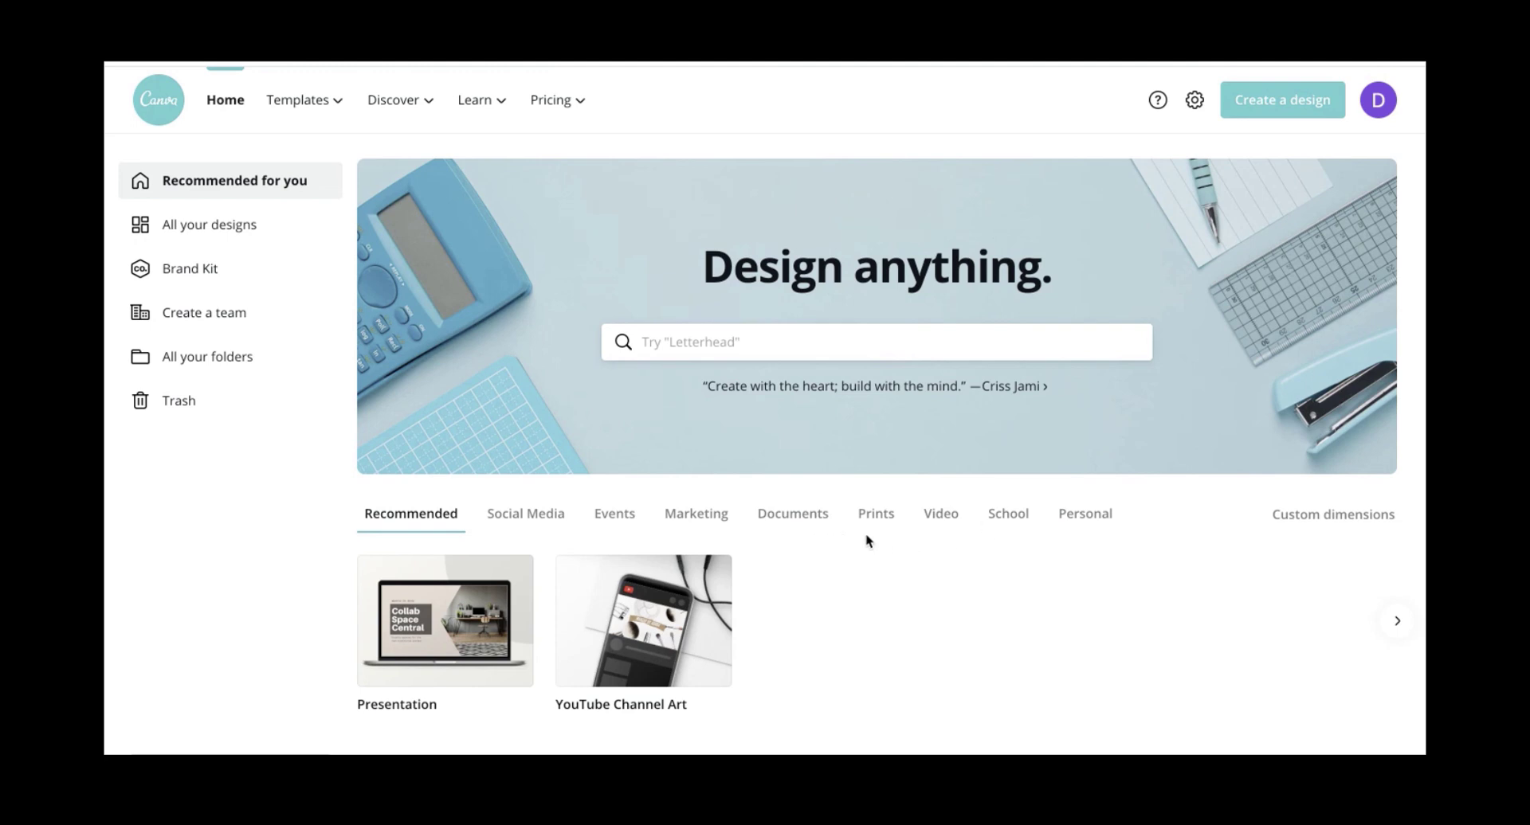
- Create a new 1920 × 1080 px presentation from the School design types
{"action": "left_click", "coordinate": [1009, 516]}
{"action": "scroll", "coordinate": [826, 603], "scroll_direction": "down", "scroll_amount": 2}
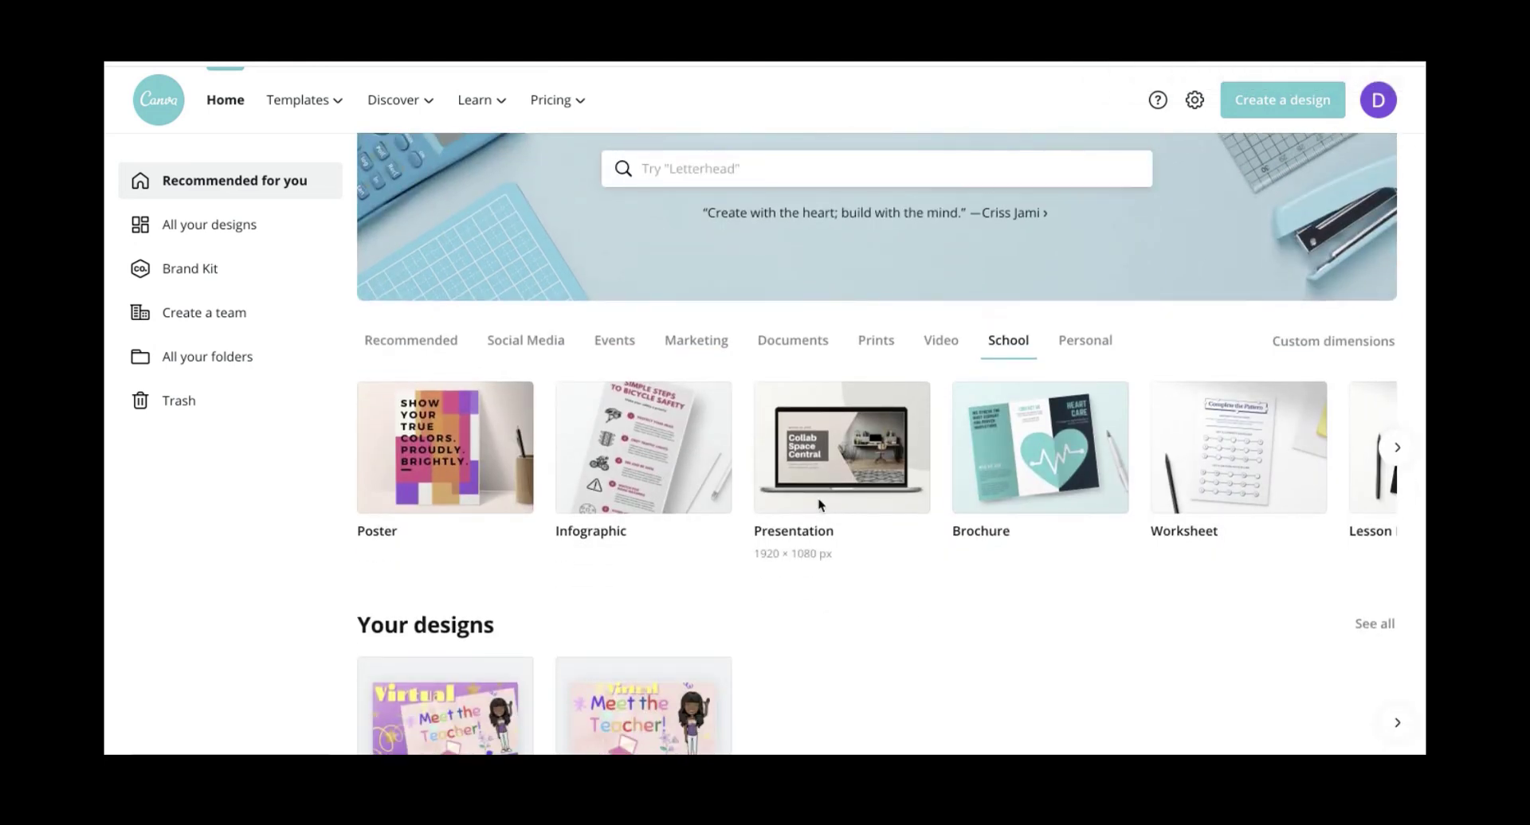
{"action": "left_click", "coordinate": [814, 469]}
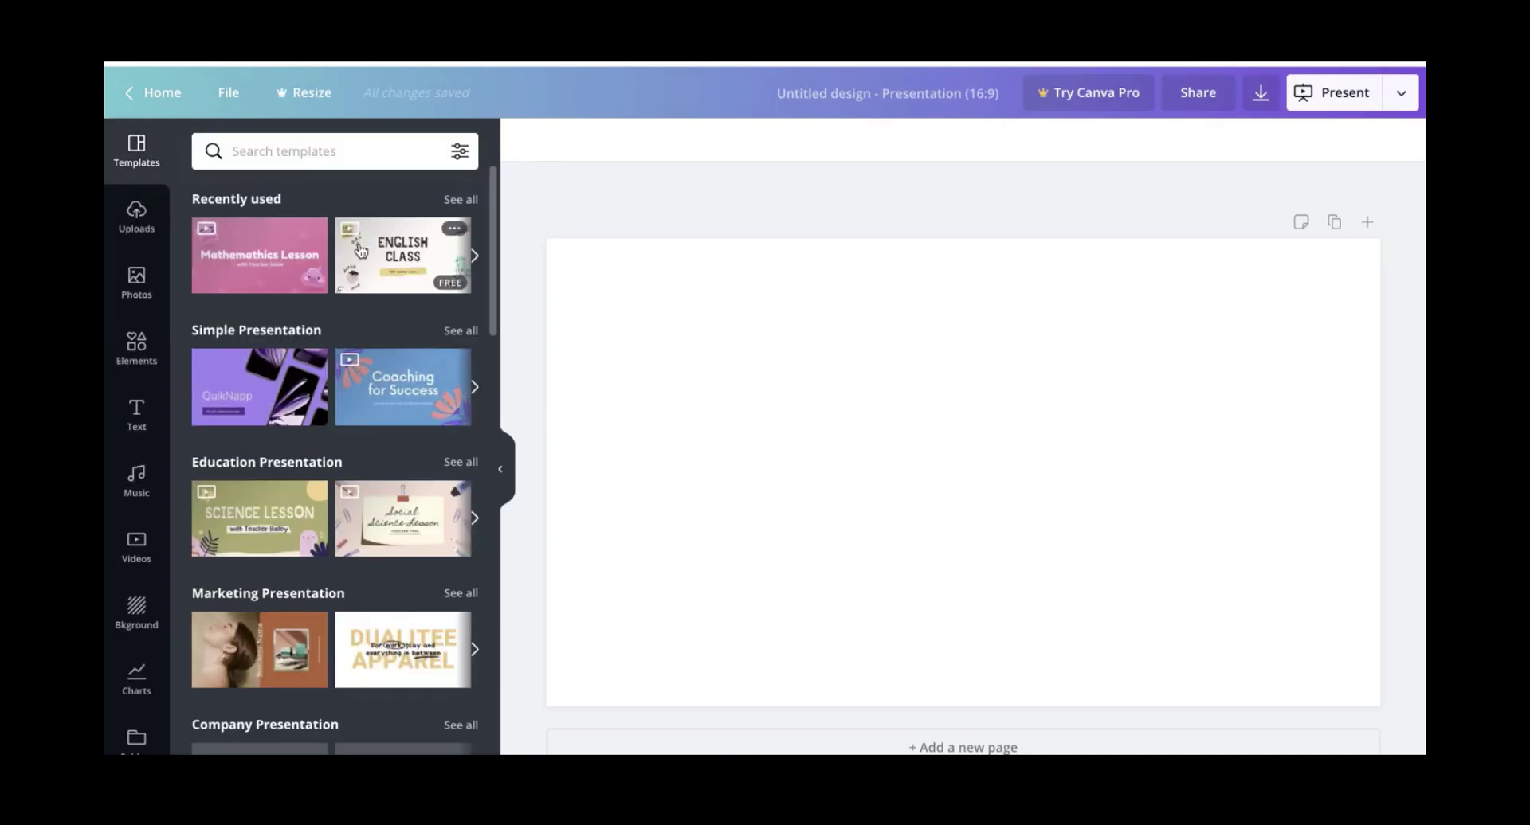
- Apply the "Our Lesson for Today" page of the Pink and White Cute Mathematics Class Education Presentation template to the blank slide
{"action": "scroll", "coordinate": [367, 461], "scroll_direction": "down", "scroll_amount": 3}
{"action": "scroll", "coordinate": [368, 464], "scroll_direction": "down", "scroll_amount": 3}
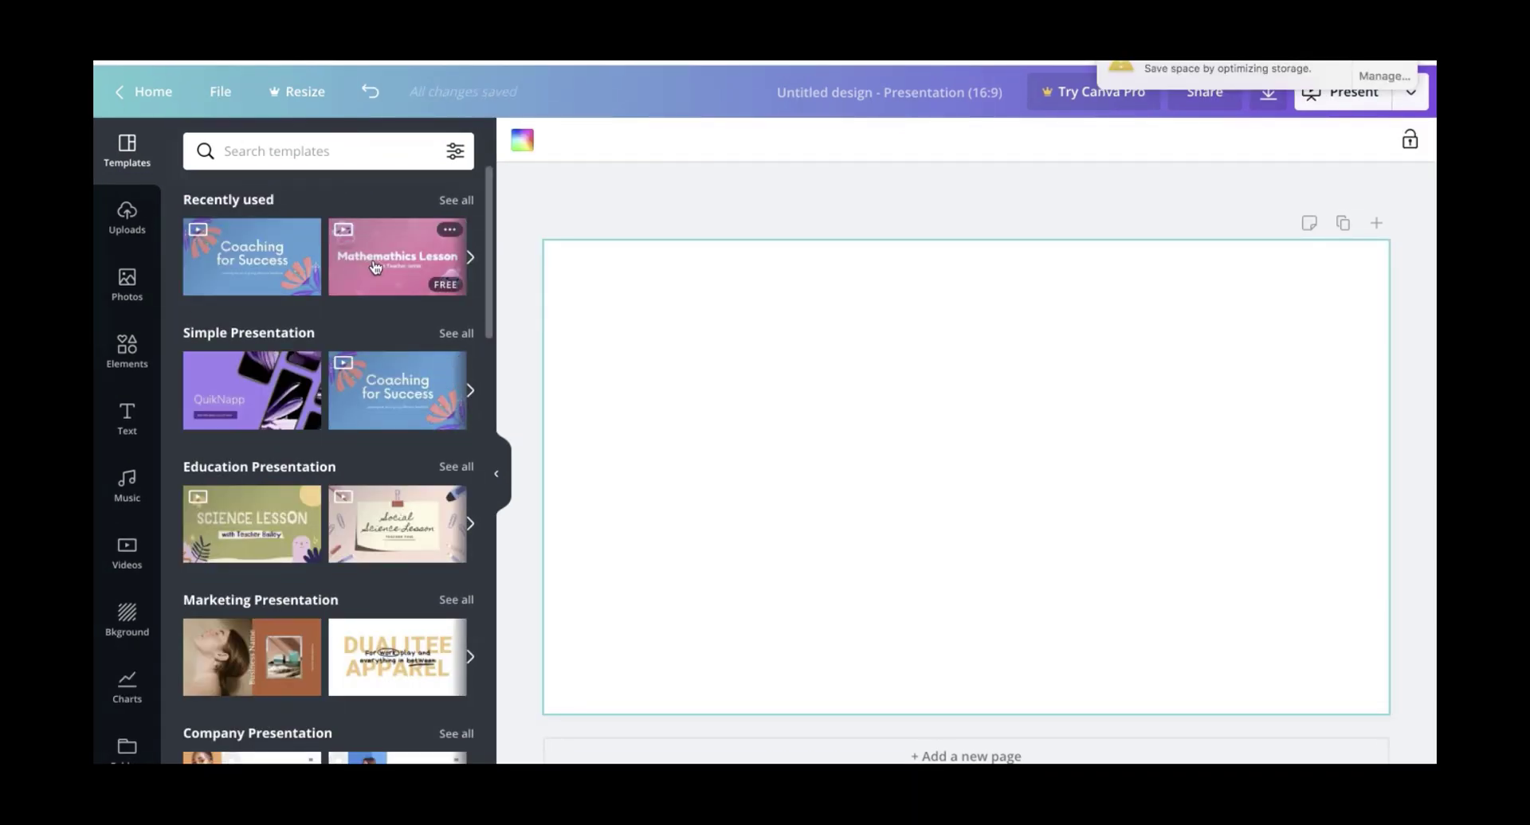
{"action": "left_click", "coordinate": [375, 267]}
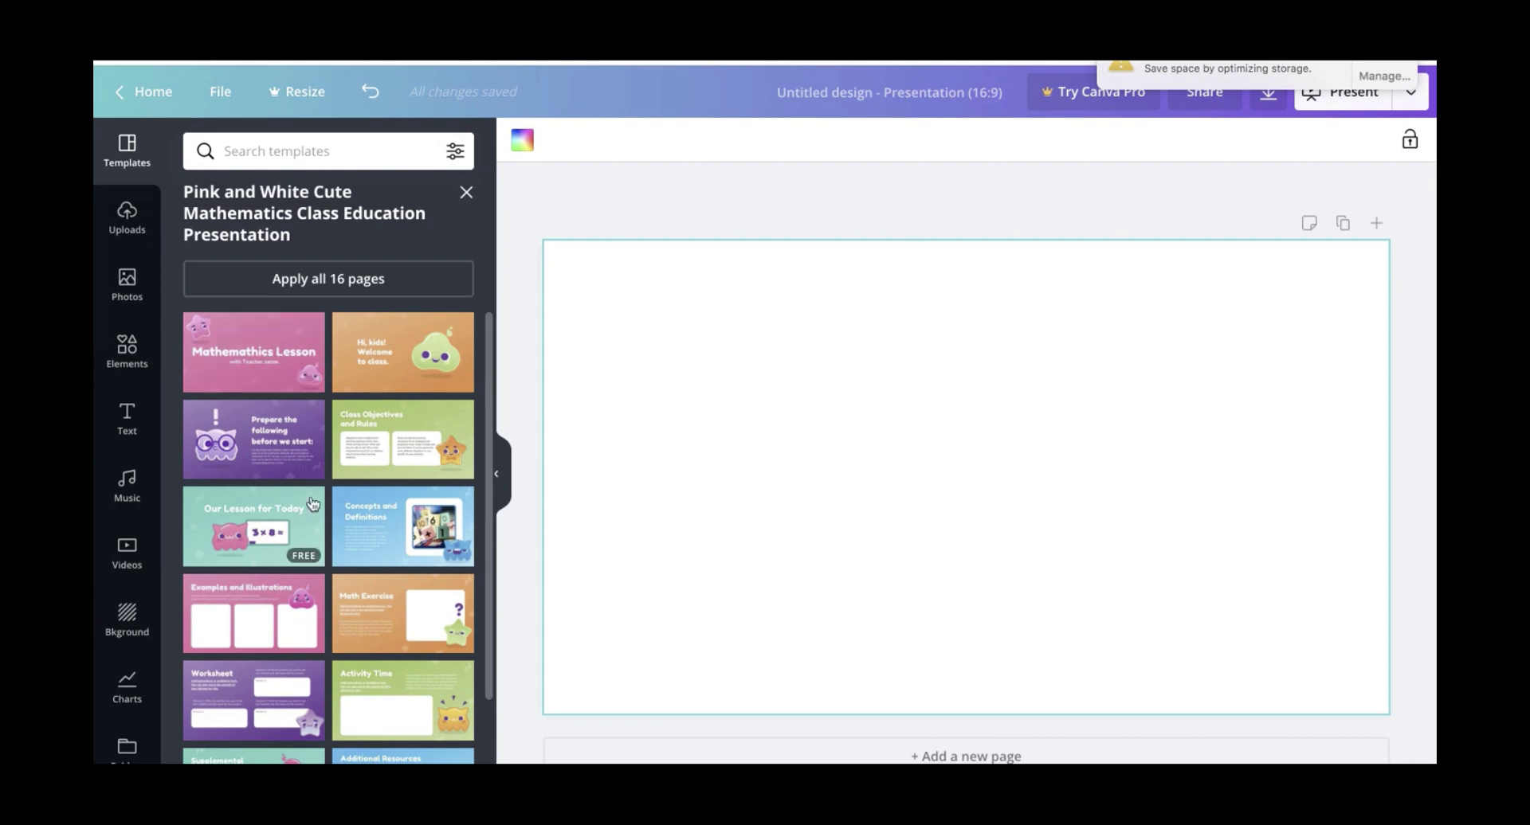
{"action": "scroll", "coordinate": [310, 502], "scroll_direction": "down", "scroll_amount": 3}
{"action": "scroll", "coordinate": [313, 502], "scroll_direction": "up", "scroll_amount": 3}
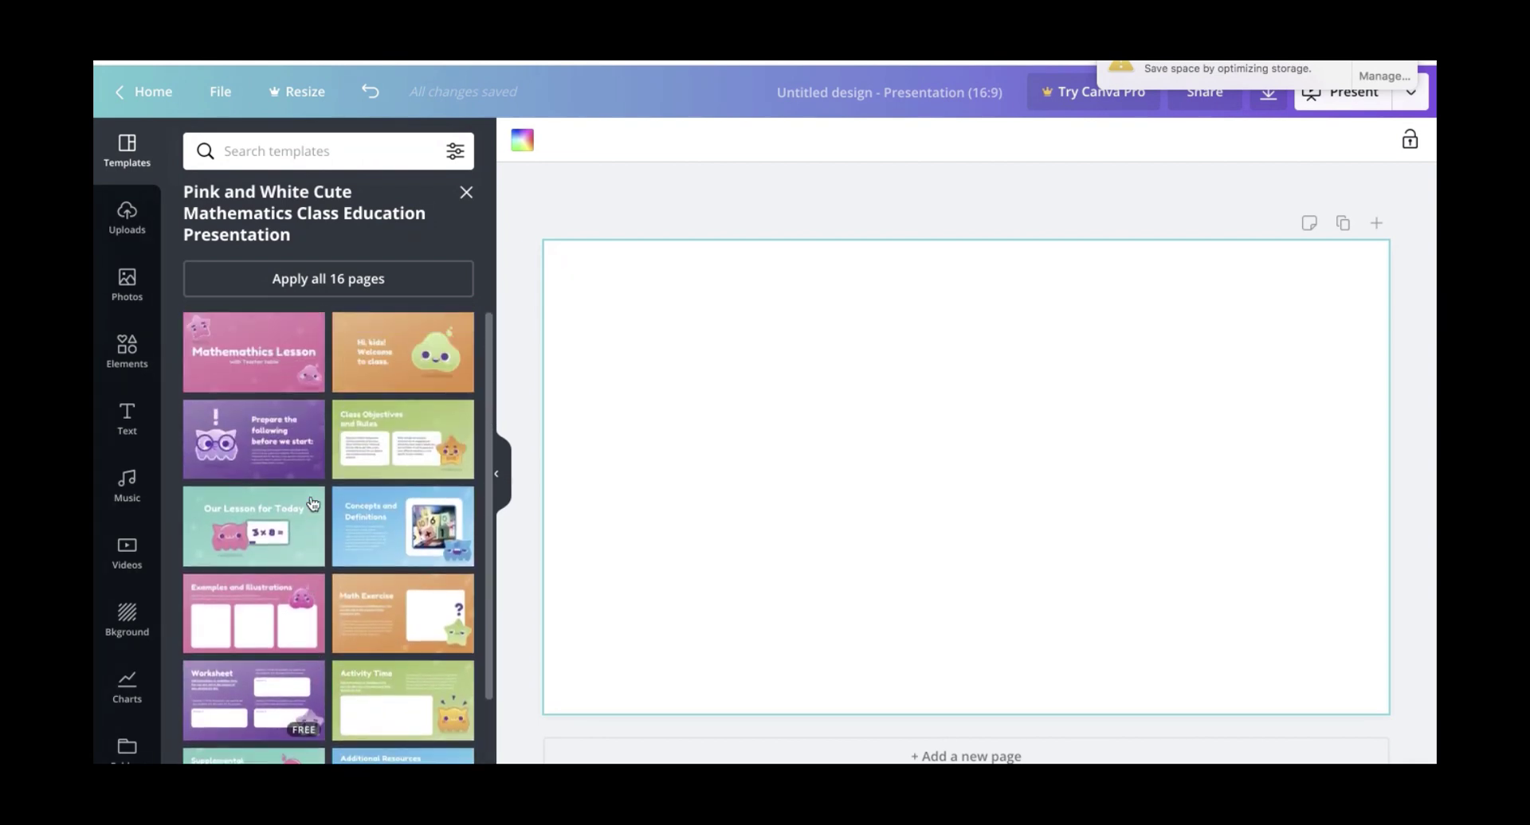
{"action": "scroll", "coordinate": [313, 503], "scroll_direction": "down", "scroll_amount": 3}
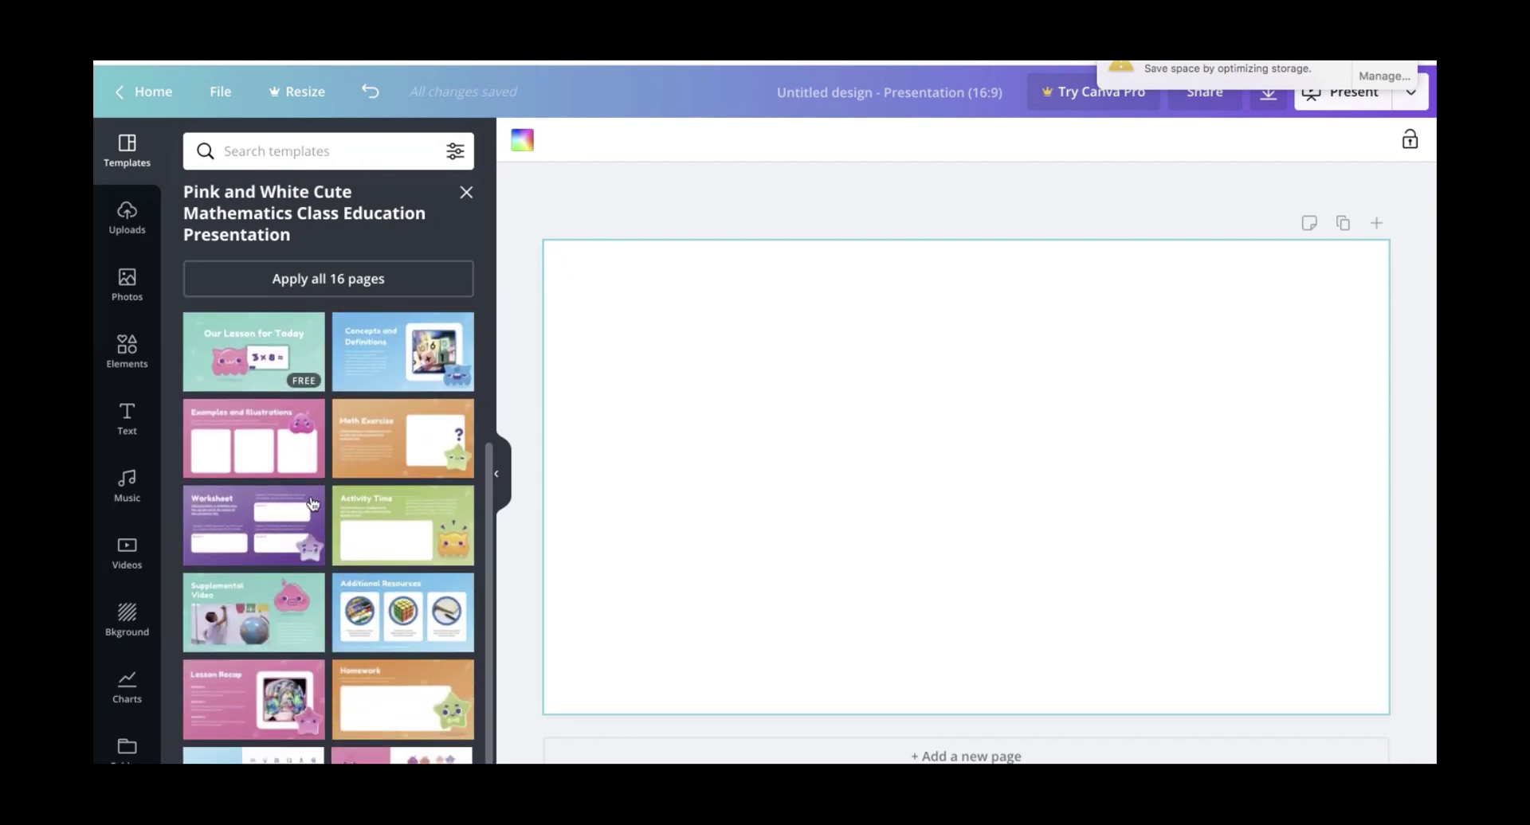
{"action": "scroll", "coordinate": [313, 503], "scroll_direction": "up", "scroll_amount": 3}
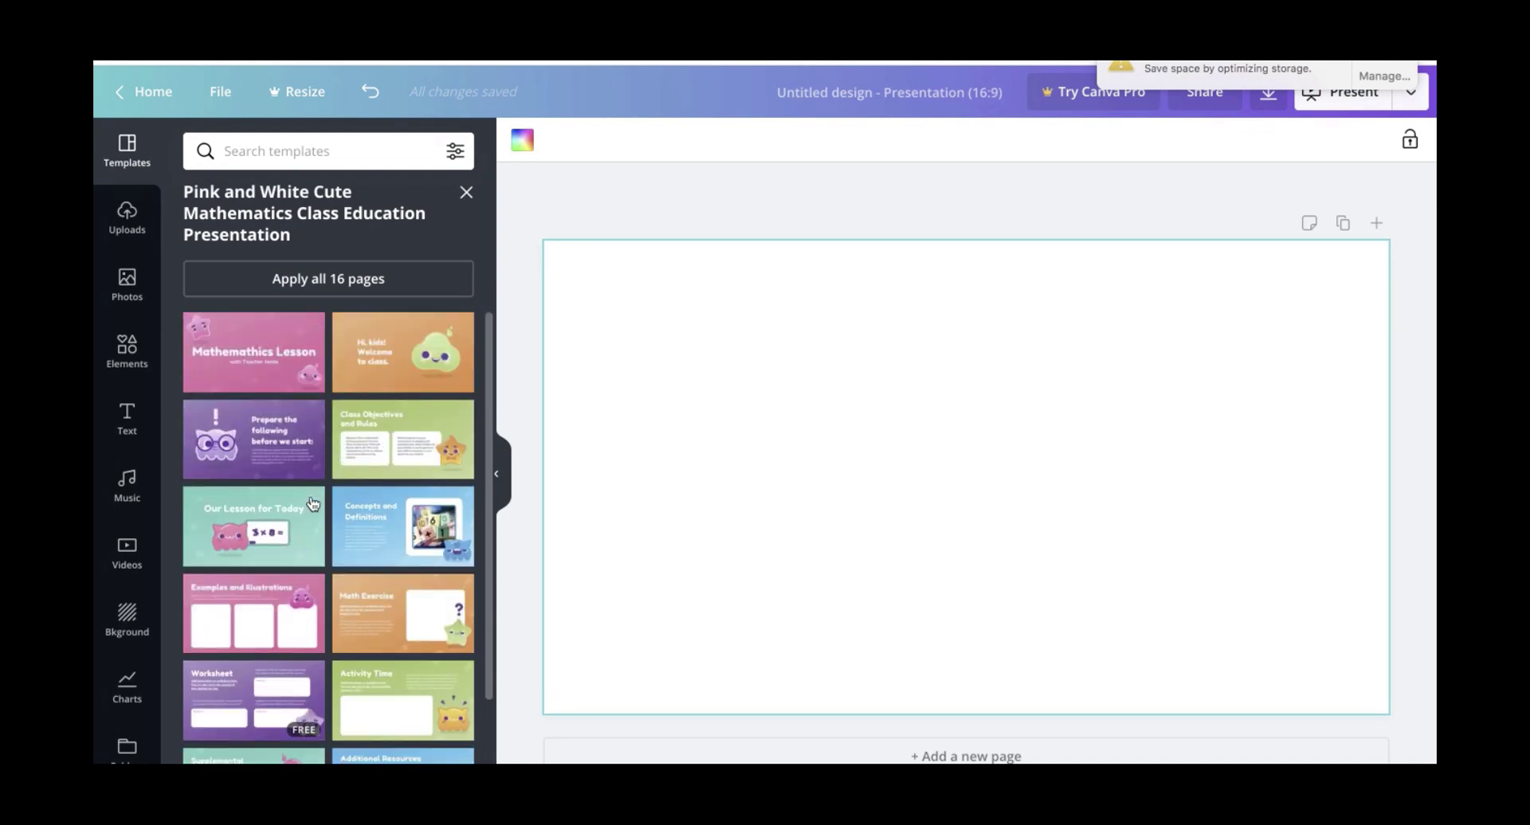
{"action": "scroll", "coordinate": [365, 480], "scroll_direction": "down", "scroll_amount": 3}
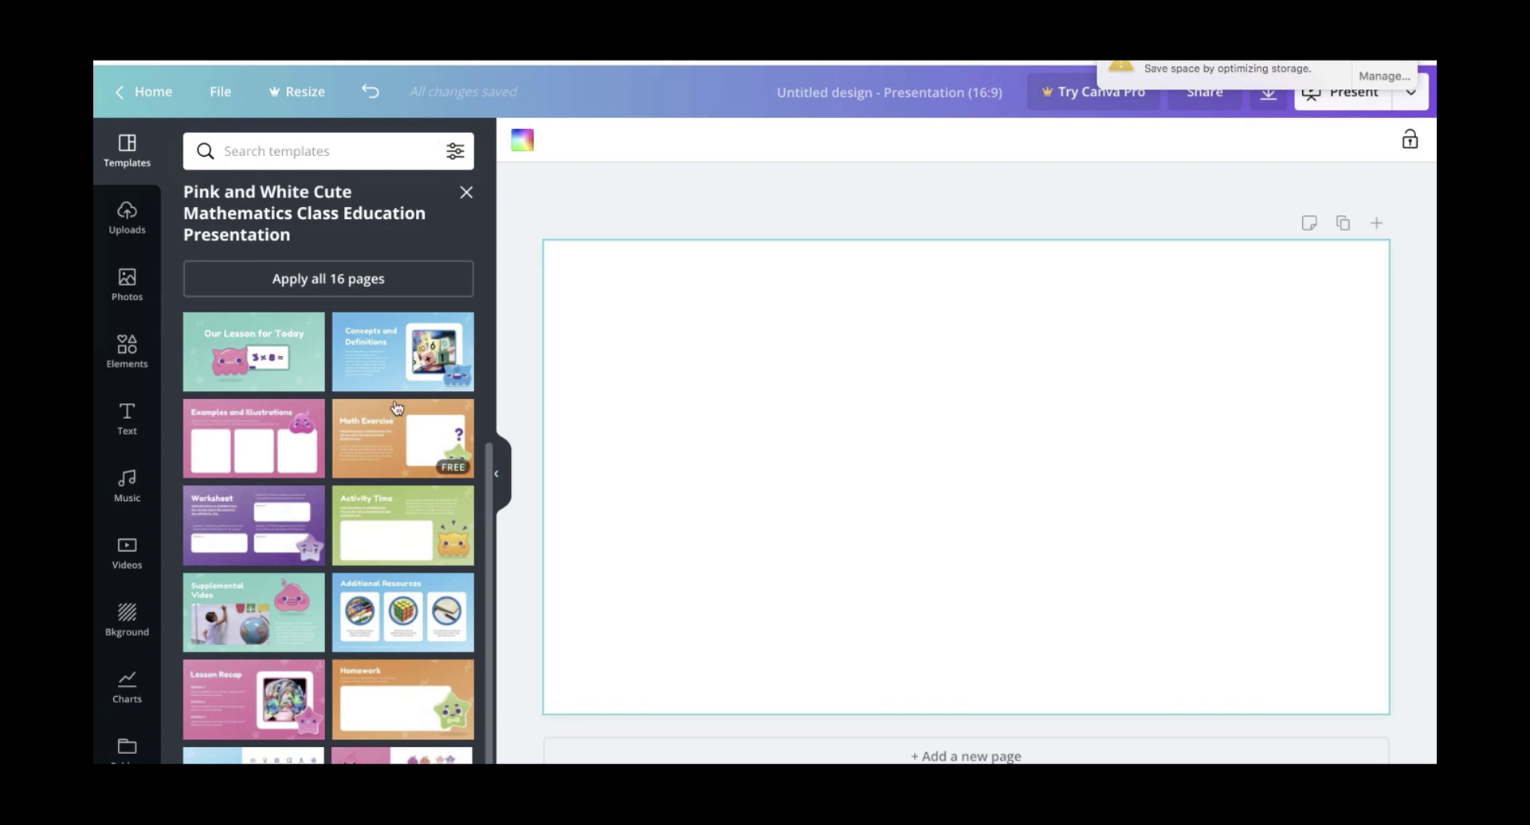
{"action": "left_click", "coordinate": [296, 335]}
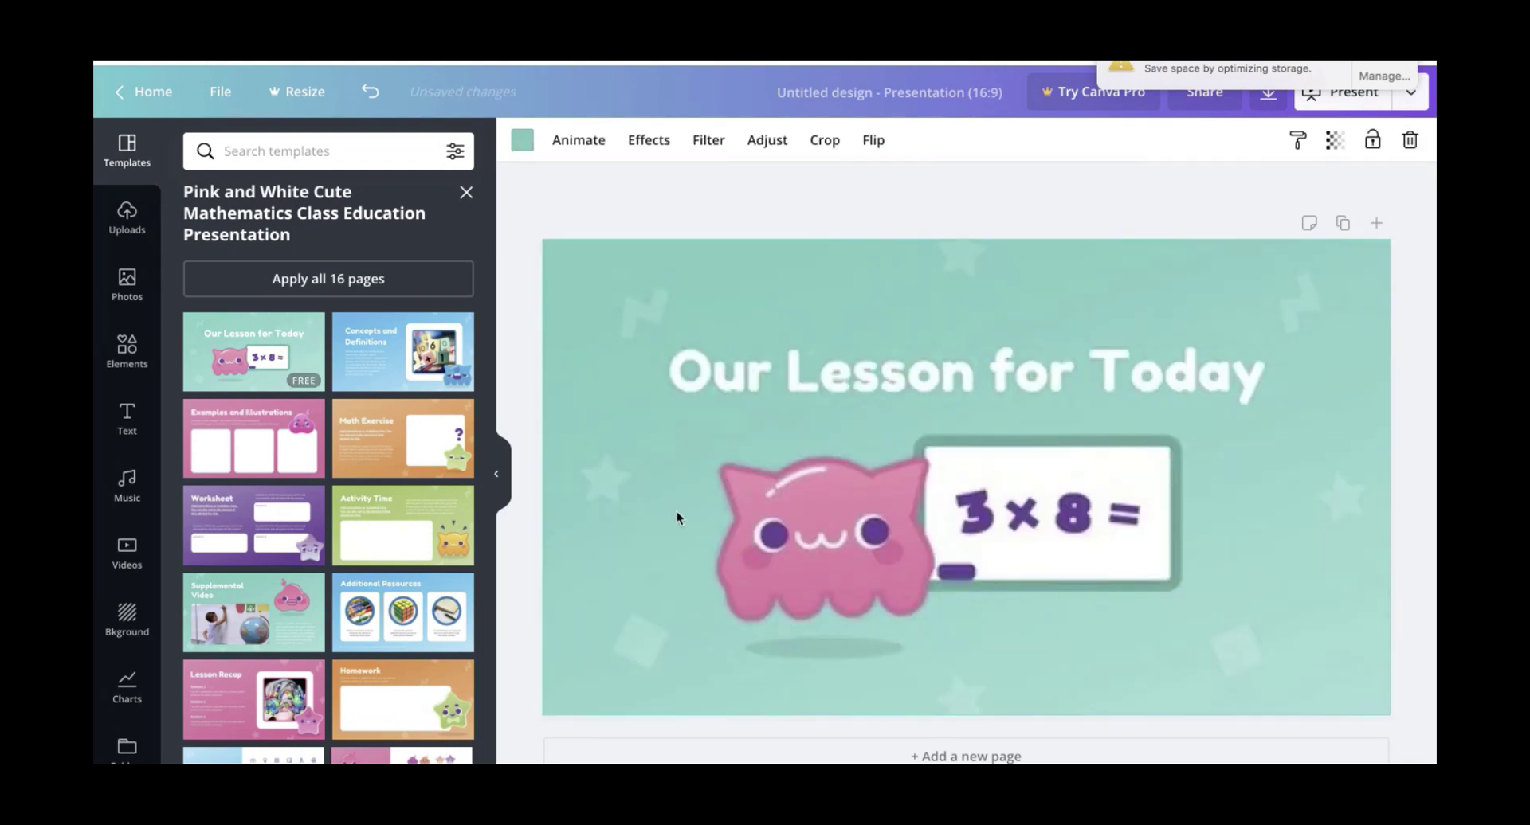
- Replace the slide title with "Meet The Teacher"
{"action": "left_click", "coordinate": [758, 391]}
{"action": "left_click_drag", "start_coordinate": [673, 373], "coordinate": [1174, 381]}
{"action": "left_click_drag", "start_coordinate": [1274, 371], "coordinate": [652, 373]}
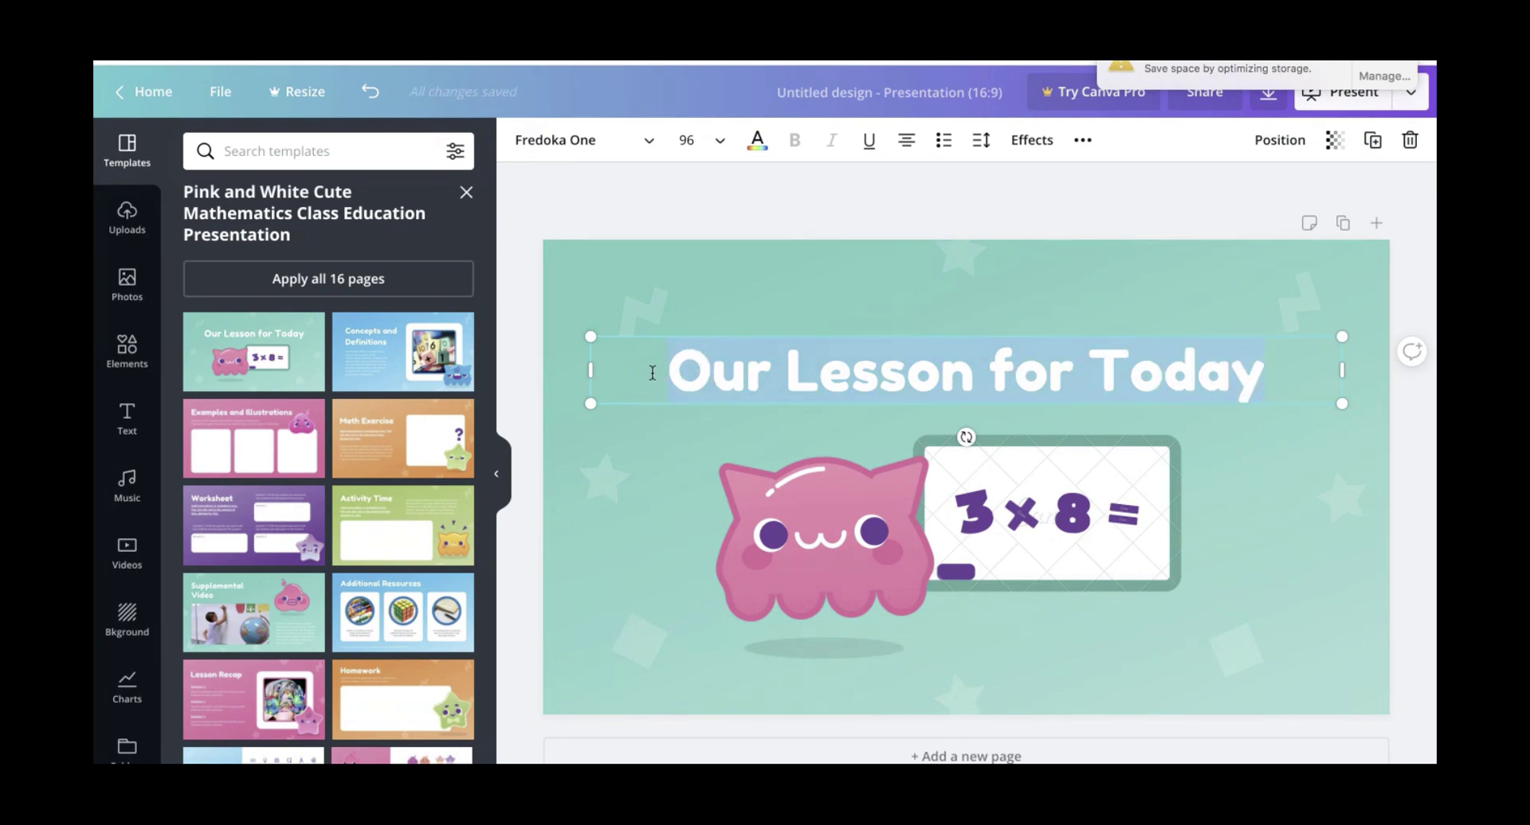
{"action": "type", "text": "Meet"}
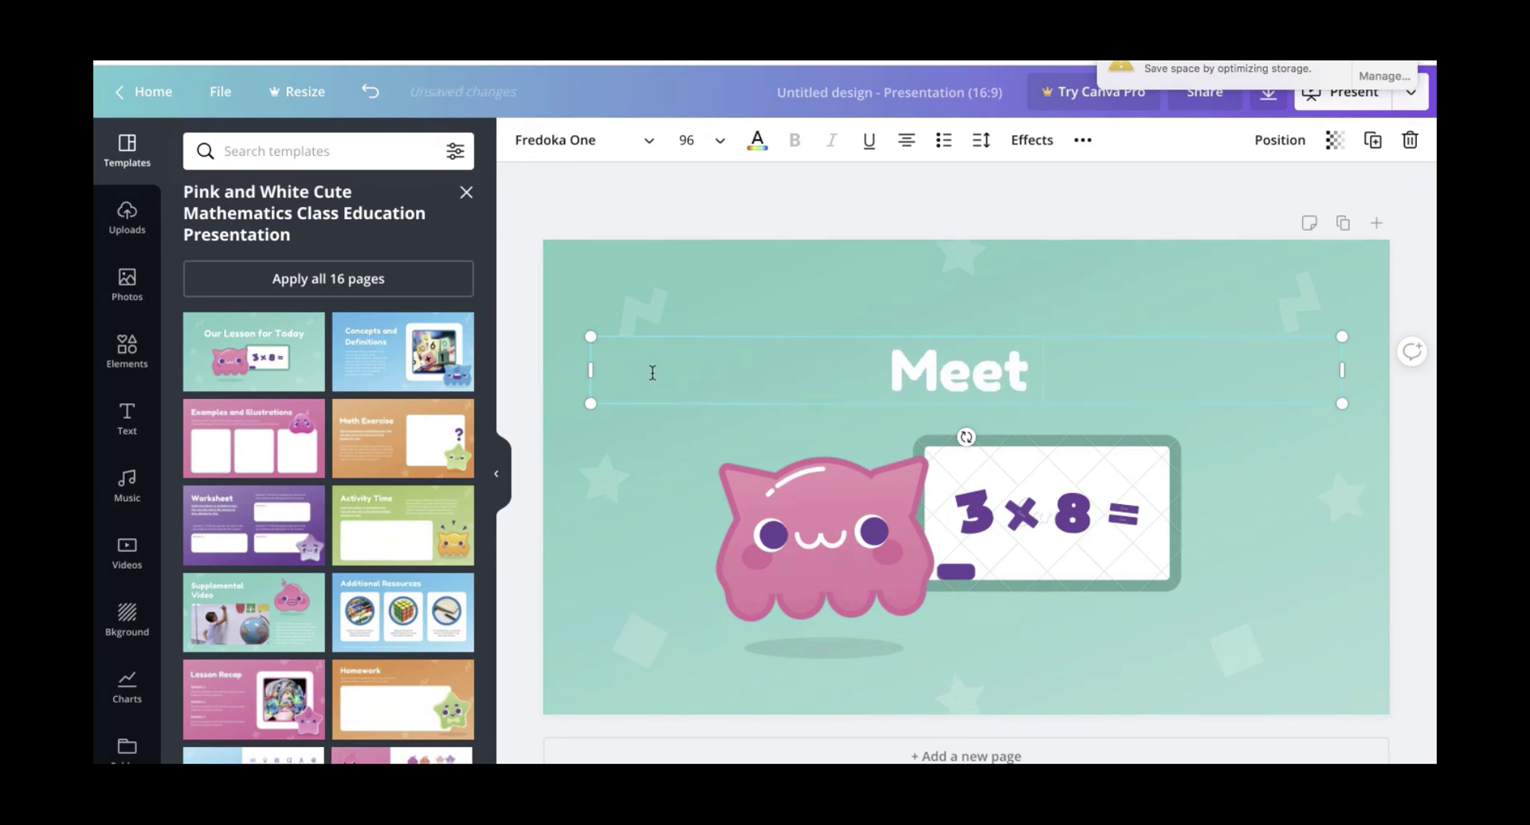
{"action": "type", "text": " The Teacher"}
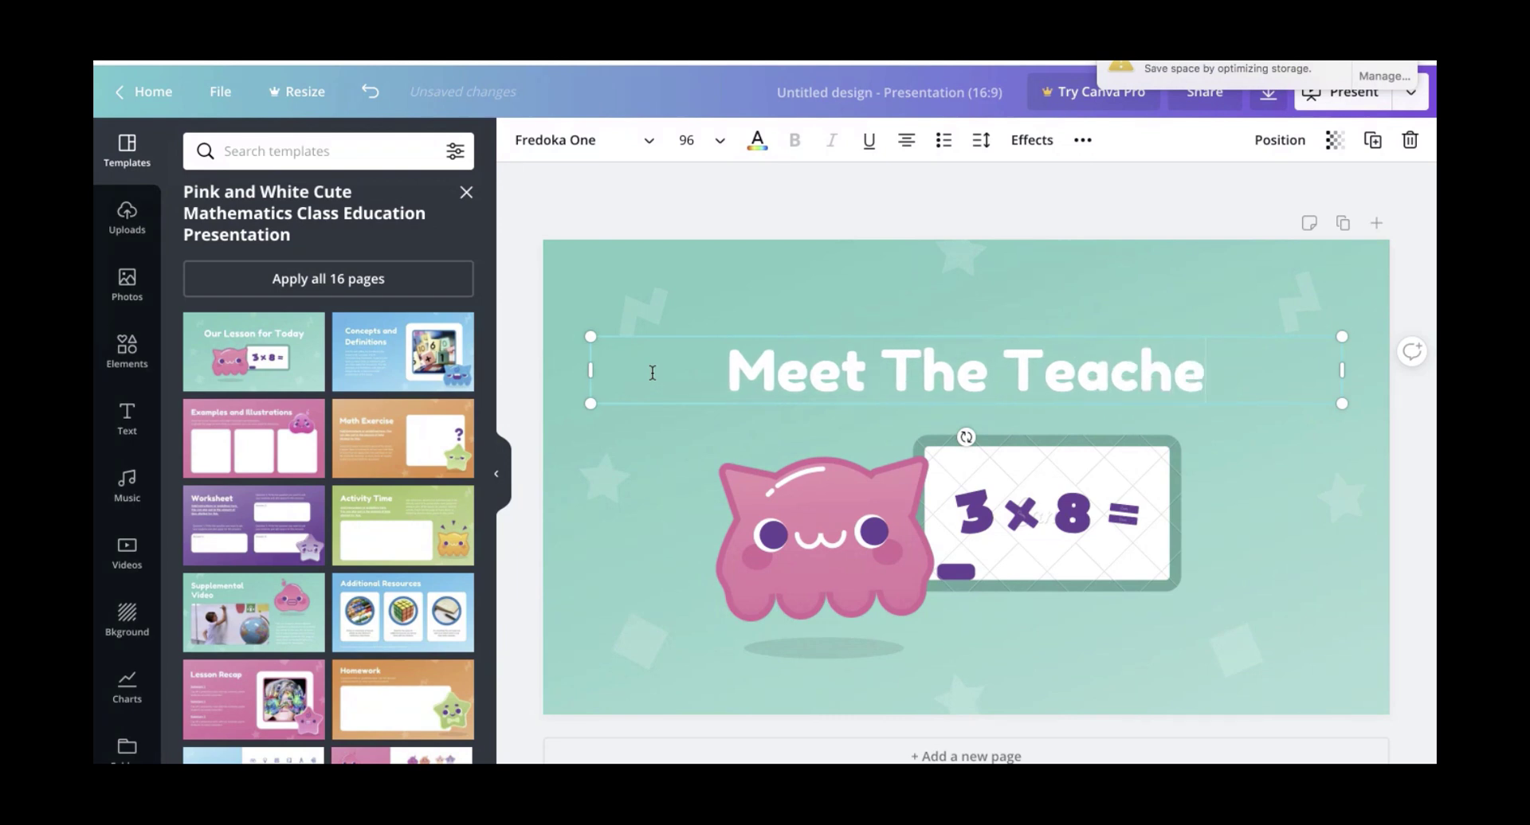
- Delete the whiteboard and the 3 × 8 = characters beside the pink monster
{"action": "left_click", "coordinate": [962, 470]}
{"action": "key", "text": "Delete"}
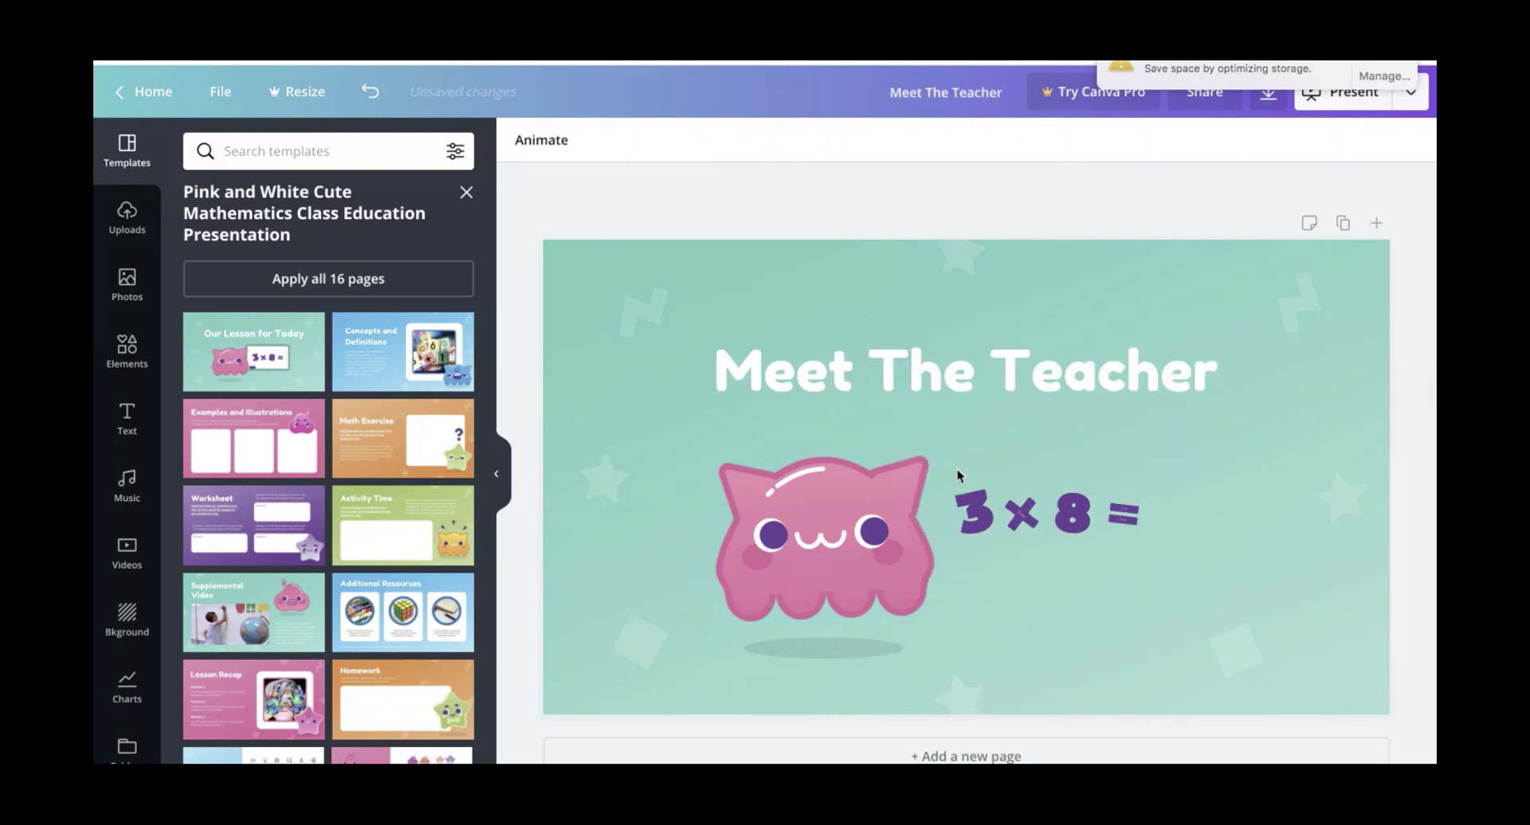
{"action": "left_click", "coordinate": [1008, 516]}
{"action": "key", "text": "Delete"}
{"action": "left_click", "coordinate": [984, 505]}
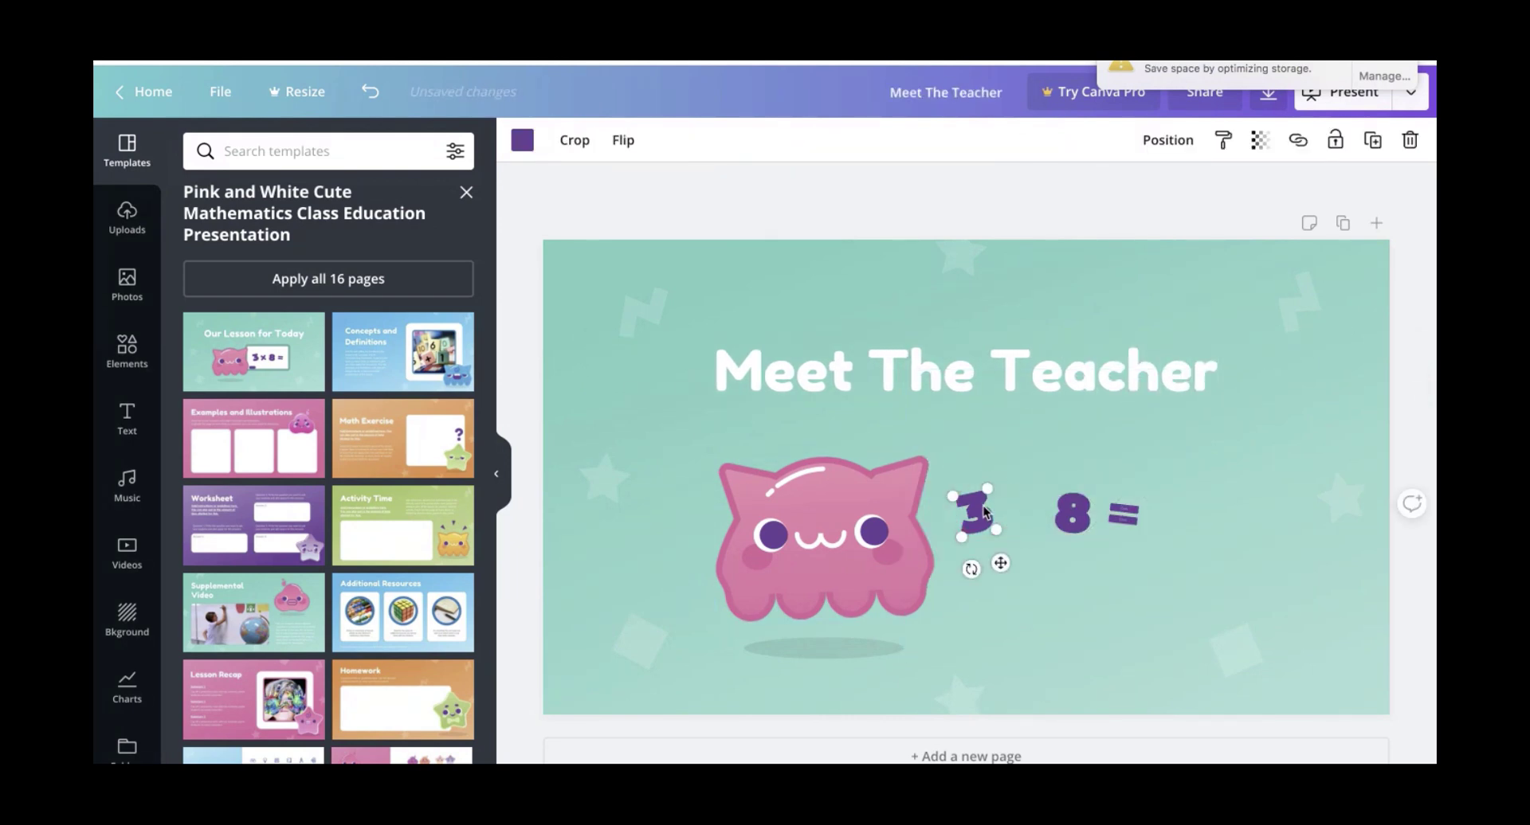
{"action": "key", "text": "Delete"}
{"action": "left_click", "coordinate": [1072, 510]}
{"action": "key", "text": "Delete"}
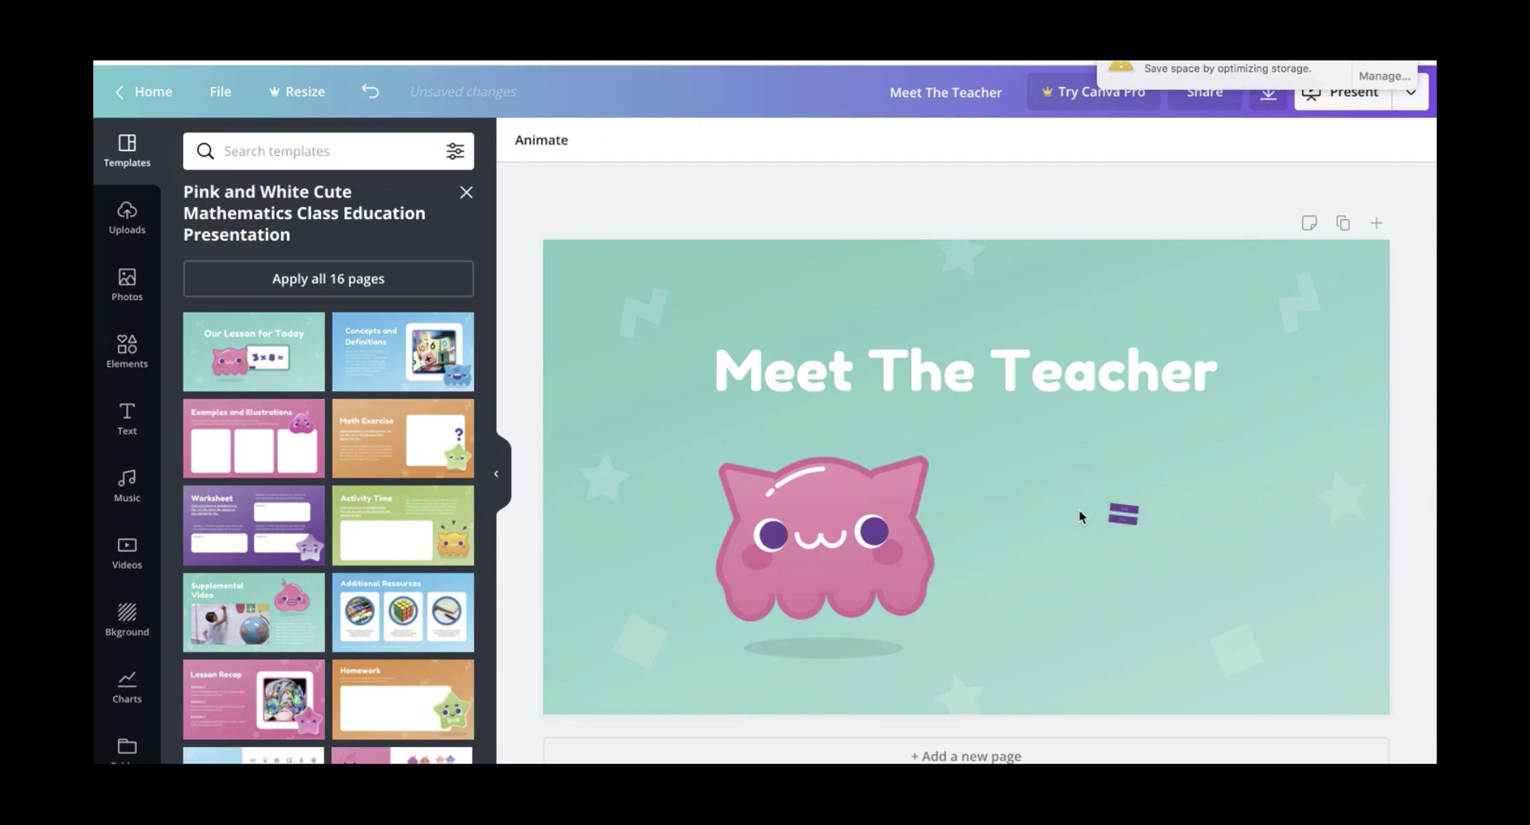
{"action": "left_click", "coordinate": [1123, 508]}
{"action": "key", "text": "Delete"}
- Delete the pink monster and the leftover bar of the equals sign from the slide
{"action": "left_click", "coordinate": [848, 606]}
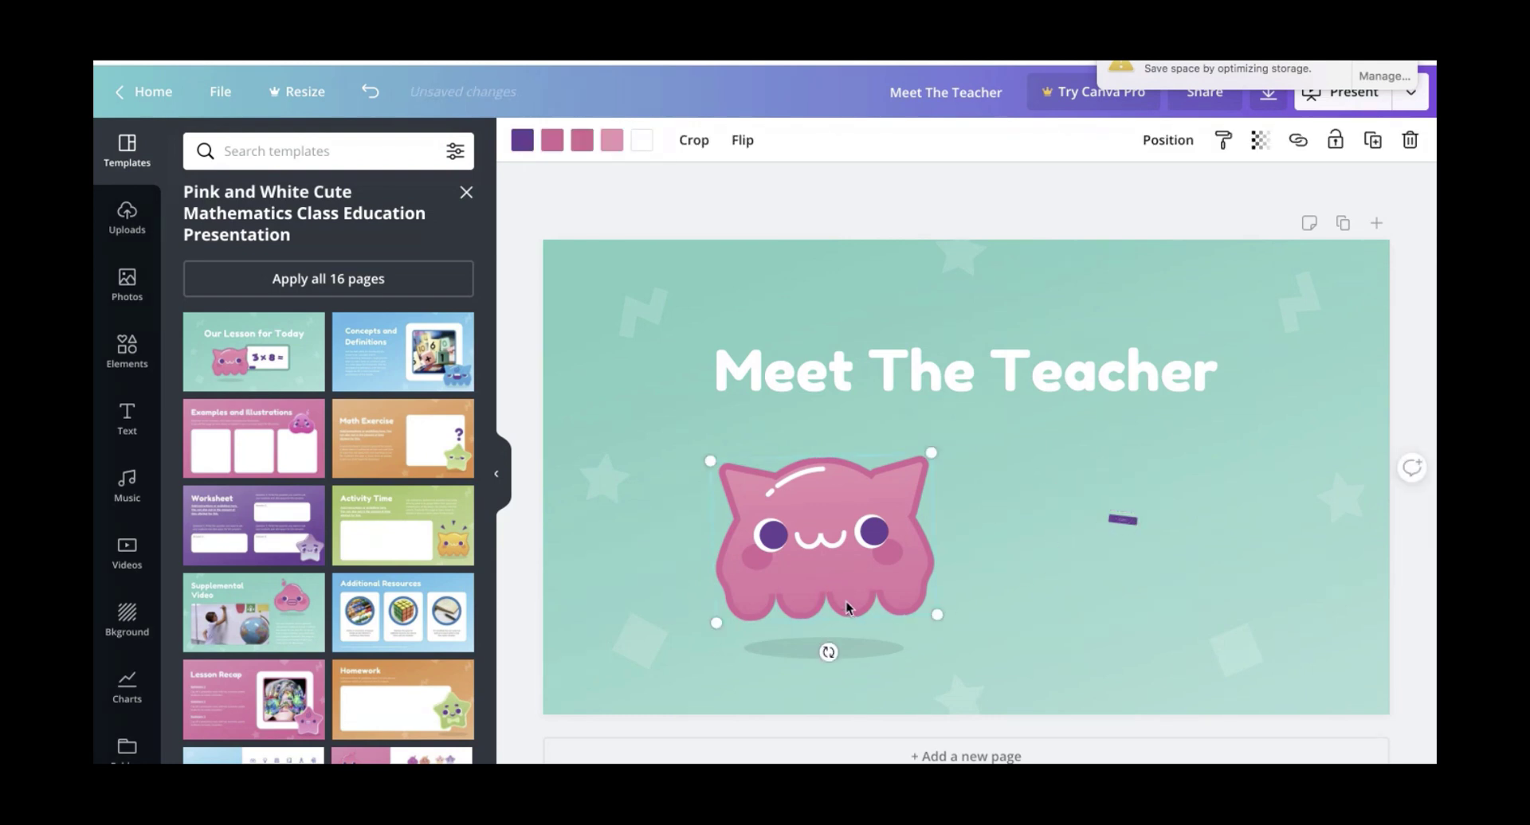
{"action": "key", "text": "Delete"}
{"action": "left_click", "coordinate": [1122, 520]}
{"action": "key", "text": "Delete"}
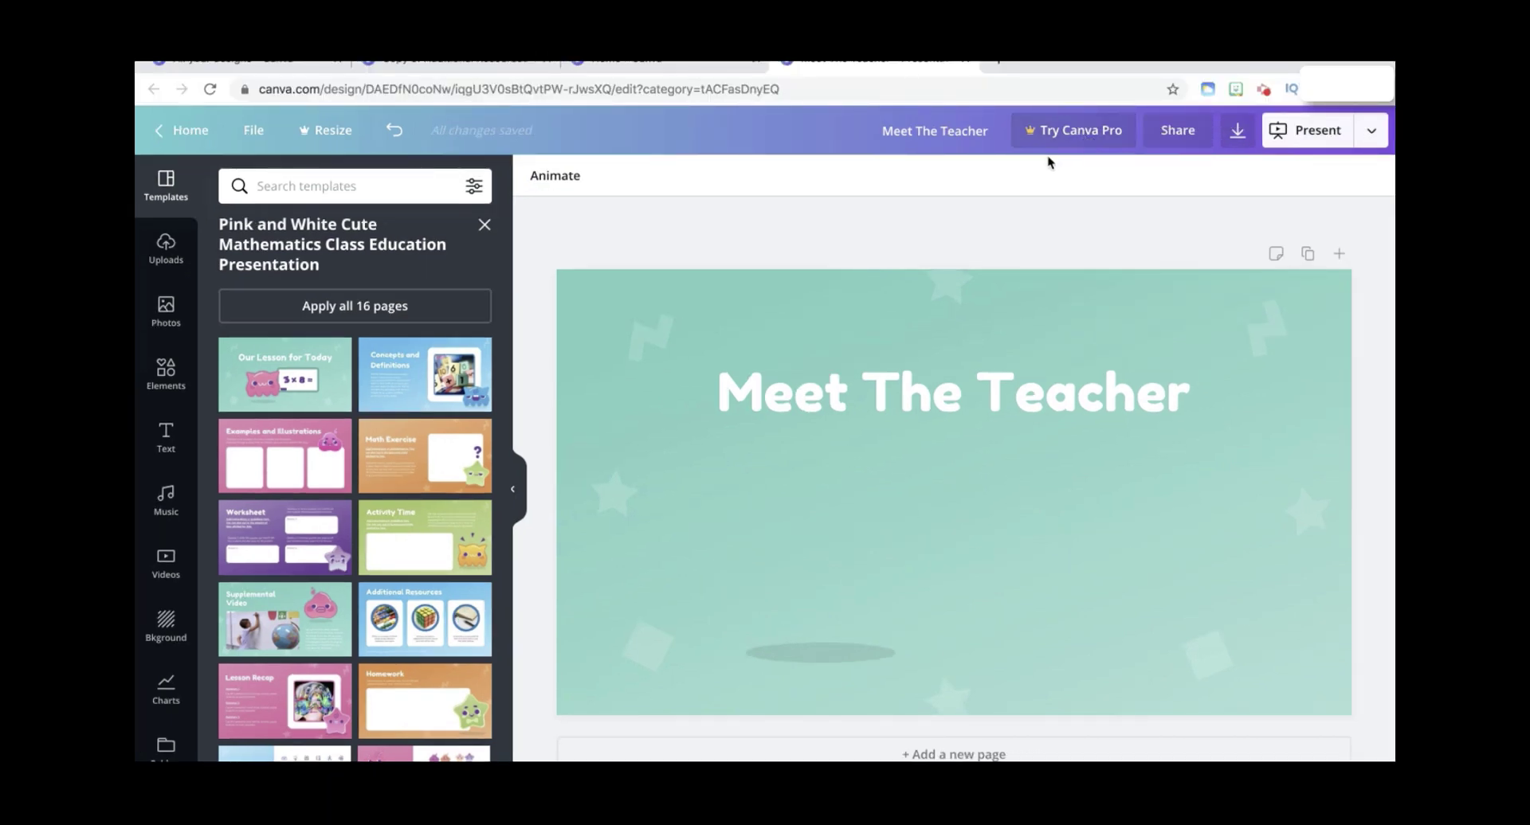
- Search the Bitmoji extension for "pose", browse the avatar poses and close the extension
{"action": "left_click", "coordinate": [1236, 89]}
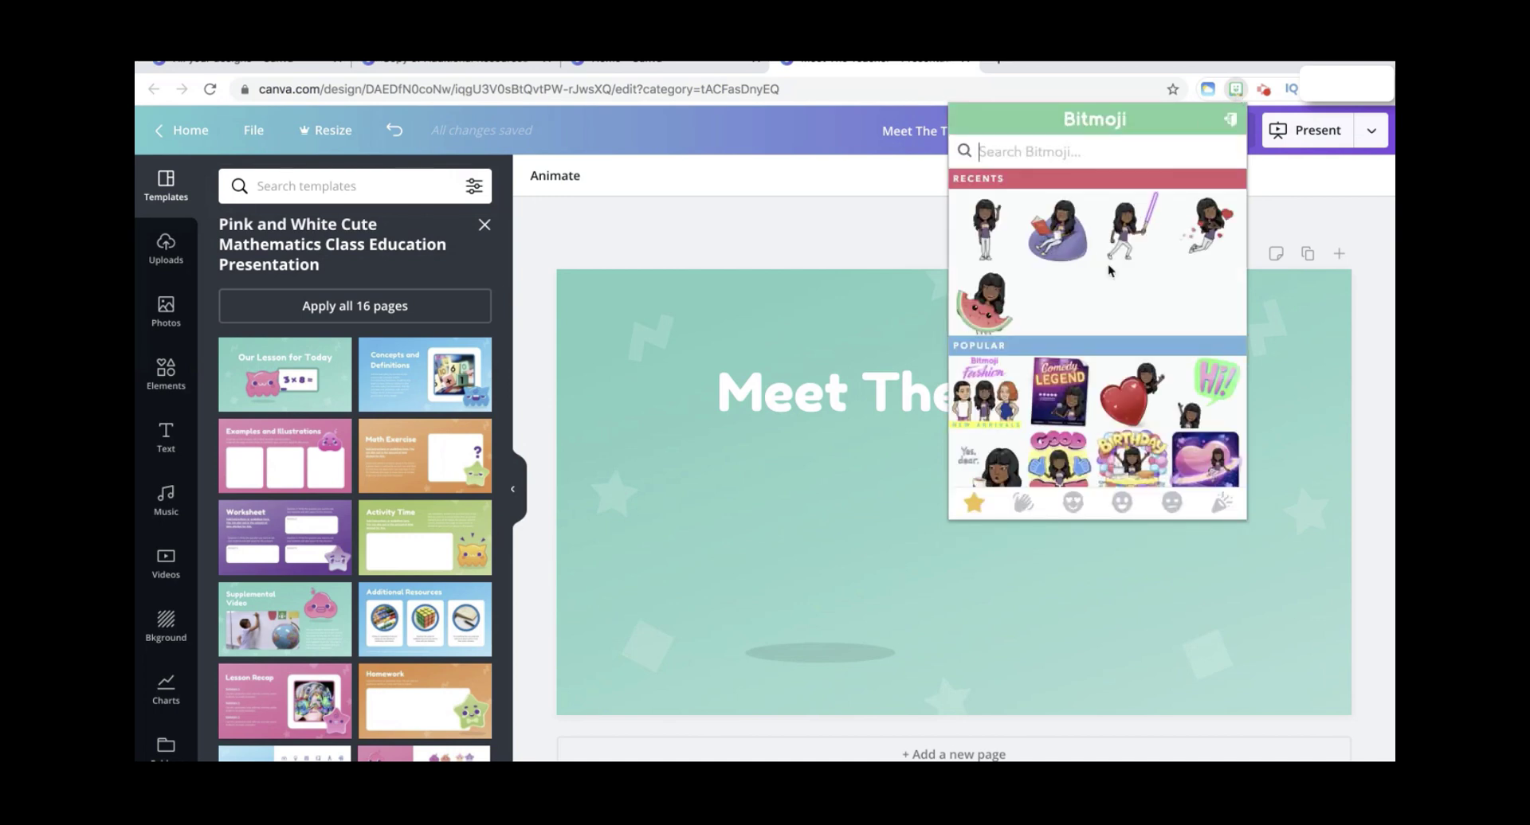
{"action": "type", "text": "pose"}
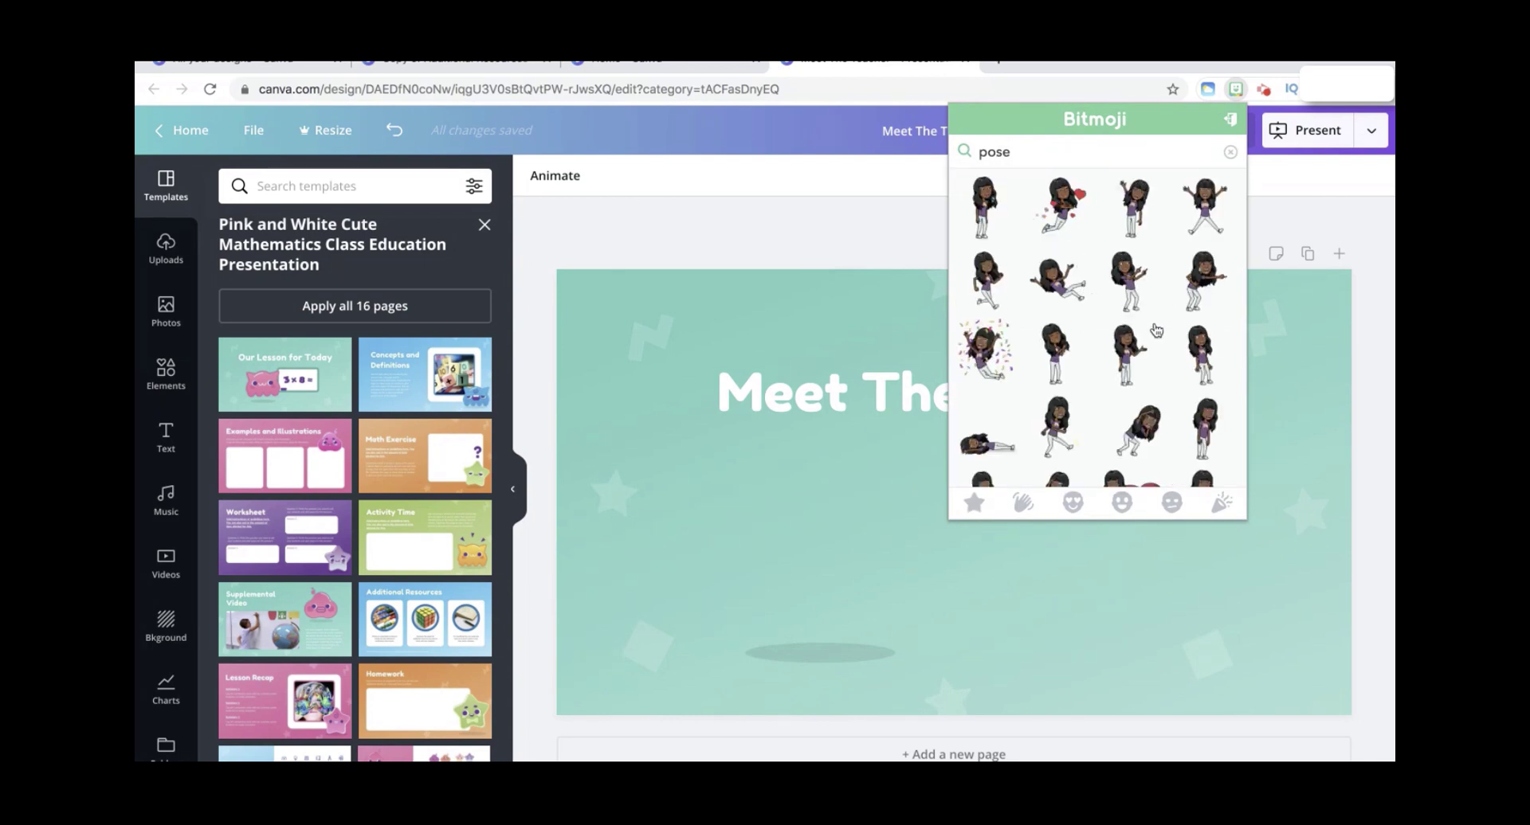
{"action": "scroll", "coordinate": [1088, 368], "scroll_direction": "down", "scroll_amount": 1}
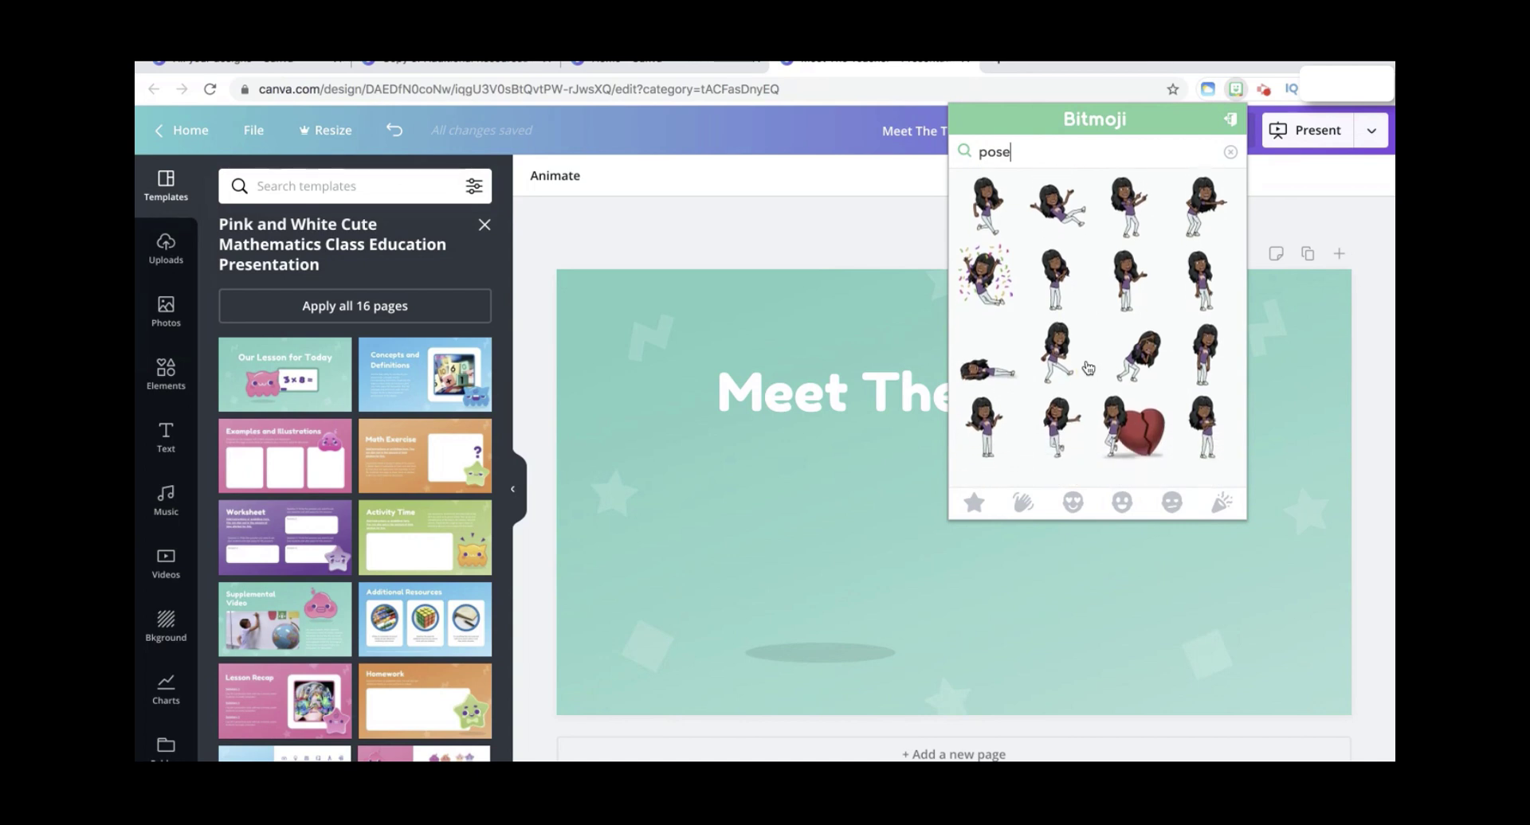
{"action": "scroll", "coordinate": [1088, 367], "scroll_direction": "down", "scroll_amount": 3}
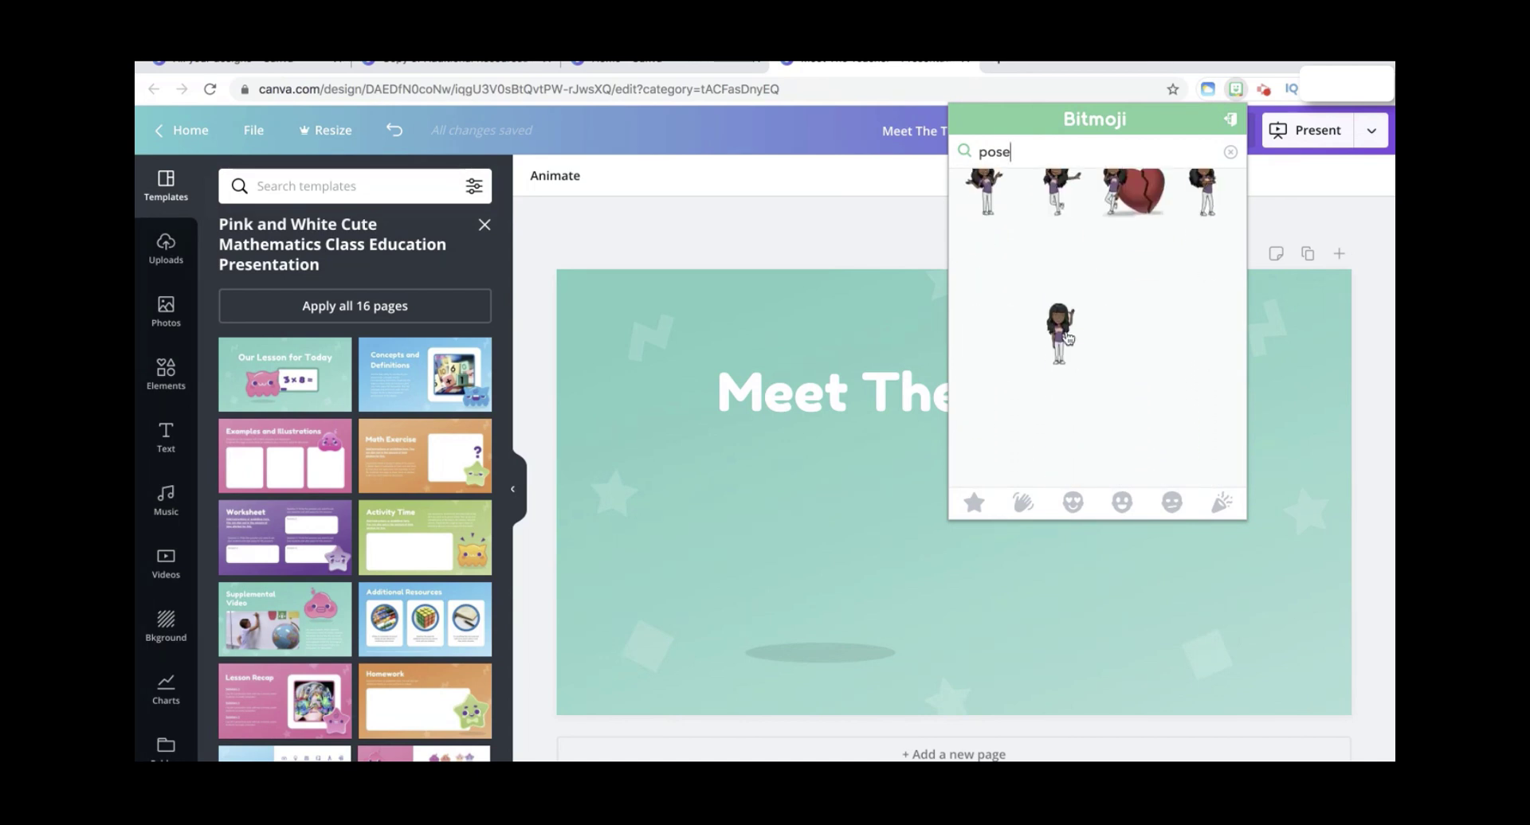
{"action": "scroll", "coordinate": [1069, 338], "scroll_direction": "down", "scroll_amount": 1}
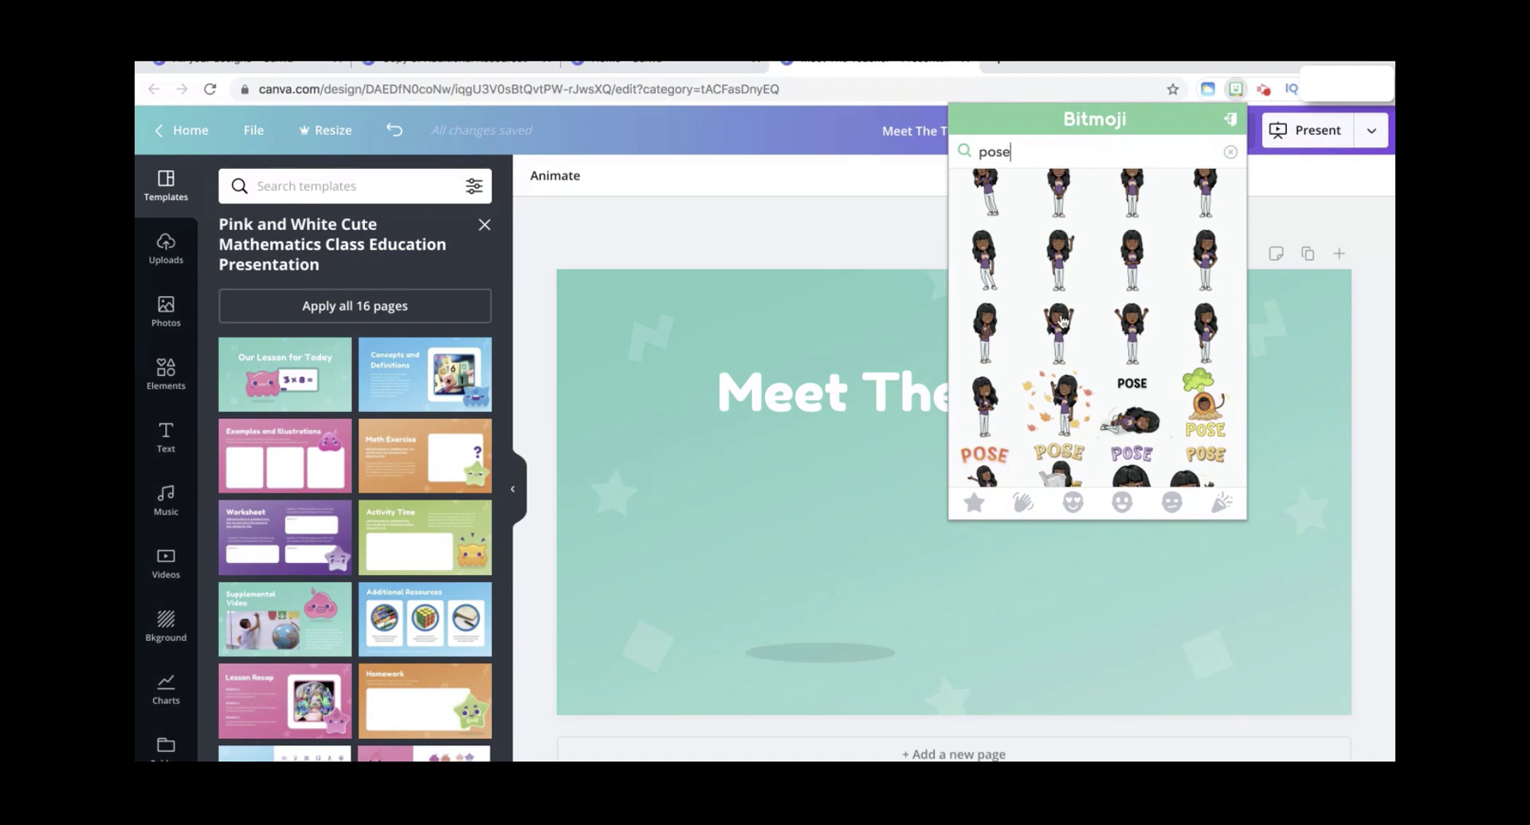
{"action": "left_click", "coordinate": [916, 211]}
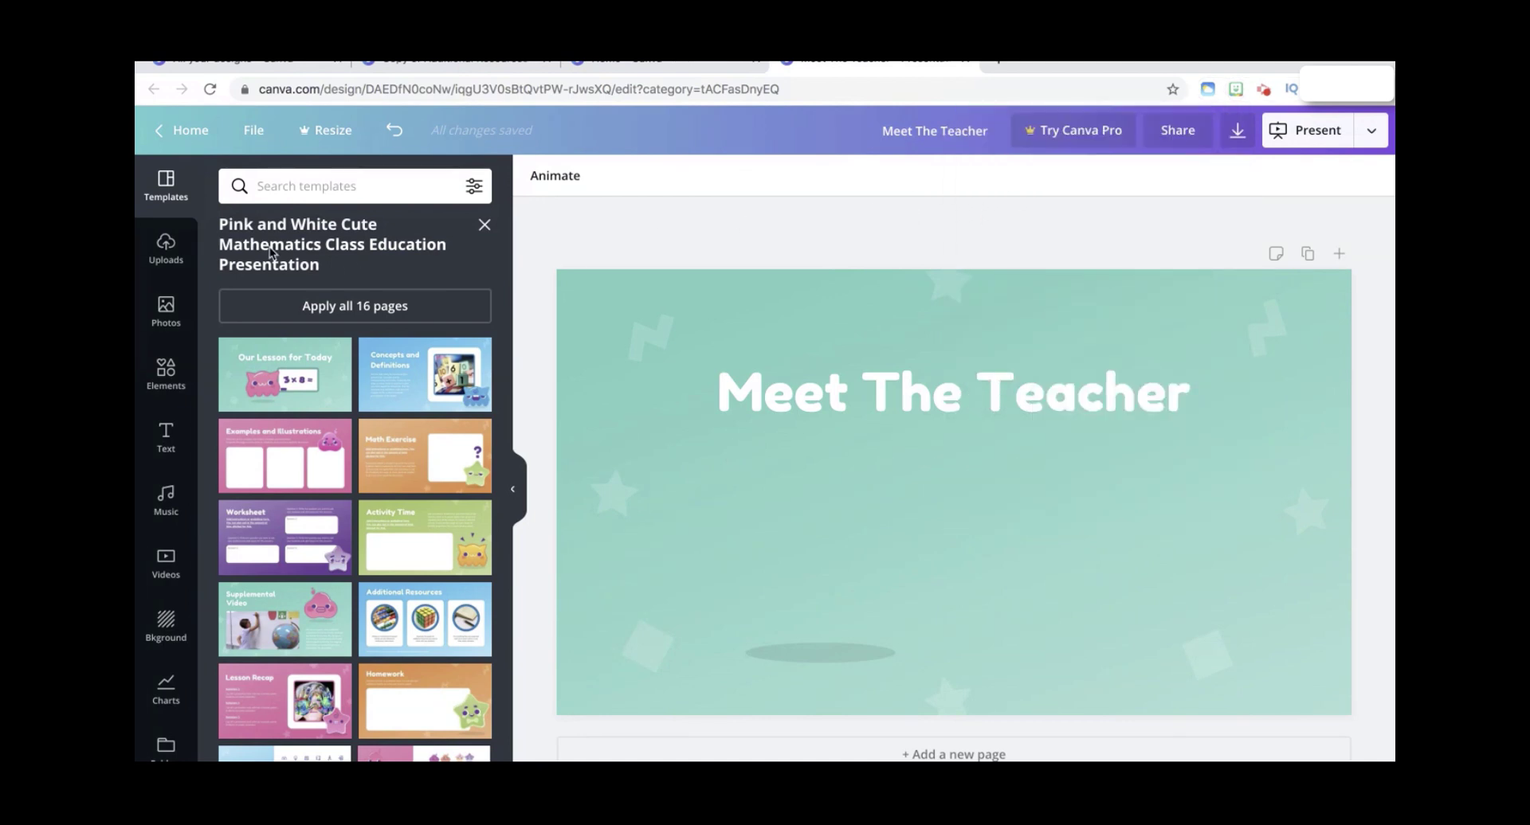
- Place the uploaded waving Bitmoji avatar on the slide below the right end of the title
{"action": "left_click", "coordinate": [168, 250]}
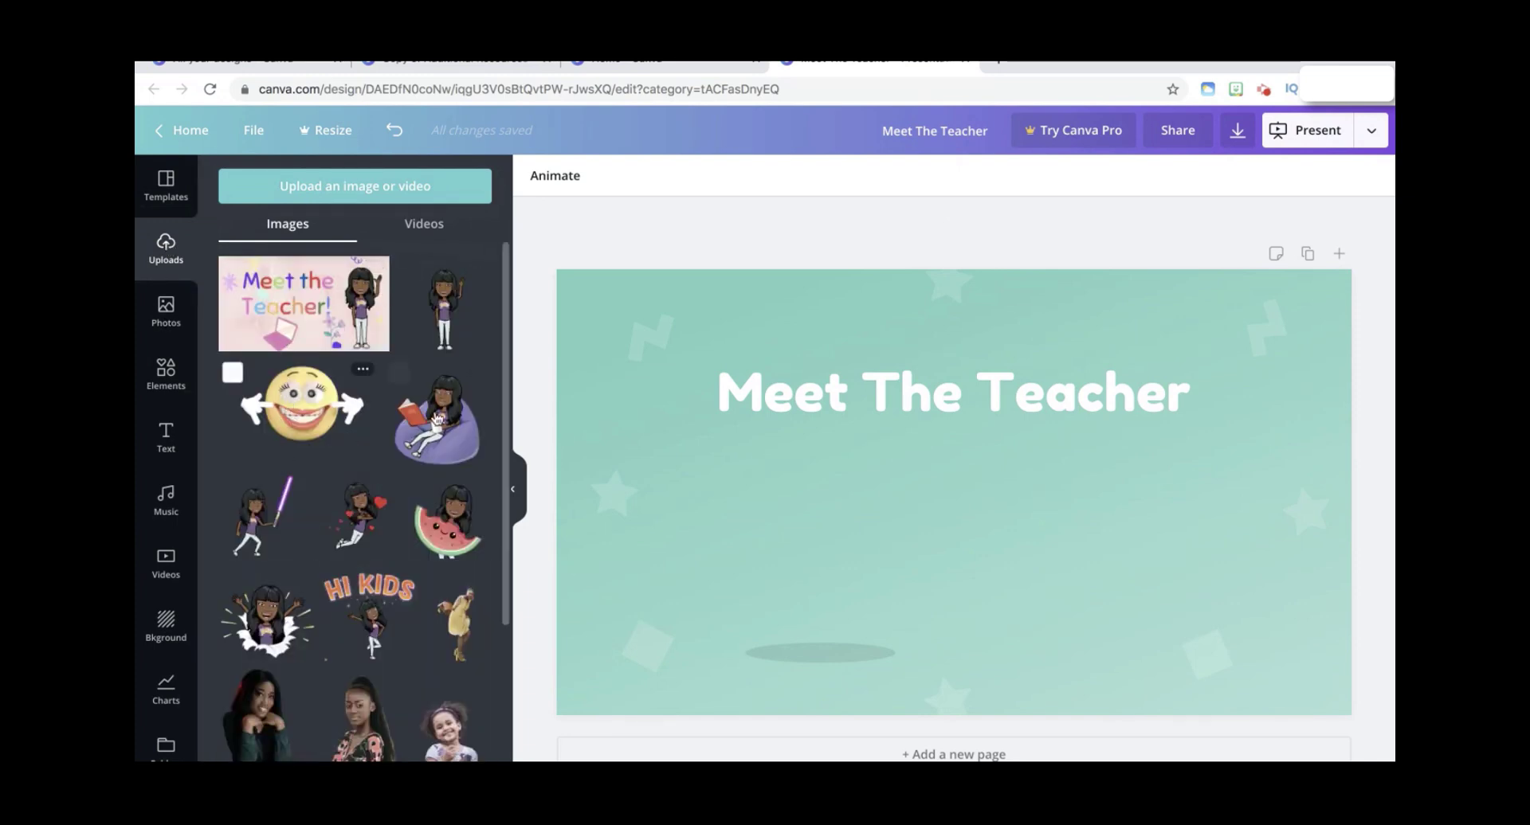
{"action": "left_click", "coordinate": [442, 326]}
{"action": "left_click_drag", "start_coordinate": [442, 327], "coordinate": [1229, 560]}
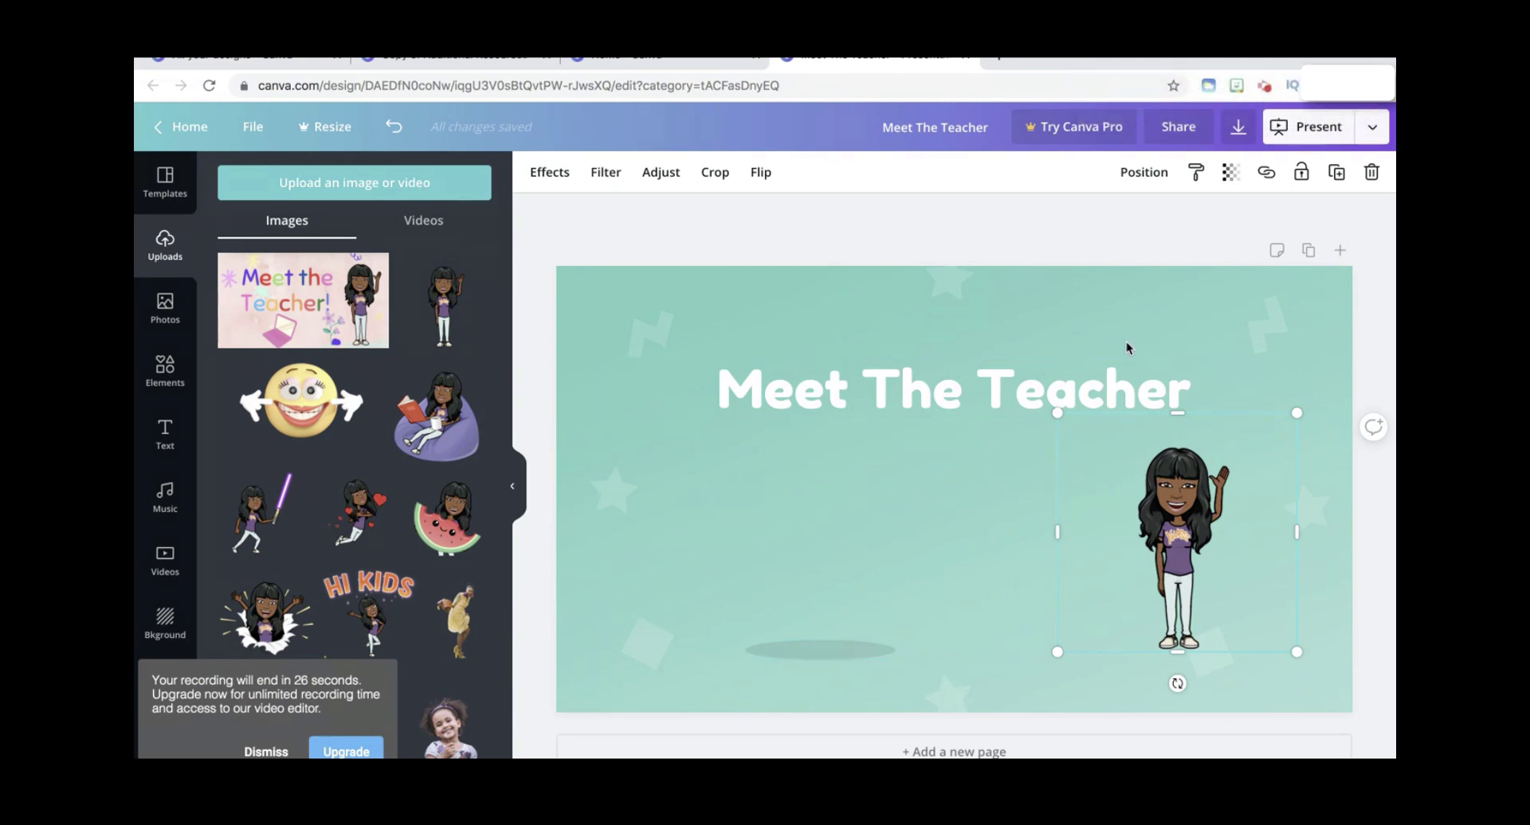
{"action": "left_click_drag", "start_coordinate": [1170, 576], "coordinate": [1170, 593]}
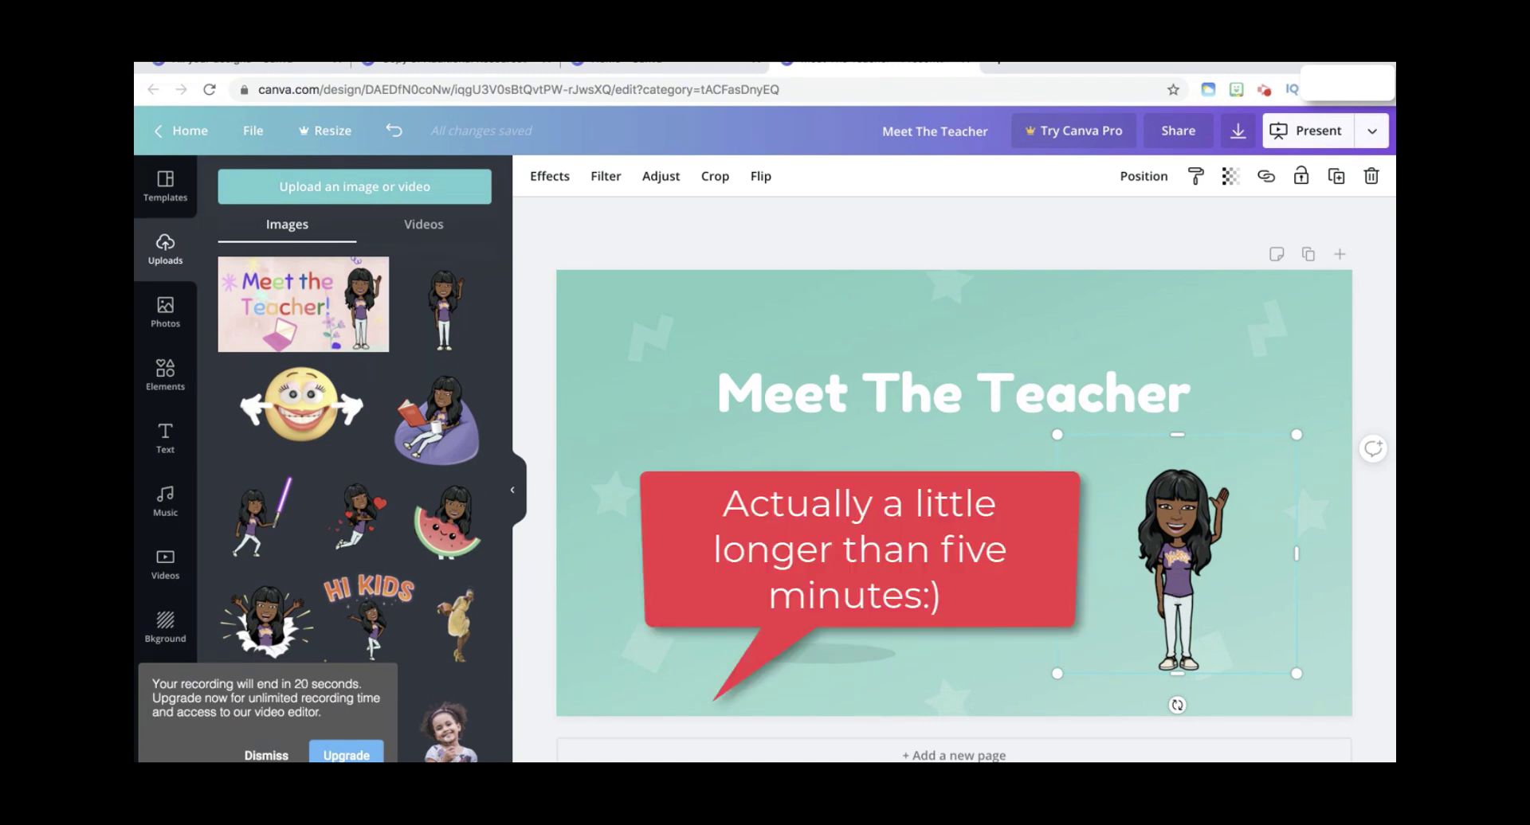
{"action": "key", "text": "Escape"}
- Look through the uploaded images for other Bitmojis and pictures, dismissing the recording time notice
{"action": "mouse_move", "coordinate": [394, 513]}
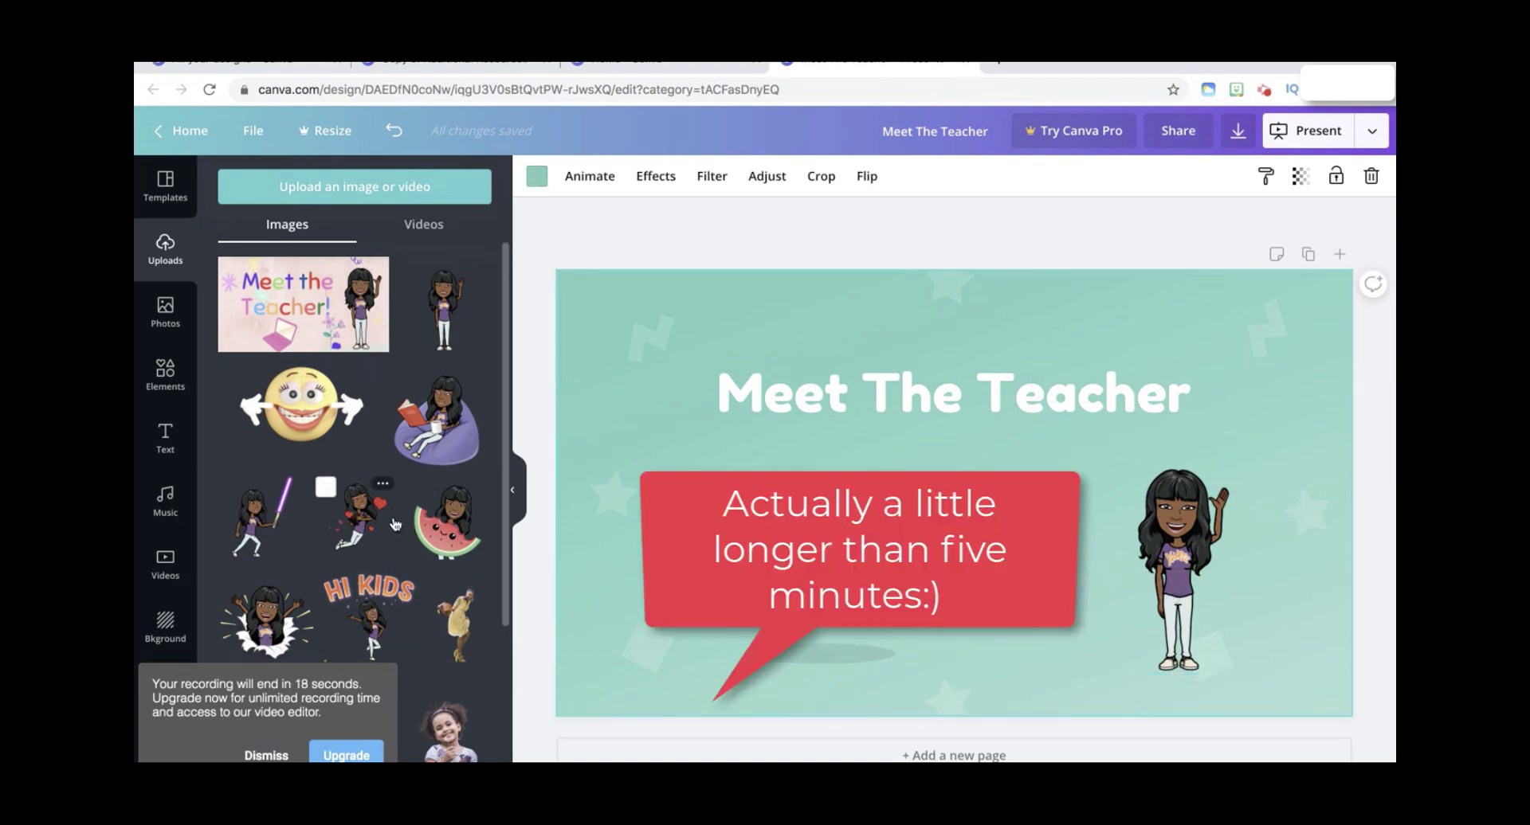
{"action": "scroll", "coordinate": [394, 523], "scroll_direction": "down", "scroll_amount": 2}
{"action": "scroll", "coordinate": [393, 523], "scroll_direction": "up", "scroll_amount": 2}
{"action": "mouse_move", "coordinate": [457, 452]}
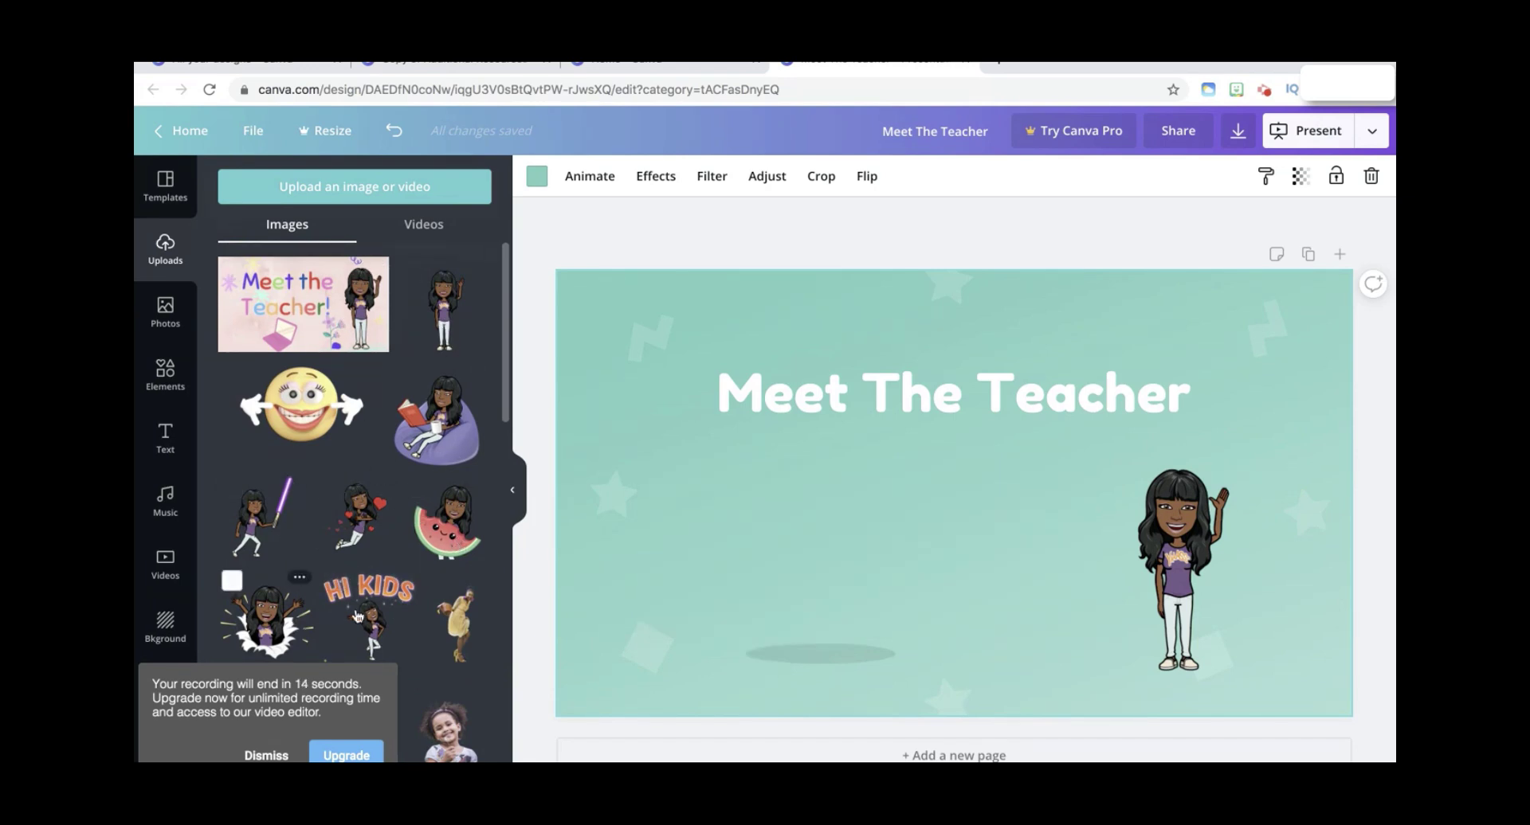
{"action": "scroll", "coordinate": [358, 616], "scroll_direction": "down", "scroll_amount": 2}
{"action": "left_click", "coordinate": [266, 755]}
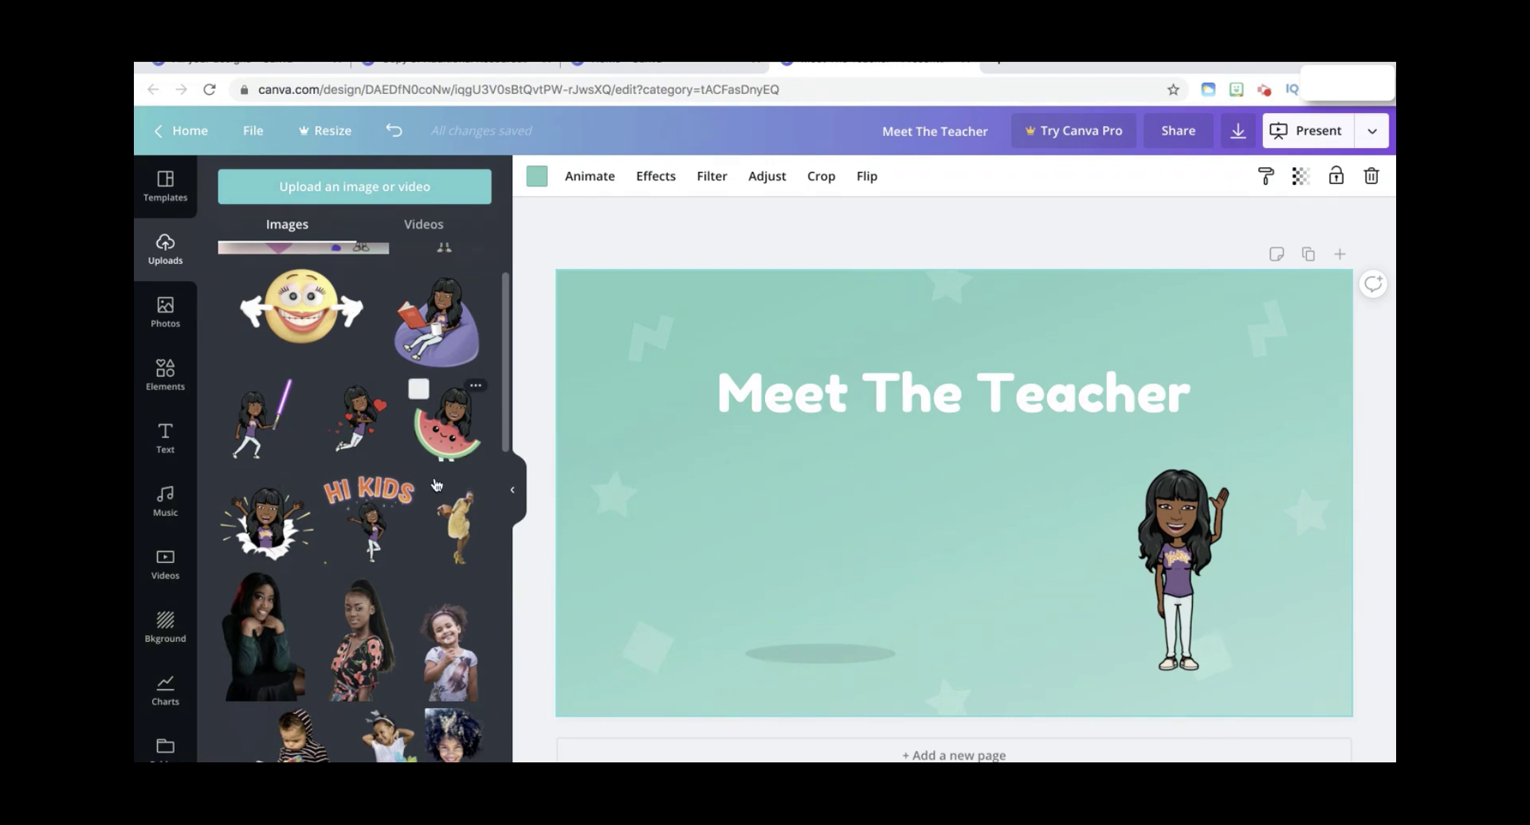
{"action": "scroll", "coordinate": [335, 482], "scroll_direction": "up", "scroll_amount": 2}
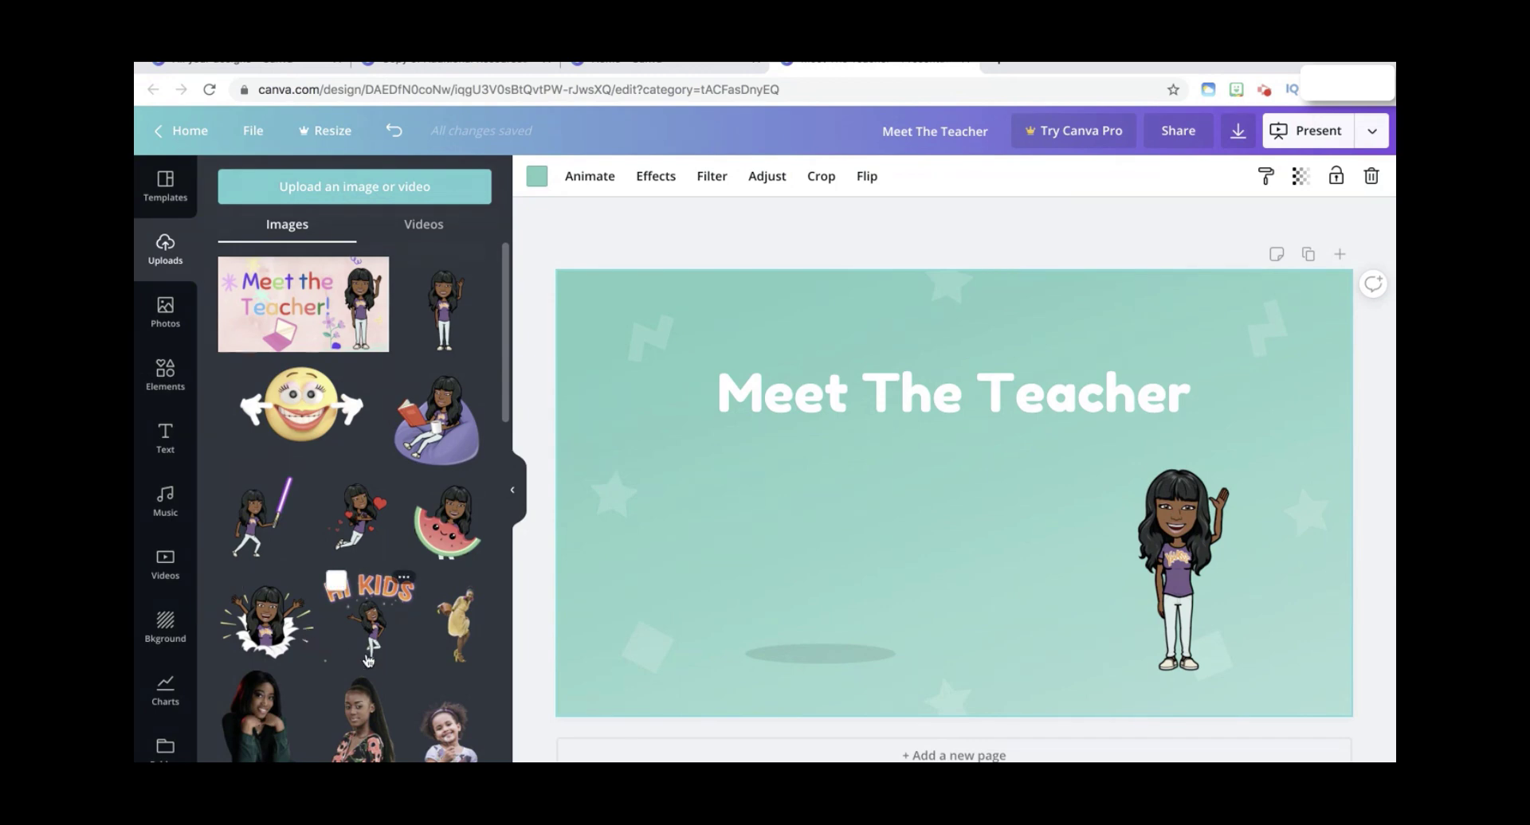
{"action": "scroll", "coordinate": [368, 659], "scroll_direction": "down", "scroll_amount": 5}
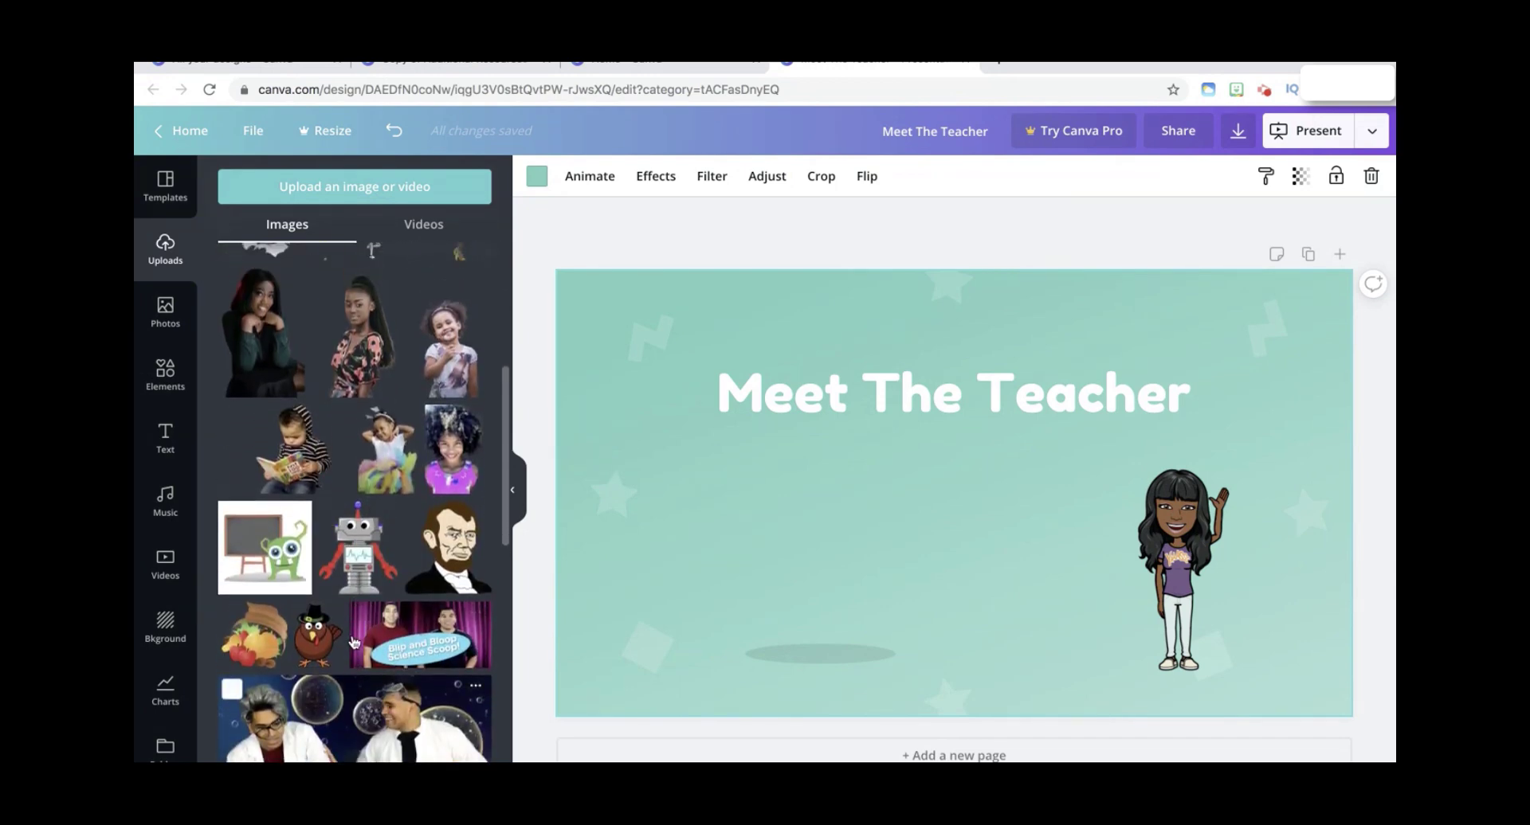
{"action": "scroll", "coordinate": [355, 642], "scroll_direction": "up", "scroll_amount": 4}
{"action": "scroll", "coordinate": [354, 643], "scroll_direction": "up", "scroll_amount": 1}
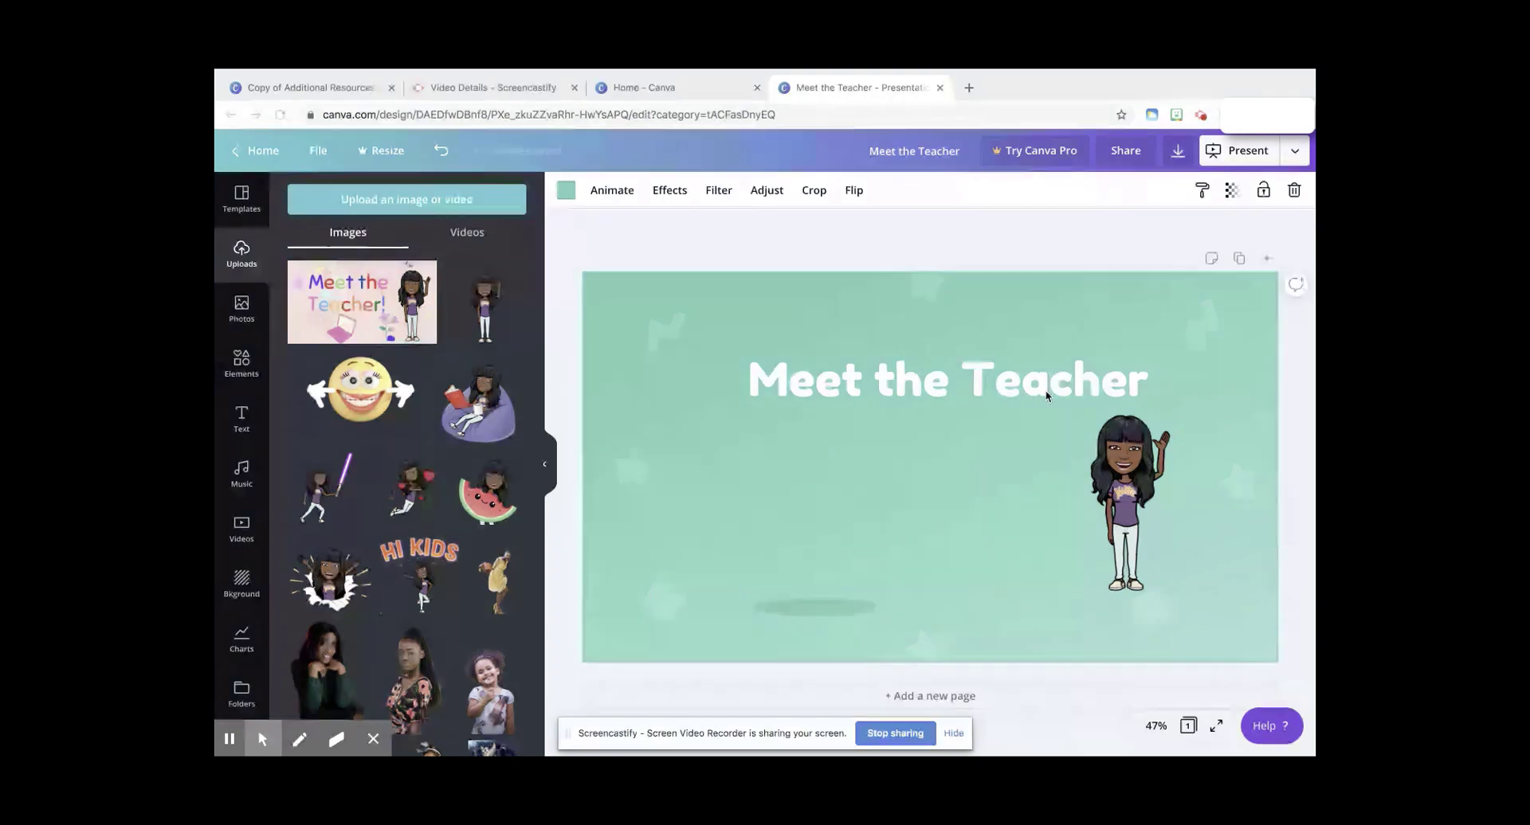
- Colour the letter "M" of "Meet" in the title with the light violet default colour
{"action": "left_click", "coordinate": [793, 387]}
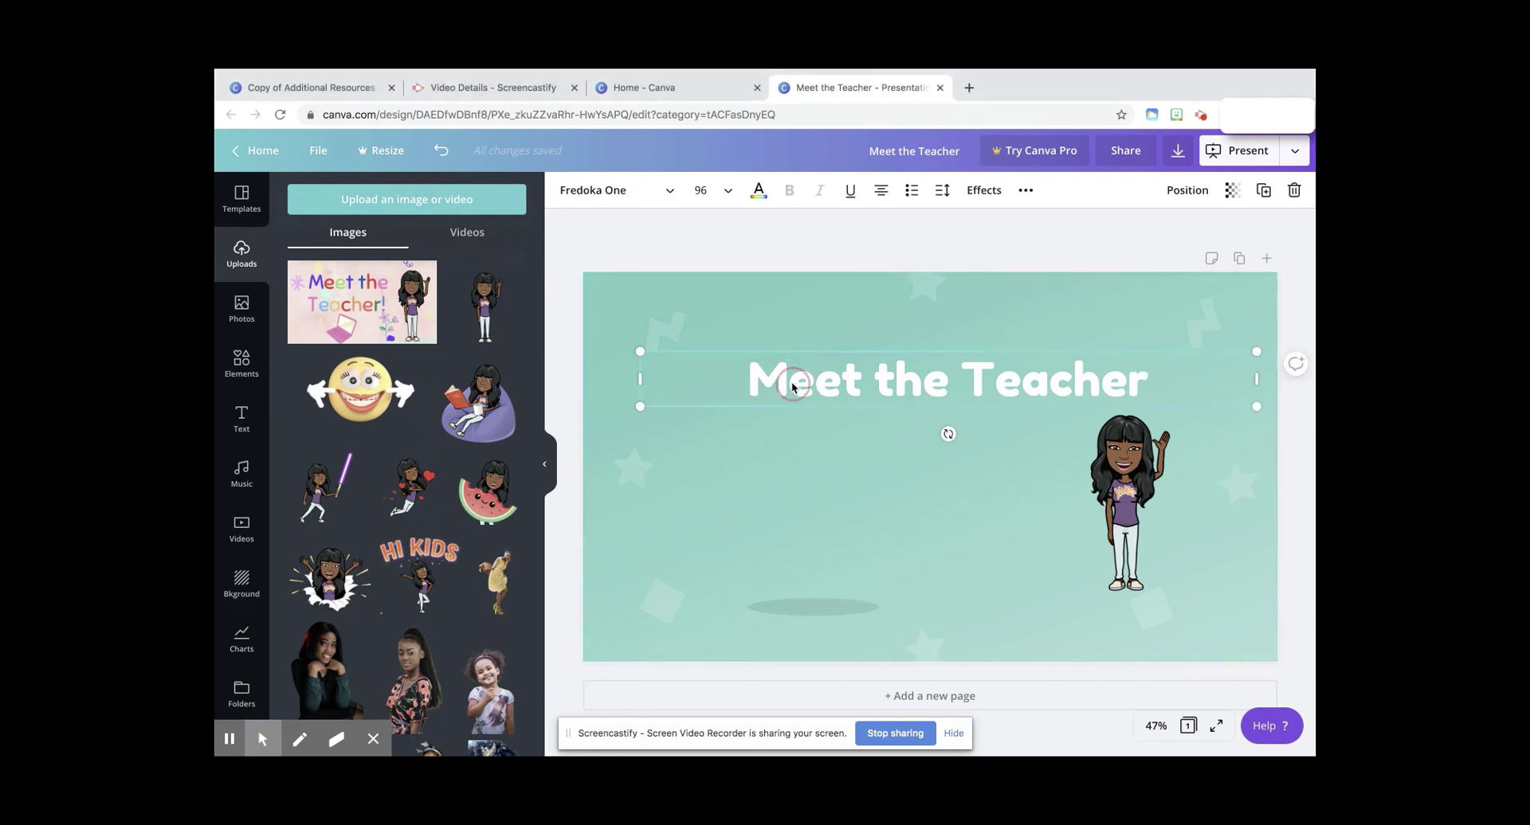
{"action": "left_click", "coordinate": [792, 383]}
{"action": "left_click_drag", "start_coordinate": [786, 369], "coordinate": [748, 369]}
{"action": "left_click", "coordinate": [758, 191]}
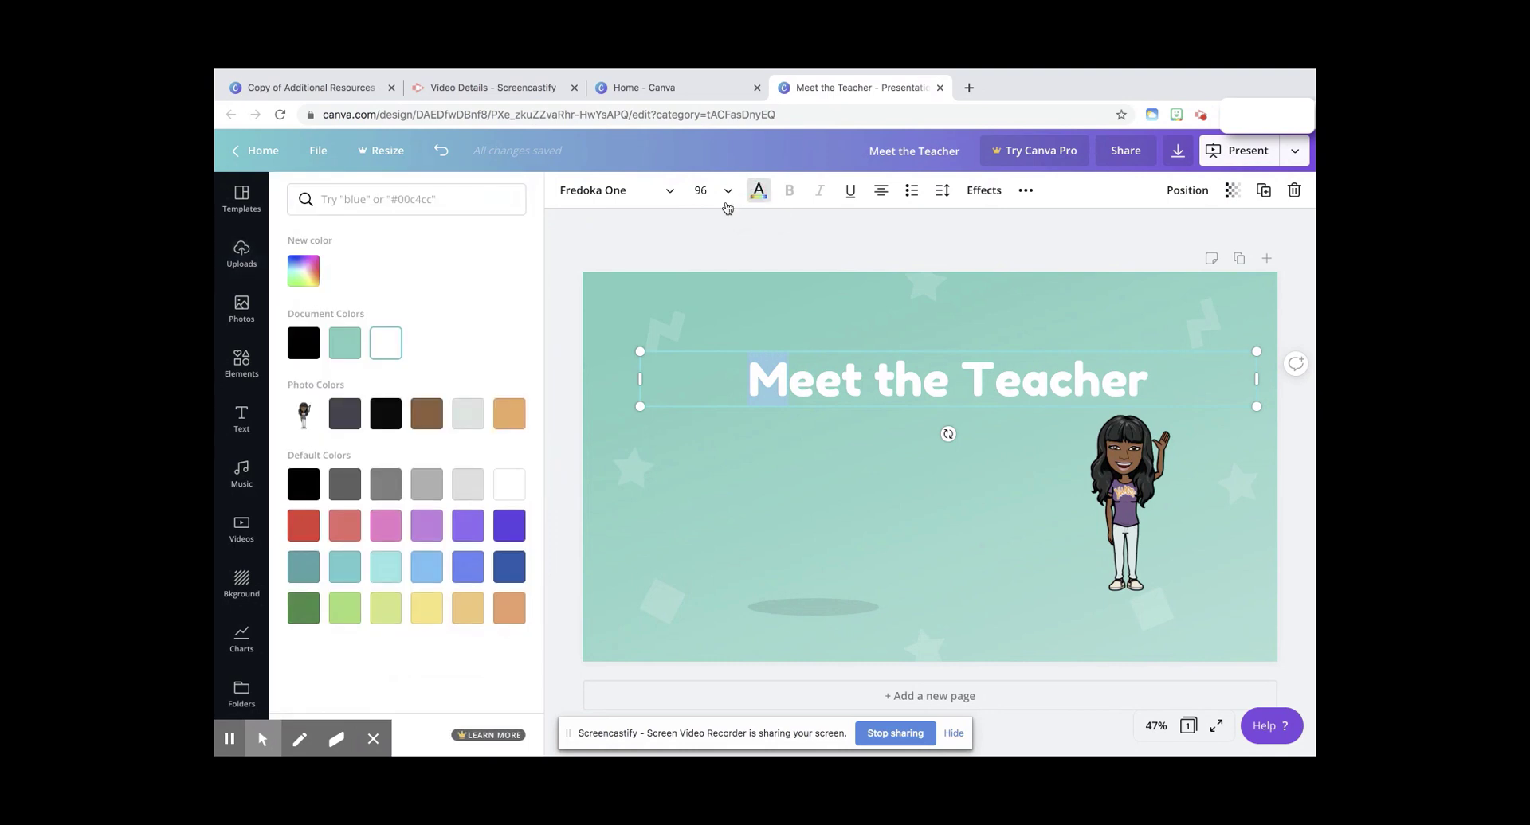
{"action": "left_click", "coordinate": [468, 525]}
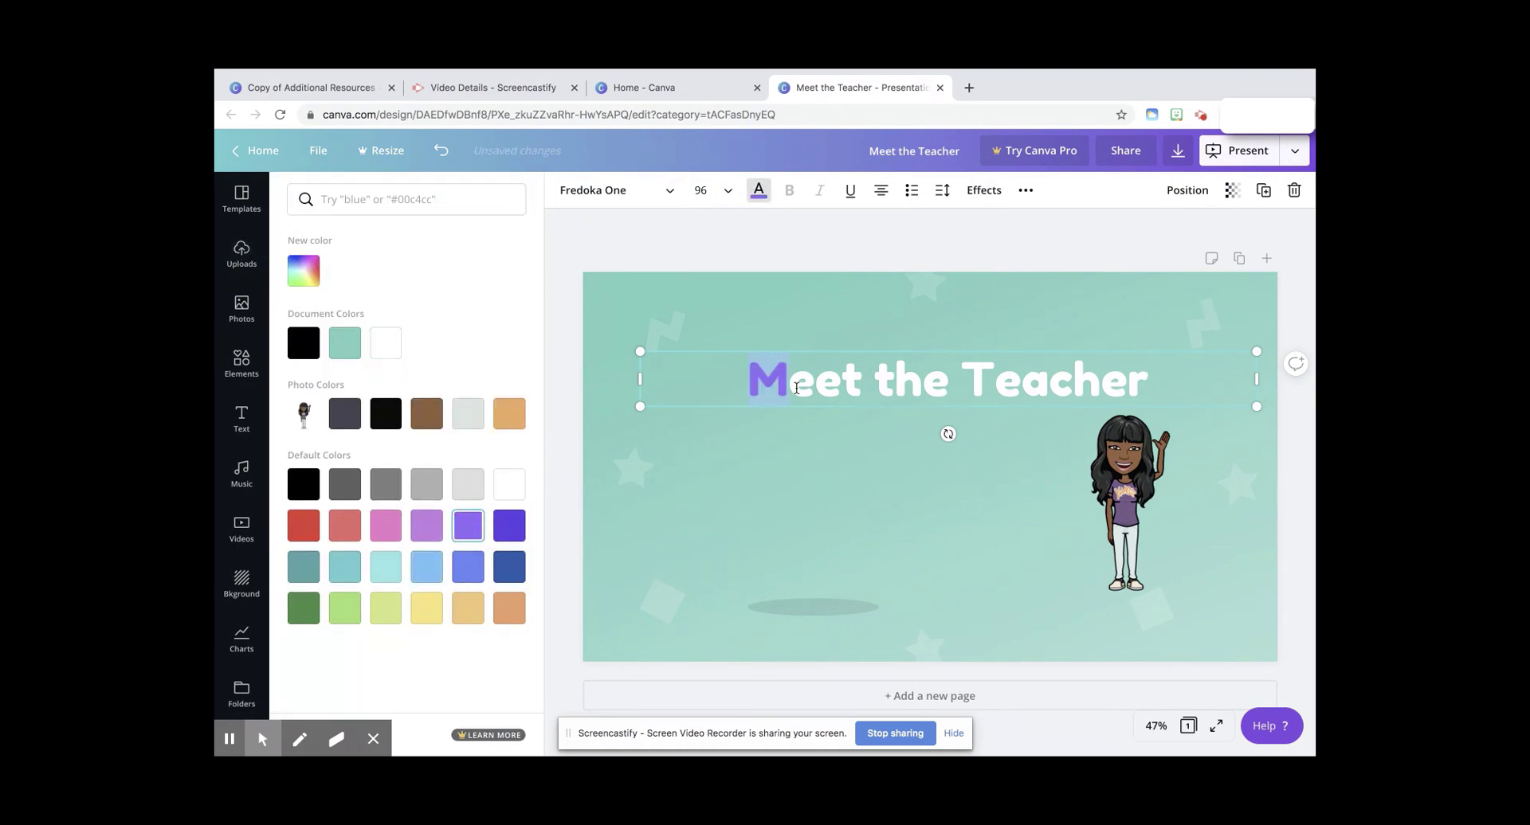
- Colour the first "e" of "Meet" in the title red and the second "e" blue using the default colours
{"action": "left_click", "coordinate": [758, 191]}
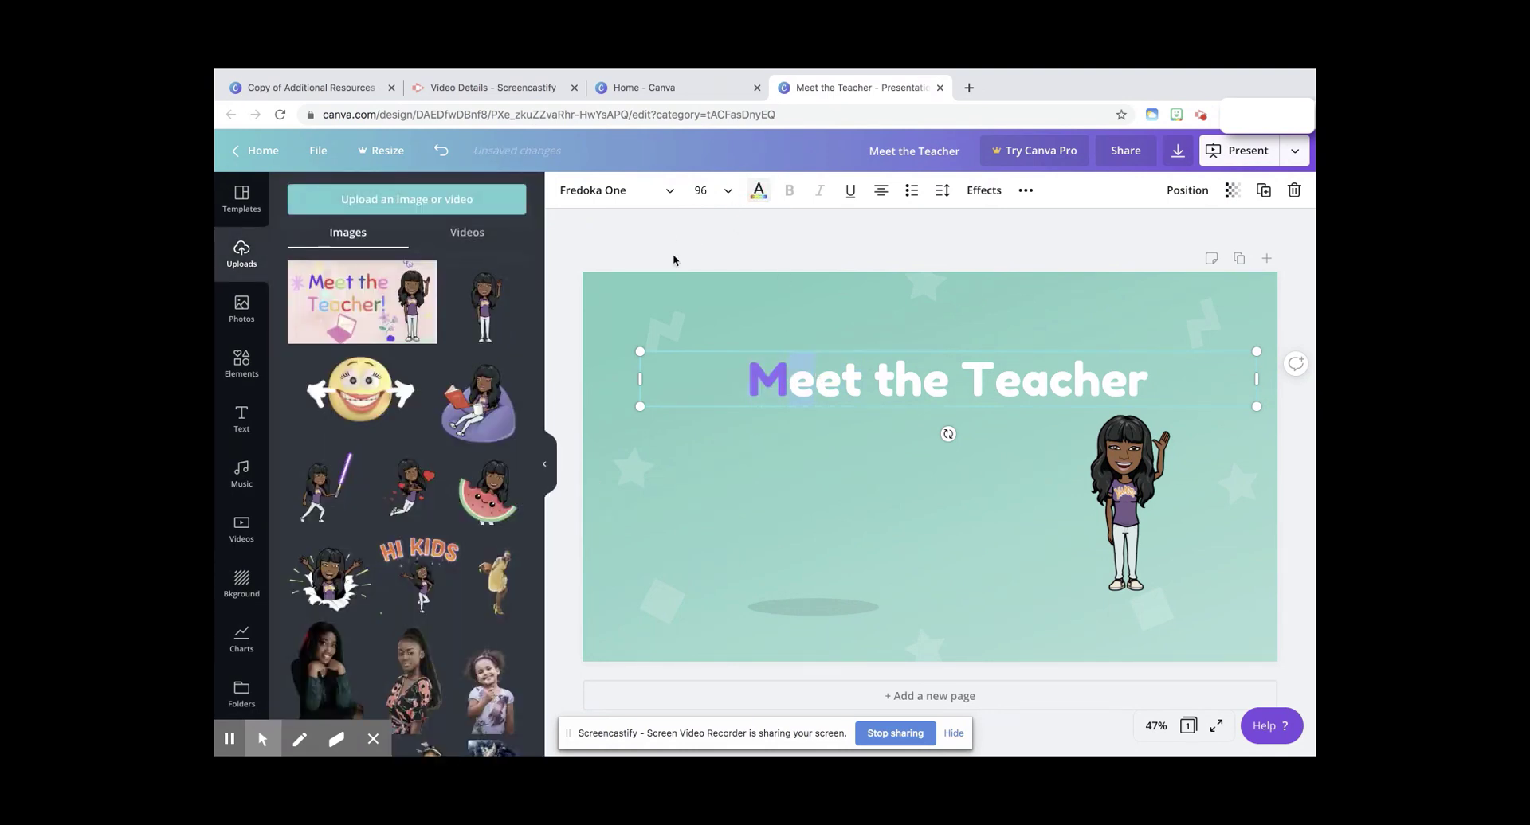
{"action": "left_click", "coordinate": [759, 191]}
{"action": "left_click", "coordinate": [303, 525]}
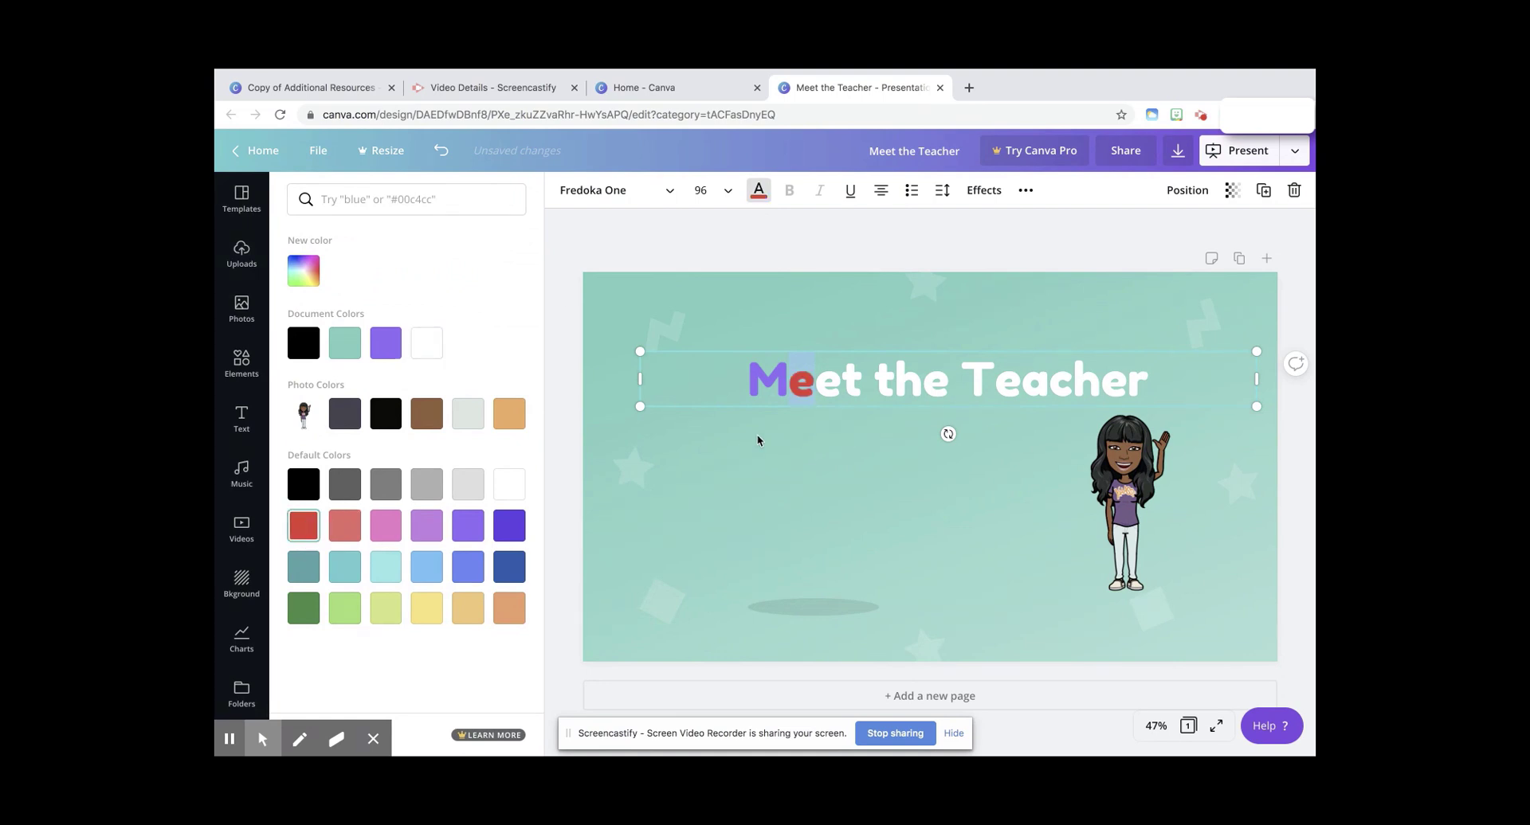
{"action": "left_click_drag", "start_coordinate": [842, 376], "coordinate": [808, 380]}
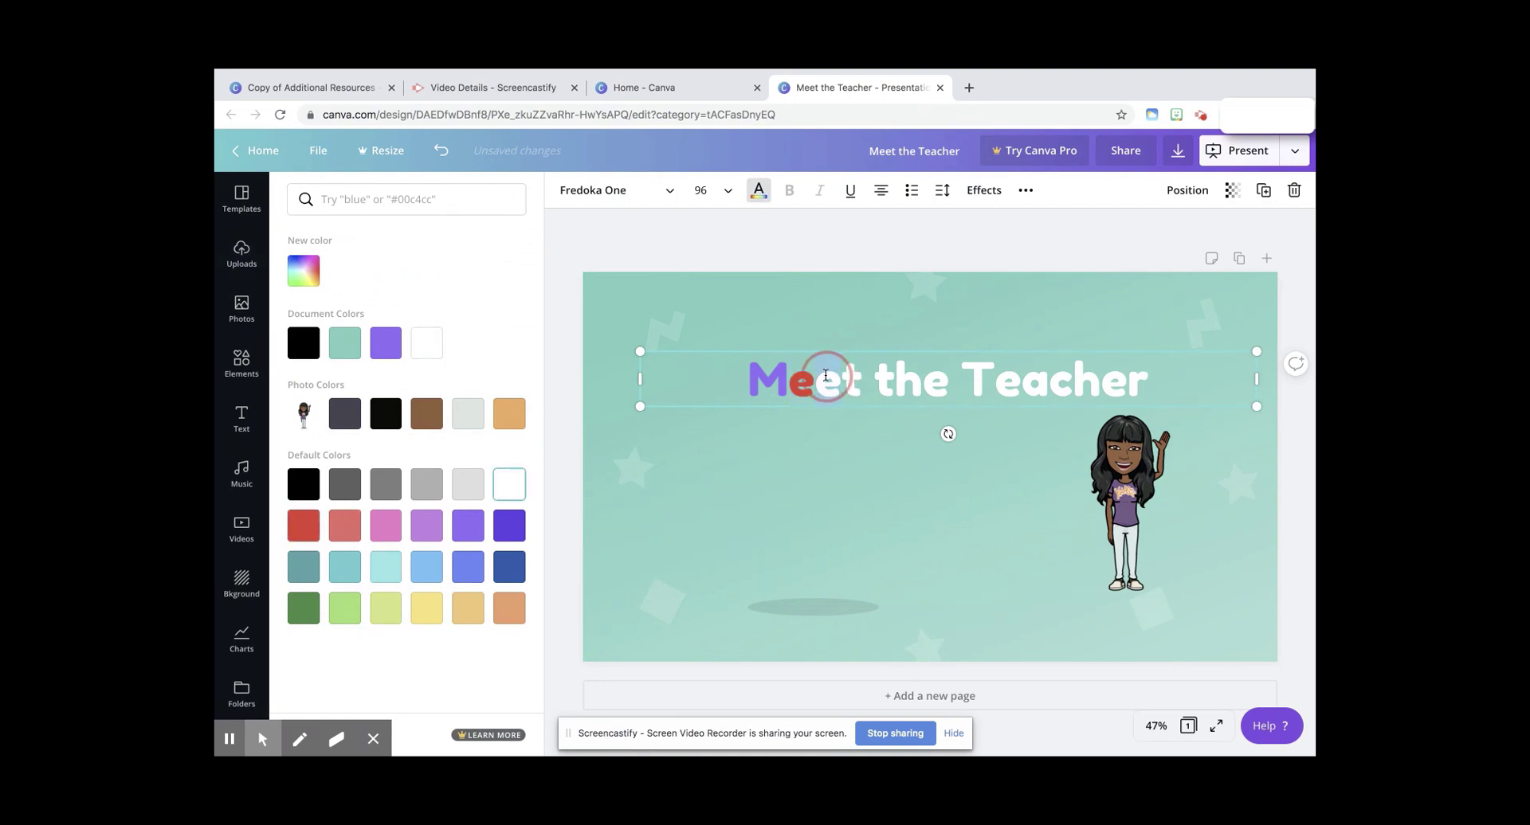
{"action": "left_click", "coordinate": [467, 567]}
{"action": "left_click", "coordinate": [779, 444]}
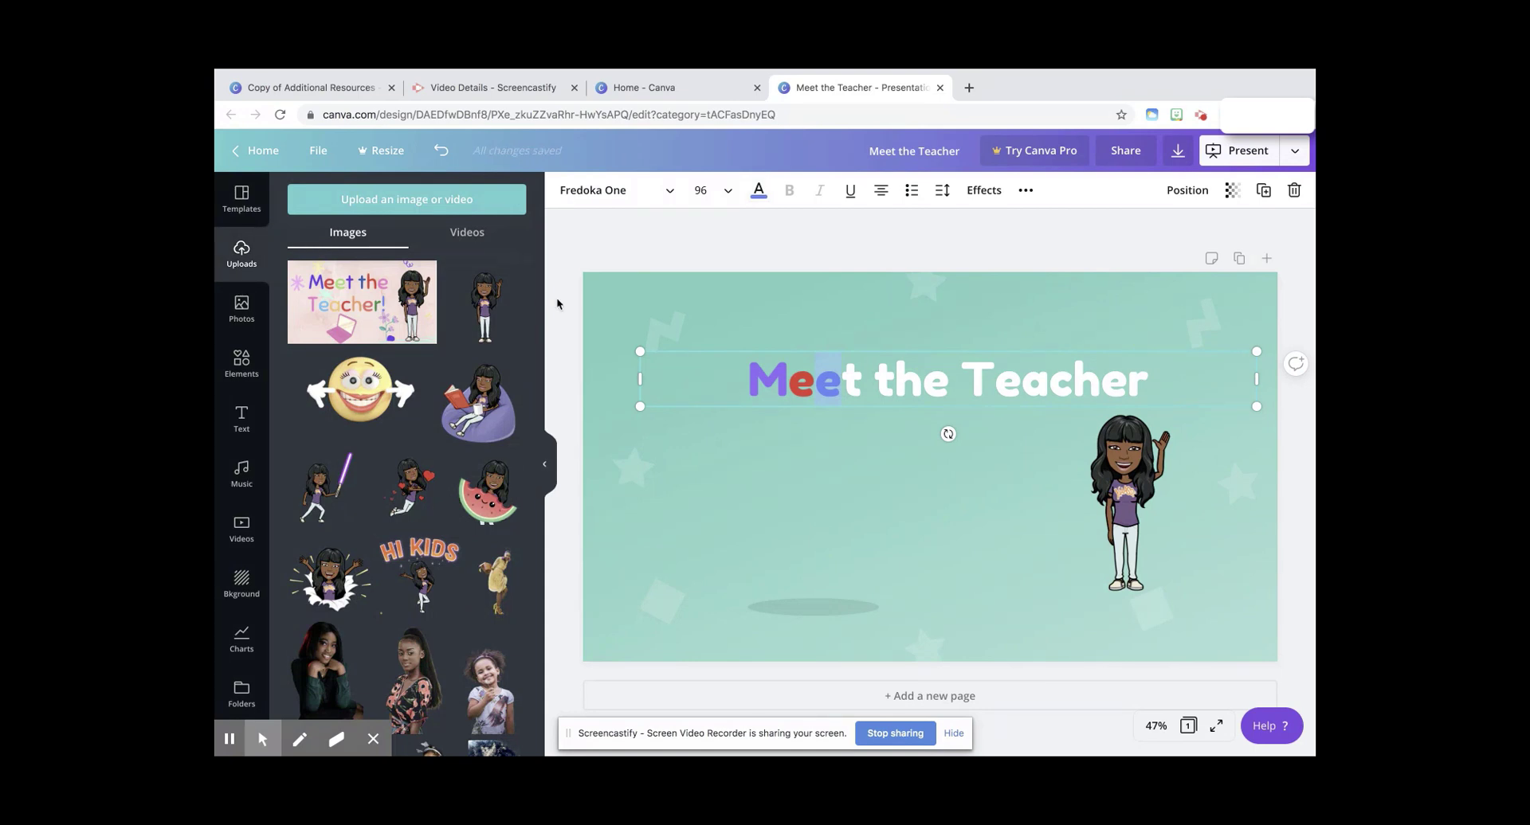
- Look through the ready-made font combinations for decorative text styles that could suit the slide
{"action": "left_click", "coordinate": [256, 413]}
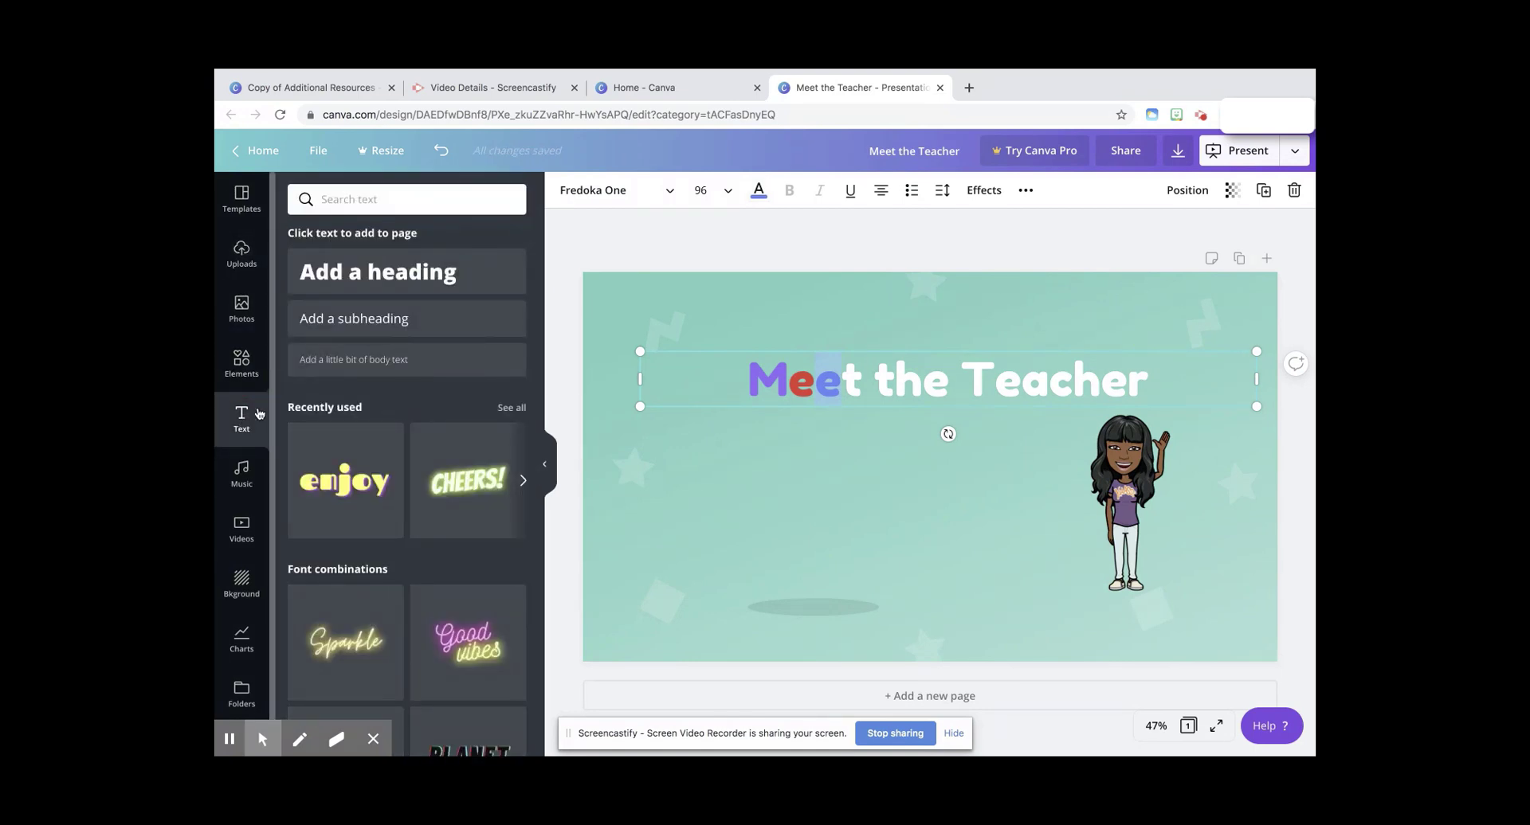
{"action": "scroll", "coordinate": [428, 459], "scroll_direction": "down", "scroll_amount": 10}
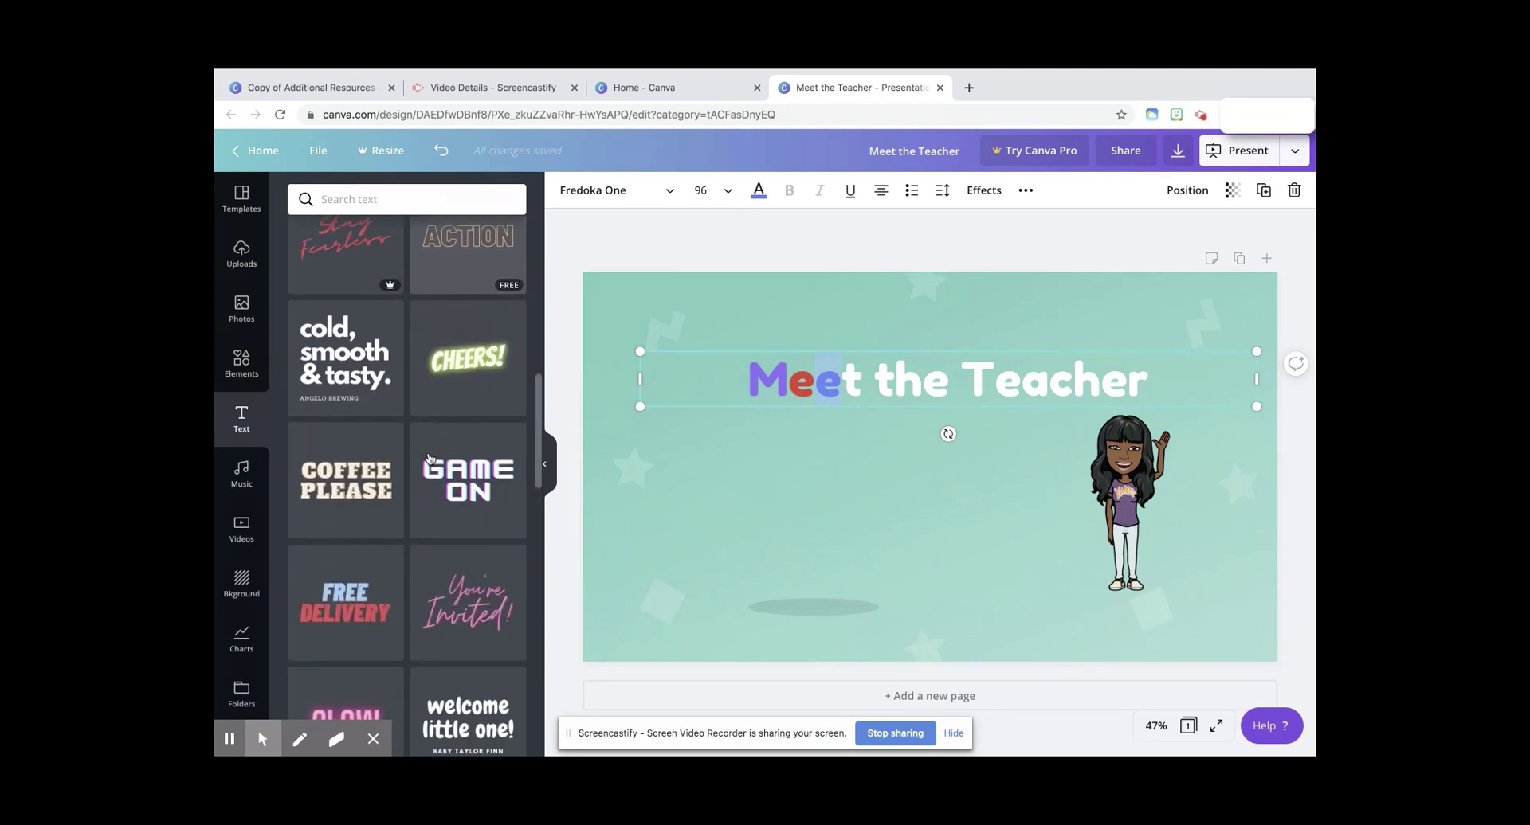
{"action": "scroll", "coordinate": [429, 459], "scroll_direction": "down", "scroll_amount": 2}
{"action": "scroll", "coordinate": [428, 459], "scroll_direction": "up", "scroll_amount": 6}
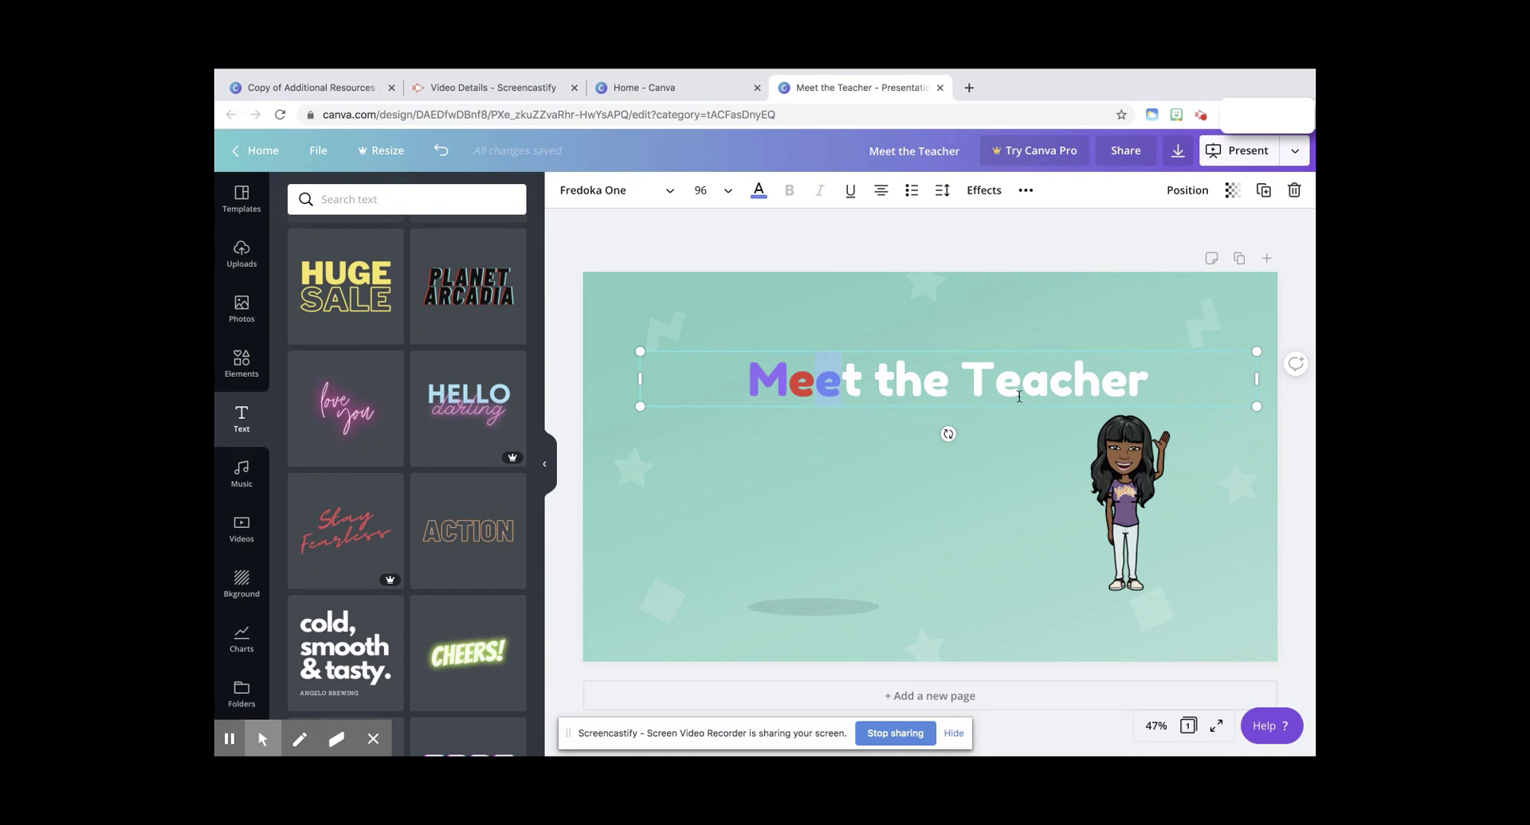
{"action": "scroll", "coordinate": [428, 435], "scroll_direction": "down", "scroll_amount": 5}
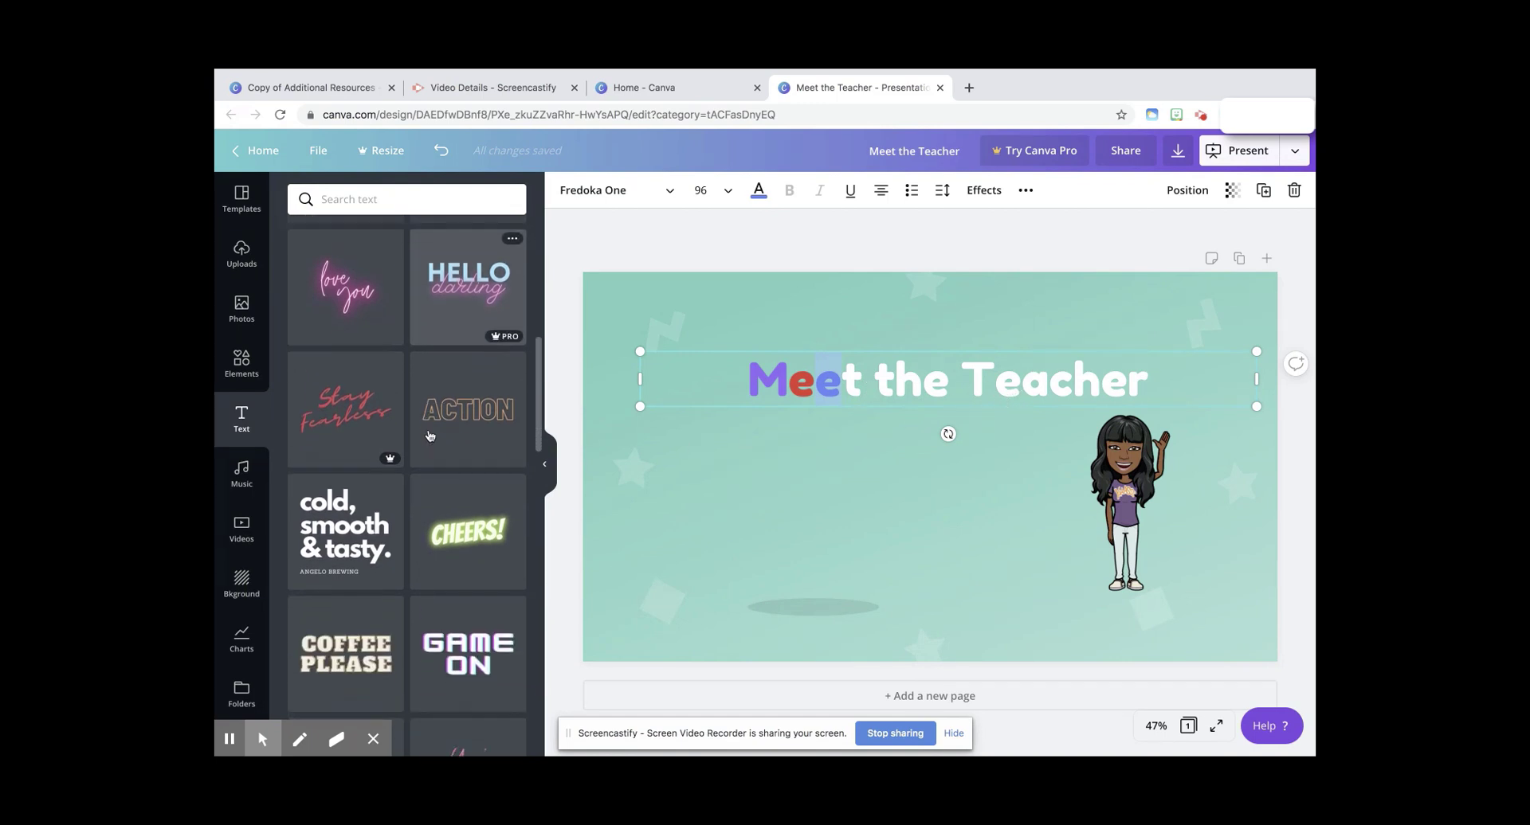
{"action": "scroll", "coordinate": [429, 435], "scroll_direction": "down", "scroll_amount": 4}
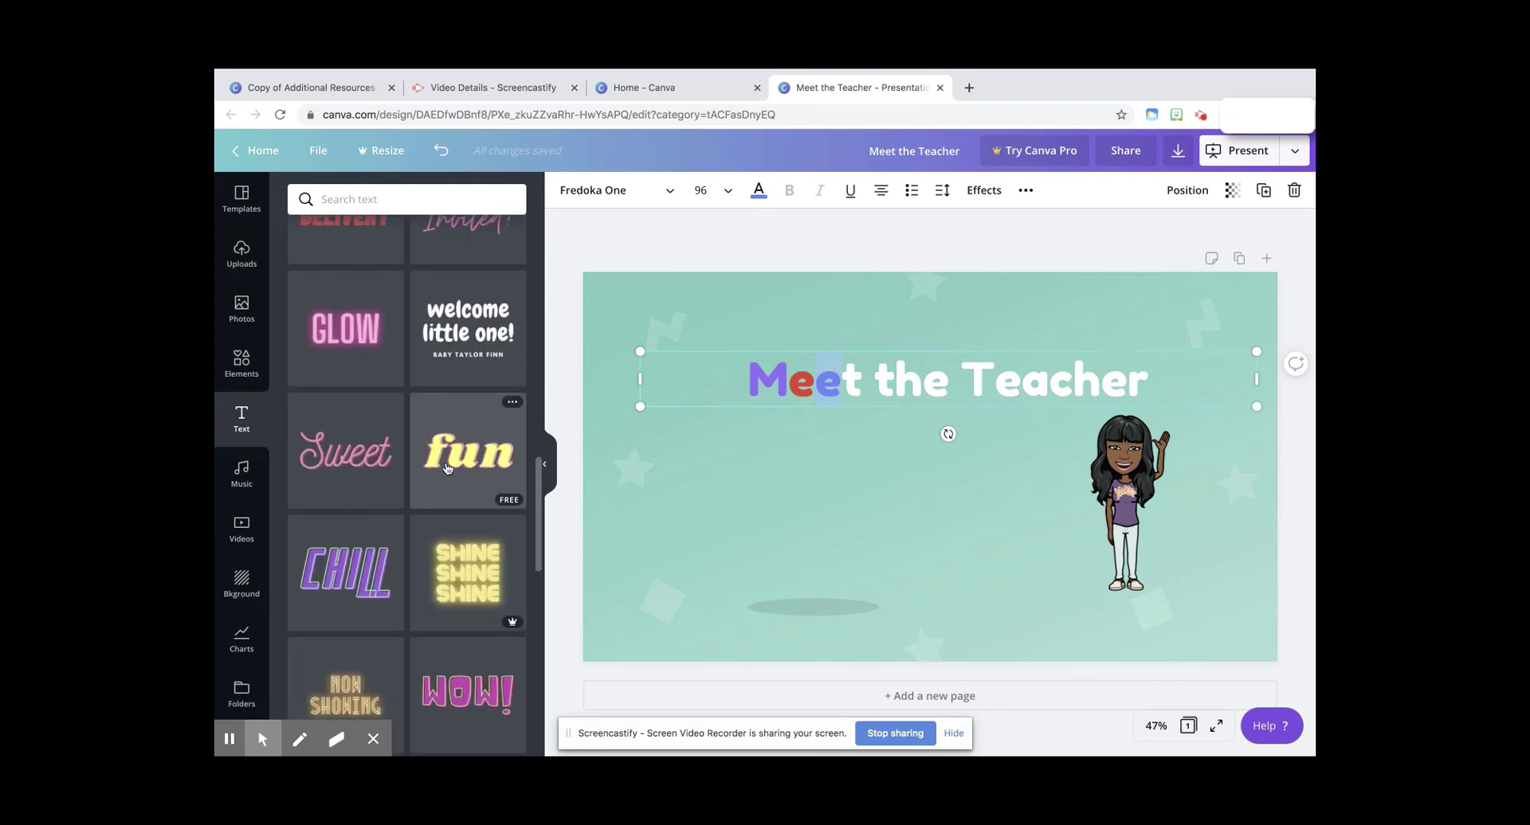
{"action": "scroll", "coordinate": [351, 470], "scroll_direction": "up", "scroll_amount": 1}
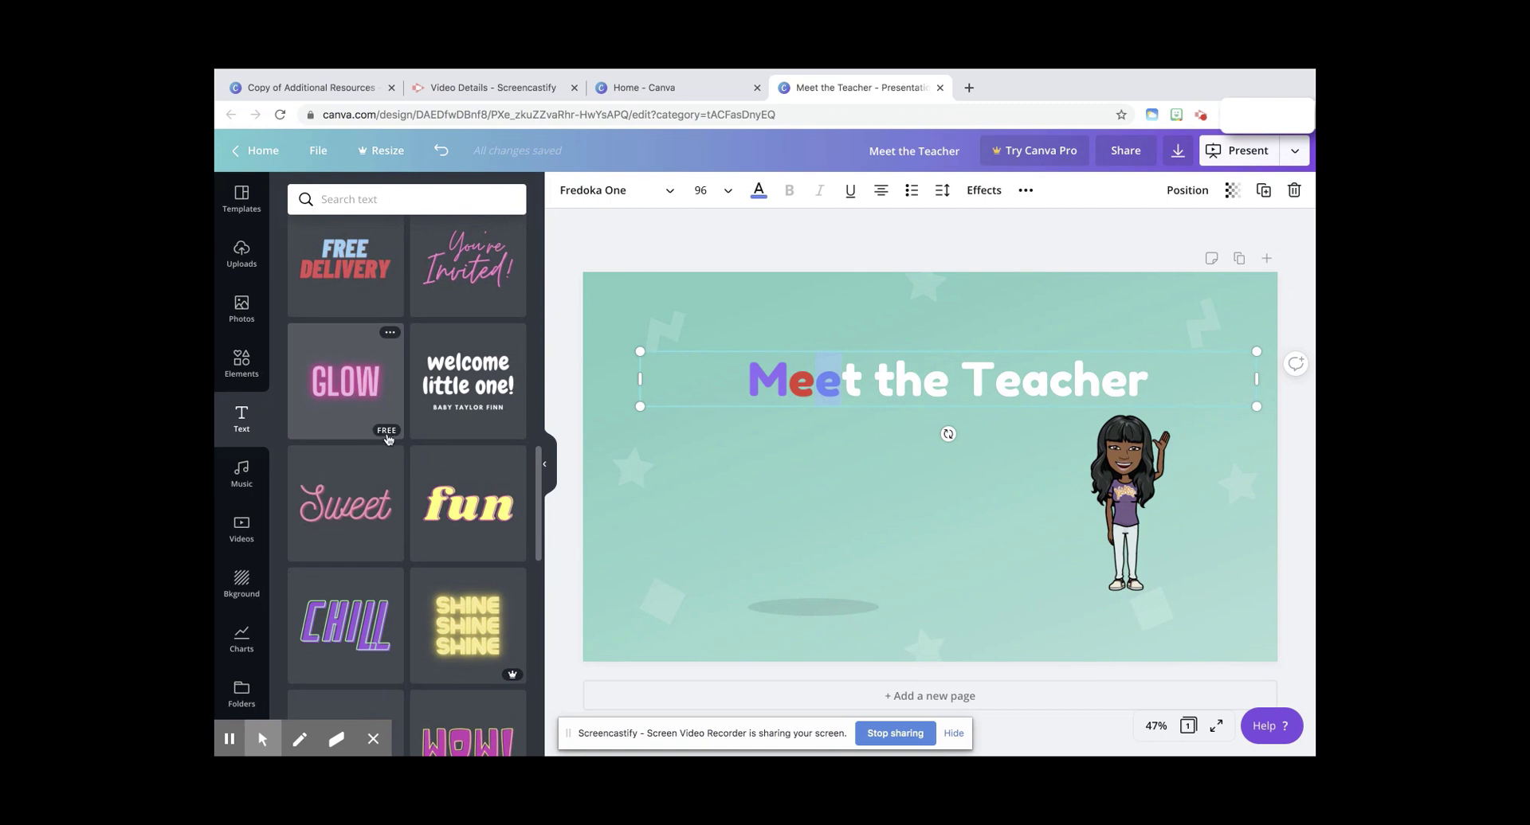
{"action": "scroll", "coordinate": [382, 443], "scroll_direction": "up", "scroll_amount": 3}
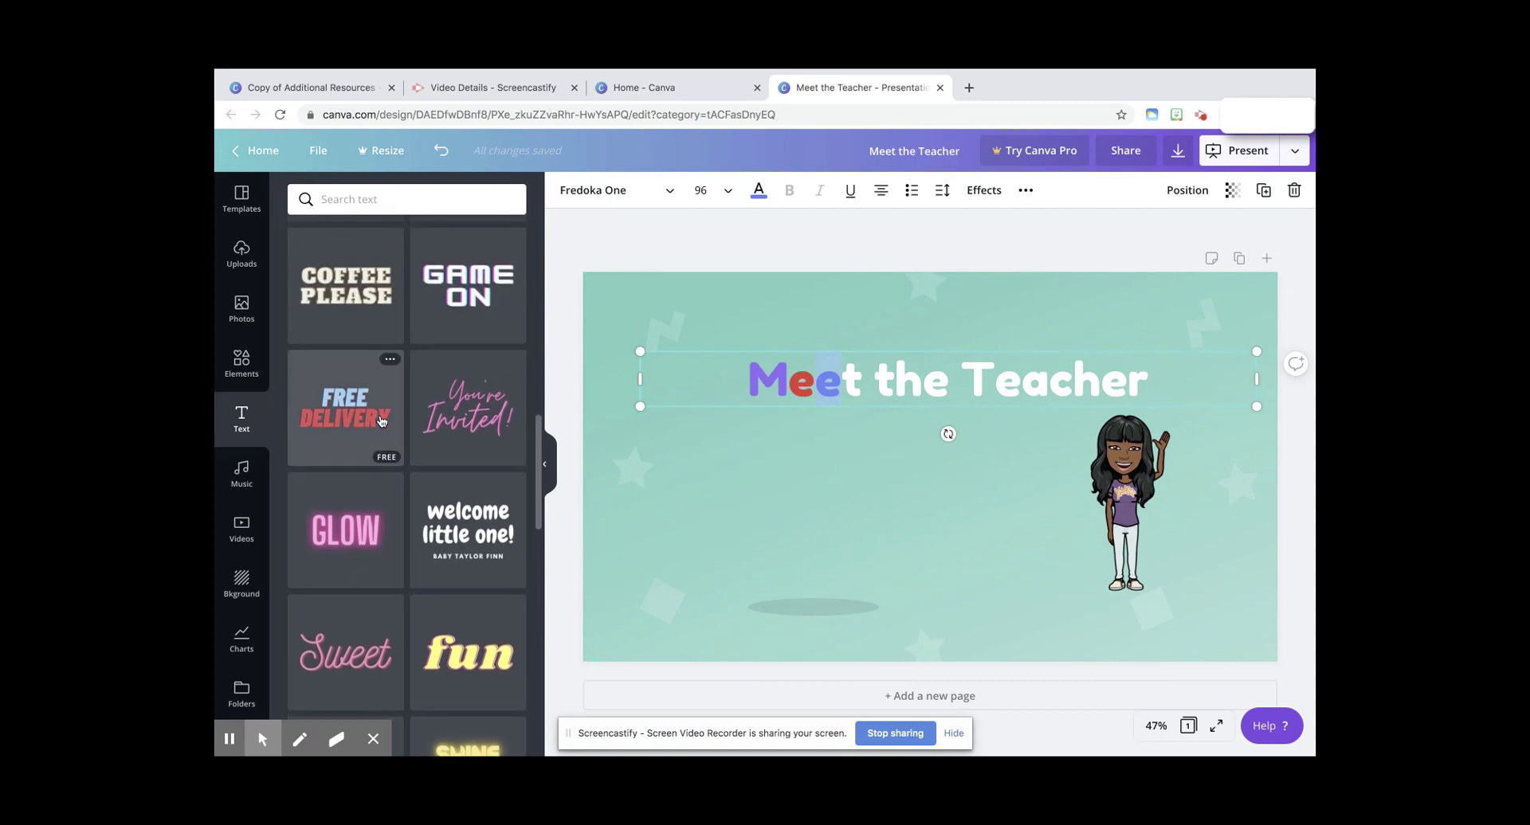
{"action": "scroll", "coordinate": [381, 443], "scroll_direction": "up", "scroll_amount": 5}
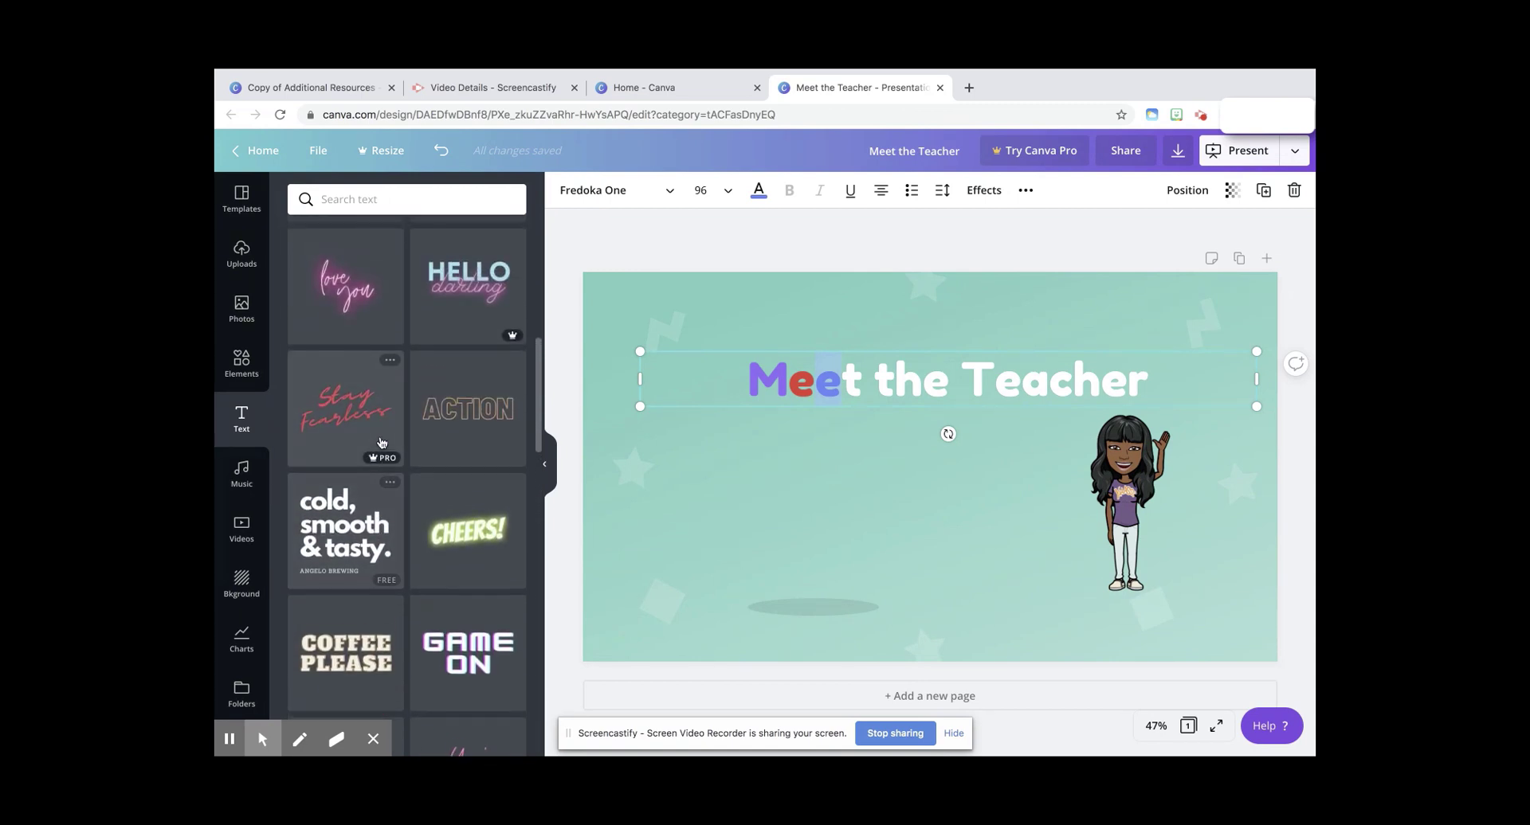
{"action": "scroll", "coordinate": [381, 443], "scroll_direction": "up", "scroll_amount": 5}
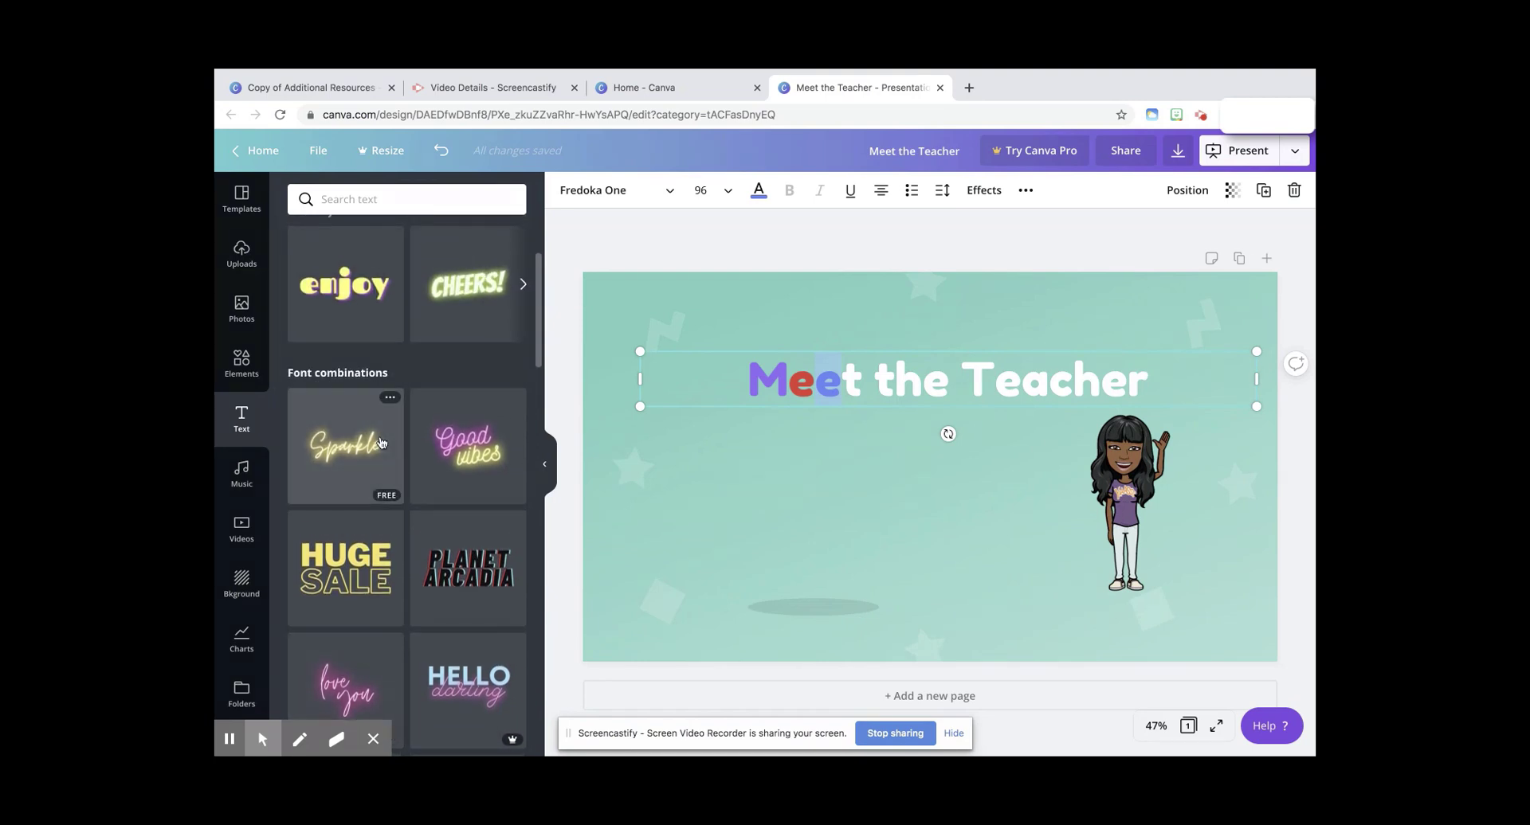
{"action": "scroll", "coordinate": [381, 443], "scroll_direction": "down", "scroll_amount": 5}
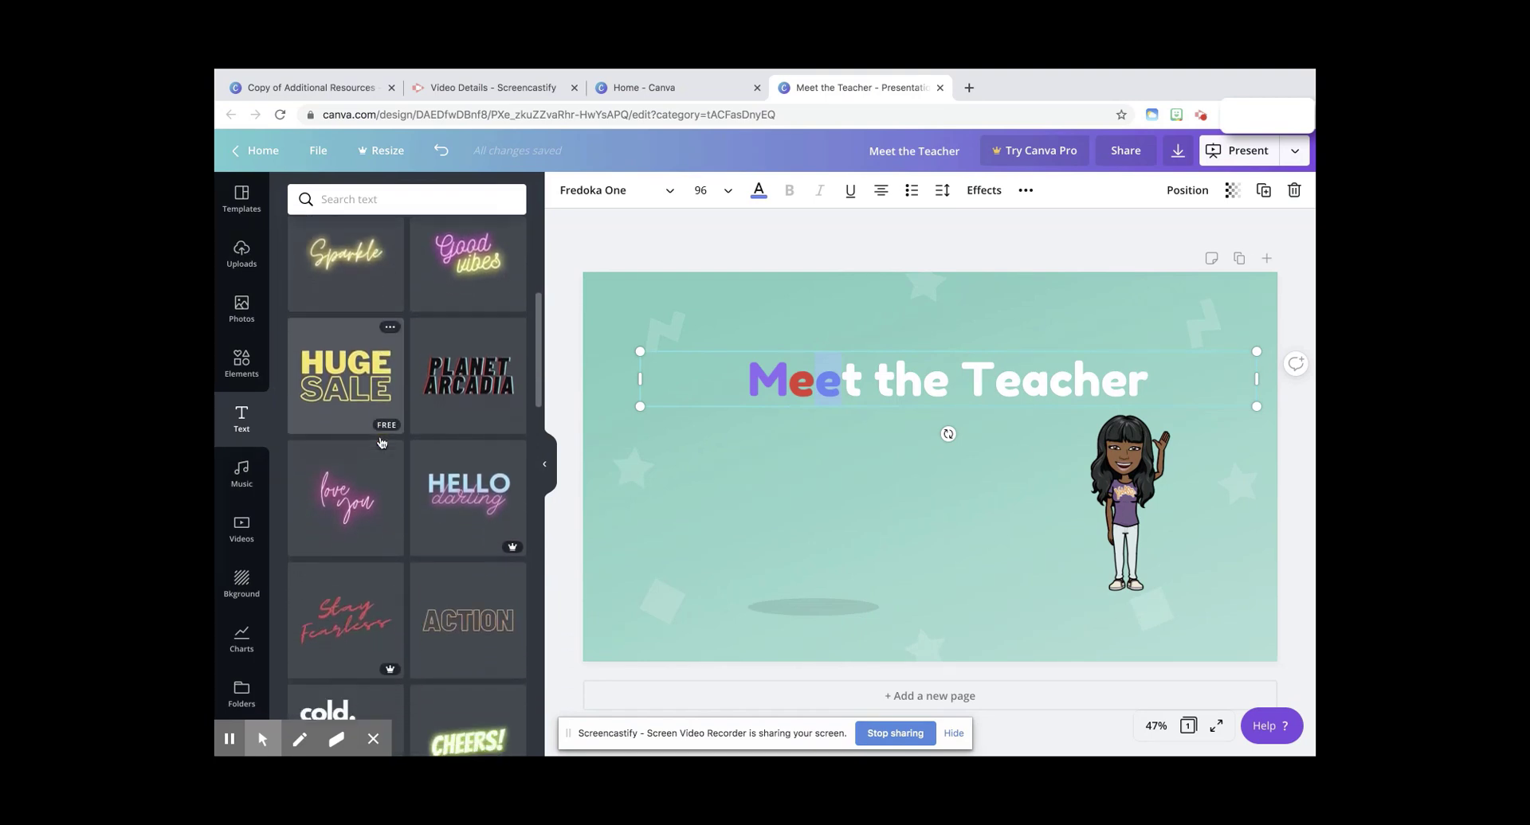
{"action": "scroll", "coordinate": [381, 443], "scroll_direction": "down", "scroll_amount": 3}
{"action": "scroll", "coordinate": [381, 443], "scroll_direction": "up", "scroll_amount": 8}
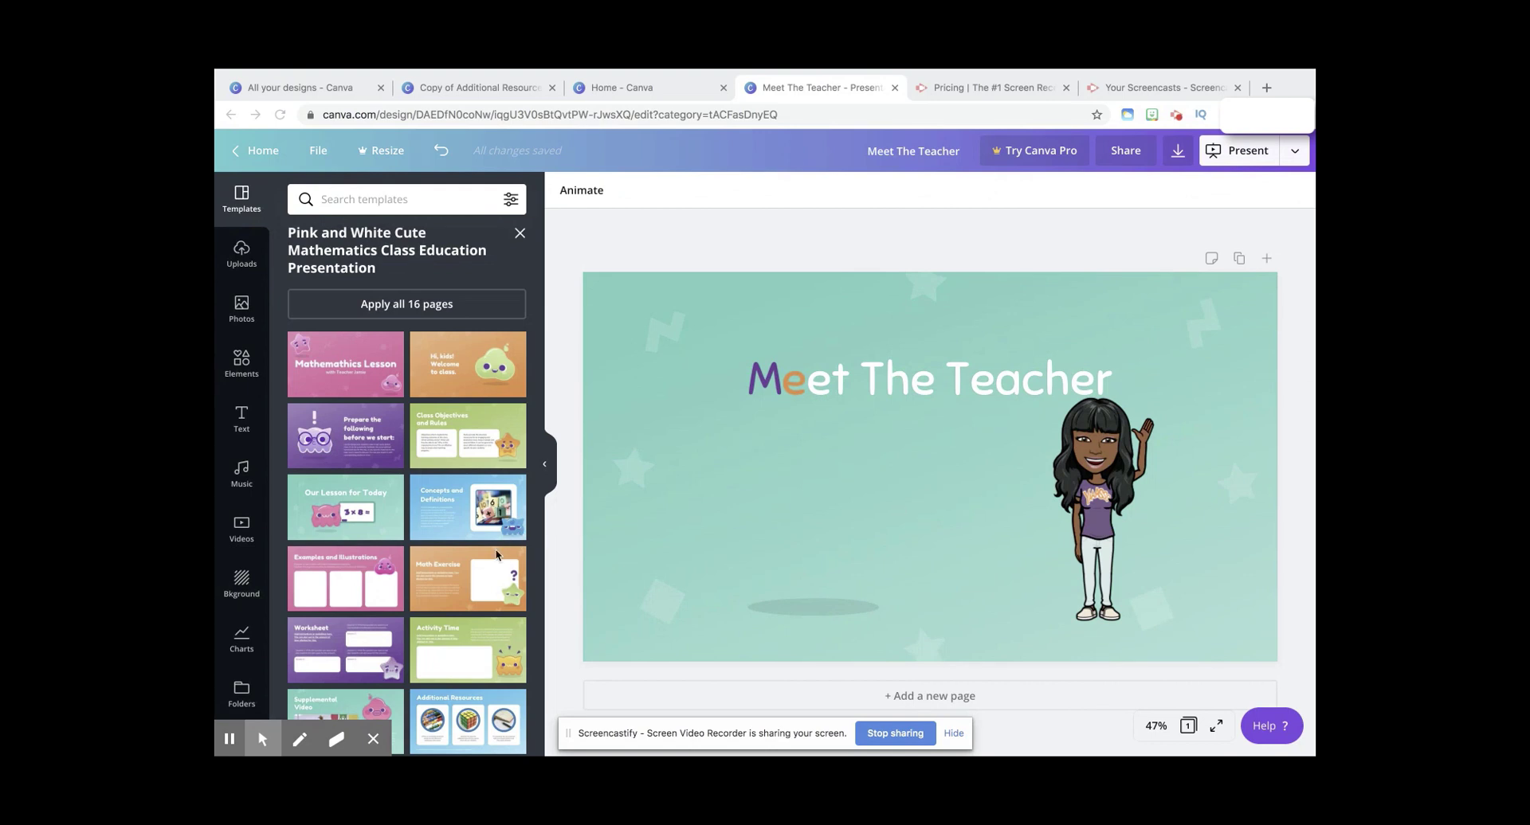
- Add the orange "Math Exercise" layout from the Pink and White Cute Mathematics template as a new page
{"action": "scroll", "coordinate": [454, 641], "scroll_direction": "down", "scroll_amount": 2}
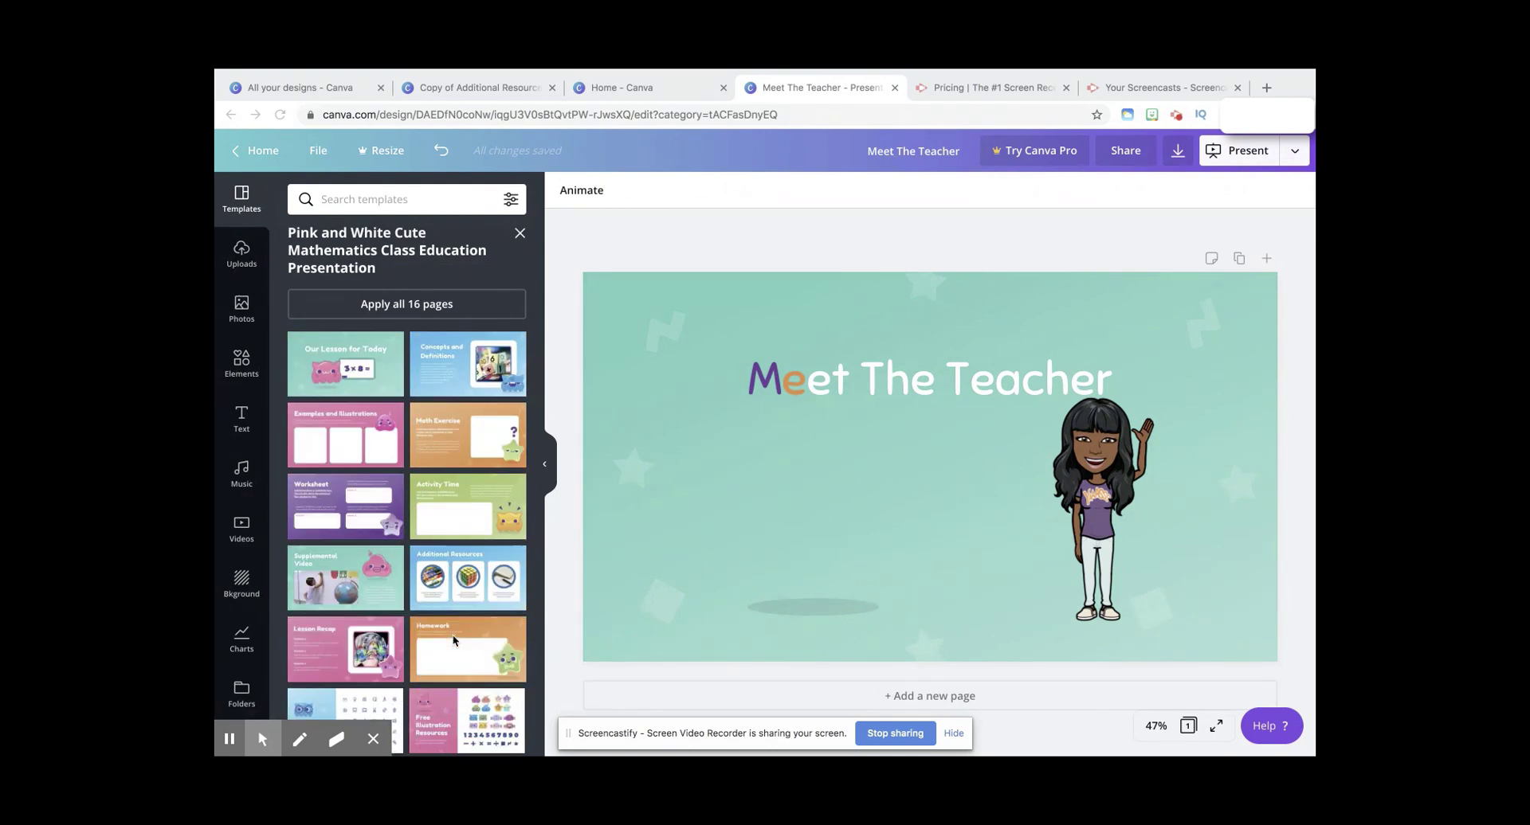
{"action": "scroll", "coordinate": [454, 640], "scroll_direction": "up", "scroll_amount": 2}
{"action": "scroll", "coordinate": [454, 641], "scroll_direction": "down", "scroll_amount": 2}
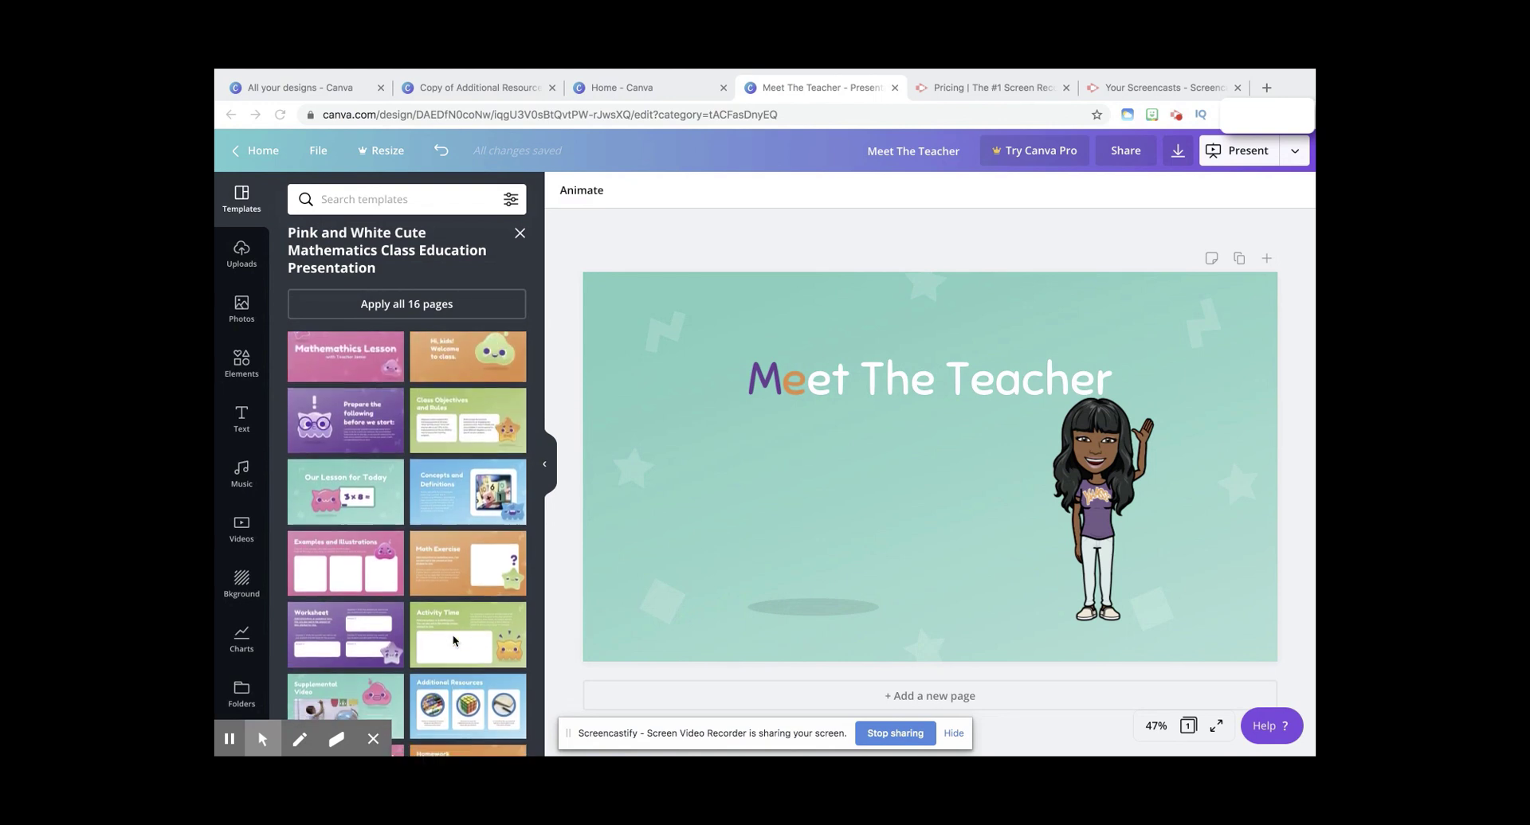
{"action": "scroll", "coordinate": [455, 641], "scroll_direction": "up", "scroll_amount": 2}
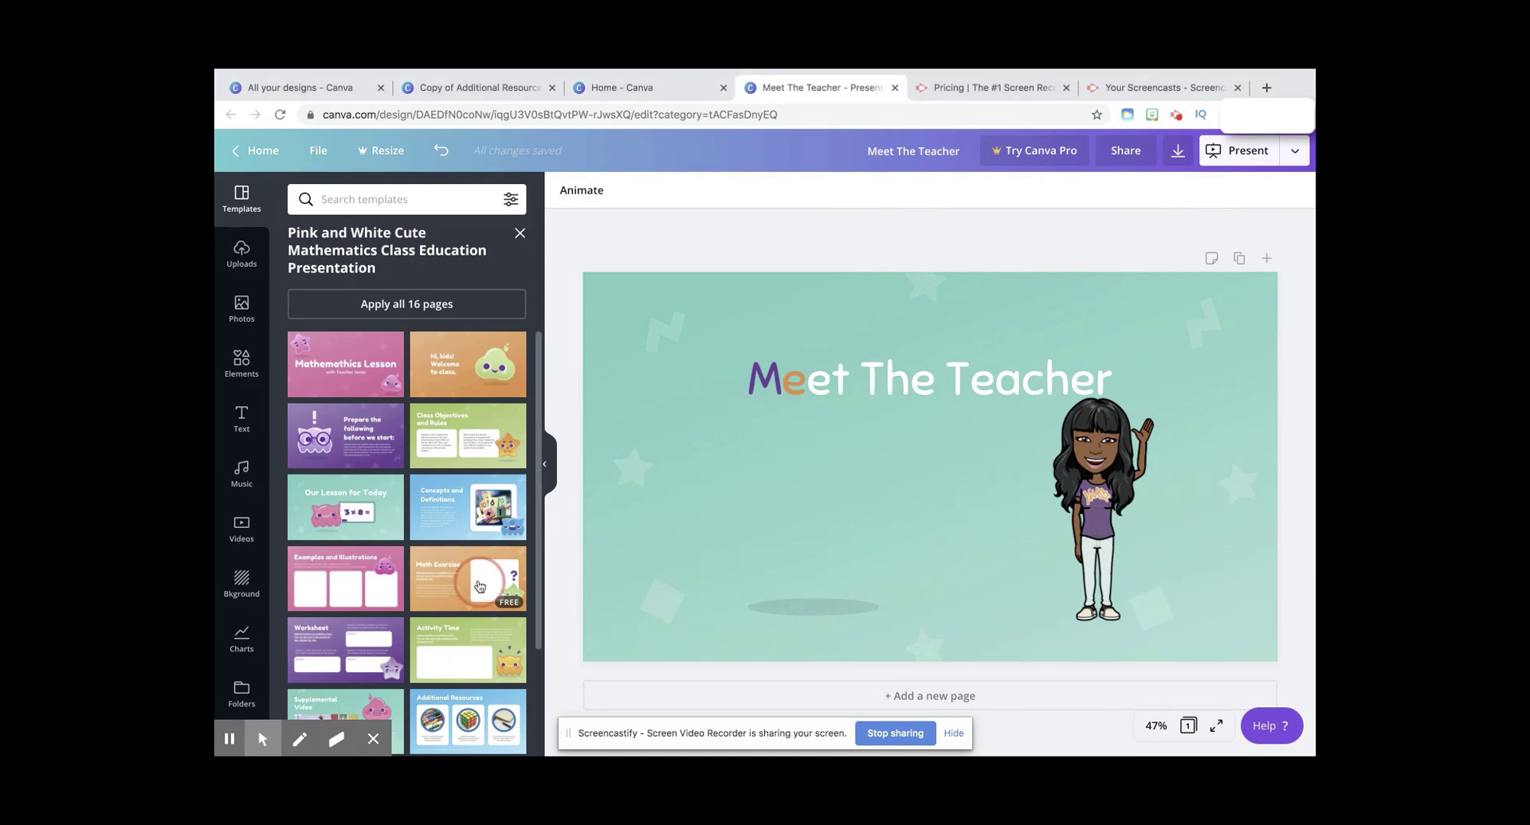
{"action": "left_click", "coordinate": [479, 587]}
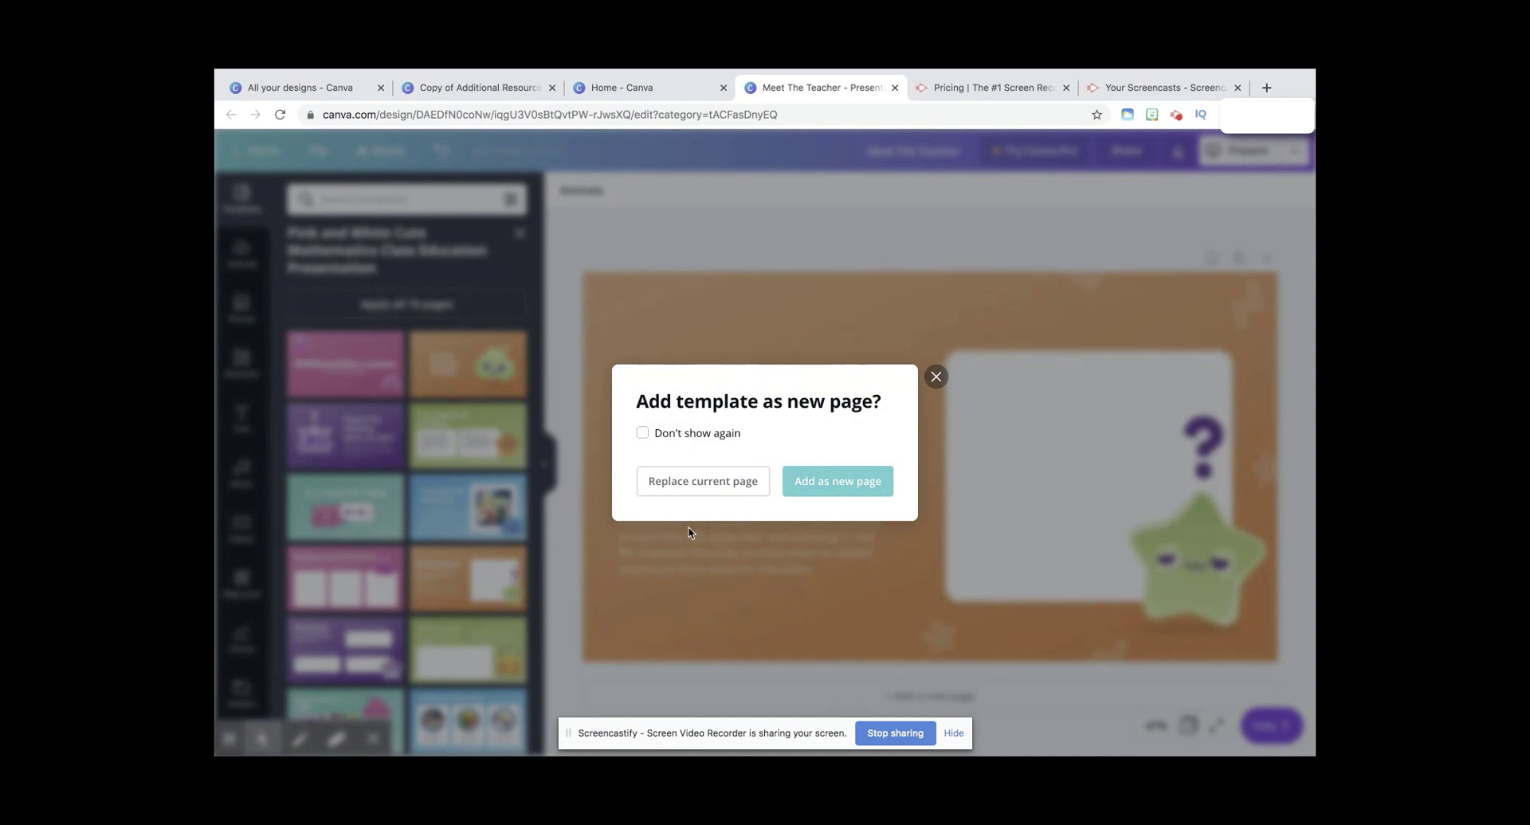
{"action": "left_click", "coordinate": [852, 491]}
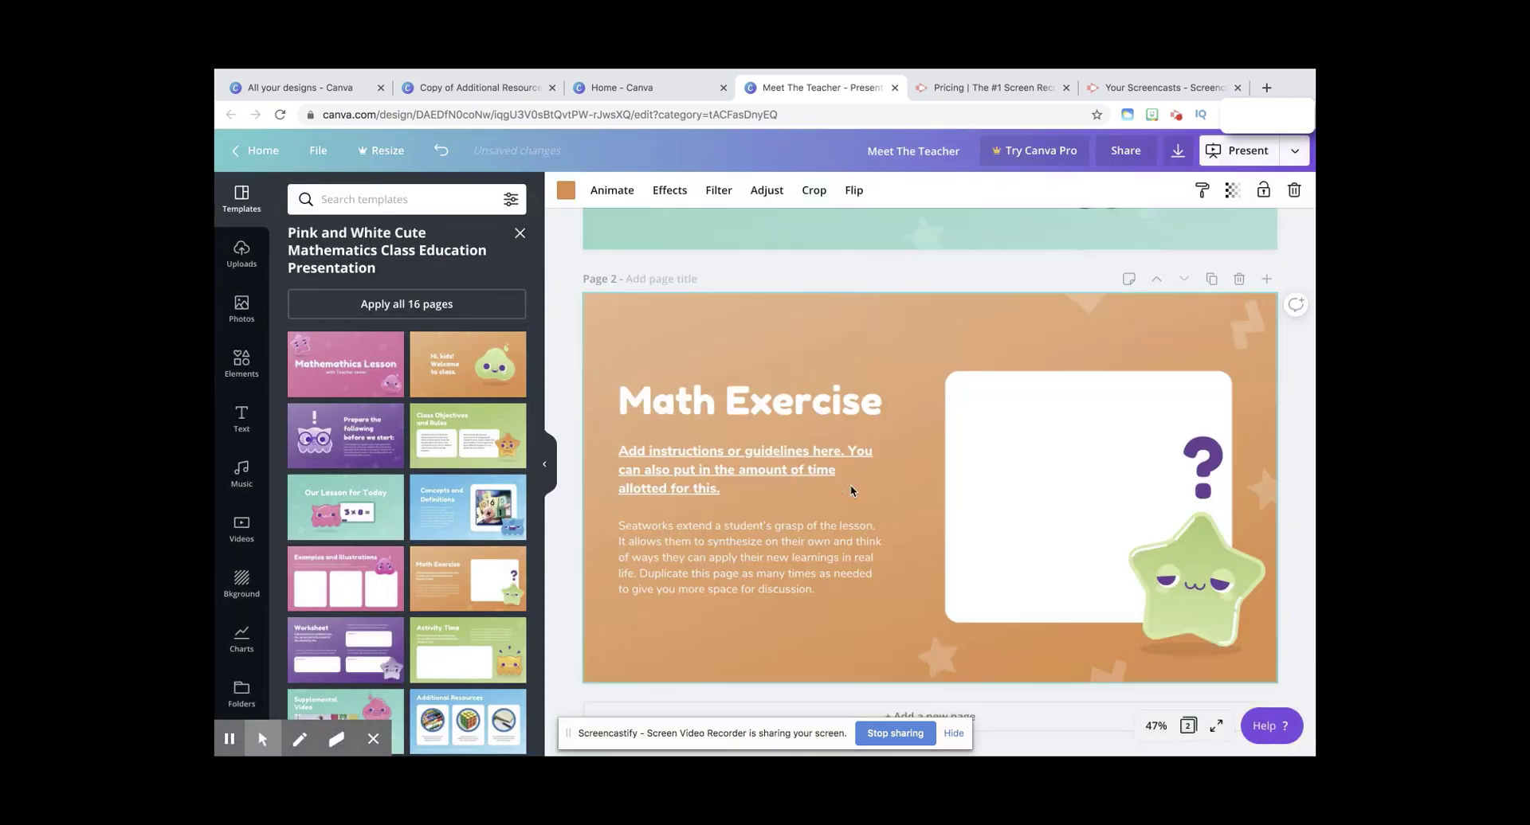
{"action": "scroll", "coordinate": [851, 490], "scroll_direction": "up", "scroll_amount": 5}
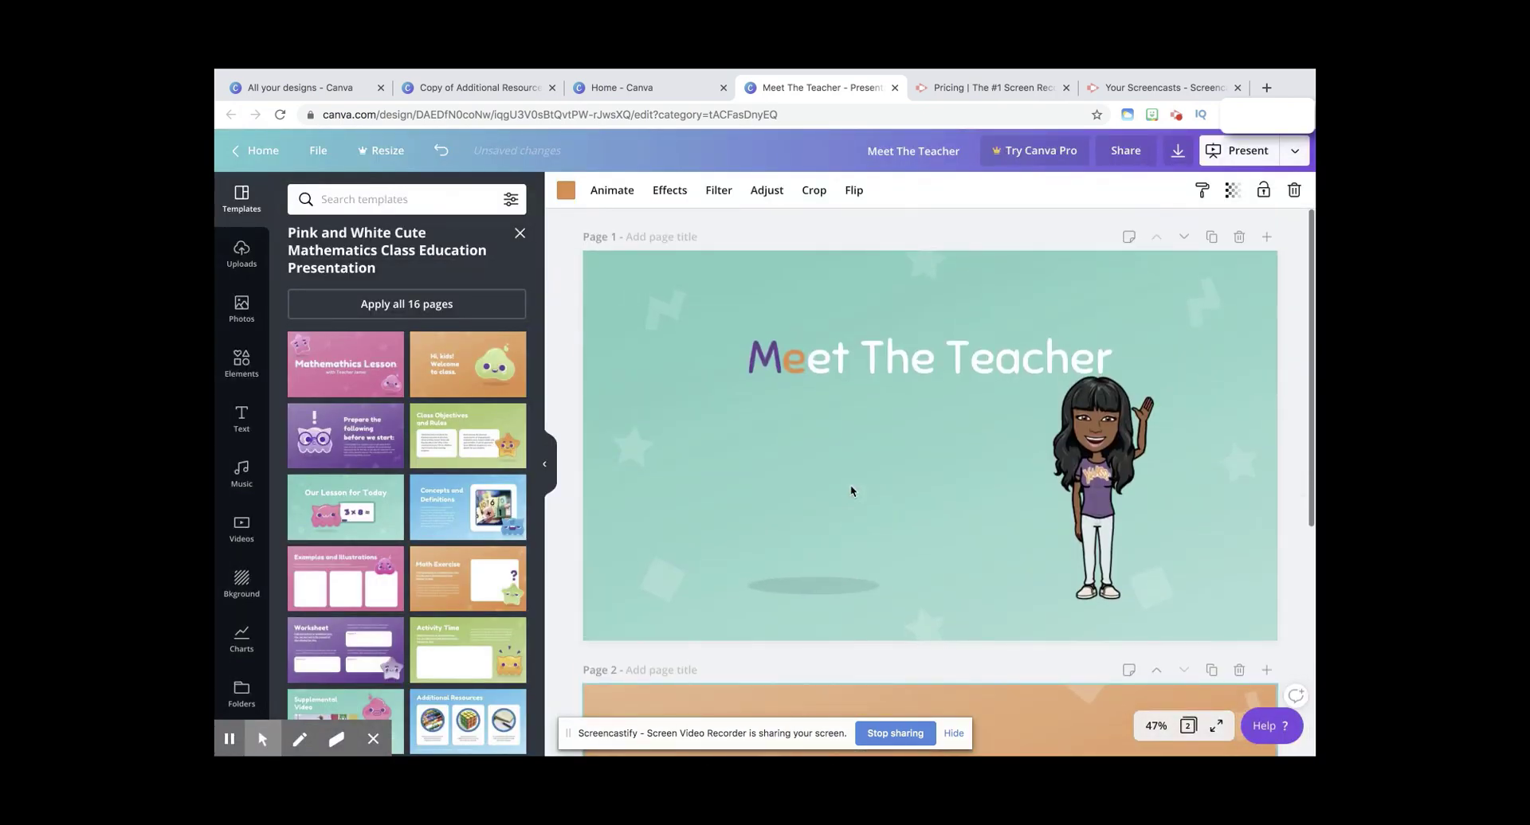
{"action": "scroll", "coordinate": [851, 491], "scroll_direction": "down", "scroll_amount": 5}
- Delete the "Math Exercise" heading, the instructions, the body text and the purple question mark from page 2
{"action": "left_click", "coordinate": [857, 412]}
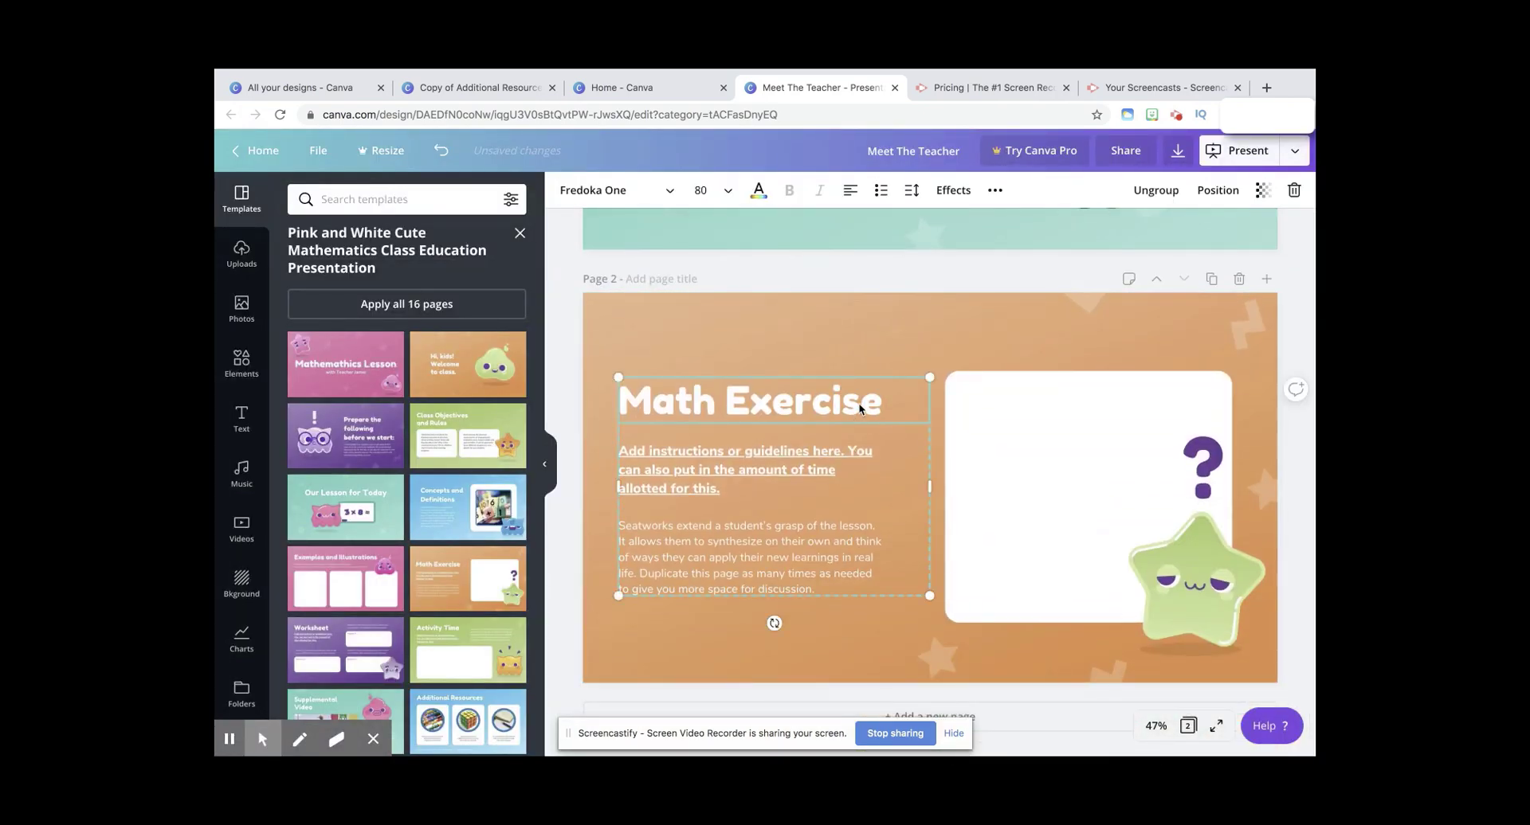
{"action": "left_click_drag", "start_coordinate": [886, 400], "coordinate": [643, 403]}
{"action": "key", "text": "BackSpace"}
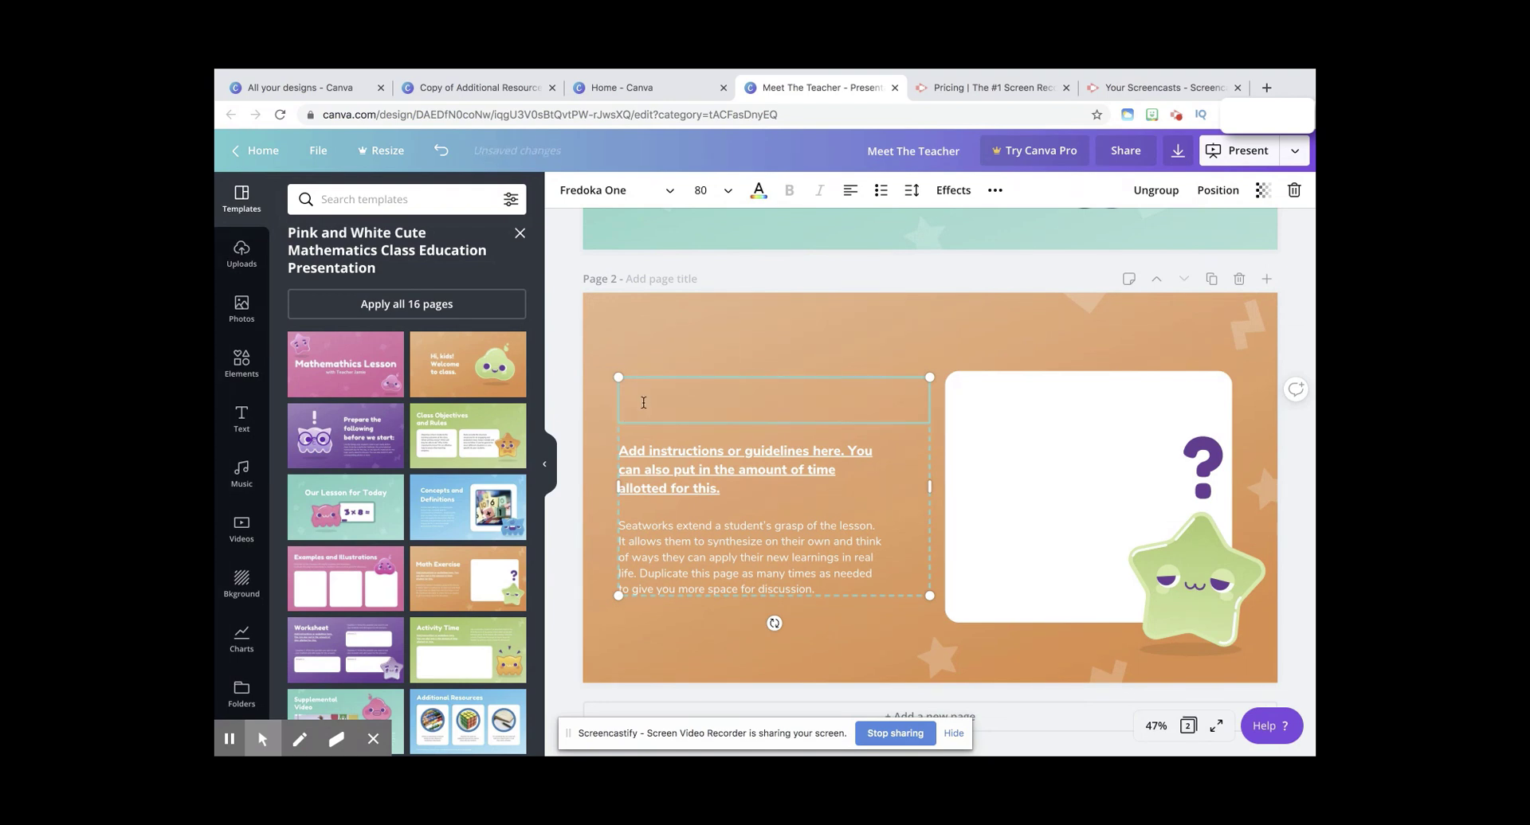
{"action": "left_click", "coordinate": [814, 458]}
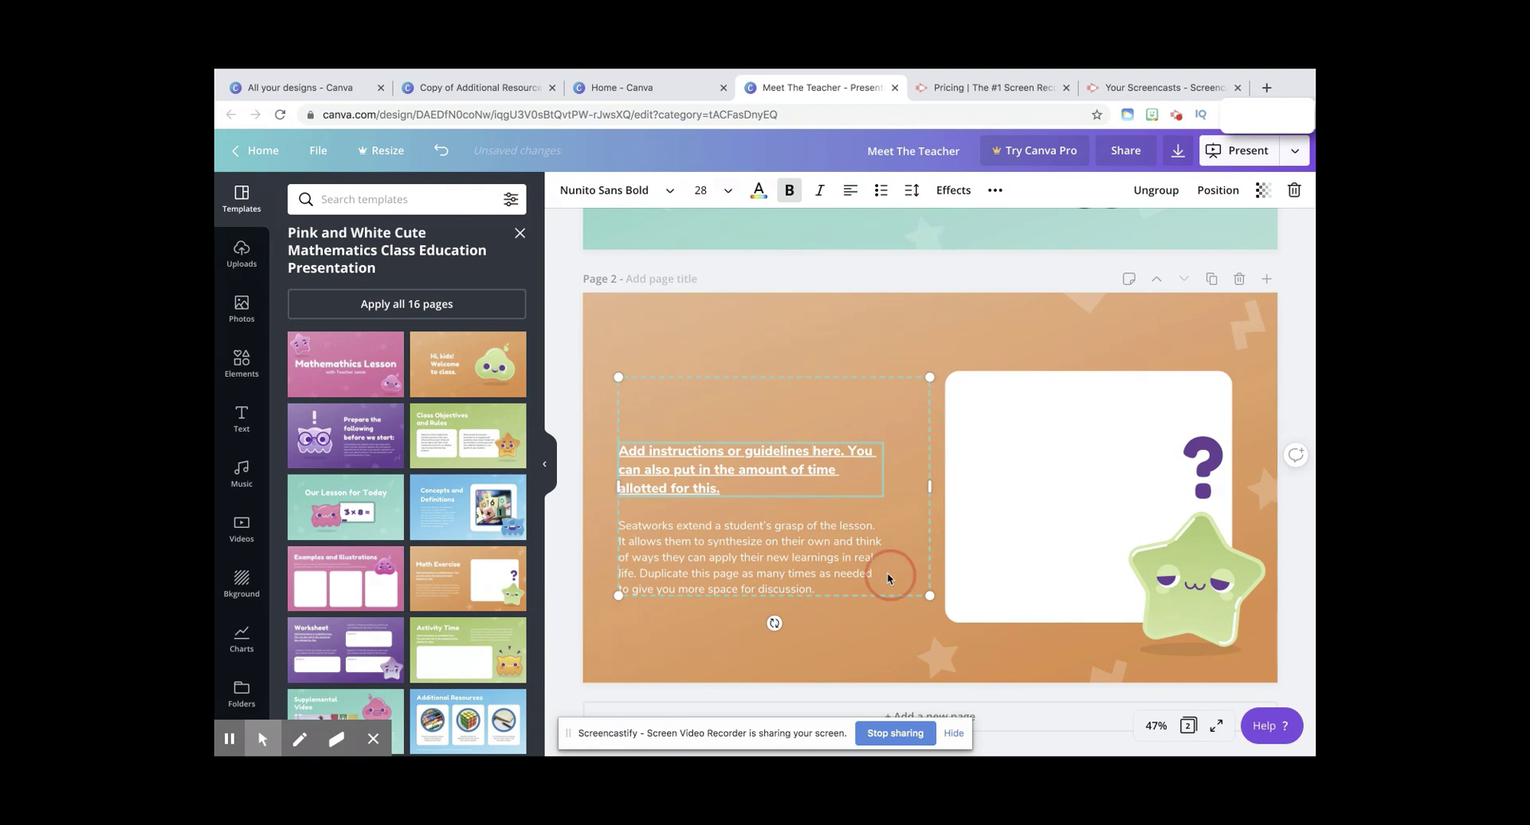
{"action": "left_click_drag", "start_coordinate": [889, 580], "coordinate": [624, 513]}
{"action": "left_click", "coordinate": [843, 583]}
{"action": "key", "text": "BackSpace"}
{"action": "left_click", "coordinate": [733, 517]}
{"action": "key", "text": "BackSpace"}
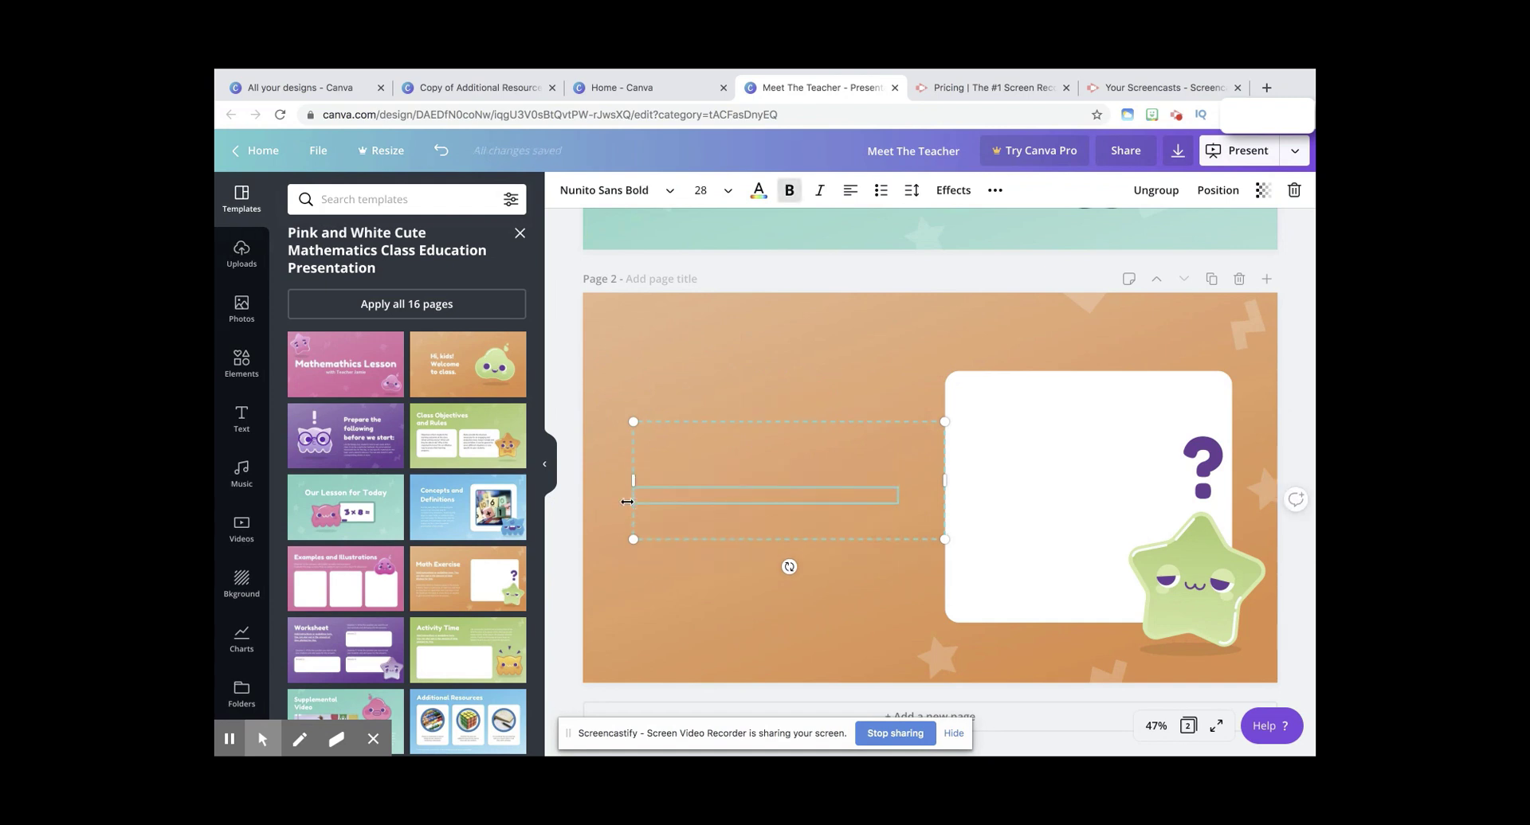
{"action": "left_click", "coordinate": [840, 337]}
{"action": "left_click", "coordinate": [1197, 471]}
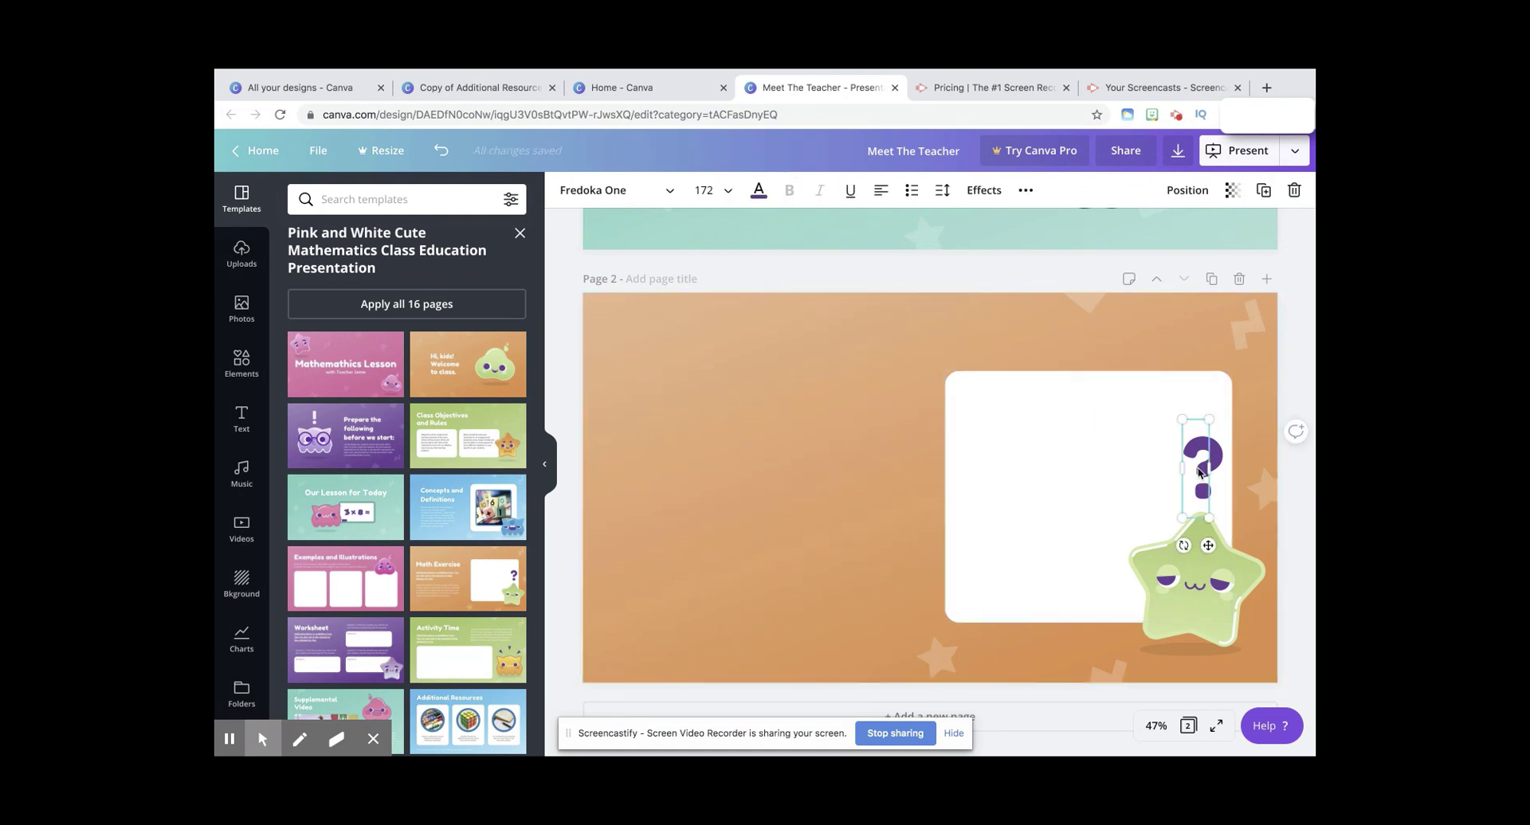
{"action": "key", "text": "BackSpace"}
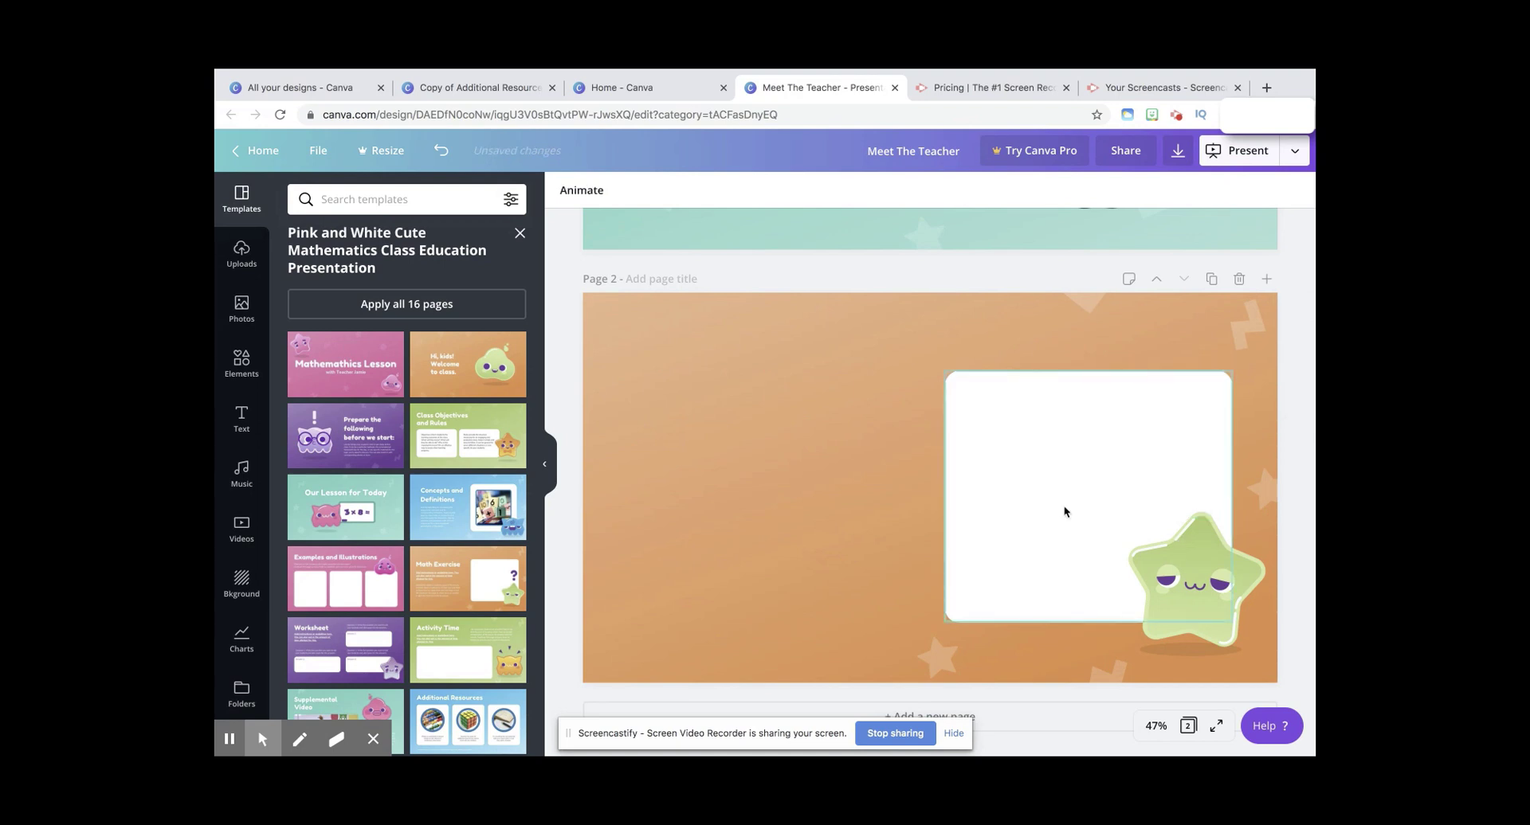
- Tilt the white rounded card on page 2 clockwise and enlarge it slightly towards its upper corner
{"action": "left_click", "coordinate": [1067, 511]}
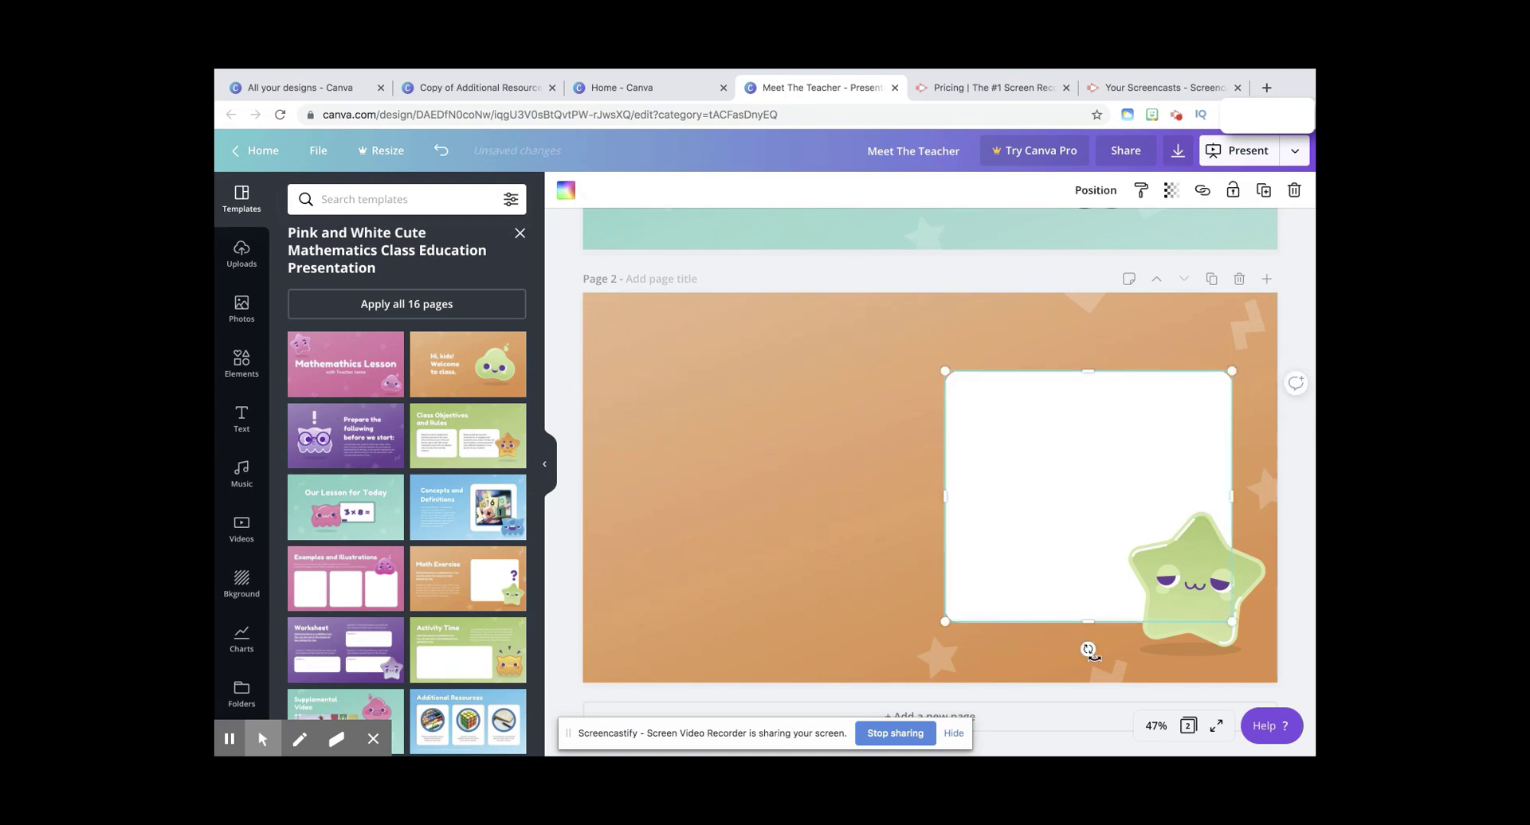
{"action": "left_click_drag", "start_coordinate": [1088, 650], "coordinate": [1022, 637]}
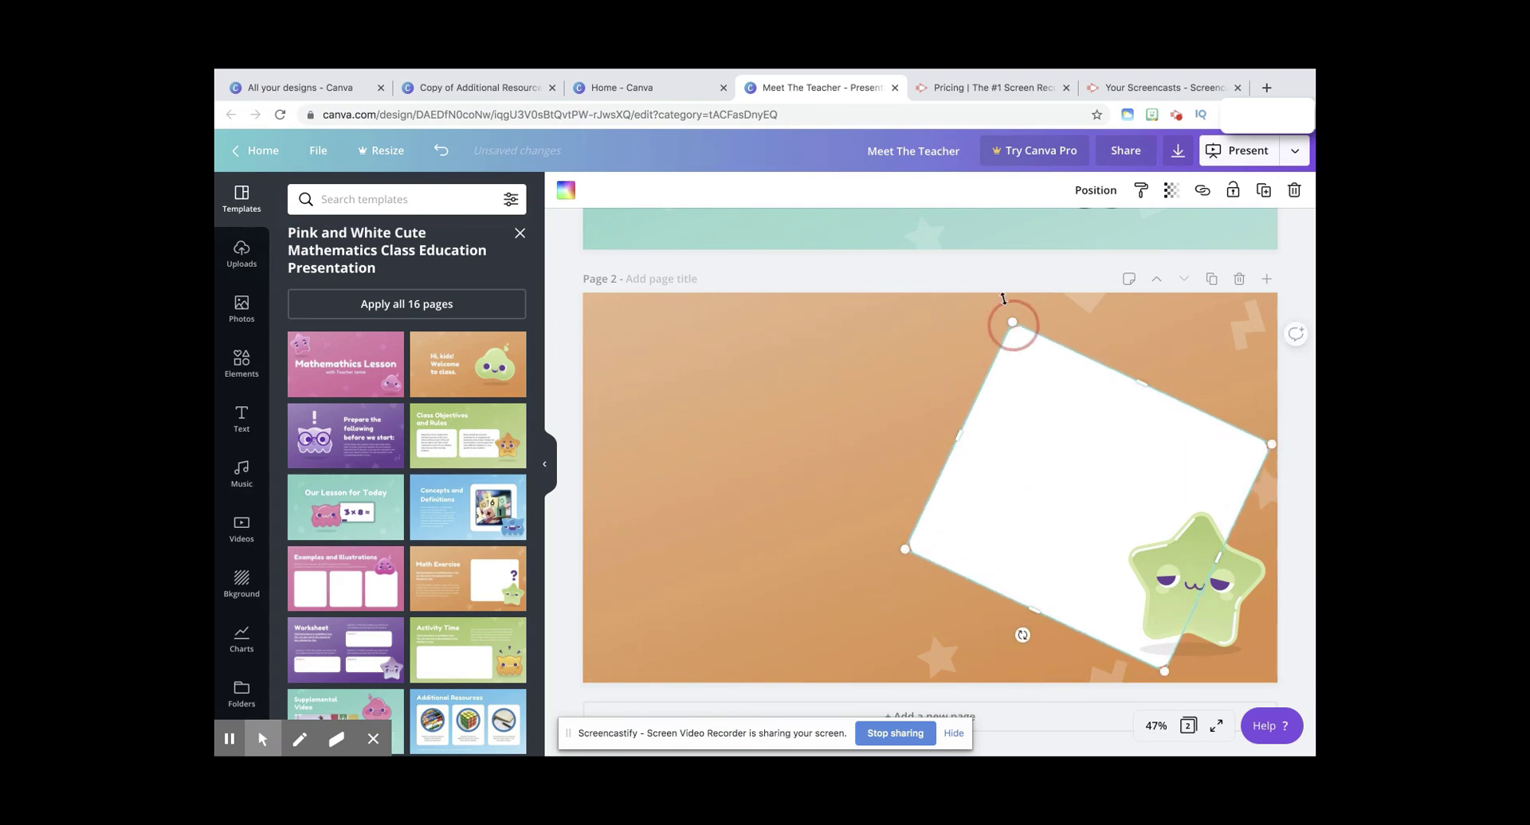
{"action": "left_click_drag", "start_coordinate": [1011, 323], "coordinate": [993, 276]}
- Place the uploaded Bitmoji bursting through paper on the tilted white card and rotate it slightly clockwise
{"action": "left_click", "coordinate": [242, 248]}
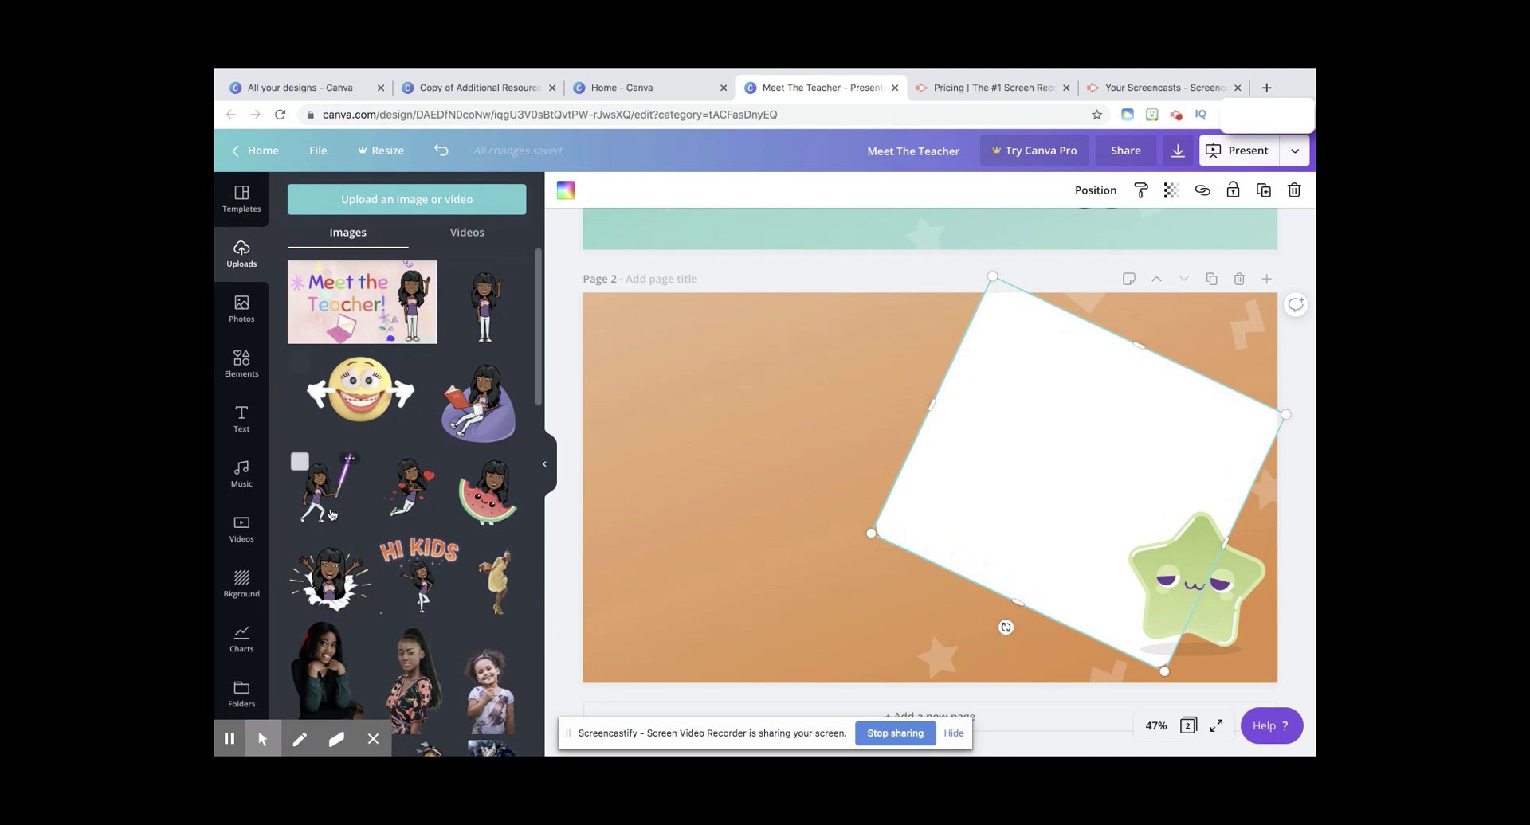
{"action": "left_click", "coordinate": [335, 584]}
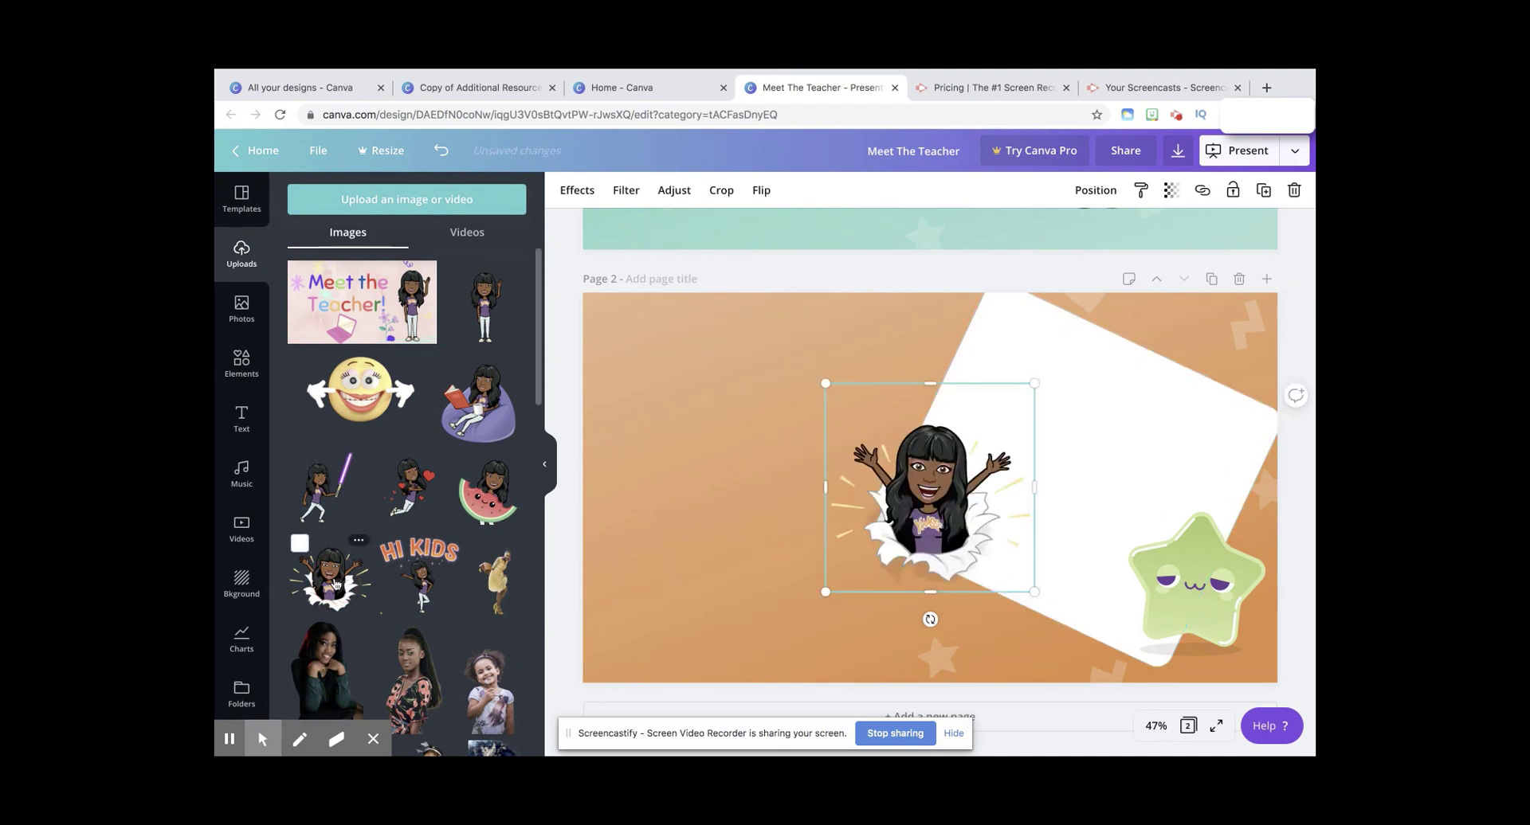
{"action": "left_click_drag", "start_coordinate": [927, 501], "coordinate": [1065, 475]}
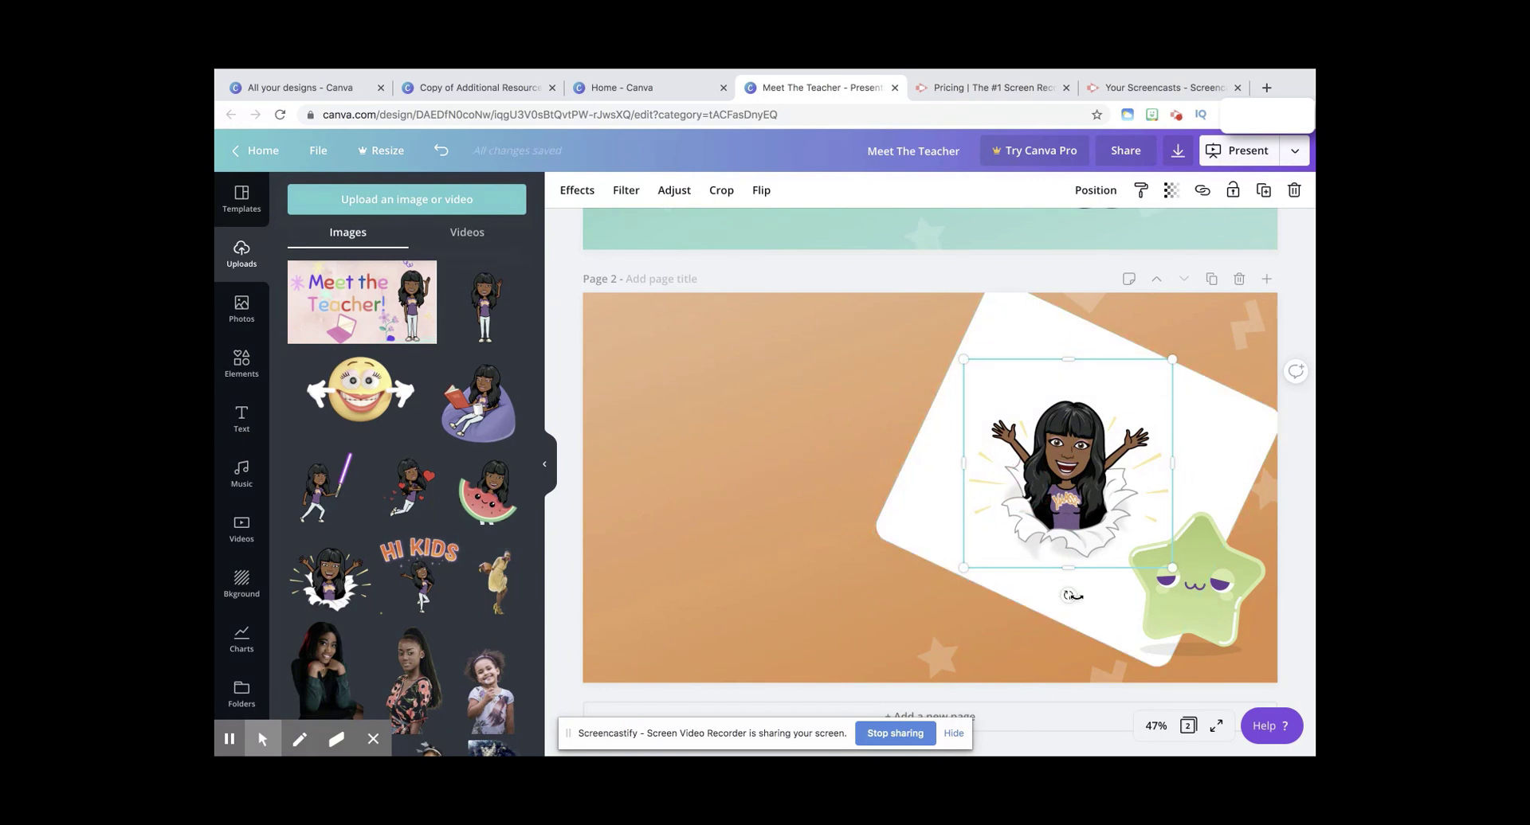
{"action": "mouse_move", "coordinate": [1068, 596]}
{"action": "left_mouse_down"}
{"action": "mouse_move", "coordinate": [1044, 581]}
{"action": "mouse_move", "coordinate": [1052, 595]}
{"action": "left_mouse_up"}
{"action": "left_click", "coordinate": [1025, 343]}
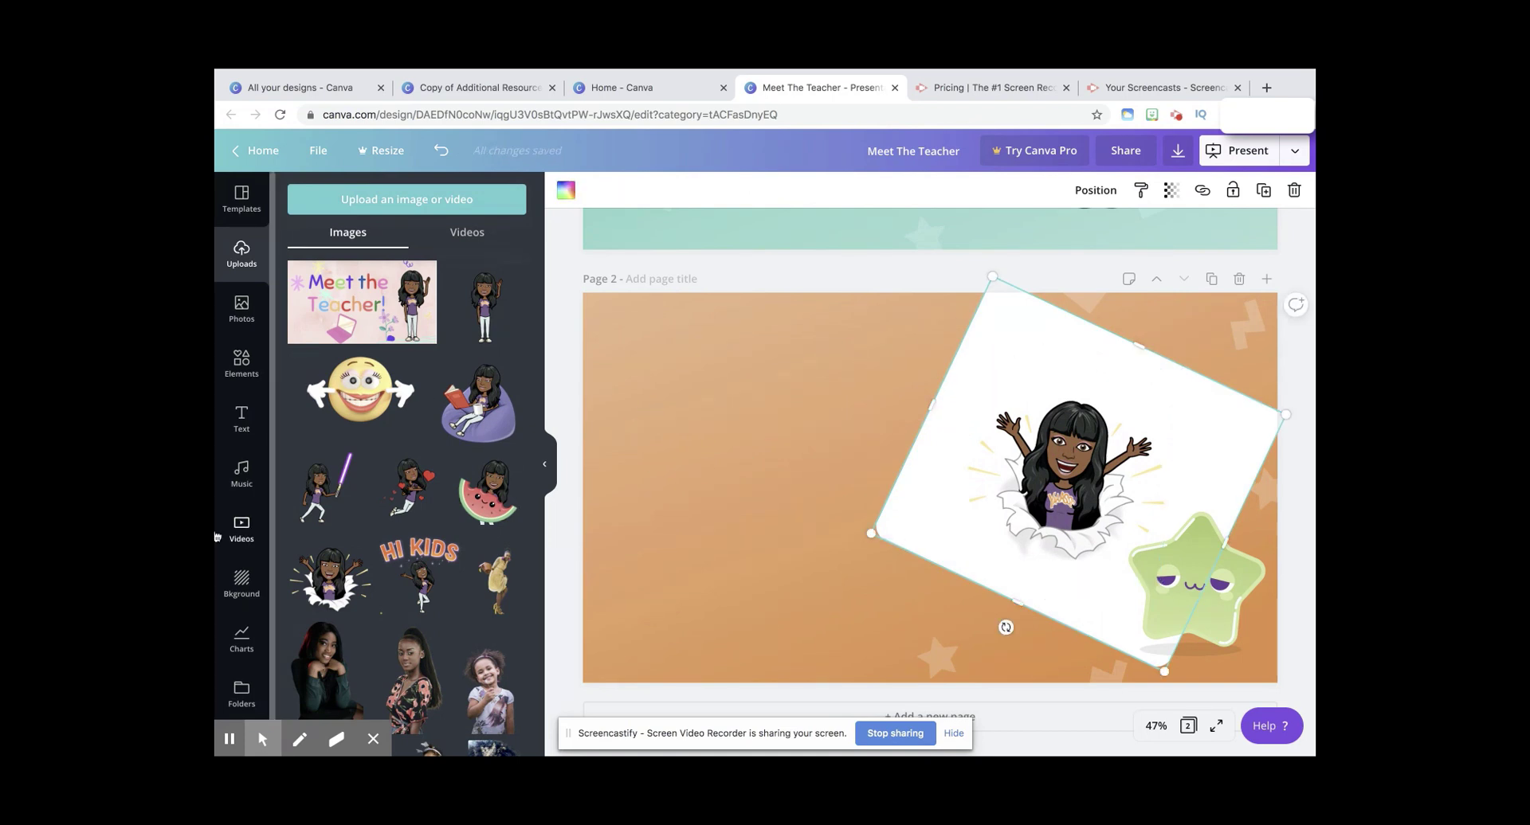
- Add the recently used yellow "enjoy" text style to page 2 and place it on the orange background beside the white card
{"action": "left_click", "coordinate": [239, 434]}
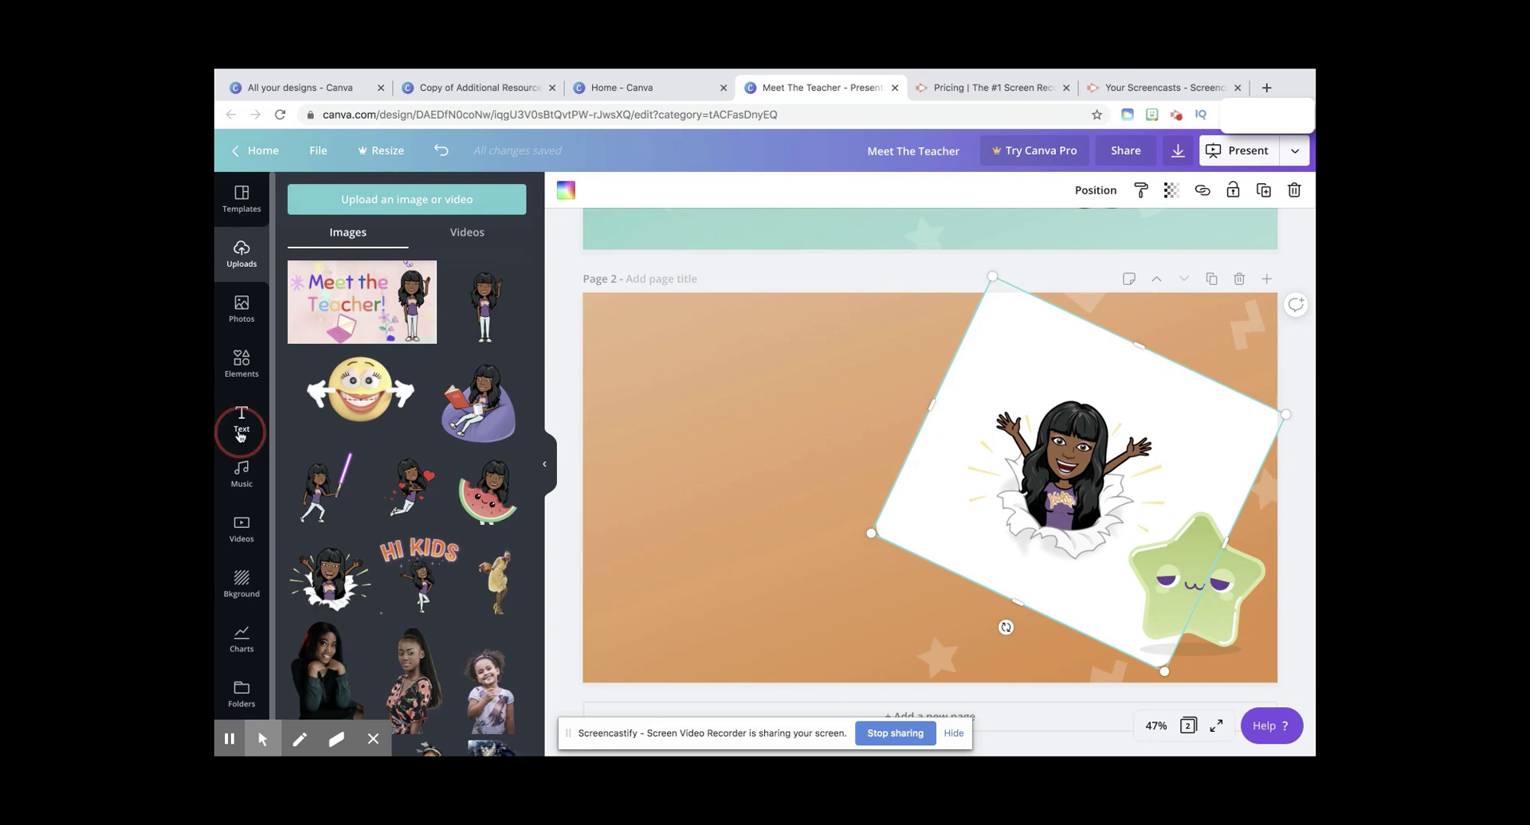
{"action": "scroll", "coordinate": [420, 428], "scroll_direction": "down", "scroll_amount": 2}
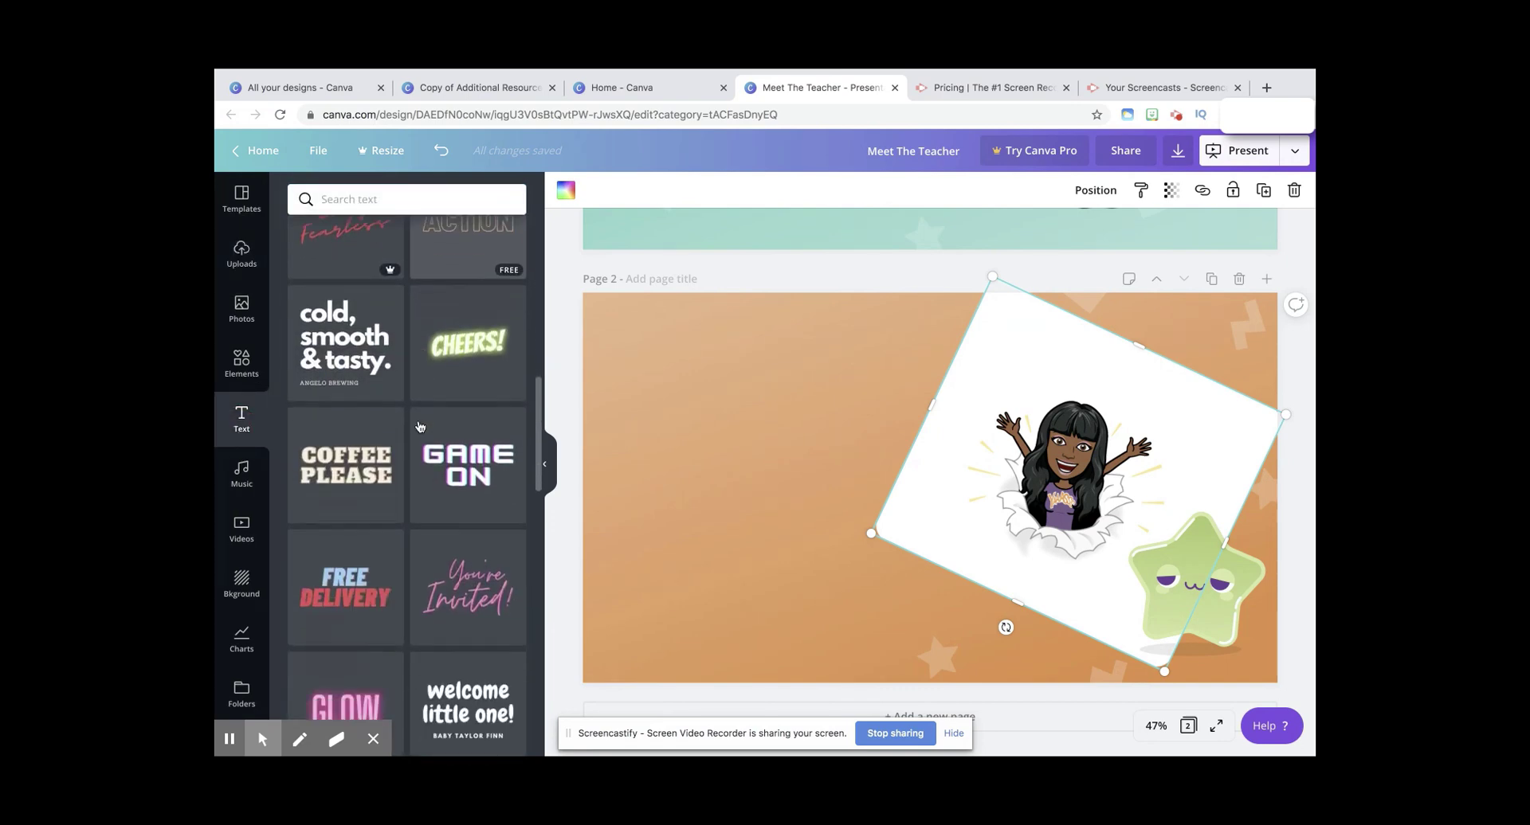
{"action": "scroll", "coordinate": [420, 427], "scroll_direction": "up", "scroll_amount": 7}
{"action": "scroll", "coordinate": [420, 427], "scroll_direction": "up", "scroll_amount": 3}
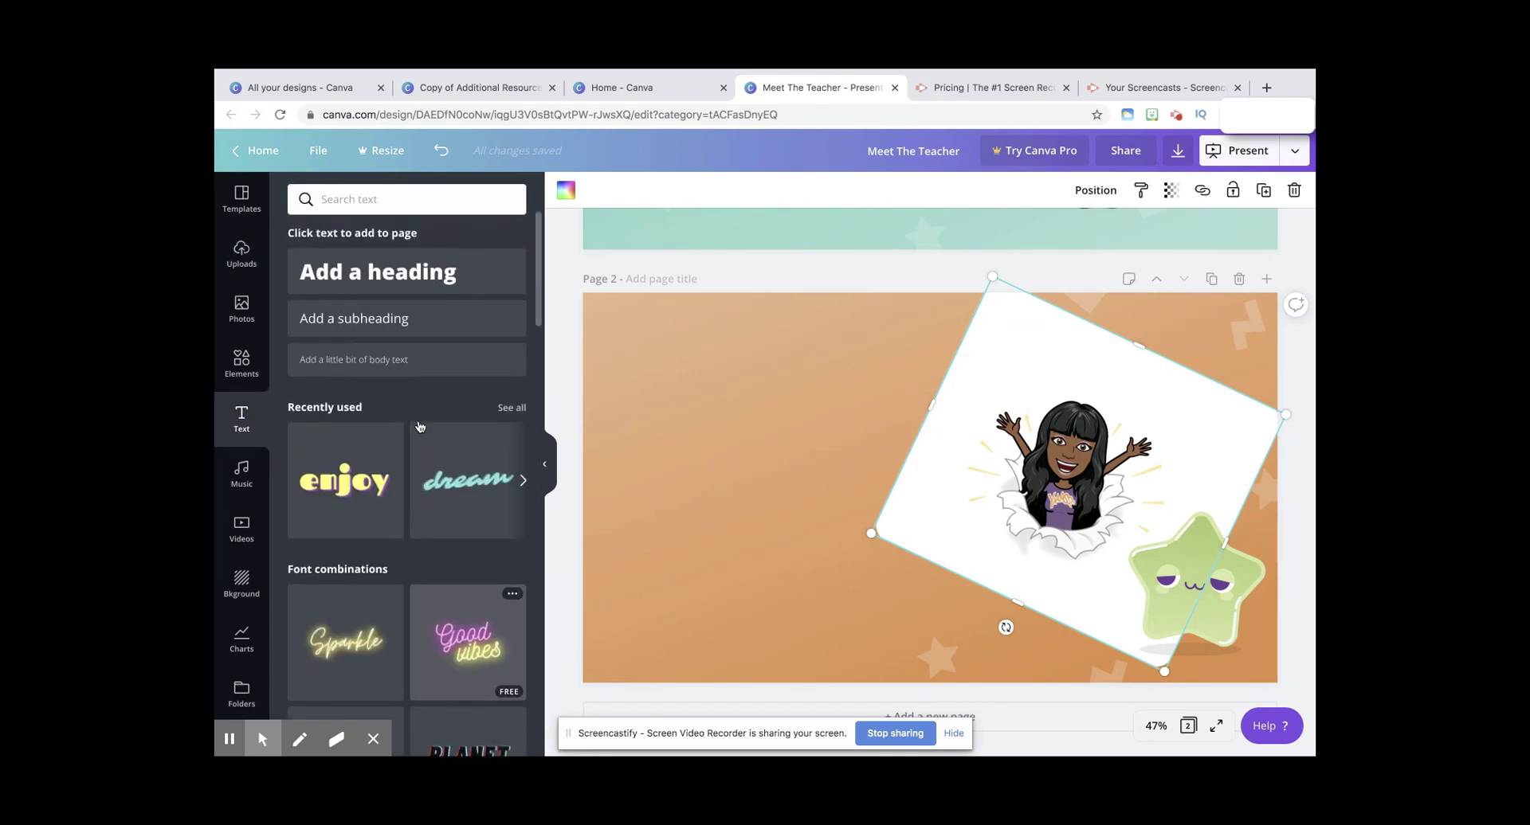
{"action": "scroll", "coordinate": [420, 427], "scroll_direction": "down", "scroll_amount": 2}
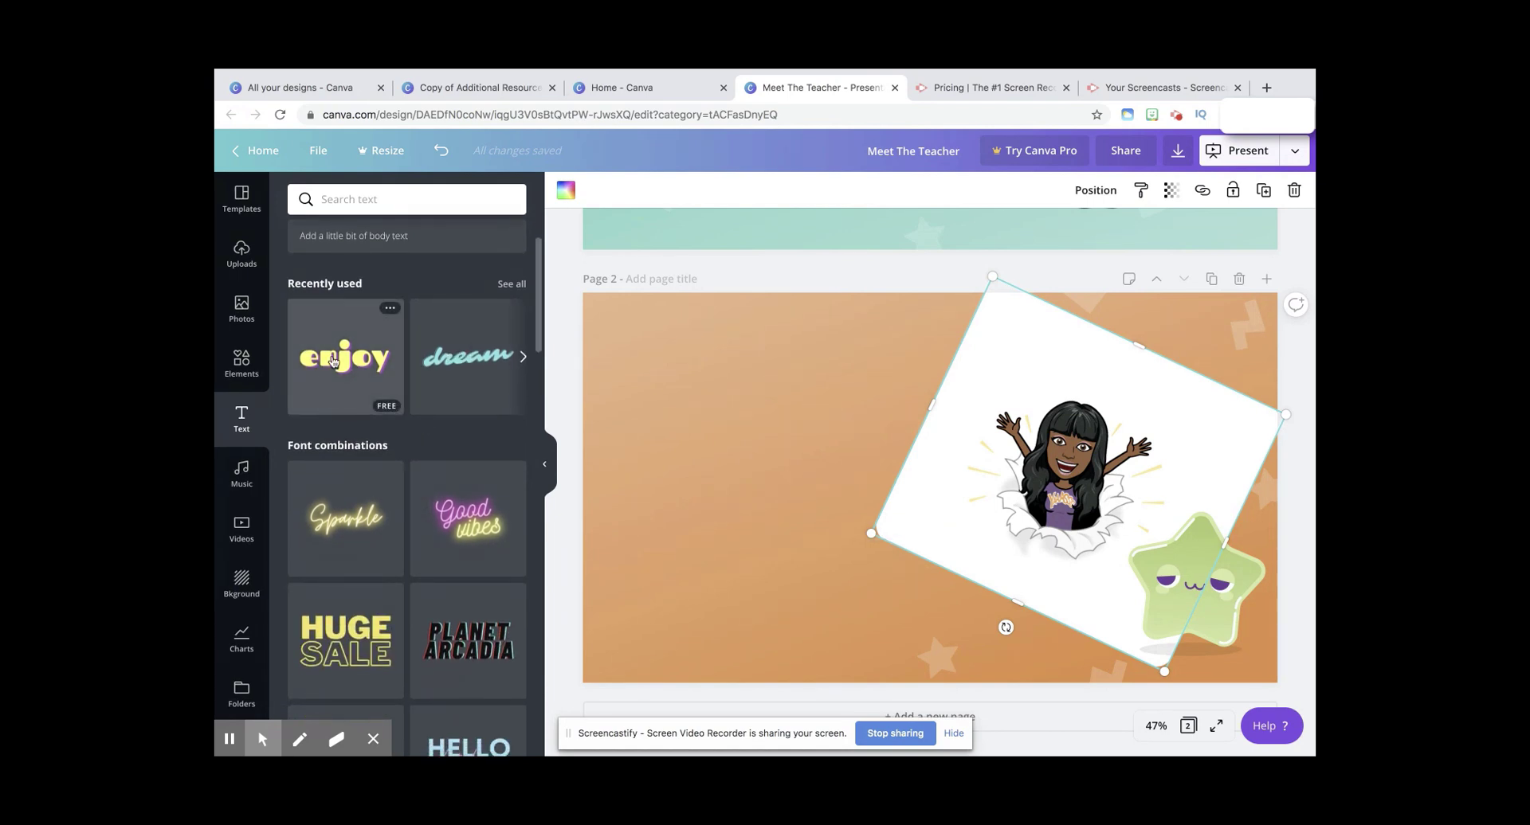
{"action": "left_click", "coordinate": [334, 364]}
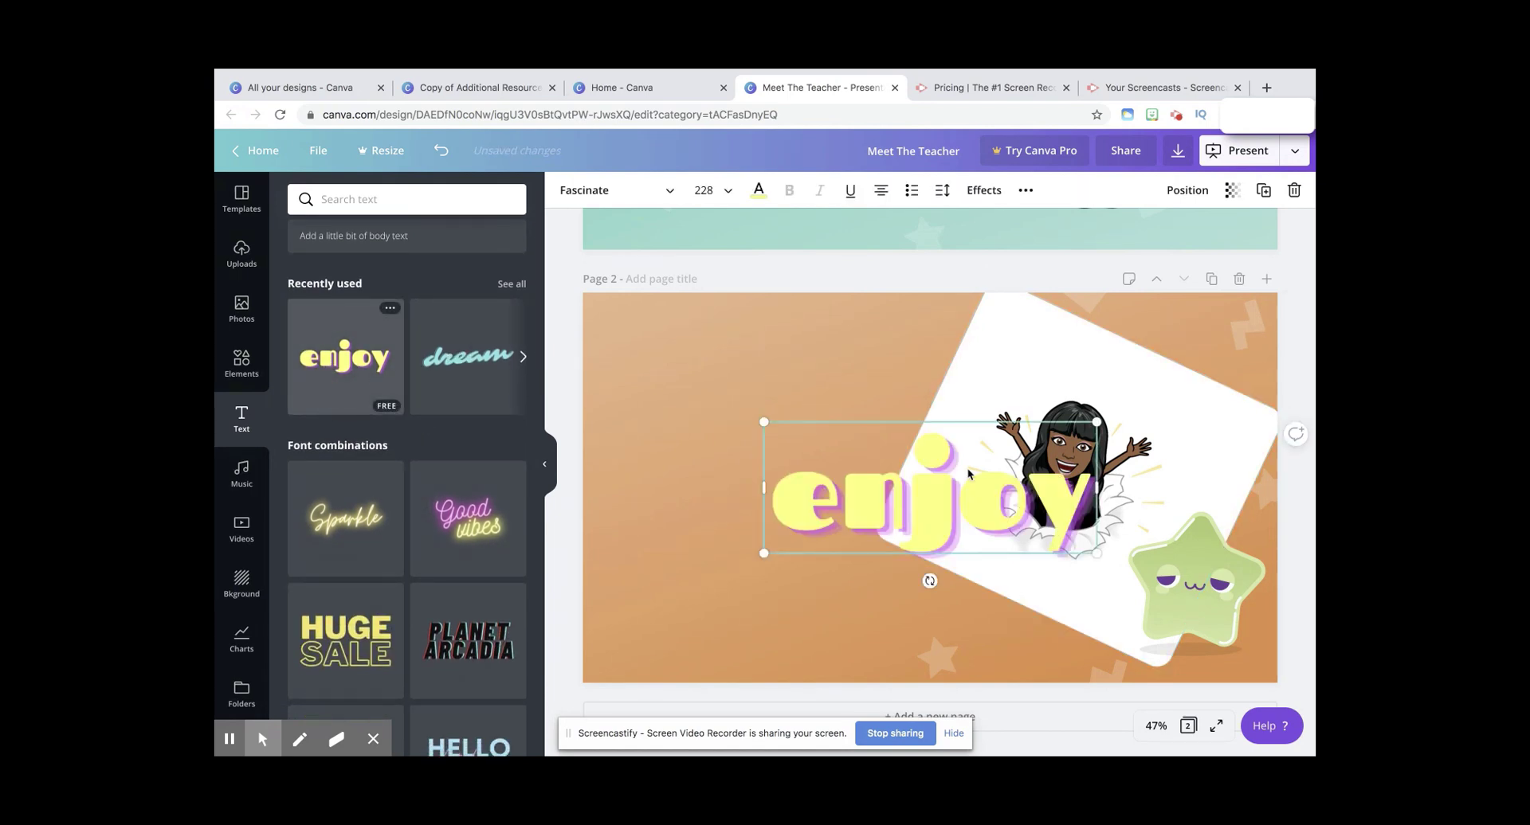
{"action": "left_click_drag", "start_coordinate": [836, 447], "coordinate": [695, 357]}
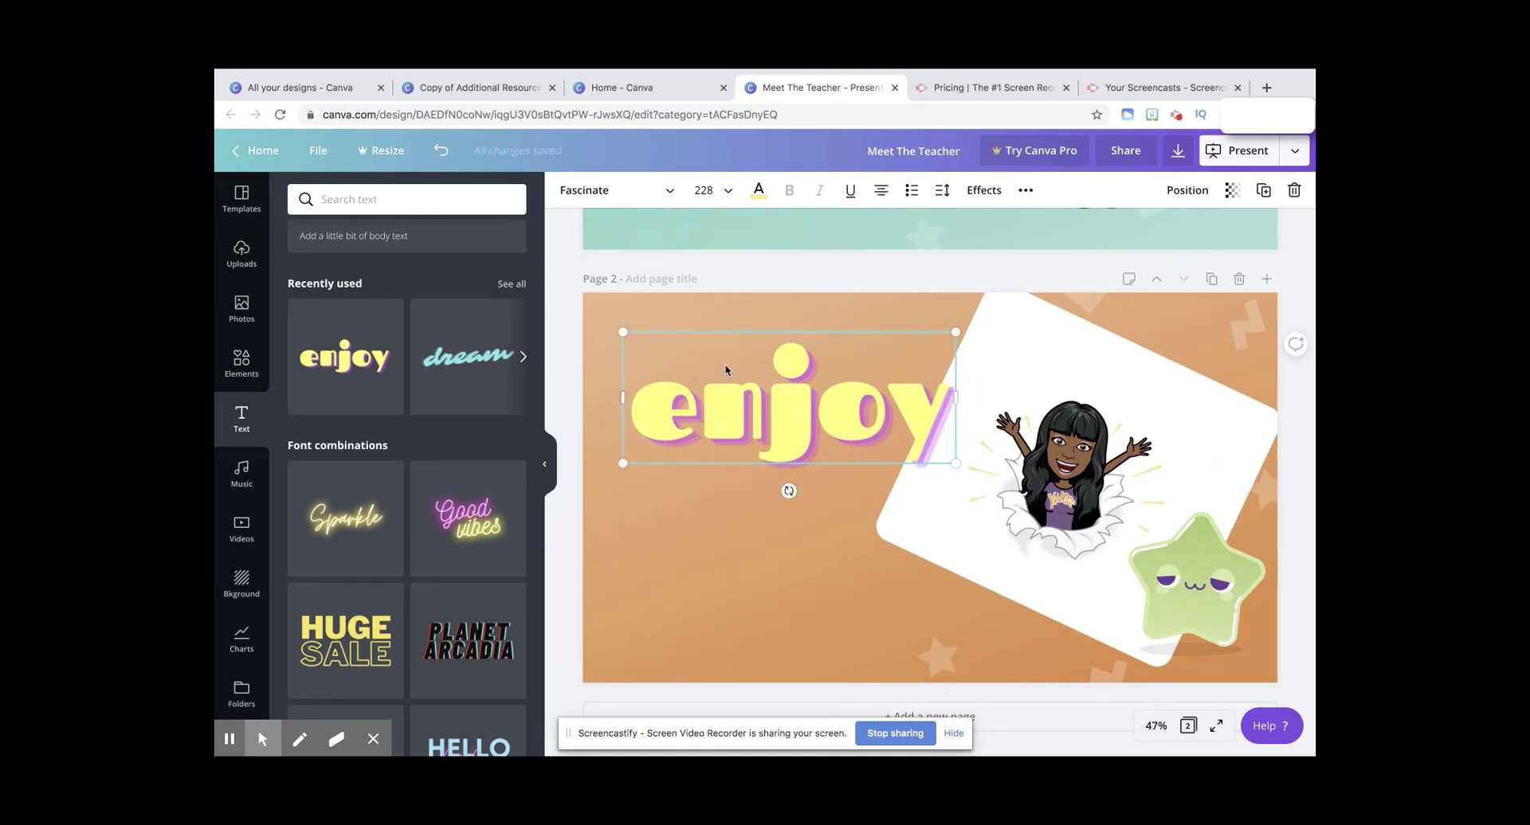
- Look through the available fonts for the "enjoy" text without changing its font
{"action": "scroll", "coordinate": [721, 351], "scroll_direction": "up", "scroll_amount": 2}
{"action": "left_click", "coordinate": [667, 191]}
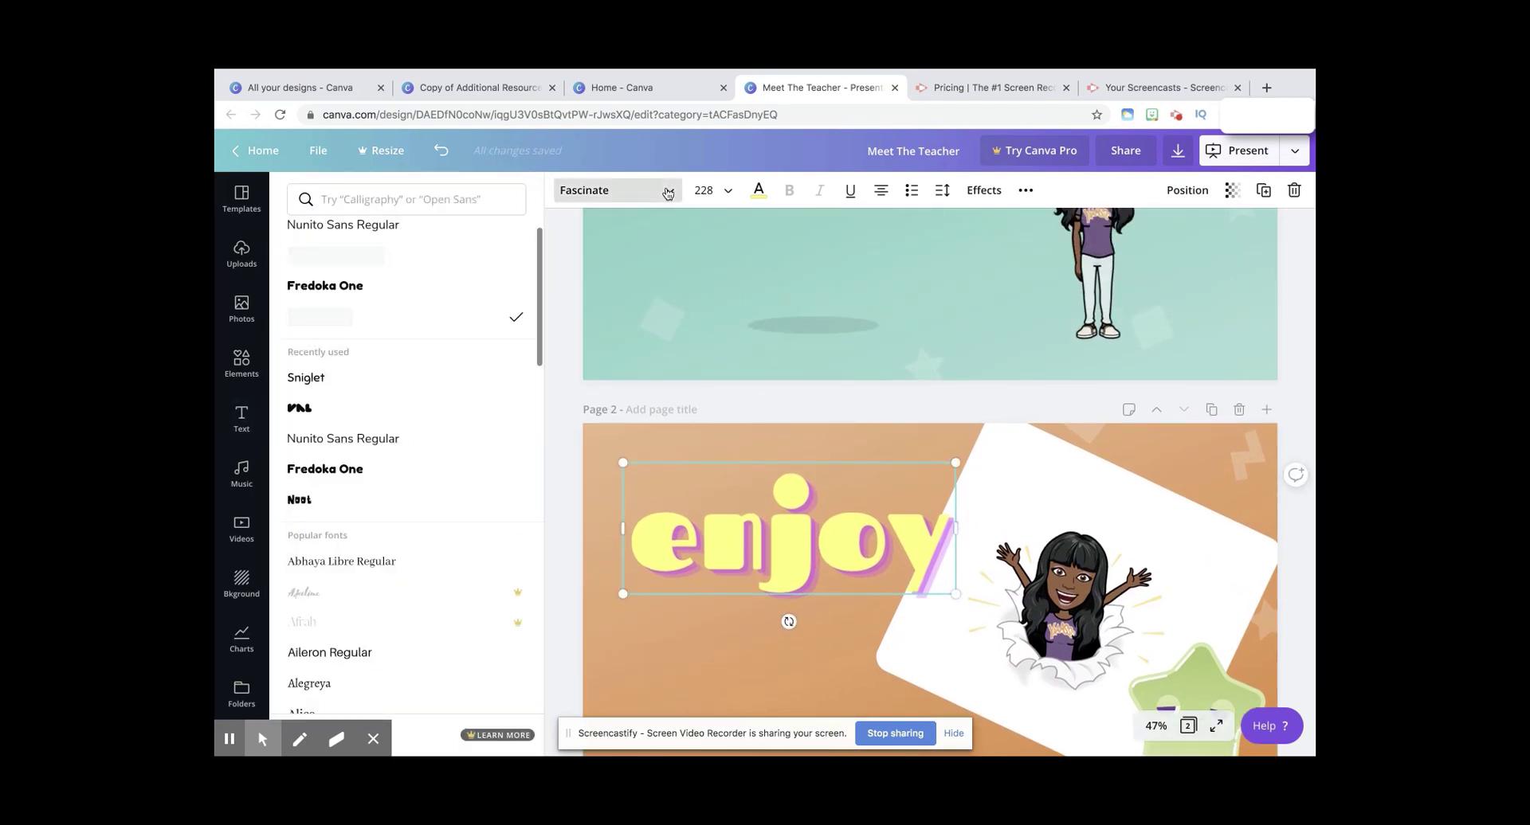
{"action": "scroll", "coordinate": [384, 546], "scroll_direction": "down", "scroll_amount": 5}
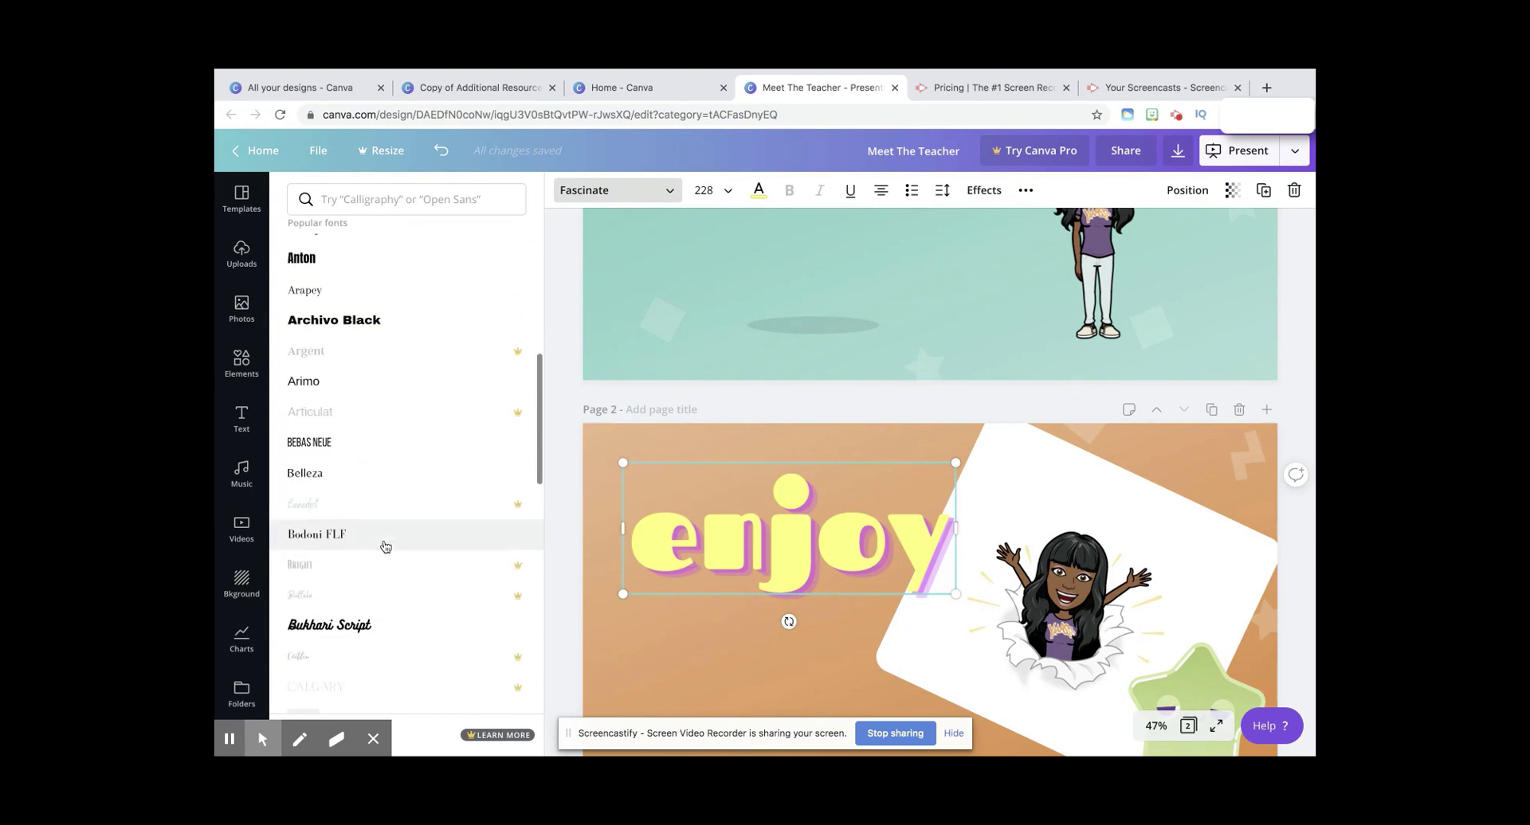
{"action": "scroll", "coordinate": [385, 546], "scroll_direction": "down", "scroll_amount": 5}
{"action": "scroll", "coordinate": [385, 547], "scroll_direction": "up", "scroll_amount": 6}
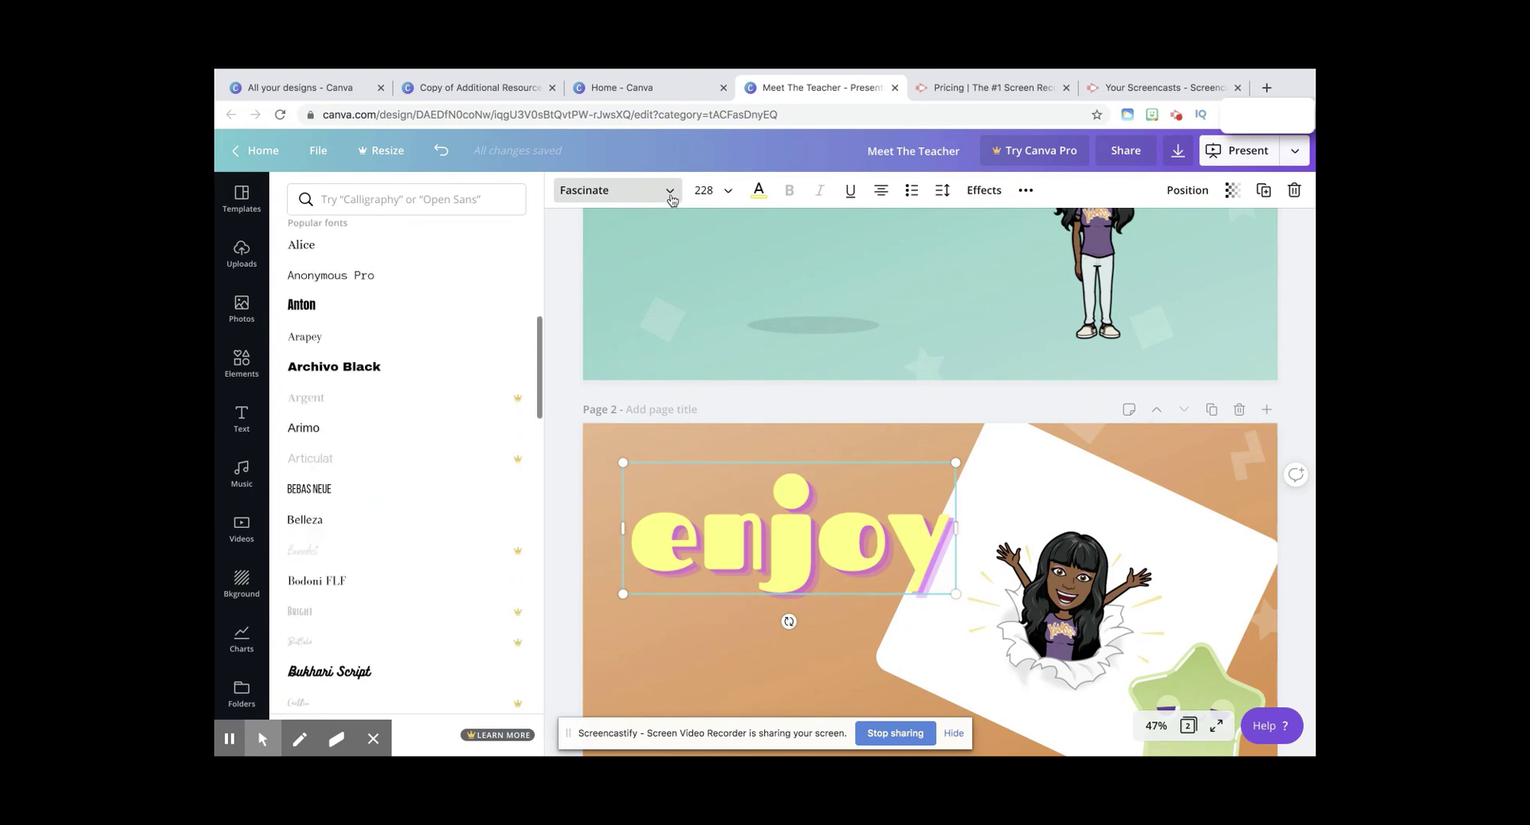
{"action": "left_click", "coordinate": [672, 200]}
{"action": "scroll", "coordinate": [680, 244], "scroll_direction": "down", "scroll_amount": 1}
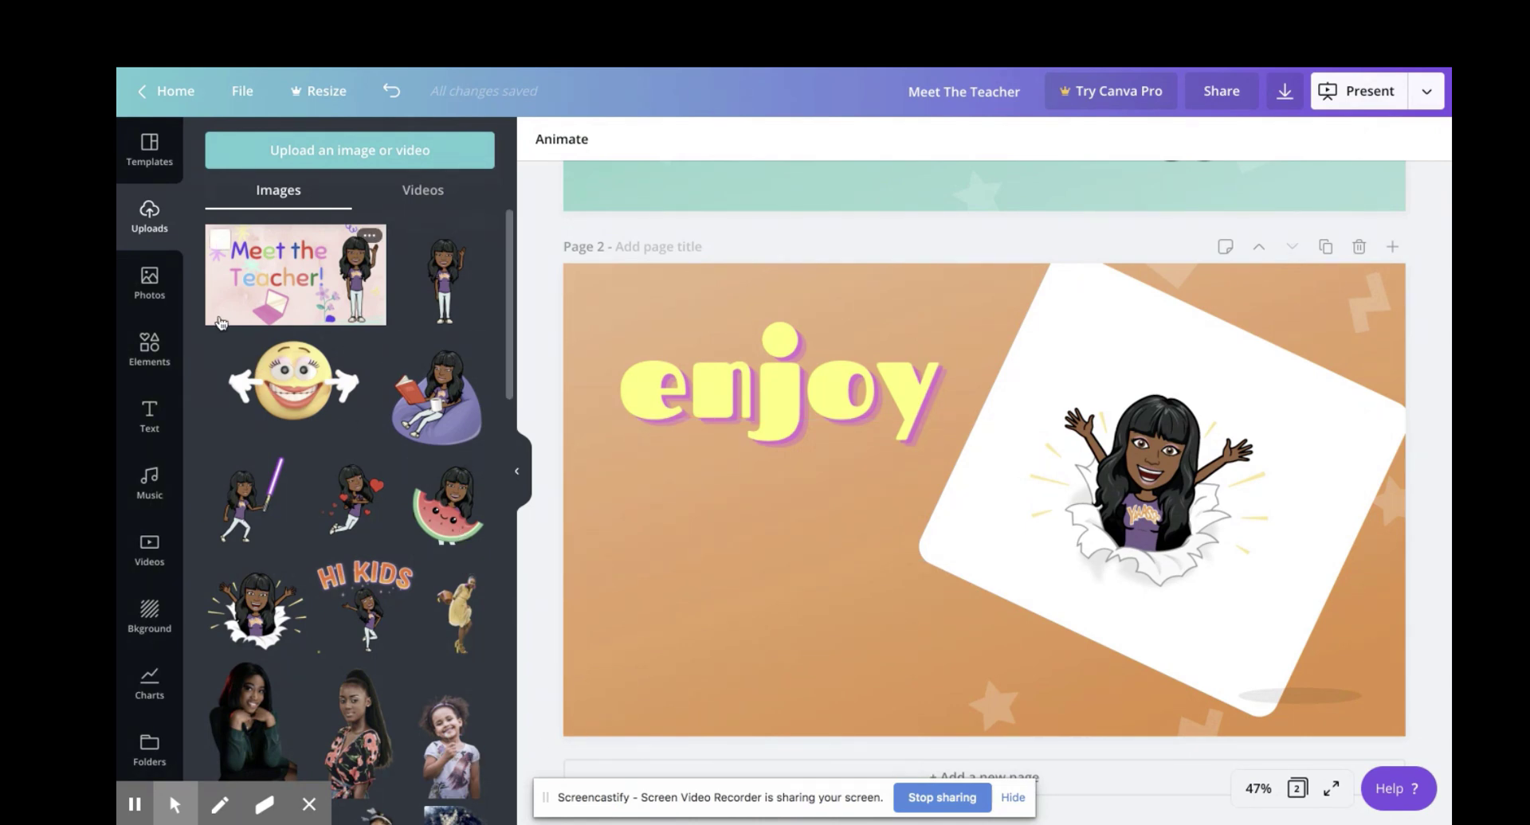
- Browse the elements library, show all emoji stickers and add the red smiling blob sticker to page 2
{"action": "left_click", "coordinate": [150, 349]}
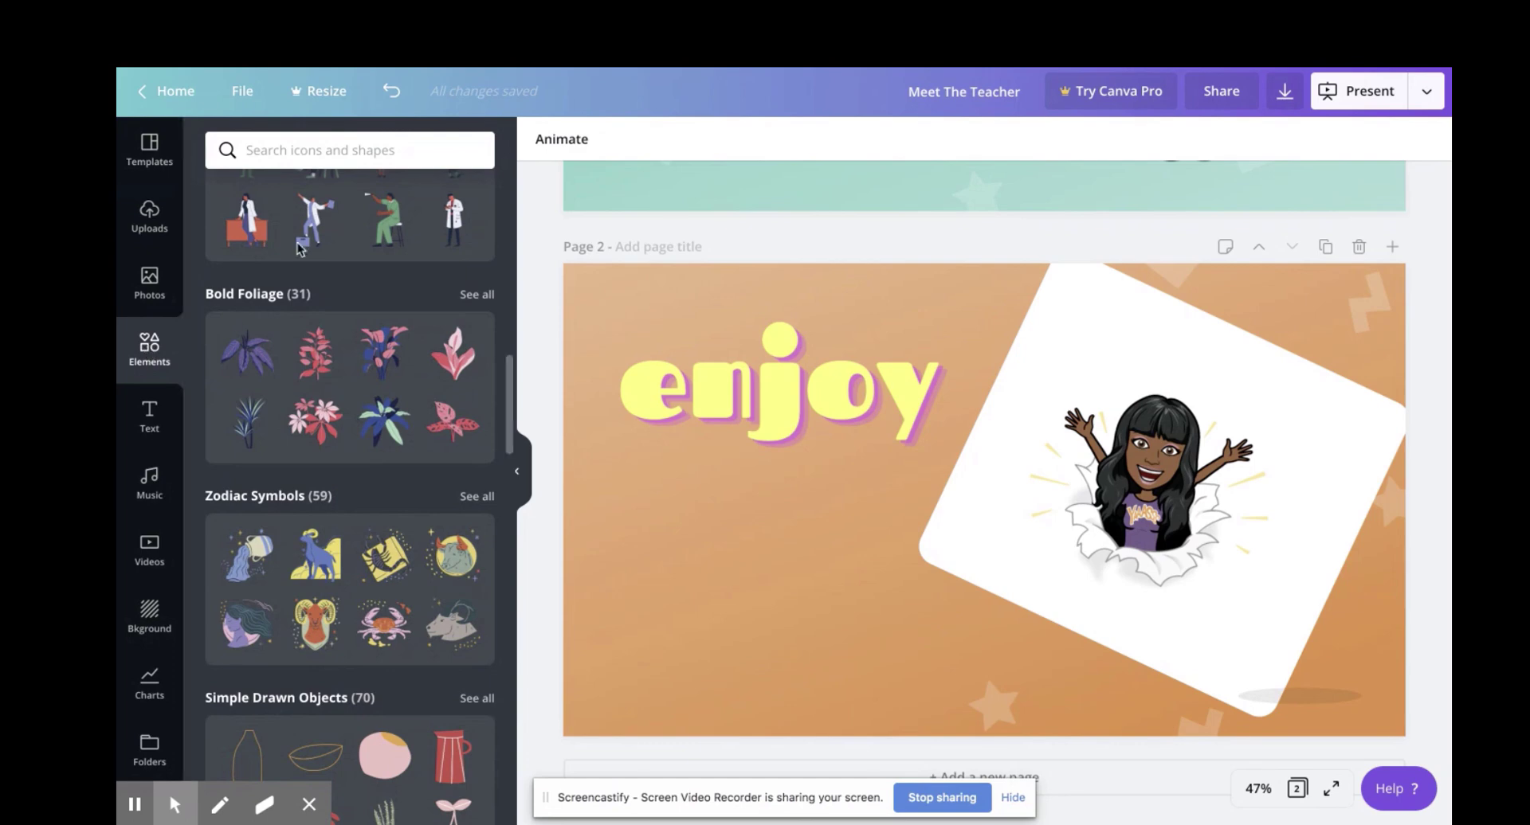
{"action": "scroll", "coordinate": [396, 255], "scroll_direction": "up", "scroll_amount": 15}
{"action": "scroll", "coordinate": [396, 255], "scroll_direction": "up", "scroll_amount": 2}
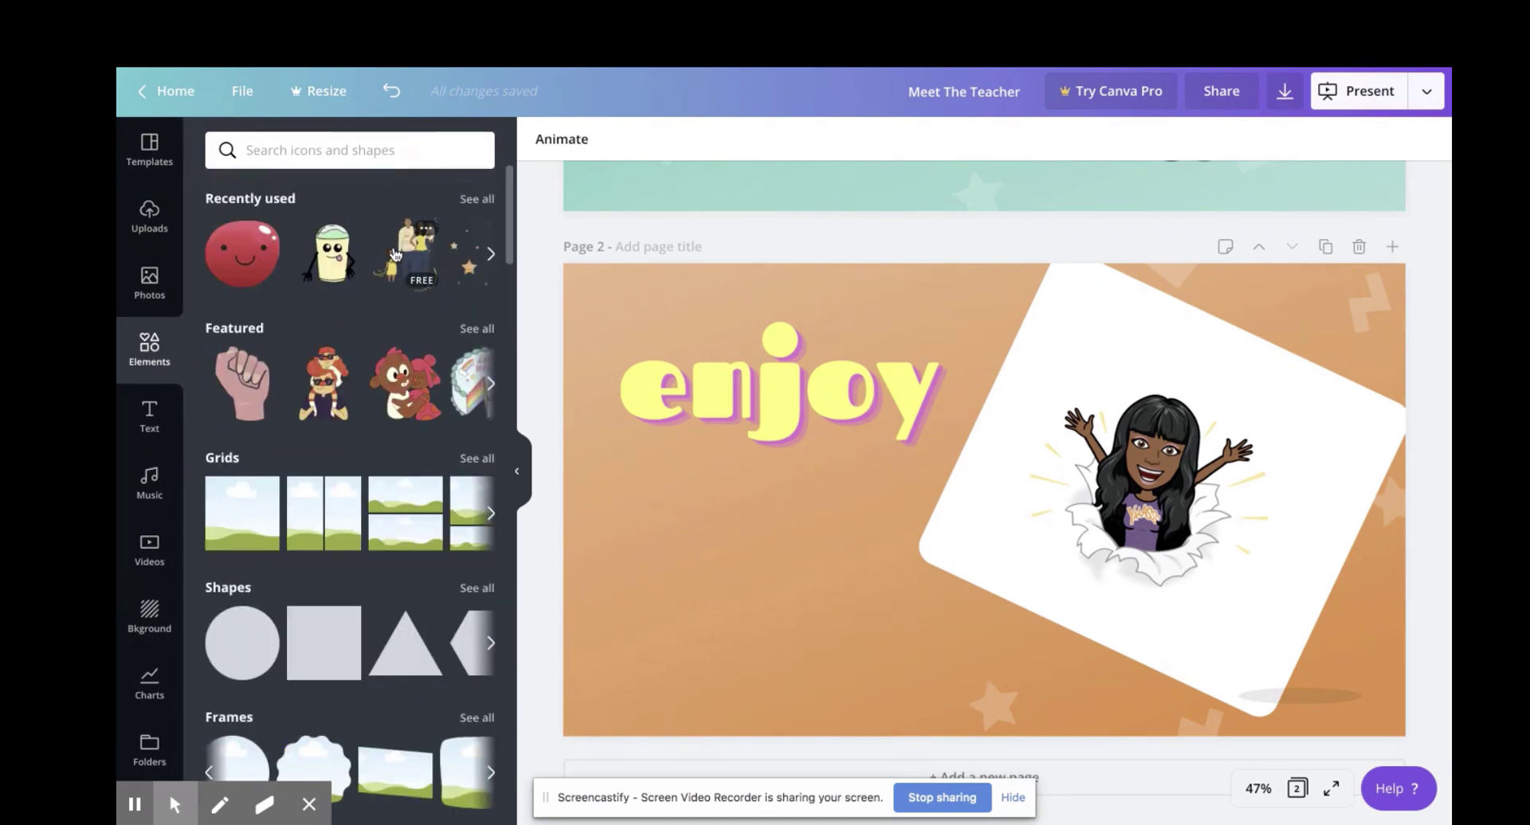
{"action": "scroll", "coordinate": [396, 255], "scroll_direction": "down", "scroll_amount": 17}
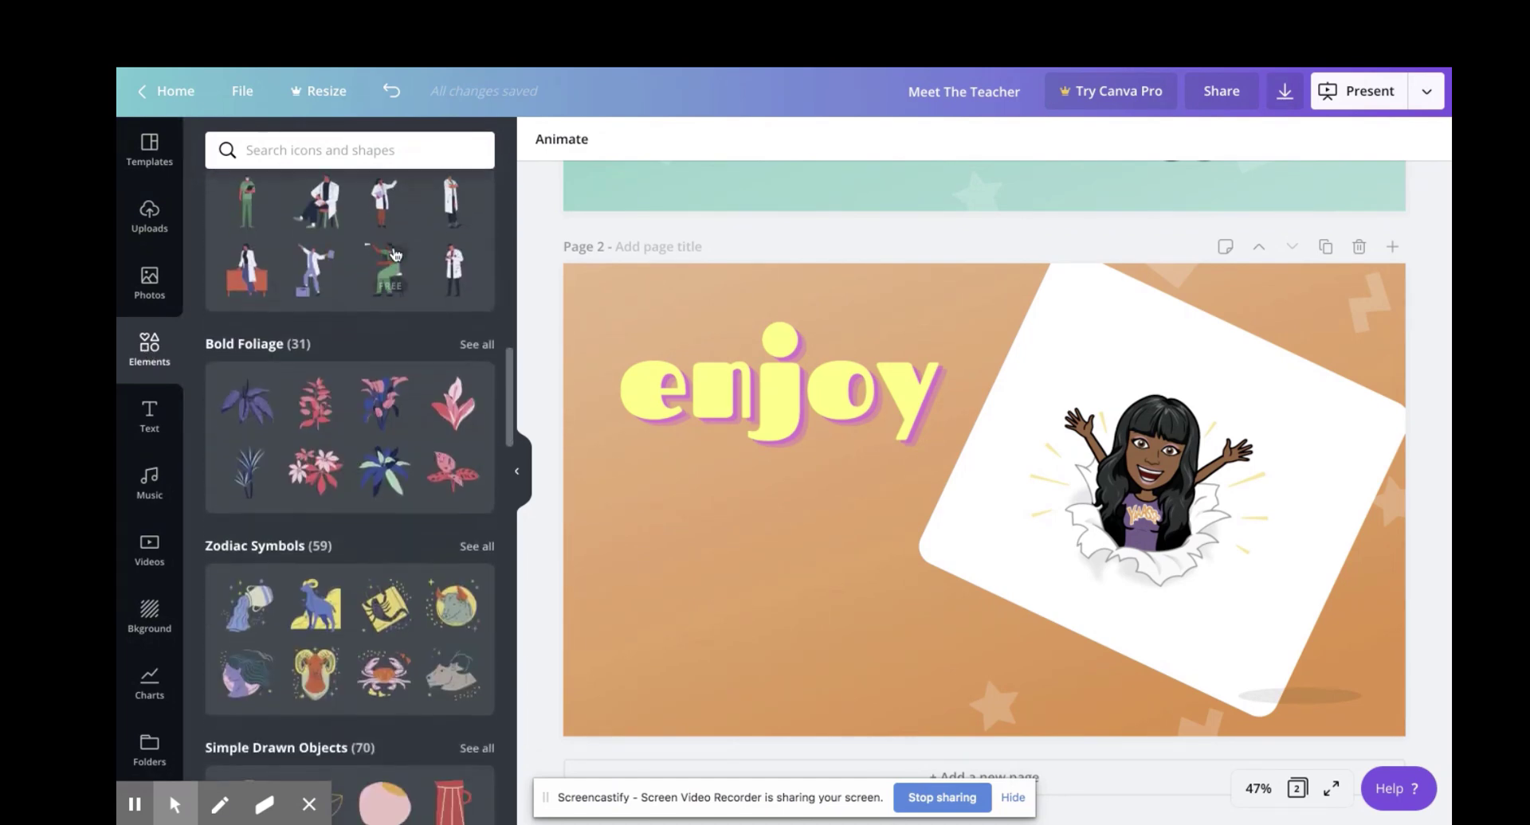
{"action": "scroll", "coordinate": [396, 254], "scroll_direction": "up", "scroll_amount": 15}
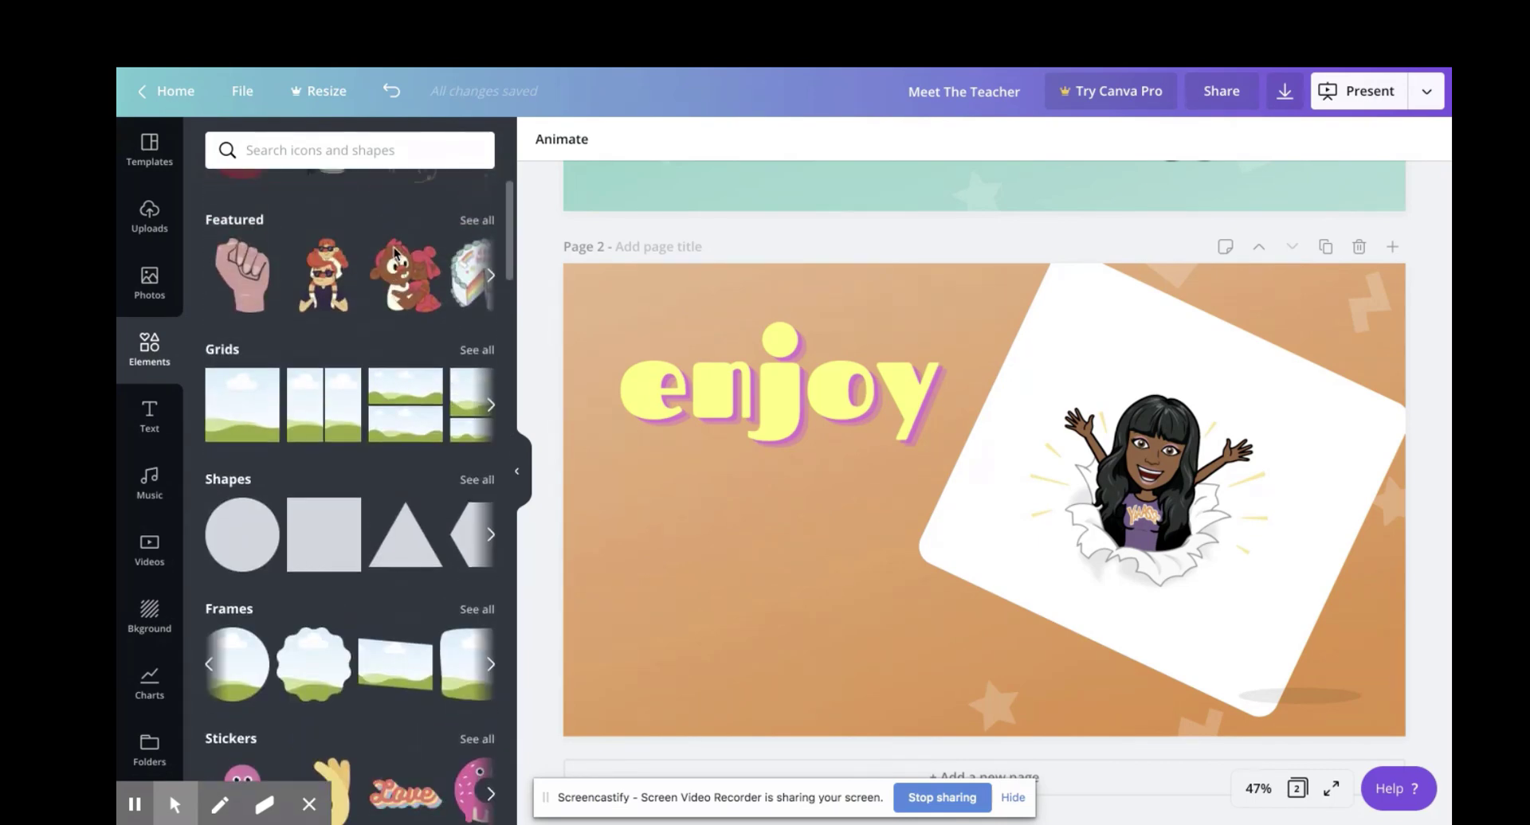
{"action": "scroll", "coordinate": [396, 254], "scroll_direction": "down", "scroll_amount": 6}
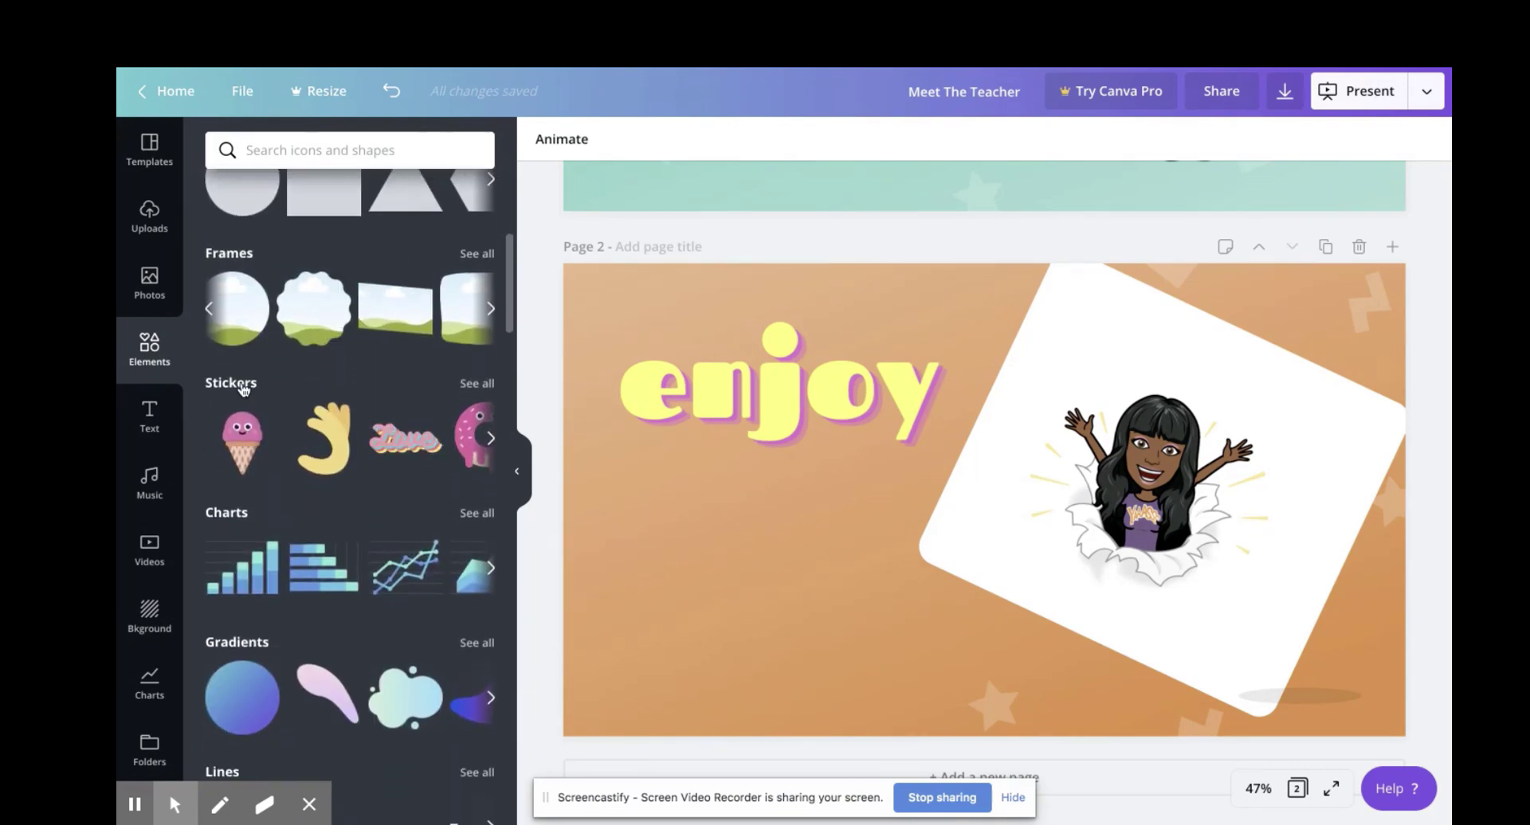
{"action": "left_click", "coordinate": [471, 385]}
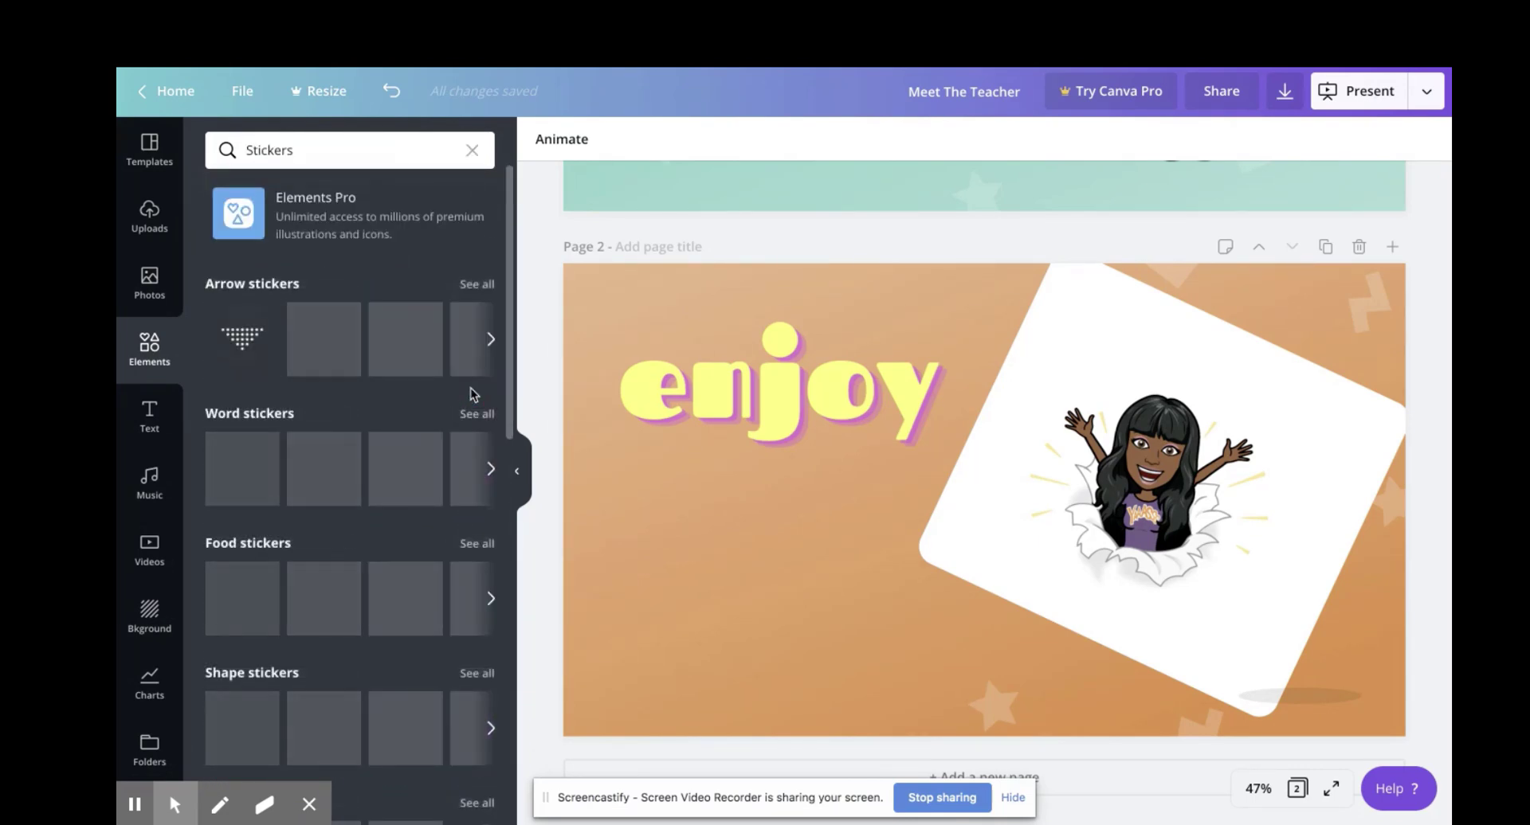
{"action": "scroll", "coordinate": [470, 389], "scroll_direction": "down", "scroll_amount": 5}
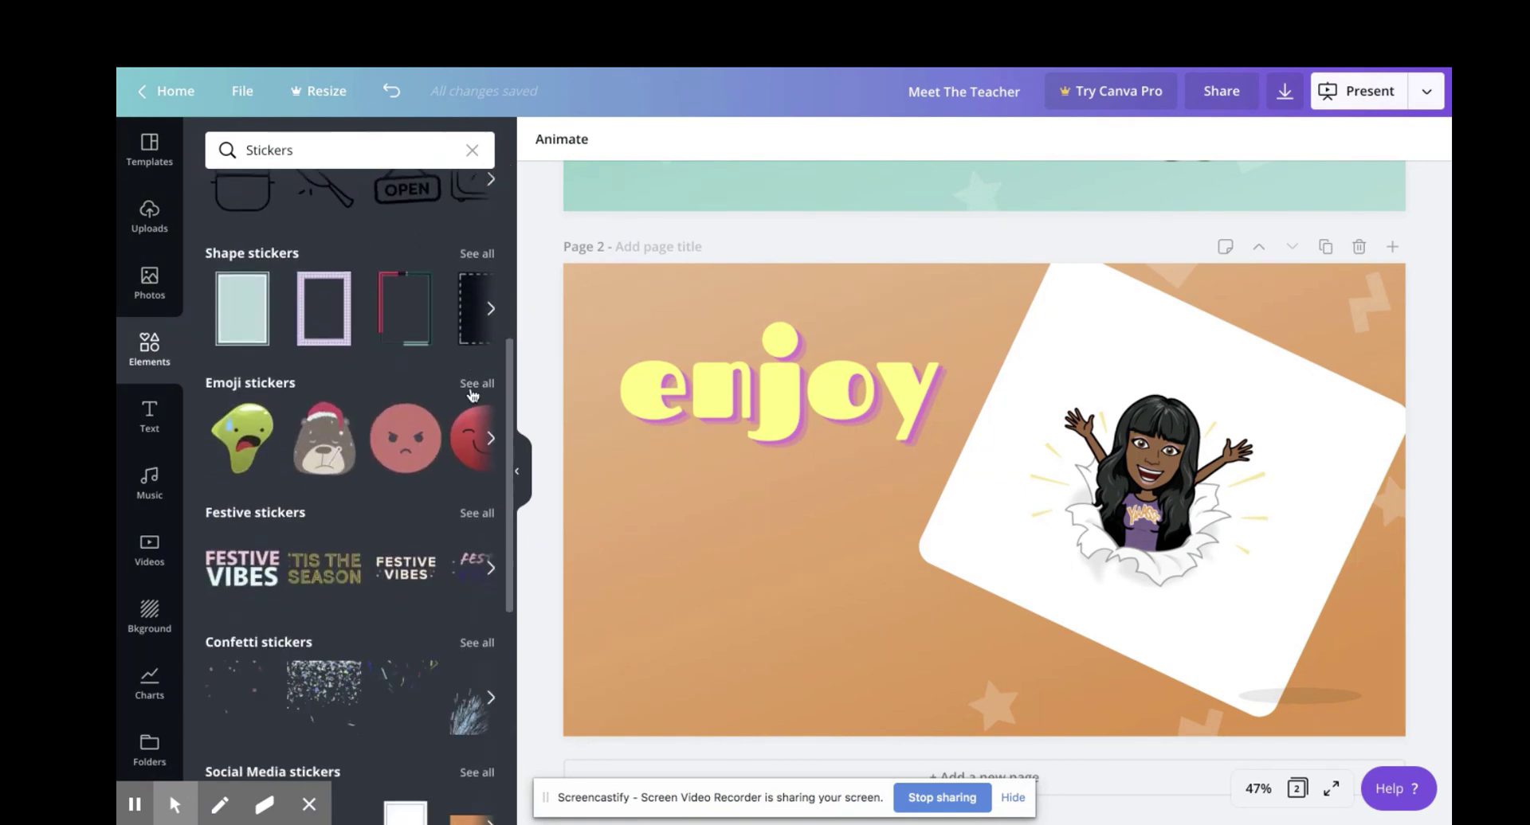
{"action": "left_click", "coordinate": [473, 389]}
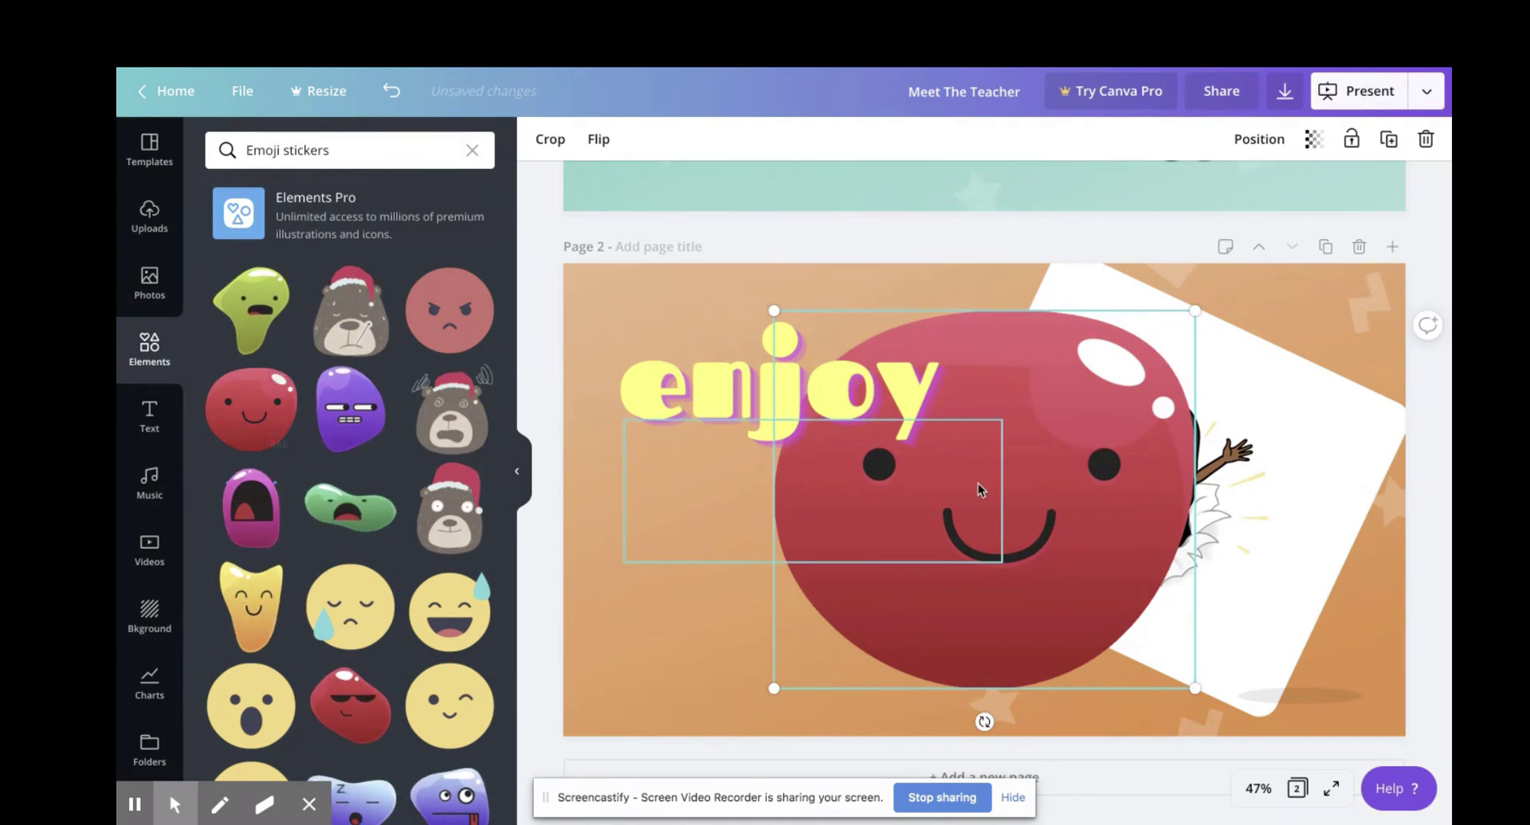
- Shrink the red smiling sticker to less than half its size and place it over the white card's lower corner
{"action": "left_click", "coordinate": [1193, 311]}
{"action": "left_click_drag", "start_coordinate": [1194, 311], "coordinate": [1009, 517]}
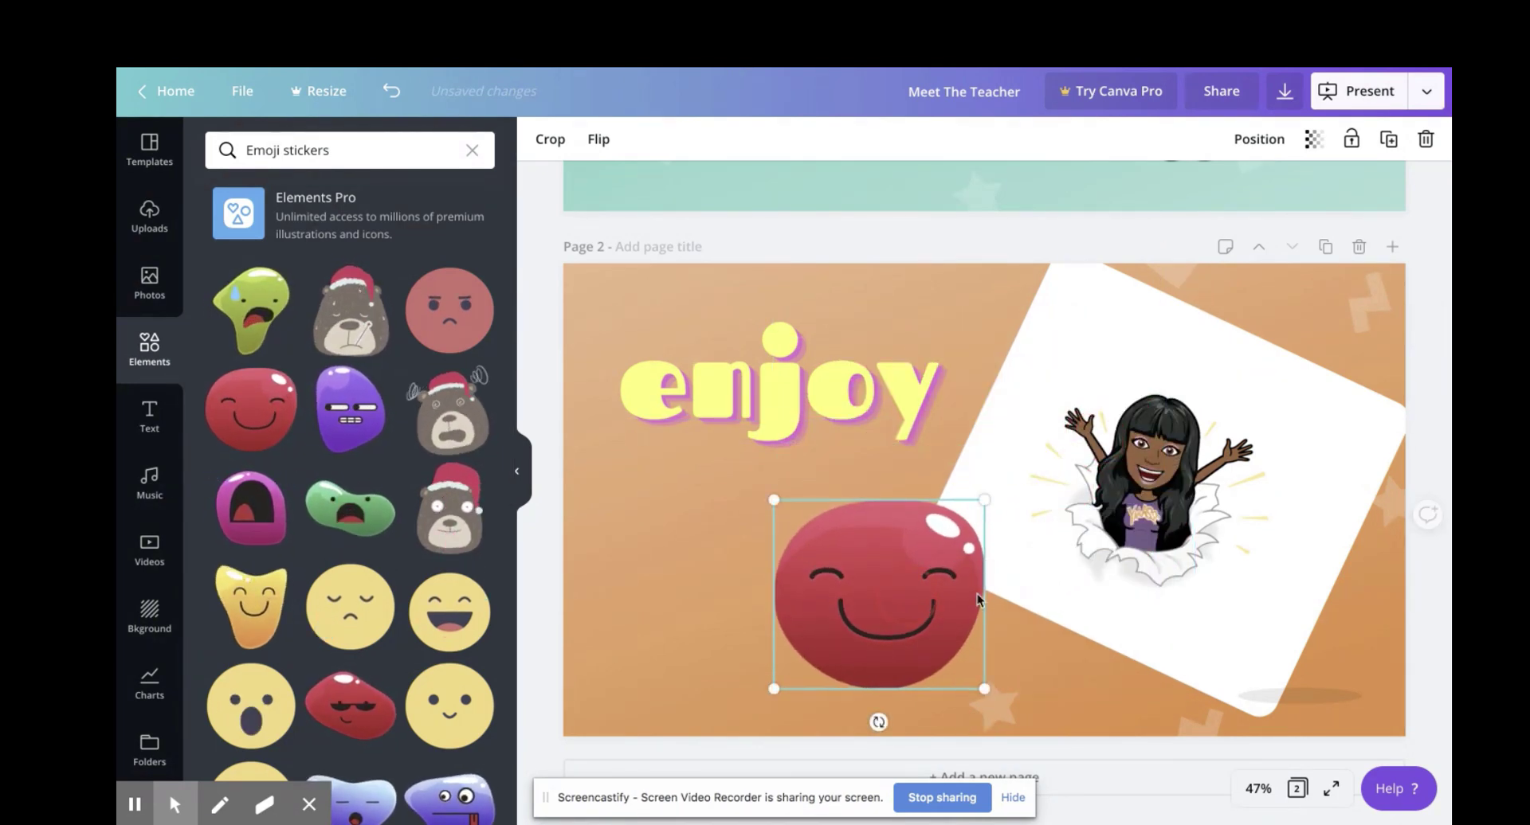
{"action": "left_click_drag", "start_coordinate": [913, 588], "coordinate": [1297, 633]}
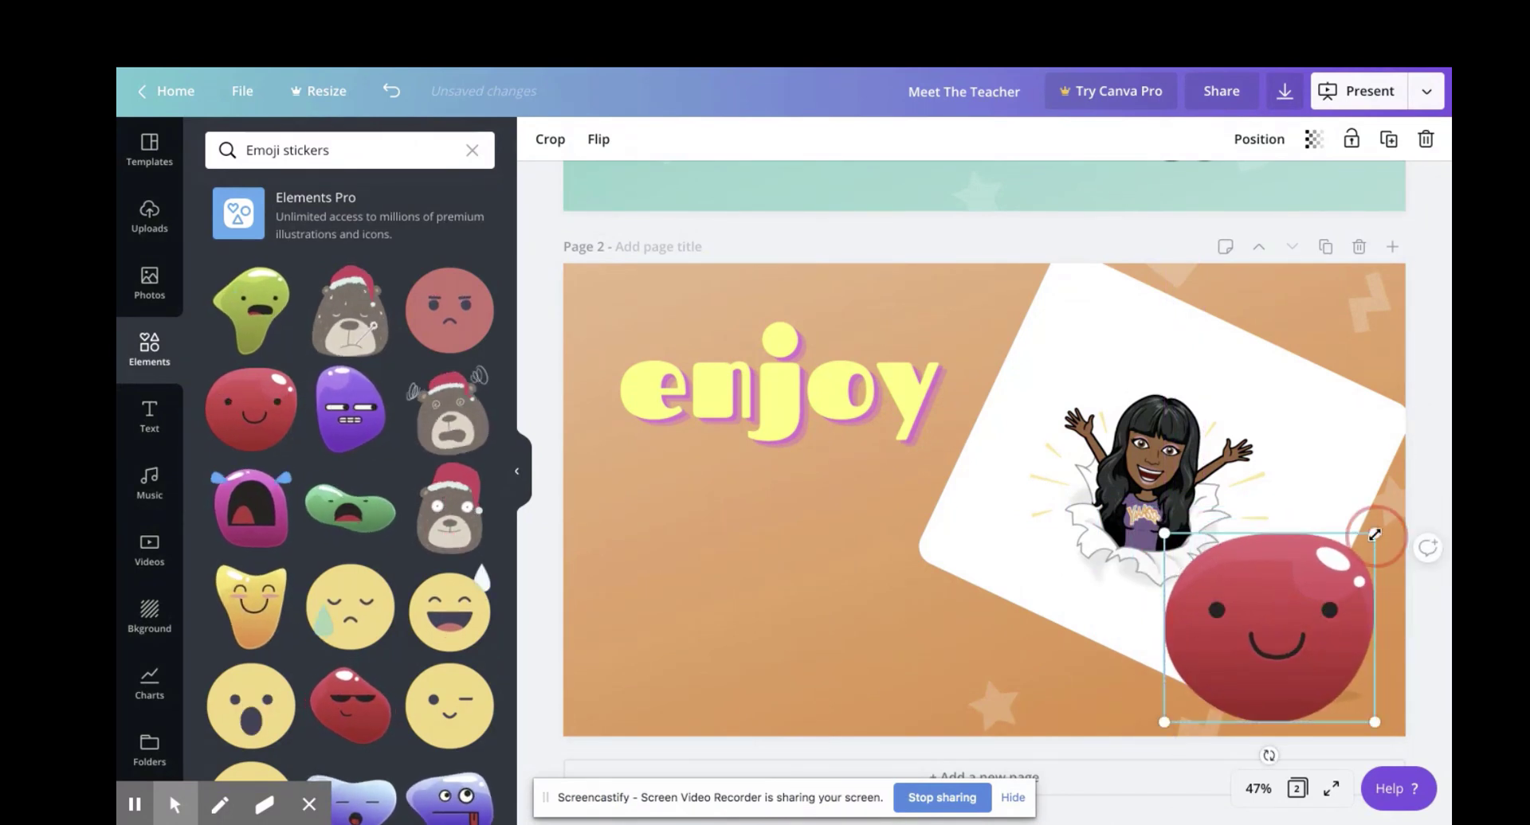
{"action": "left_click_drag", "start_coordinate": [1374, 540], "coordinate": [1357, 549]}
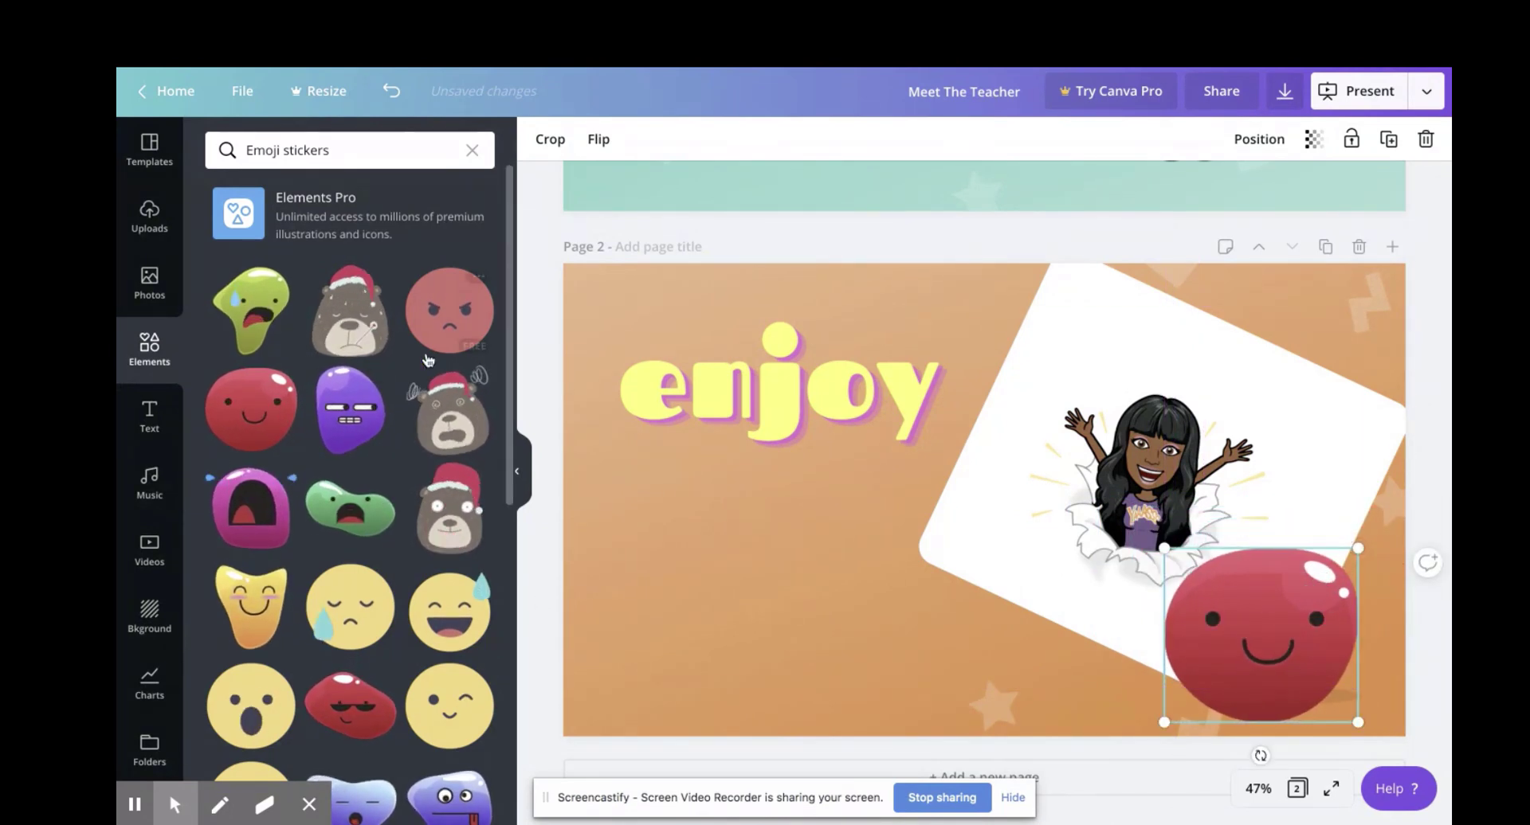
- Clear the emoji stickers search and search the elements library for "cup gif"
{"action": "left_click", "coordinate": [471, 151]}
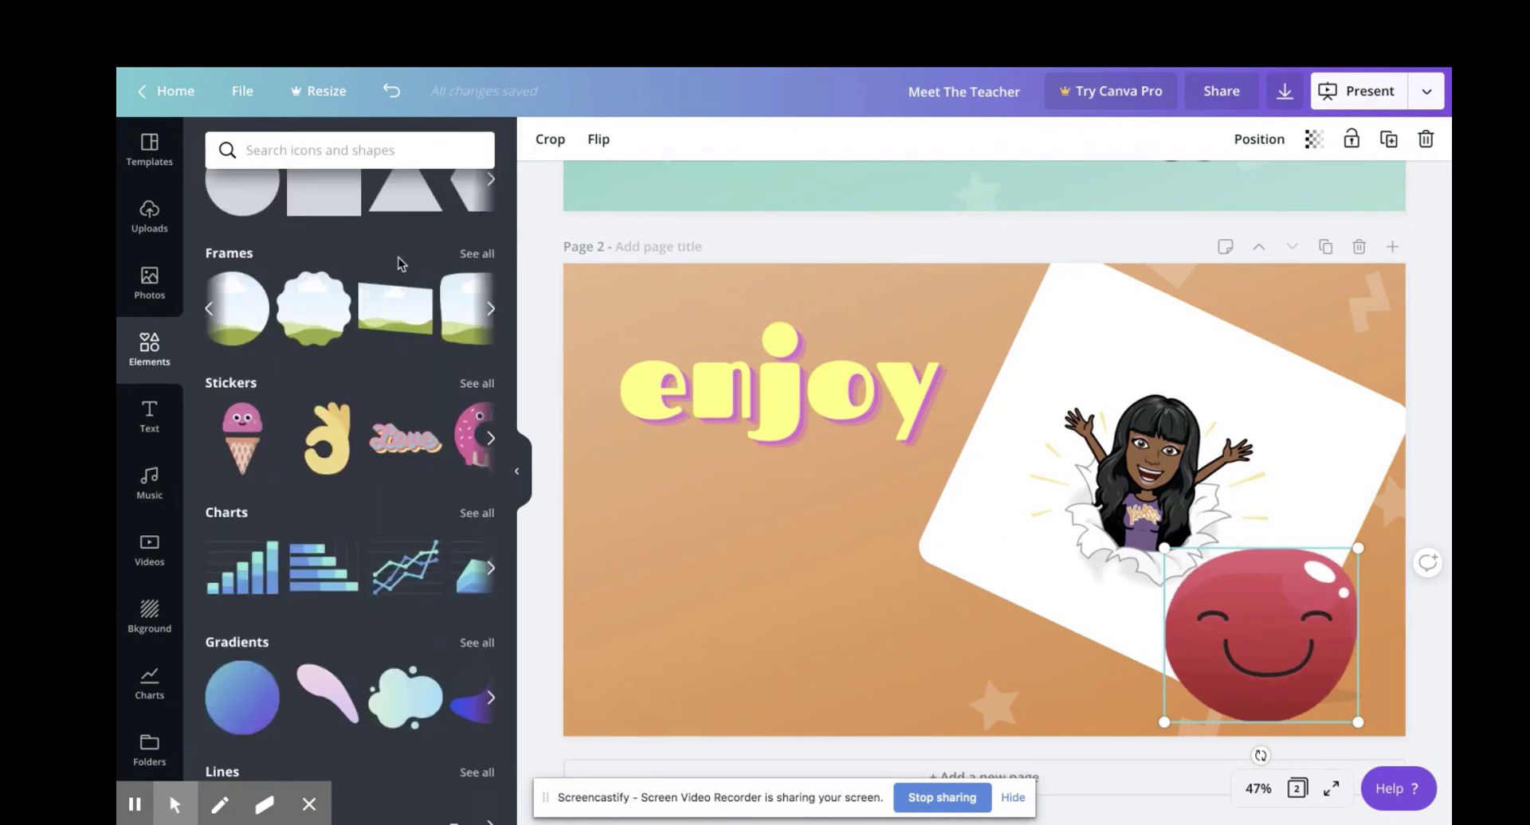
{"action": "scroll", "coordinate": [331, 417], "scroll_direction": "down", "scroll_amount": 8}
{"action": "scroll", "coordinate": [328, 413], "scroll_direction": "down", "scroll_amount": 6}
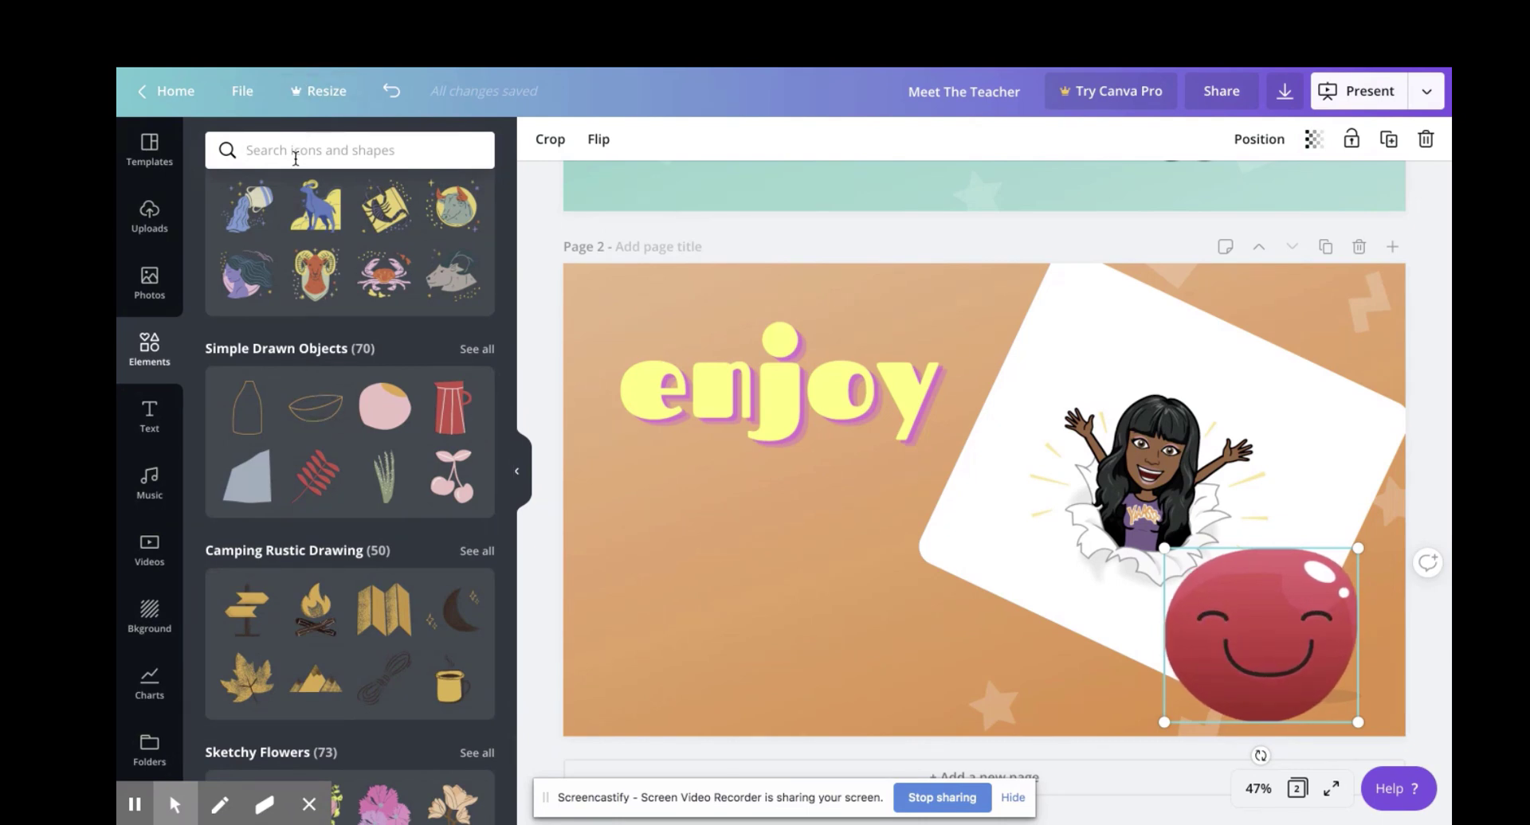
{"action": "type", "text": "if"}
{"action": "key", "text": "Return"}
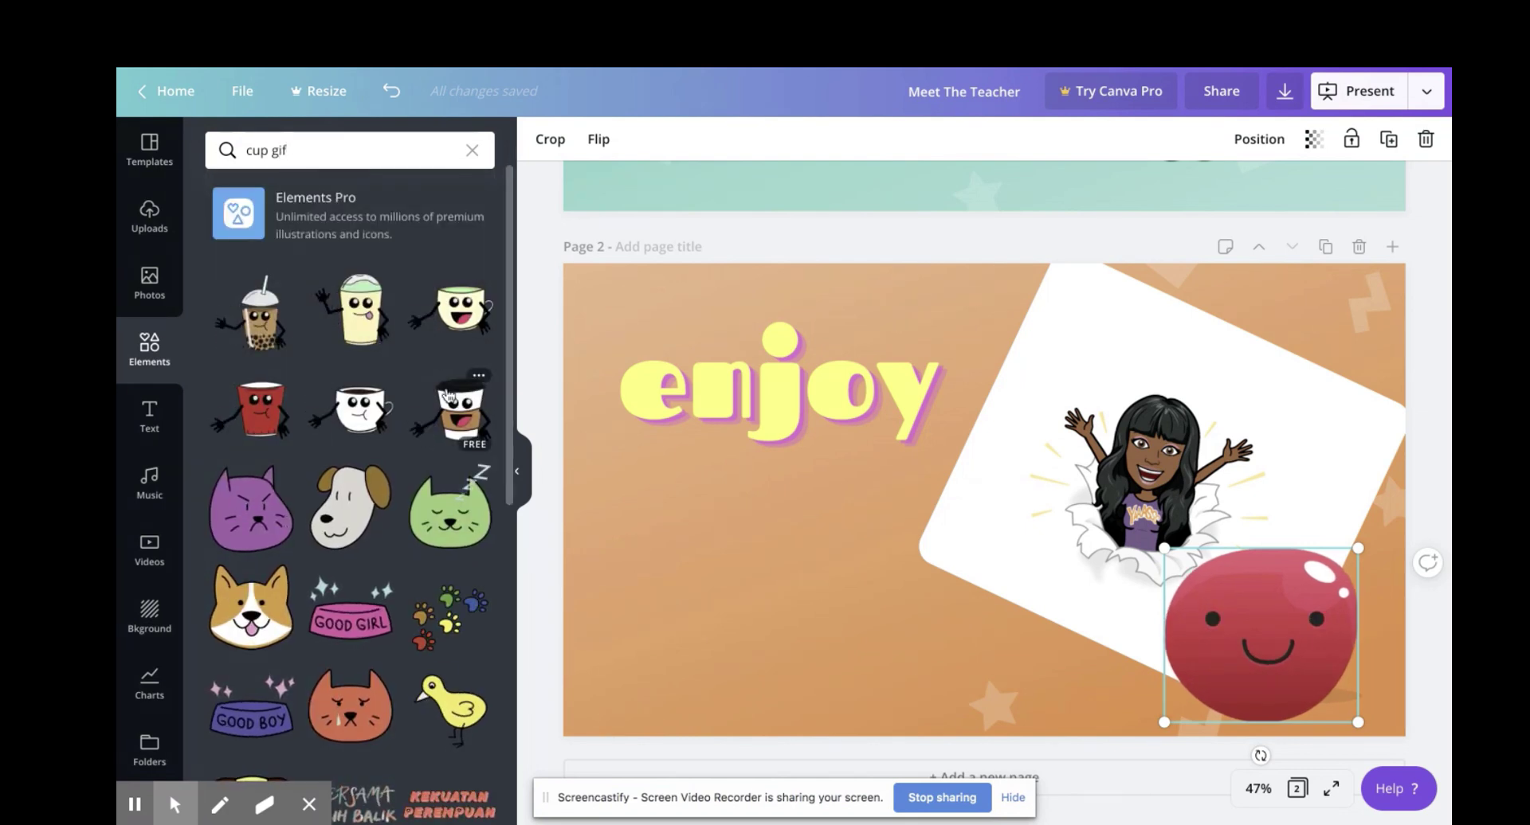
- Remove the "cup gif" search term to return to the general elements library
{"action": "double_click", "coordinate": [274, 150]}
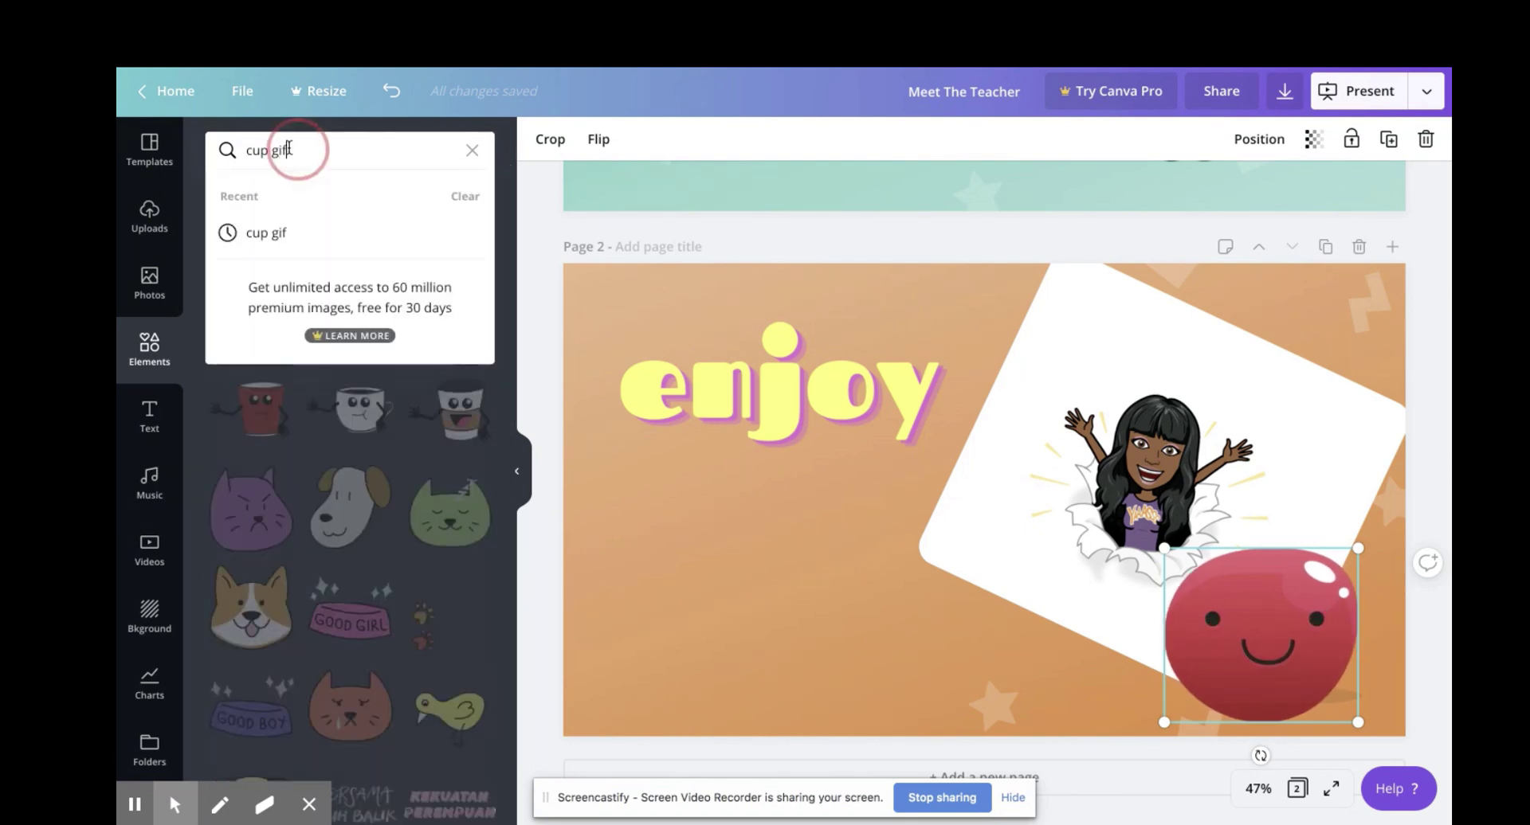
{"action": "key", "text": "BackSpace"}
{"action": "key", "text": "BackSpace"}
{"action": "key", "text": "BackSpace"}
{"action": "key", "text": "BackSpace"}
{"action": "key", "text": "BackSpace"}
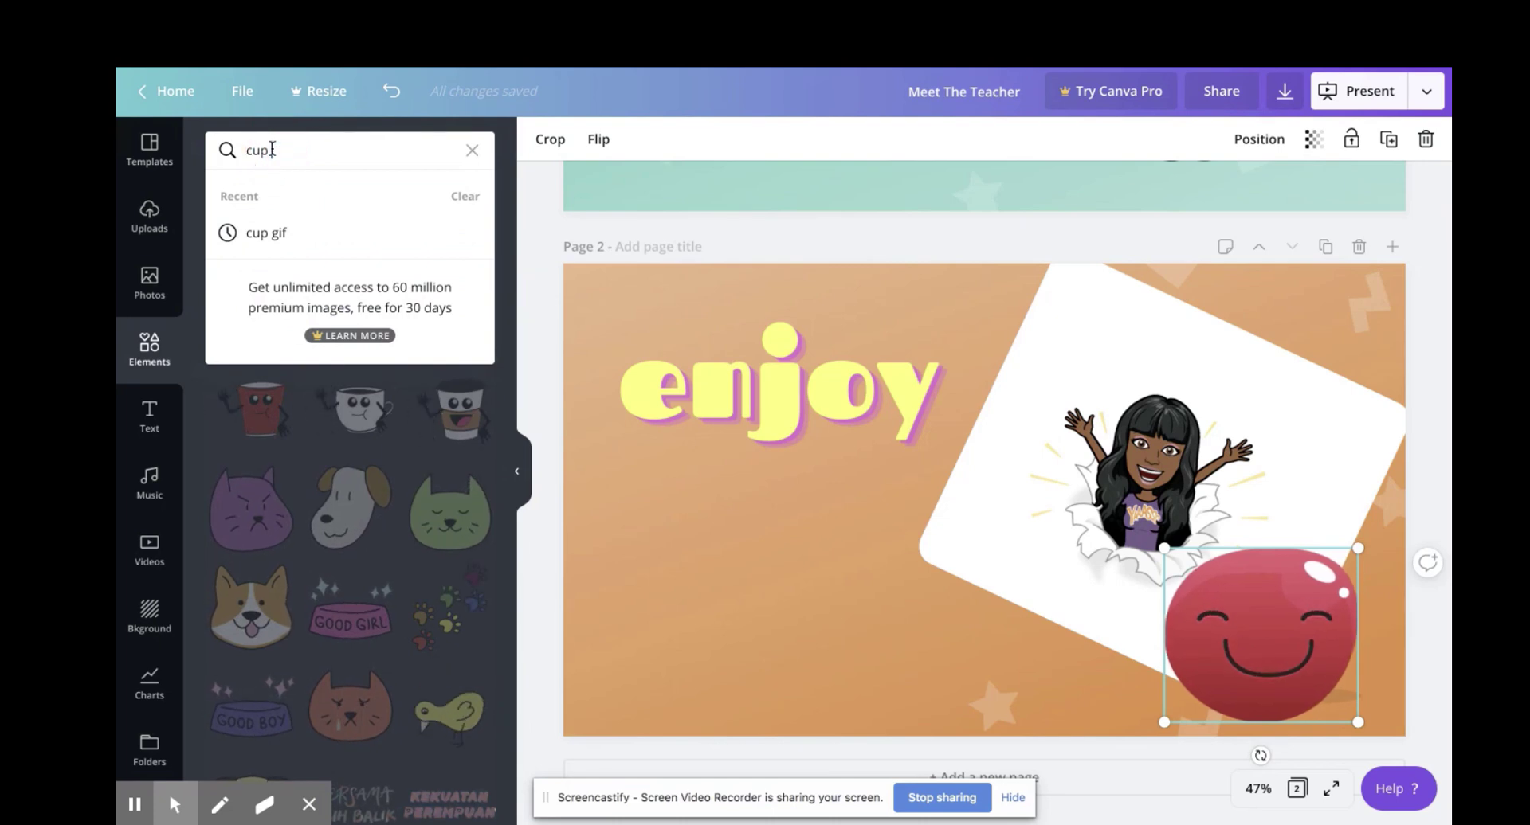
{"action": "left_click", "coordinate": [471, 151]}
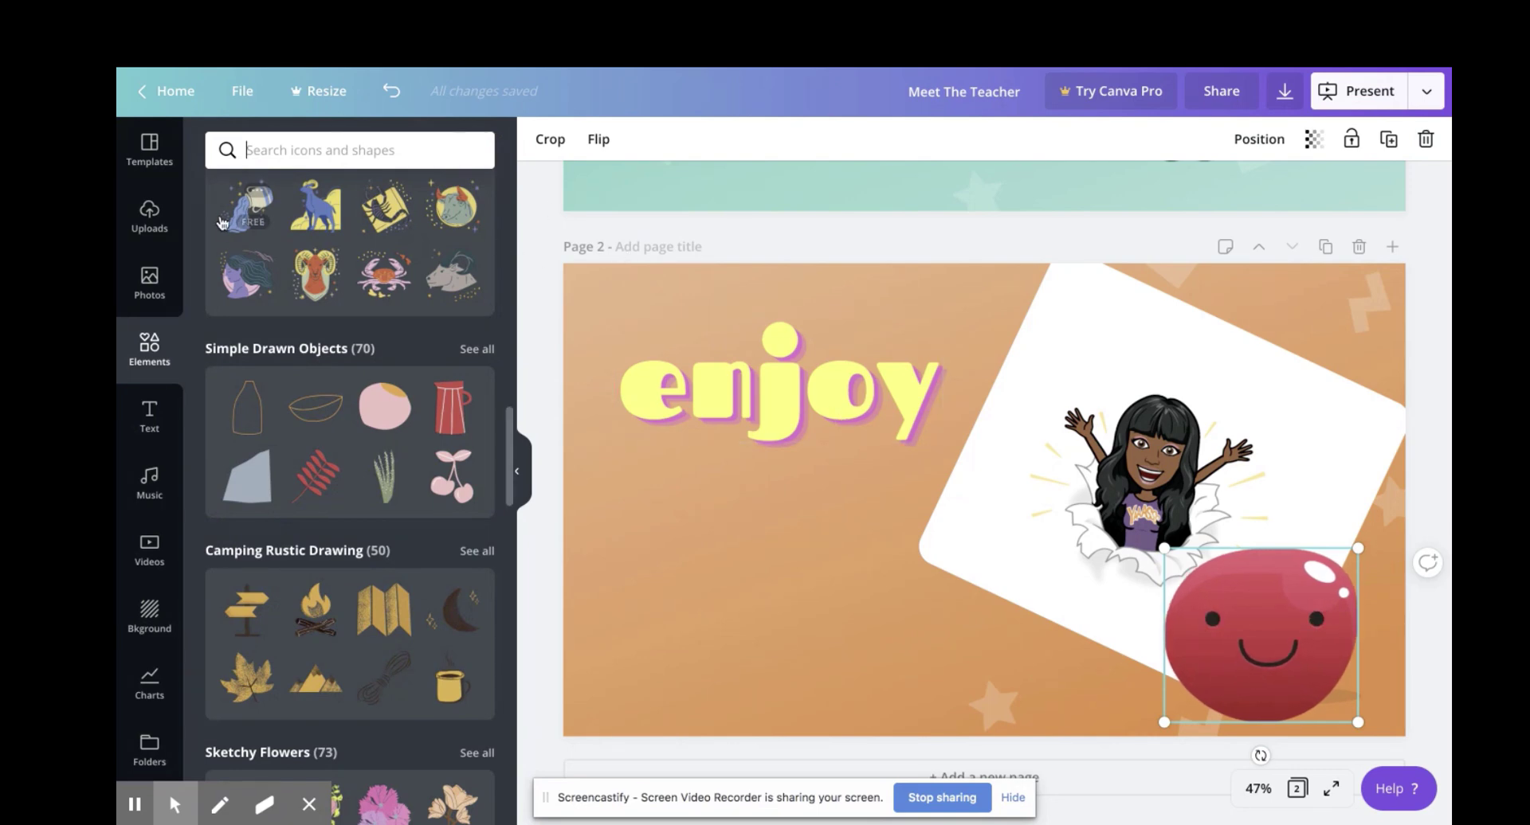
{"action": "scroll", "coordinate": [667, 499], "scroll_direction": "up", "scroll_amount": 3}
{"action": "scroll", "coordinate": [668, 499], "scroll_direction": "down", "scroll_amount": 3}
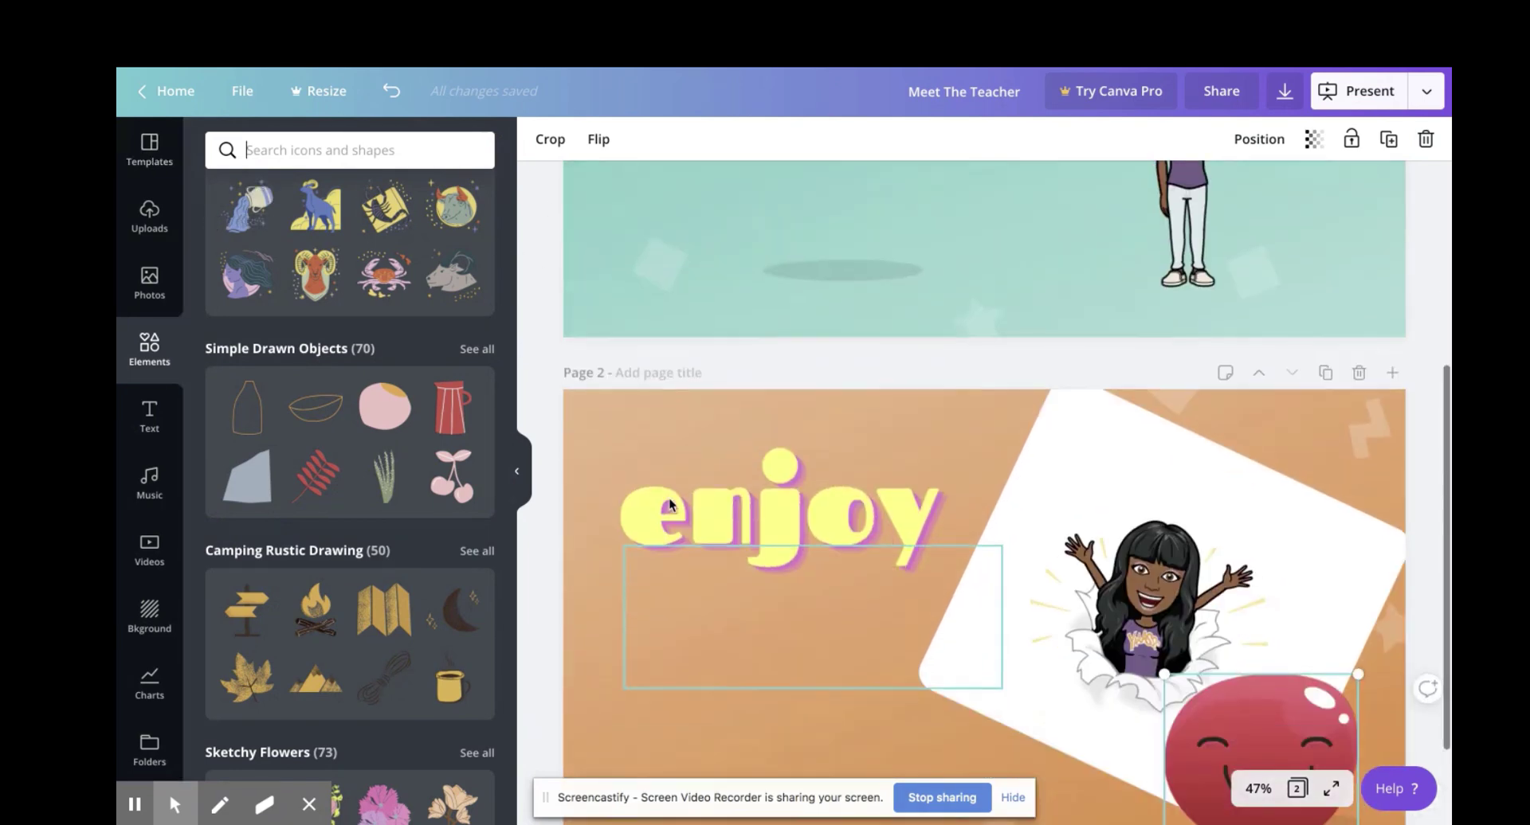
- Add the pink "Through the Years" video layout from the Pink and Blue Birthday Presentation template as a new page
{"action": "left_click", "coordinate": [151, 146]}
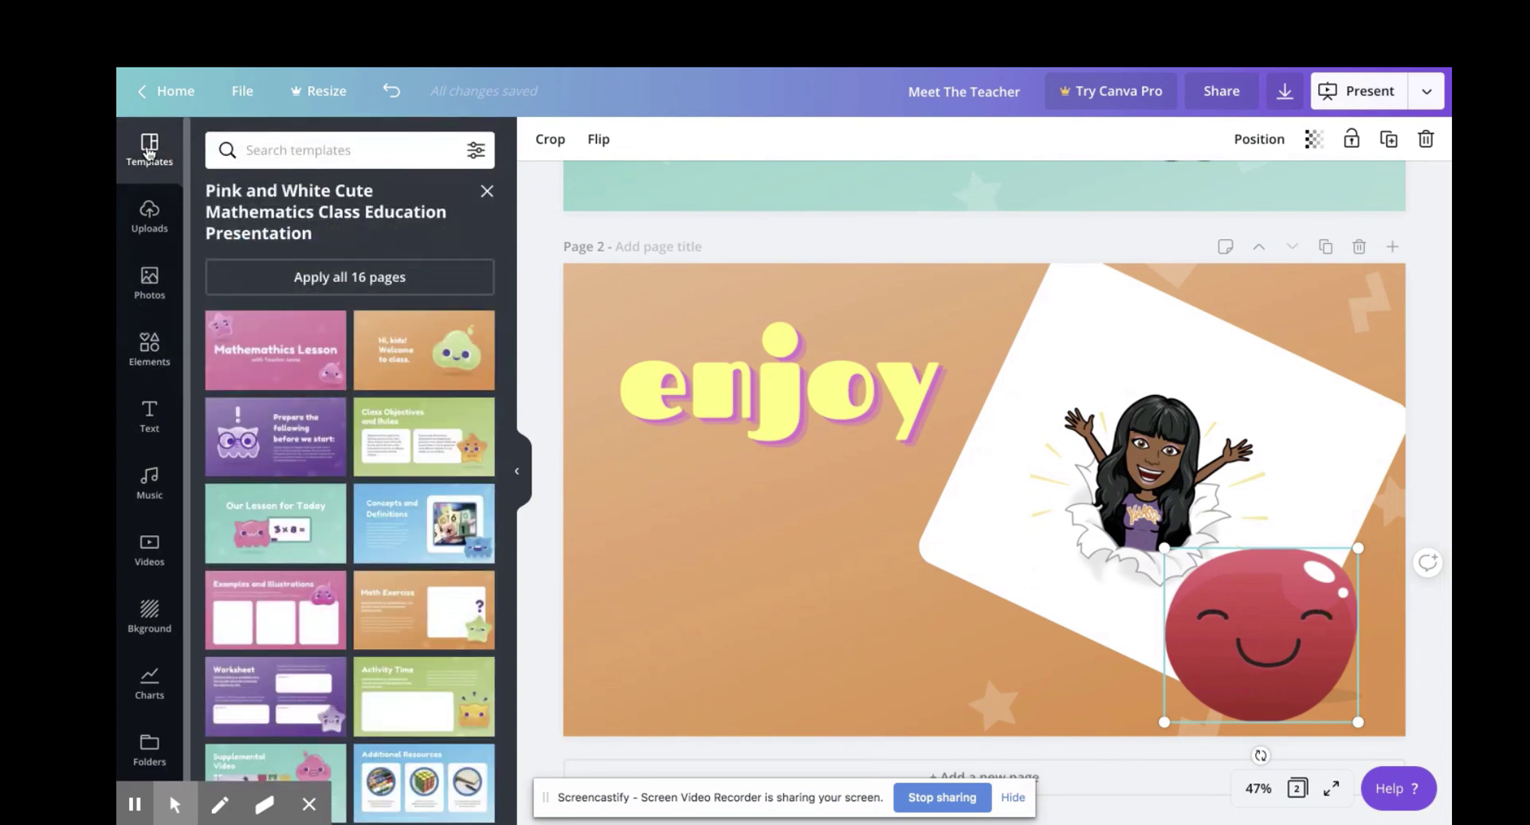
{"action": "left_click", "coordinate": [487, 192]}
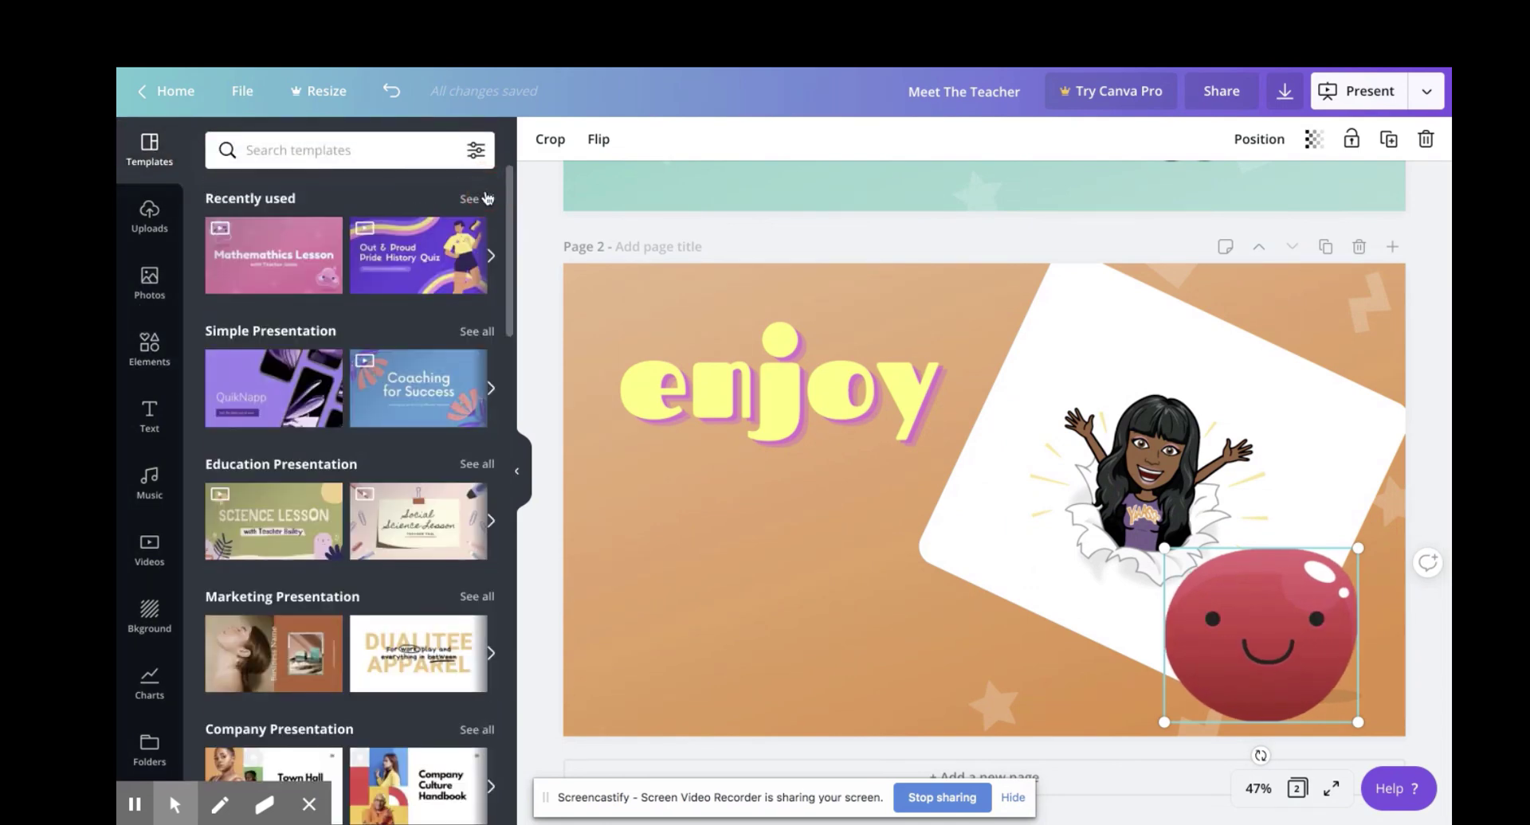
{"action": "scroll", "coordinate": [353, 432], "scroll_direction": "down", "scroll_amount": 5}
{"action": "scroll", "coordinate": [353, 432], "scroll_direction": "down", "scroll_amount": 10}
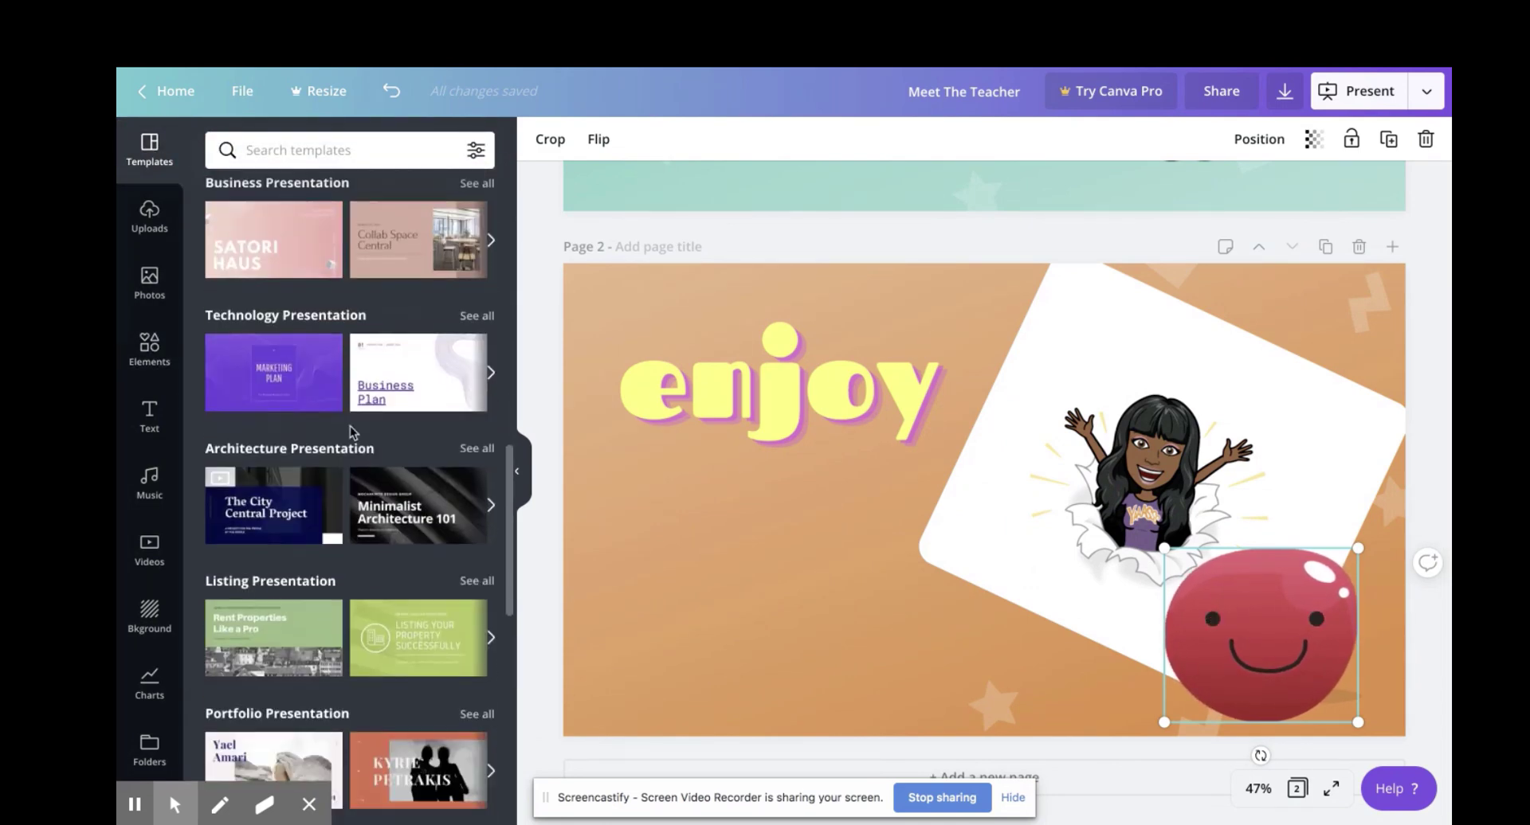
{"action": "scroll", "coordinate": [351, 433], "scroll_direction": "down", "scroll_amount": 4}
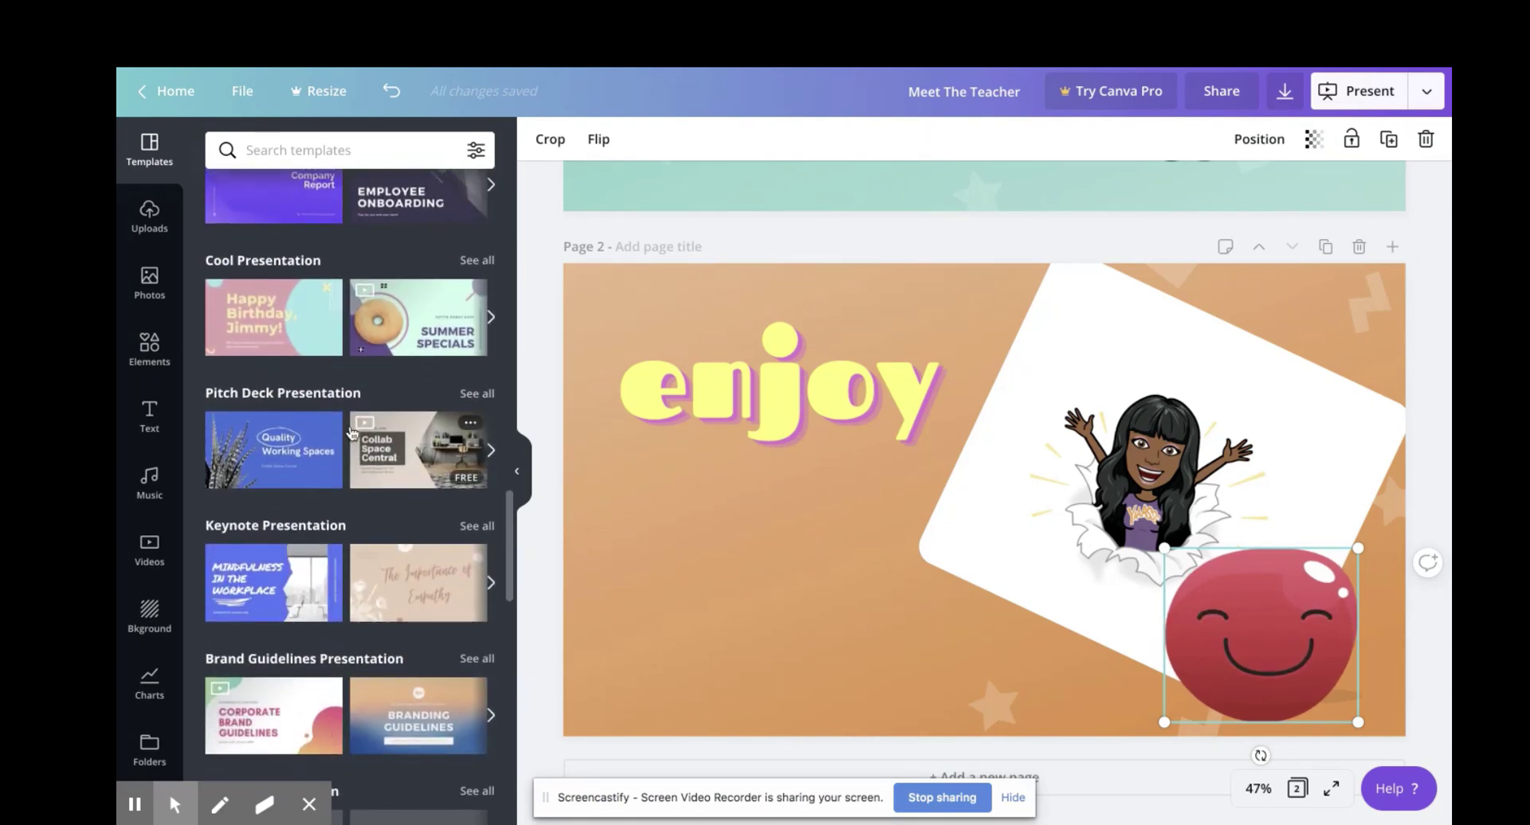
{"action": "left_click", "coordinate": [297, 343]}
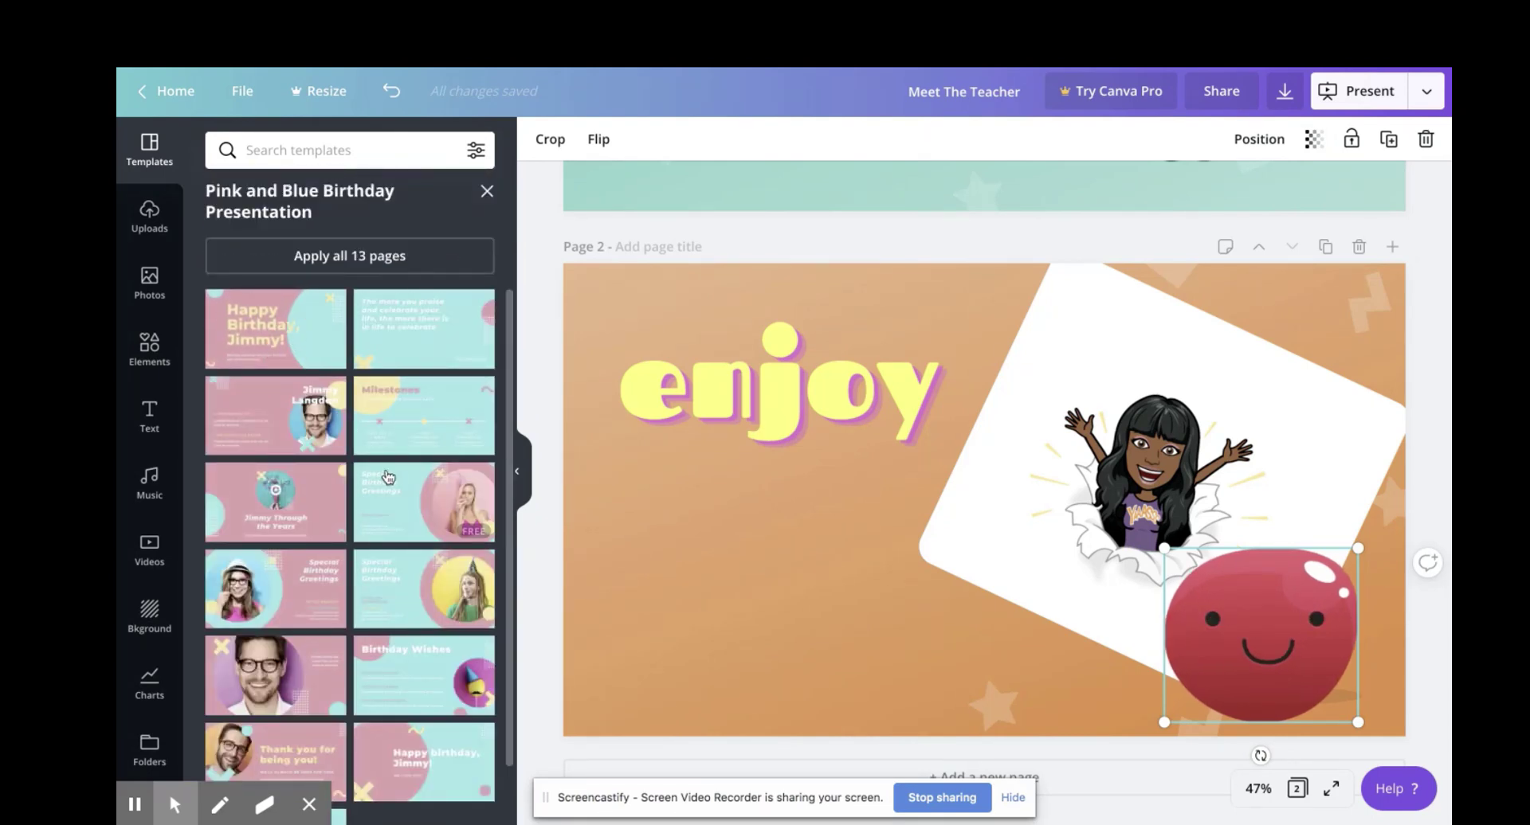
{"action": "left_click", "coordinate": [314, 504]}
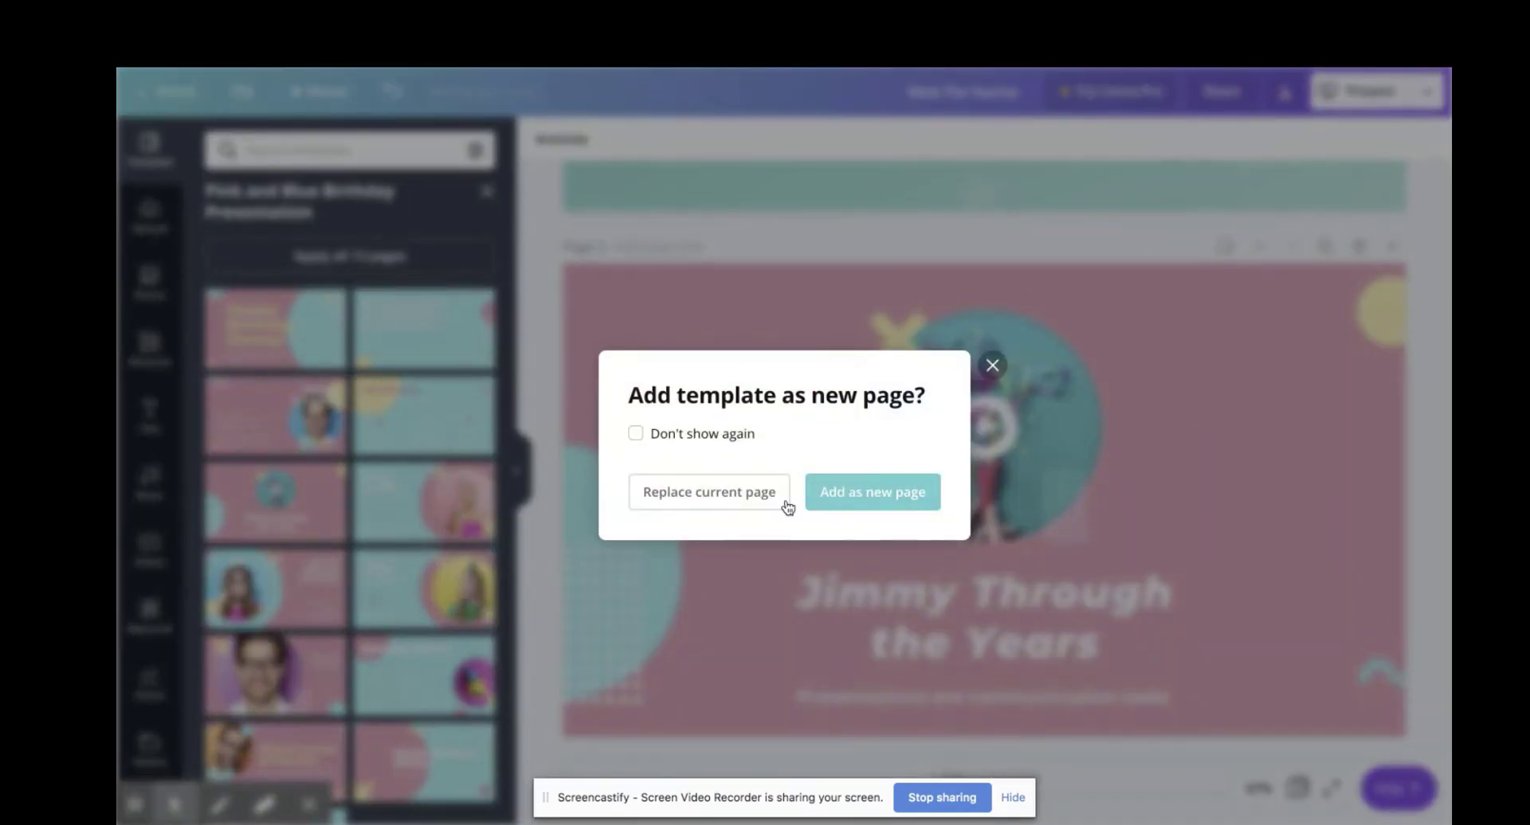
{"action": "left_click", "coordinate": [849, 503]}
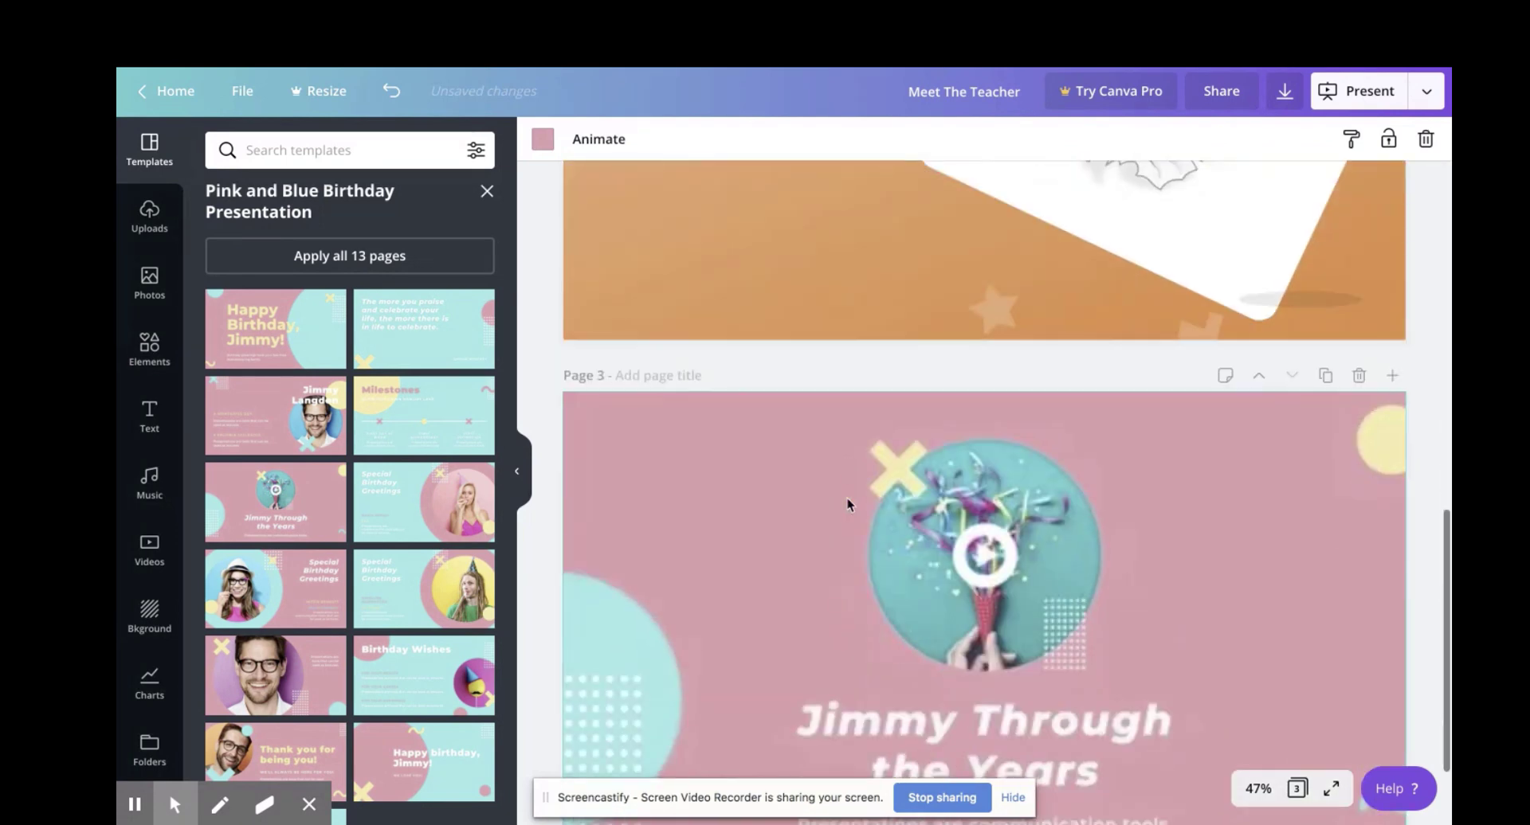
- Review the presentation's three pages and close the Pink and Blue Birthday Presentation template's page layouts
{"action": "scroll", "coordinate": [848, 499], "scroll_direction": "up", "scroll_amount": 10}
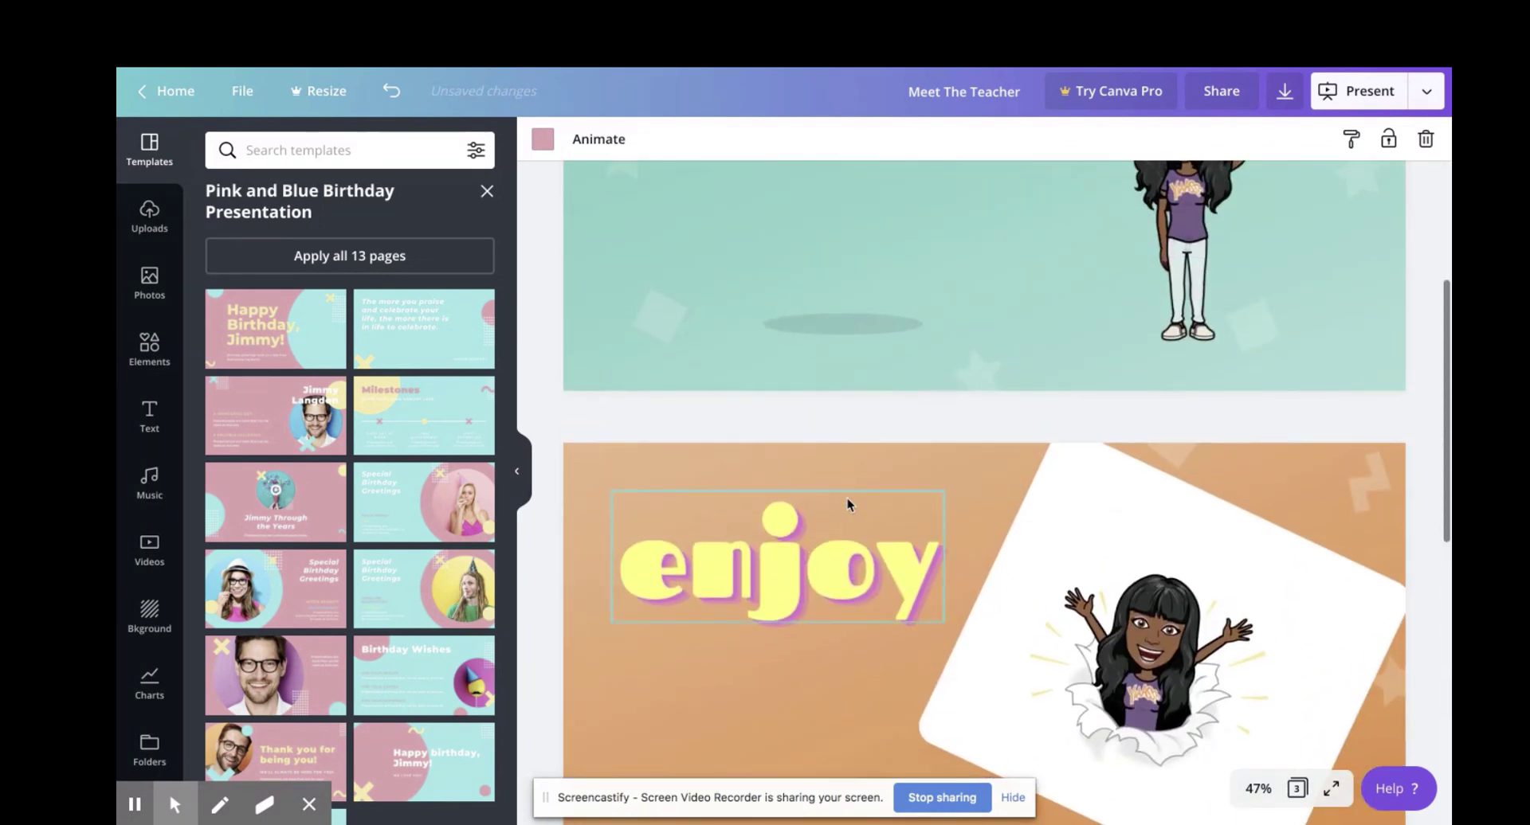
{"action": "scroll", "coordinate": [847, 499], "scroll_direction": "down", "scroll_amount": 5}
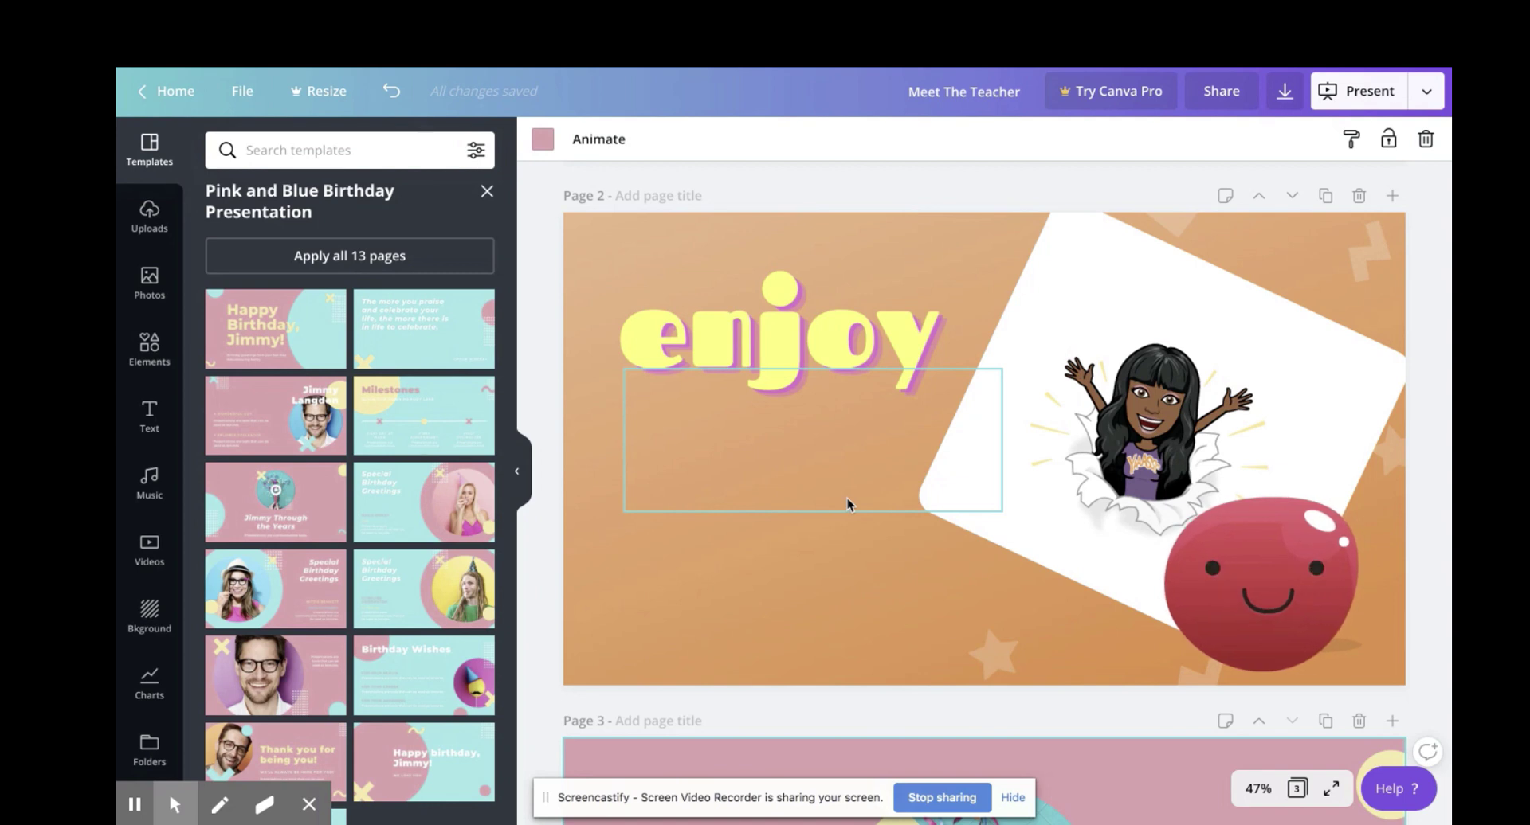
{"action": "scroll", "coordinate": [848, 499], "scroll_direction": "down", "scroll_amount": 6}
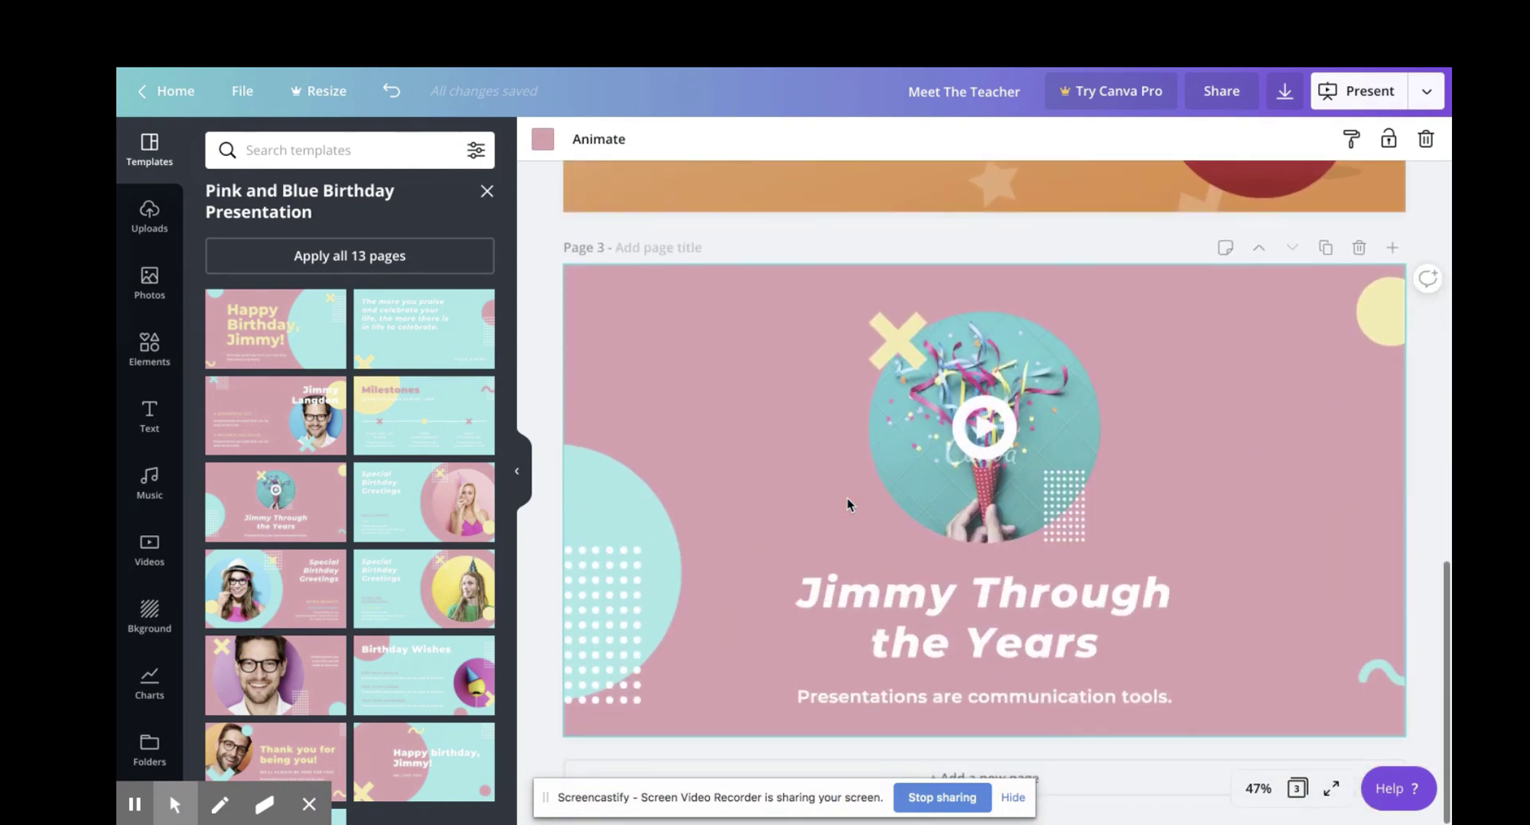
{"action": "scroll", "coordinate": [848, 499], "scroll_direction": "up", "scroll_amount": 12}
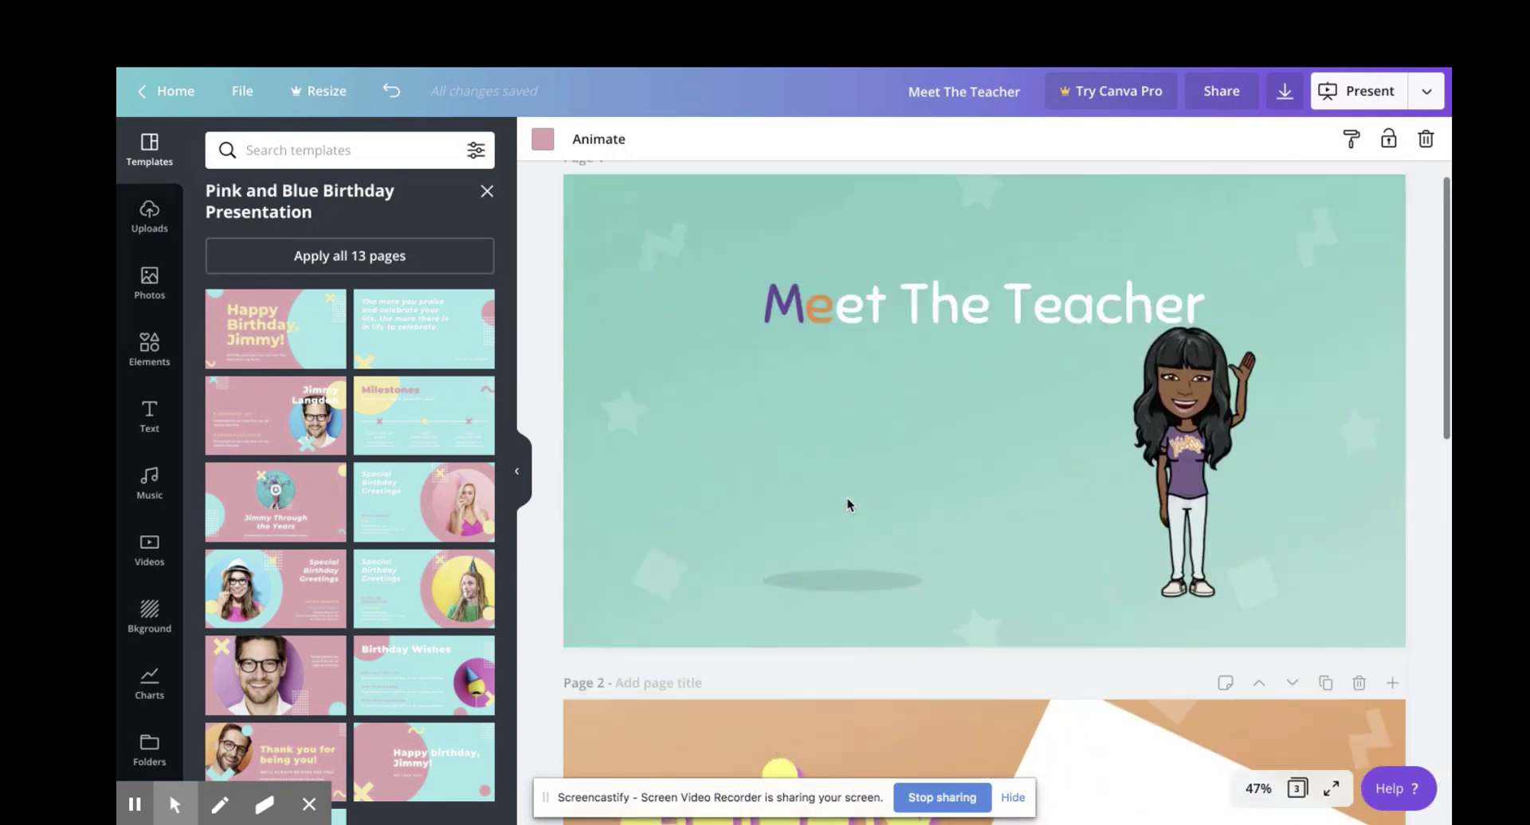
{"action": "scroll", "coordinate": [848, 498], "scroll_direction": "down", "scroll_amount": 7}
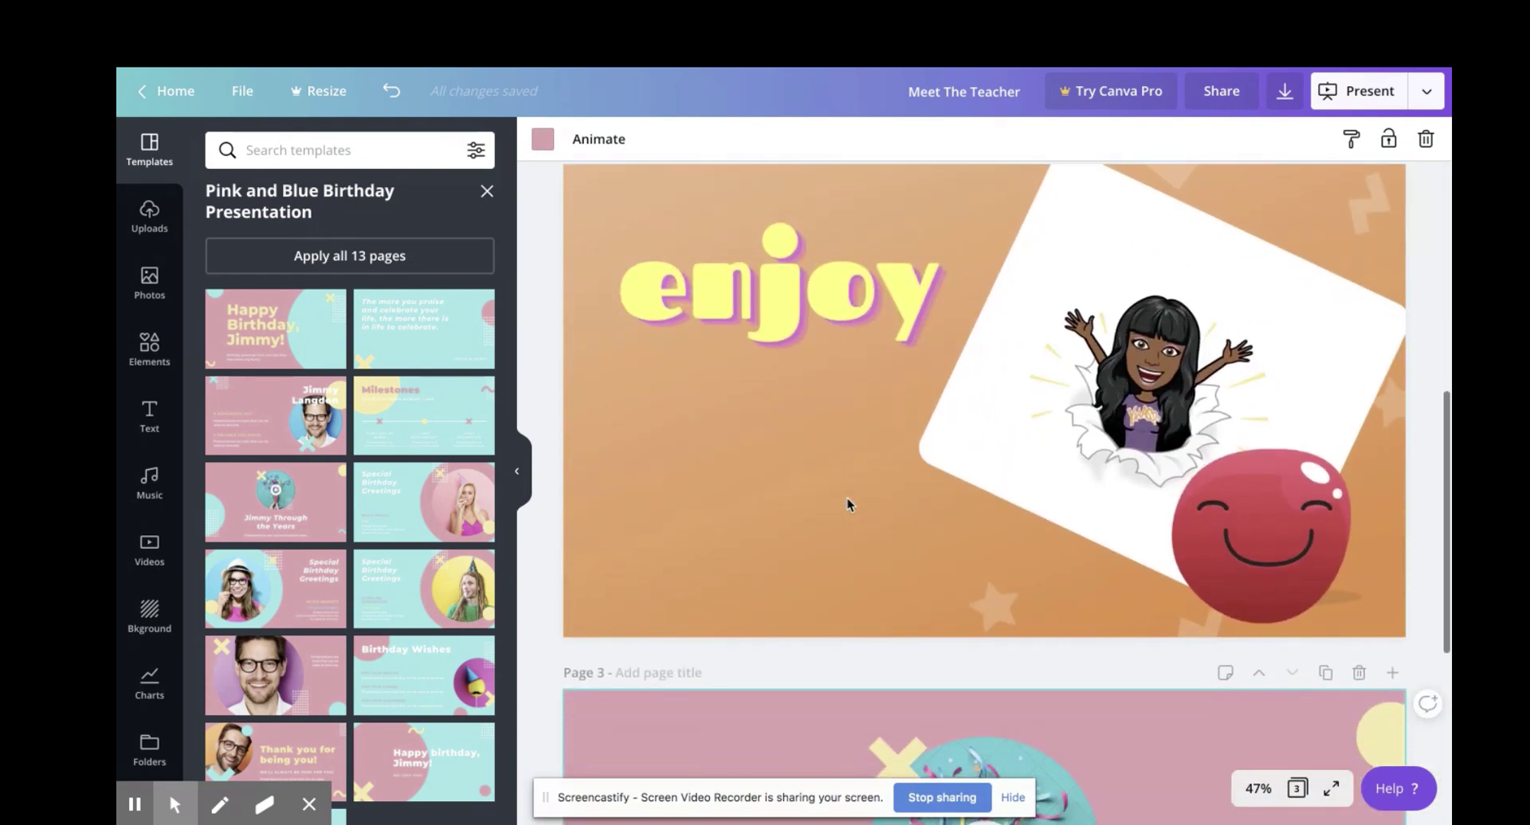
{"action": "left_click", "coordinate": [486, 194]}
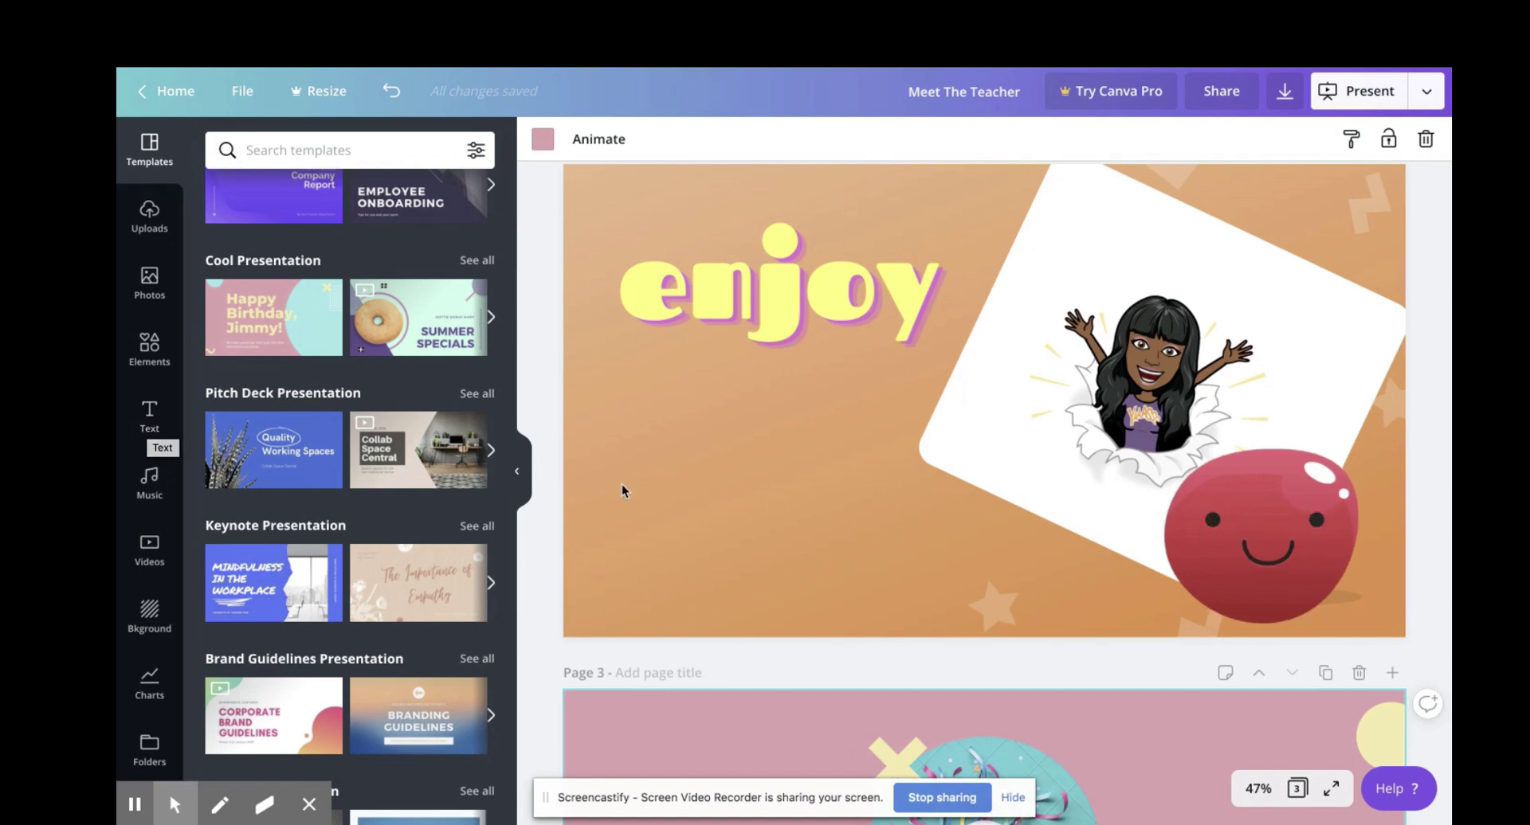
- Browse the ready-made font combinations in the text library
{"action": "scroll", "coordinate": [806, 483], "scroll_direction": "up", "scroll_amount": 2}
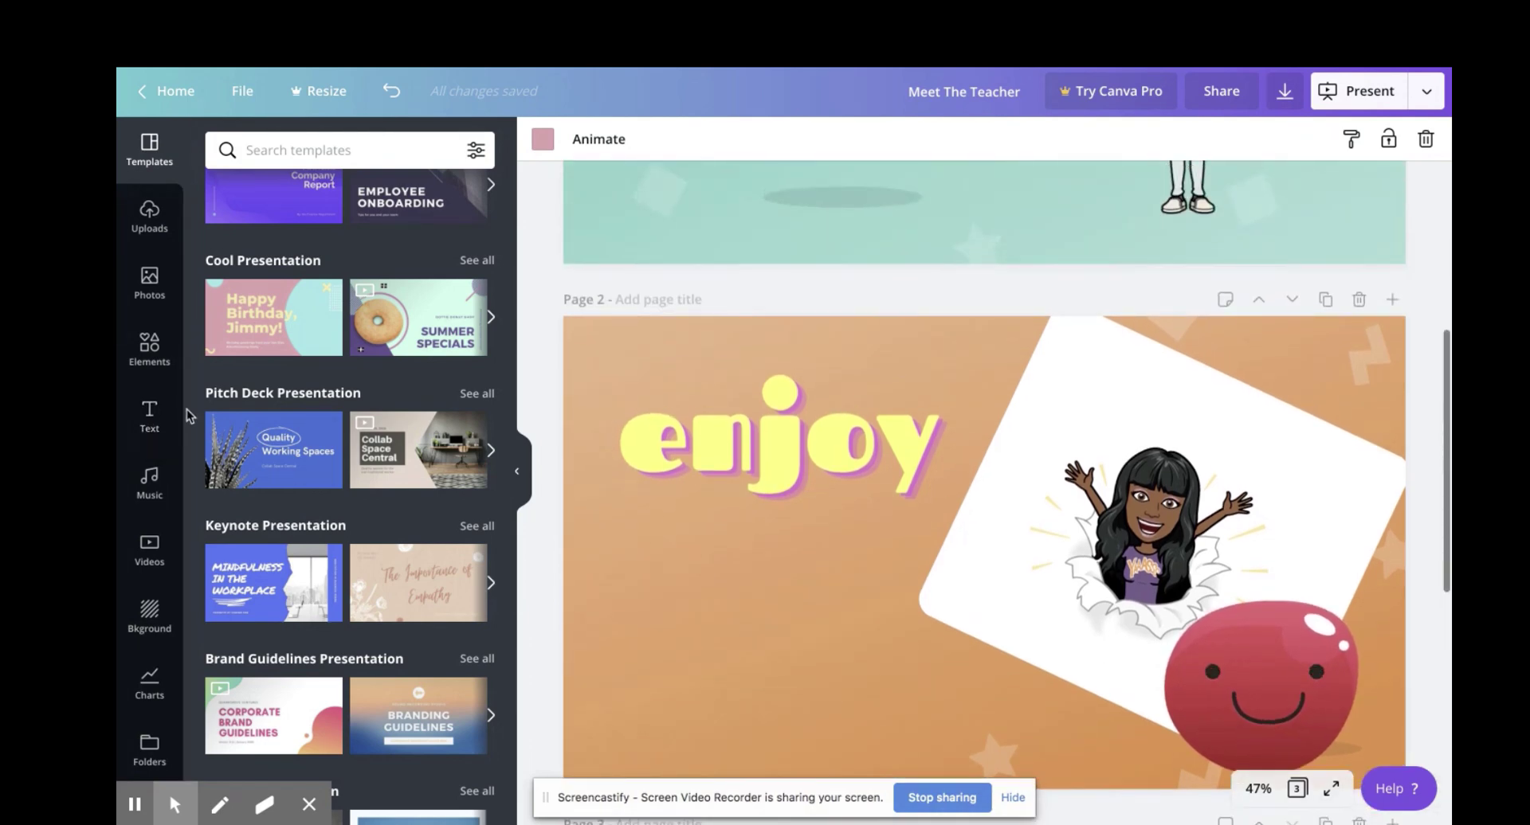
{"action": "left_click", "coordinate": [149, 430]}
{"action": "scroll", "coordinate": [334, 350], "scroll_direction": "down", "scroll_amount": 8}
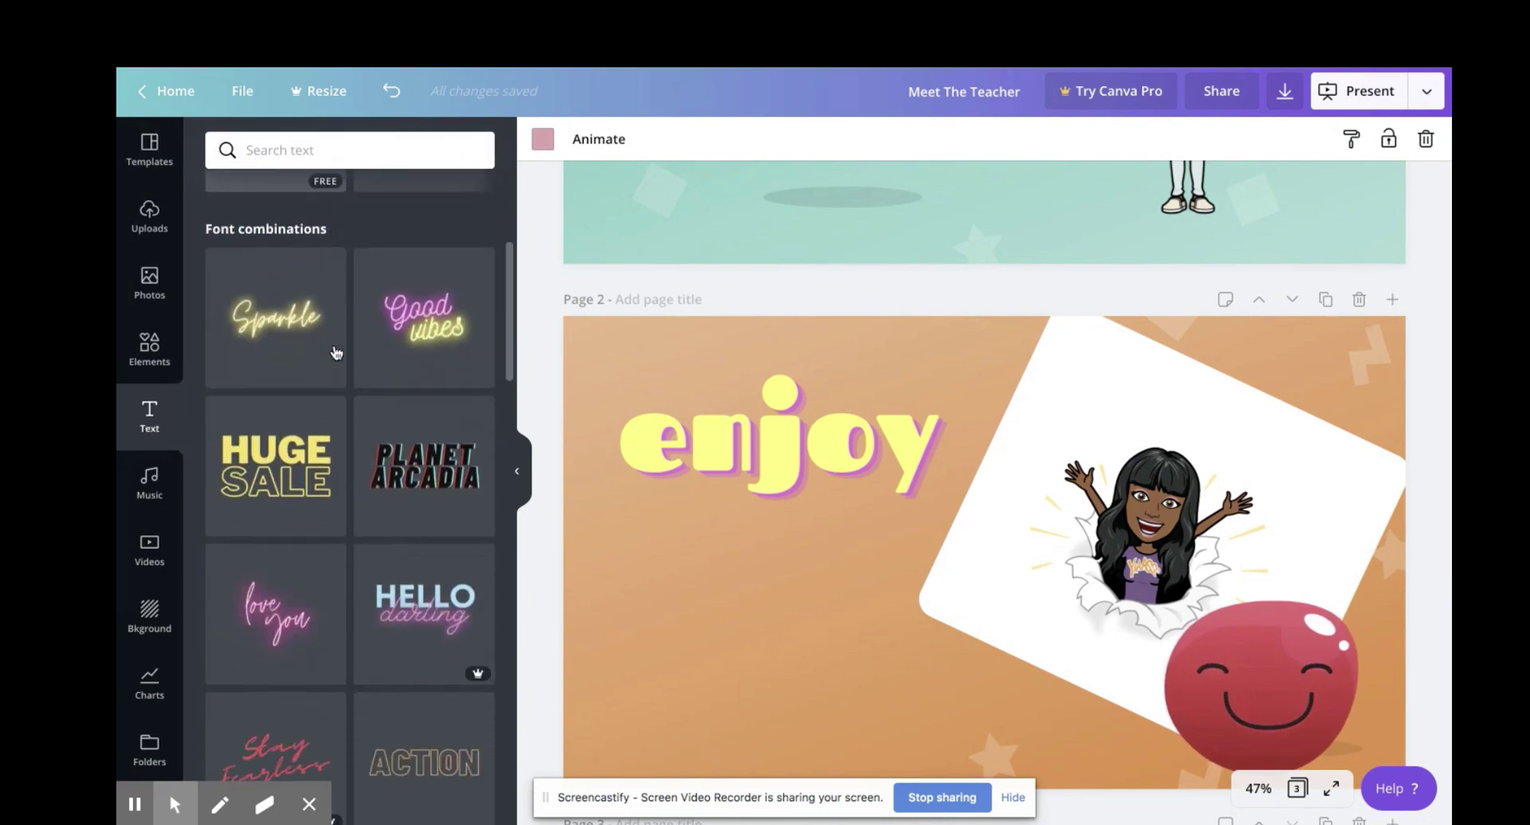
{"action": "scroll", "coordinate": [336, 352], "scroll_direction": "down", "scroll_amount": 3}
{"action": "scroll", "coordinate": [351, 363], "scroll_direction": "up", "scroll_amount": 8}
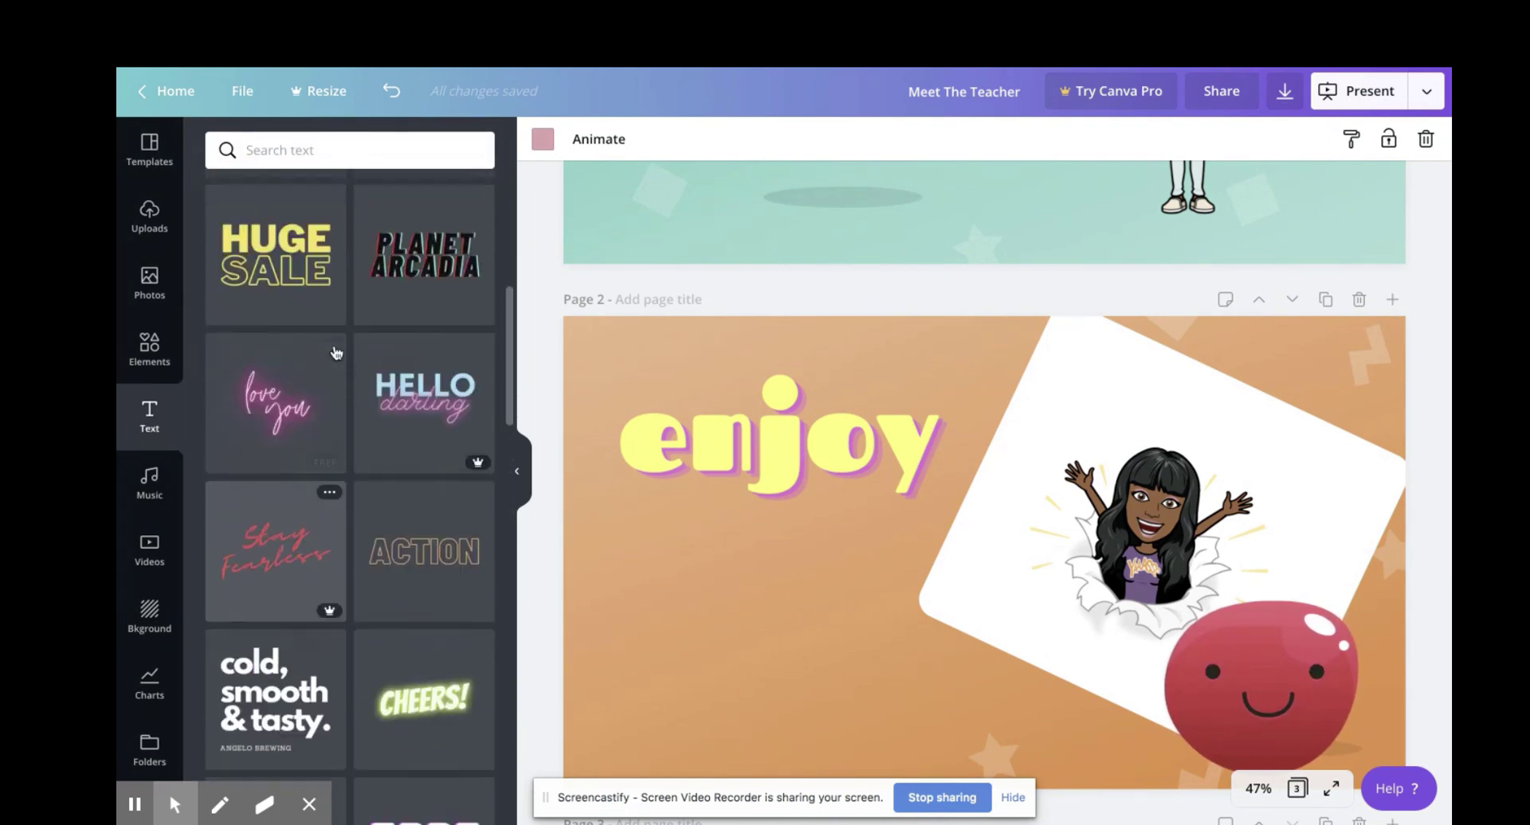
{"action": "scroll", "coordinate": [667, 480], "scroll_direction": "up", "scroll_amount": 5}
{"action": "scroll", "coordinate": [668, 468], "scroll_direction": "down", "scroll_amount": 7}
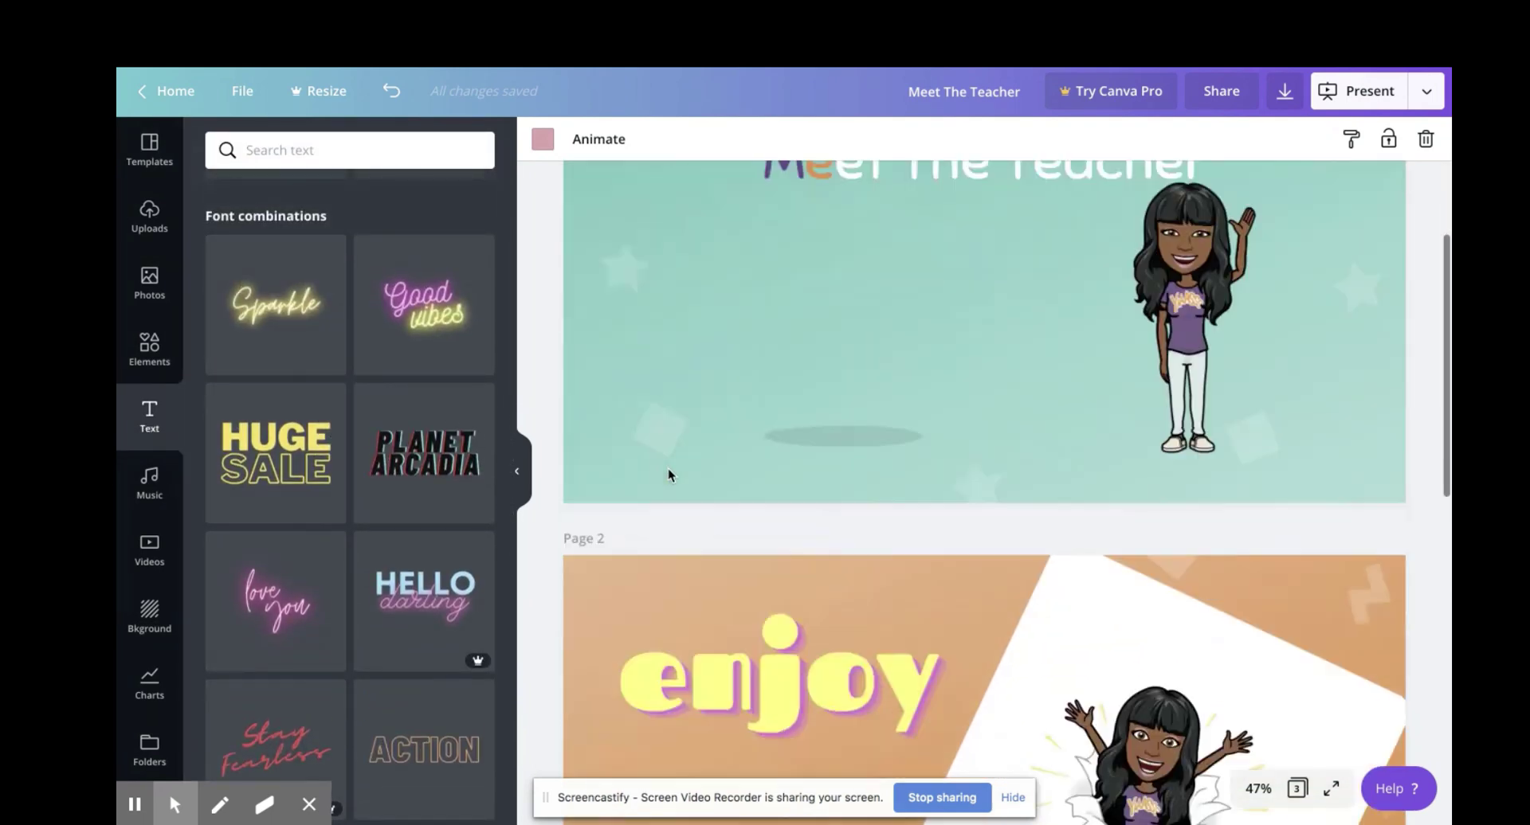
- Compare the green "Meet The Teacher" title page with the orange "enjoy" page
{"action": "scroll", "coordinate": [668, 468], "scroll_direction": "down", "scroll_amount": 5}
{"action": "scroll", "coordinate": [668, 469], "scroll_direction": "up", "scroll_amount": 6}
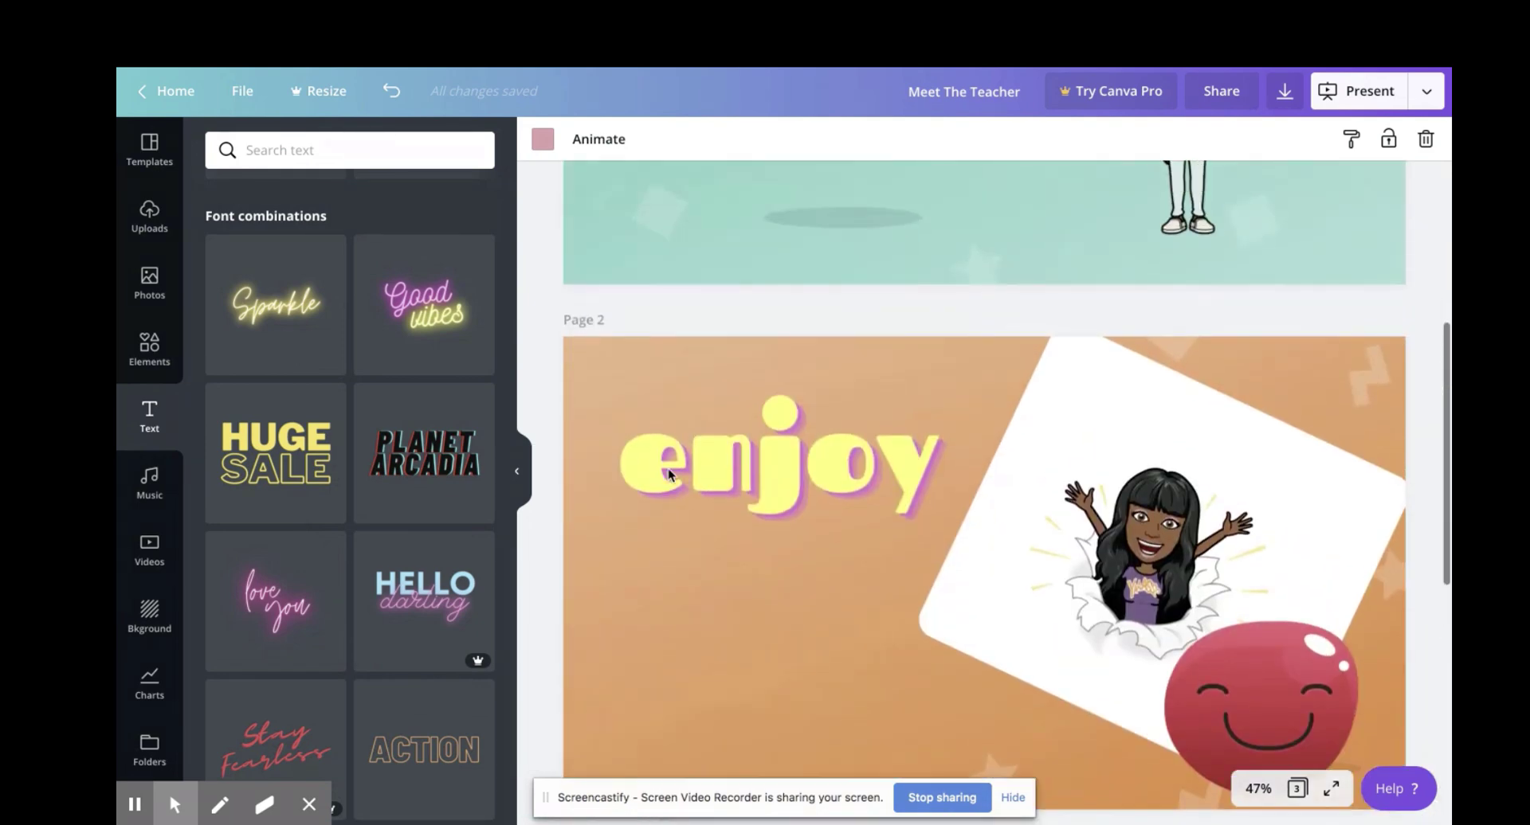
{"action": "scroll", "coordinate": [668, 469], "scroll_direction": "up", "scroll_amount": 5}
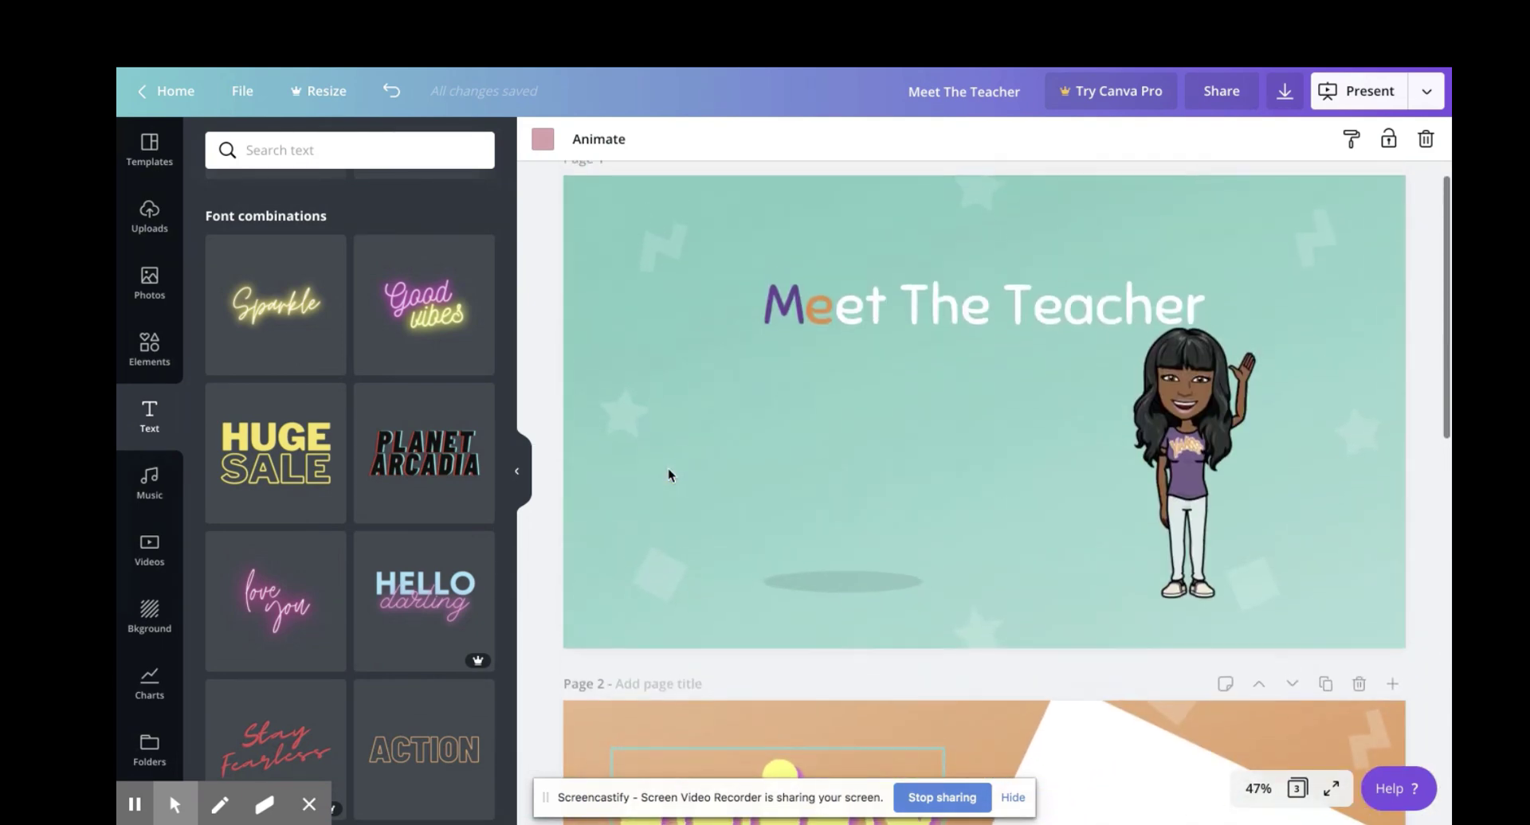
{"action": "scroll", "coordinate": [667, 468], "scroll_direction": "down", "scroll_amount": 5}
{"action": "scroll", "coordinate": [670, 475], "scroll_direction": "down", "scroll_amount": 1}
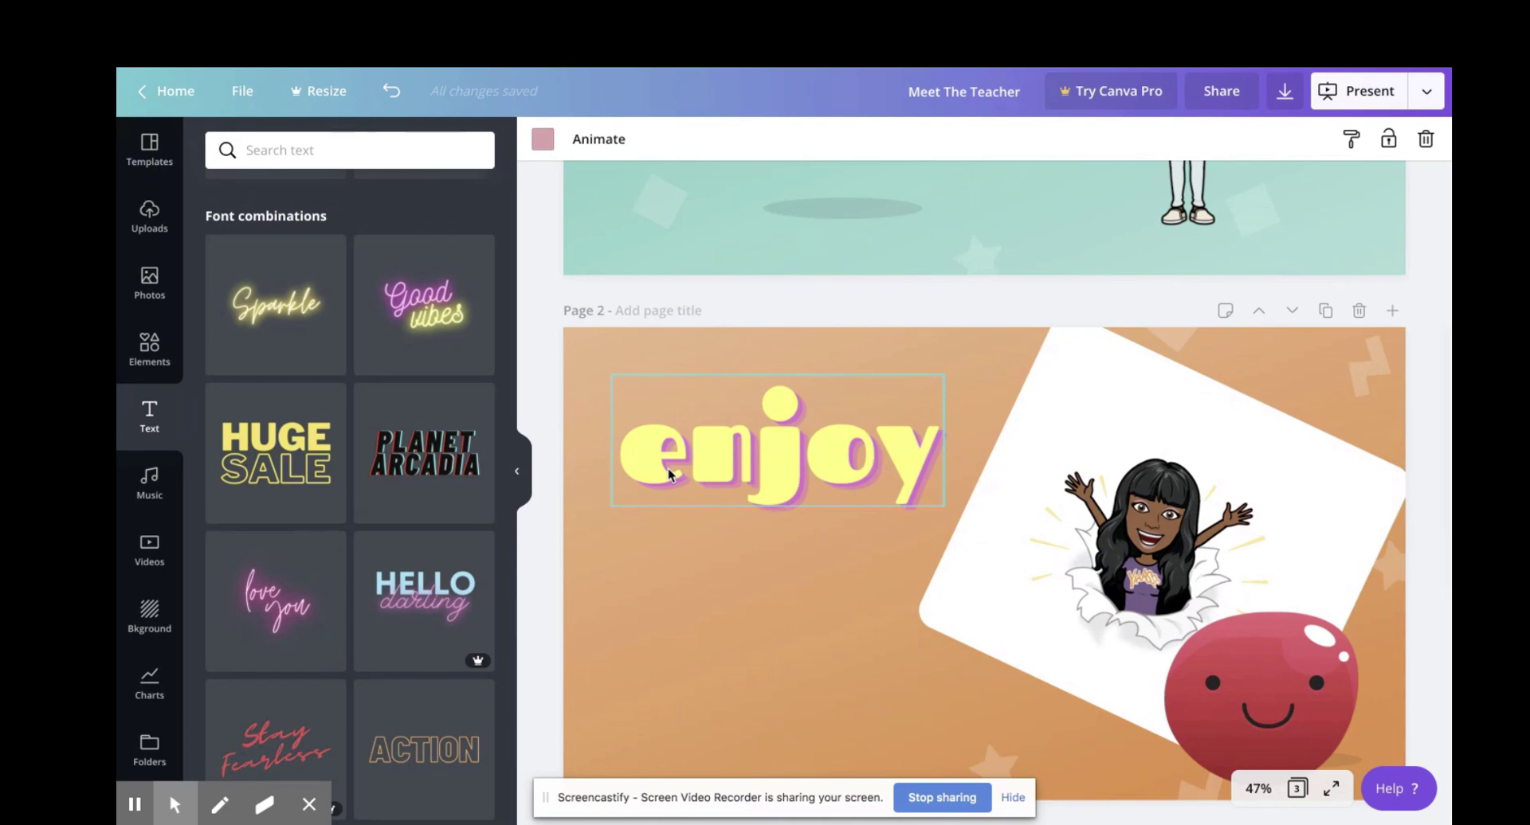
{"action": "scroll", "coordinate": [668, 472], "scroll_direction": "up", "scroll_amount": 4}
{"action": "scroll", "coordinate": [669, 472], "scroll_direction": "down", "scroll_amount": 2}
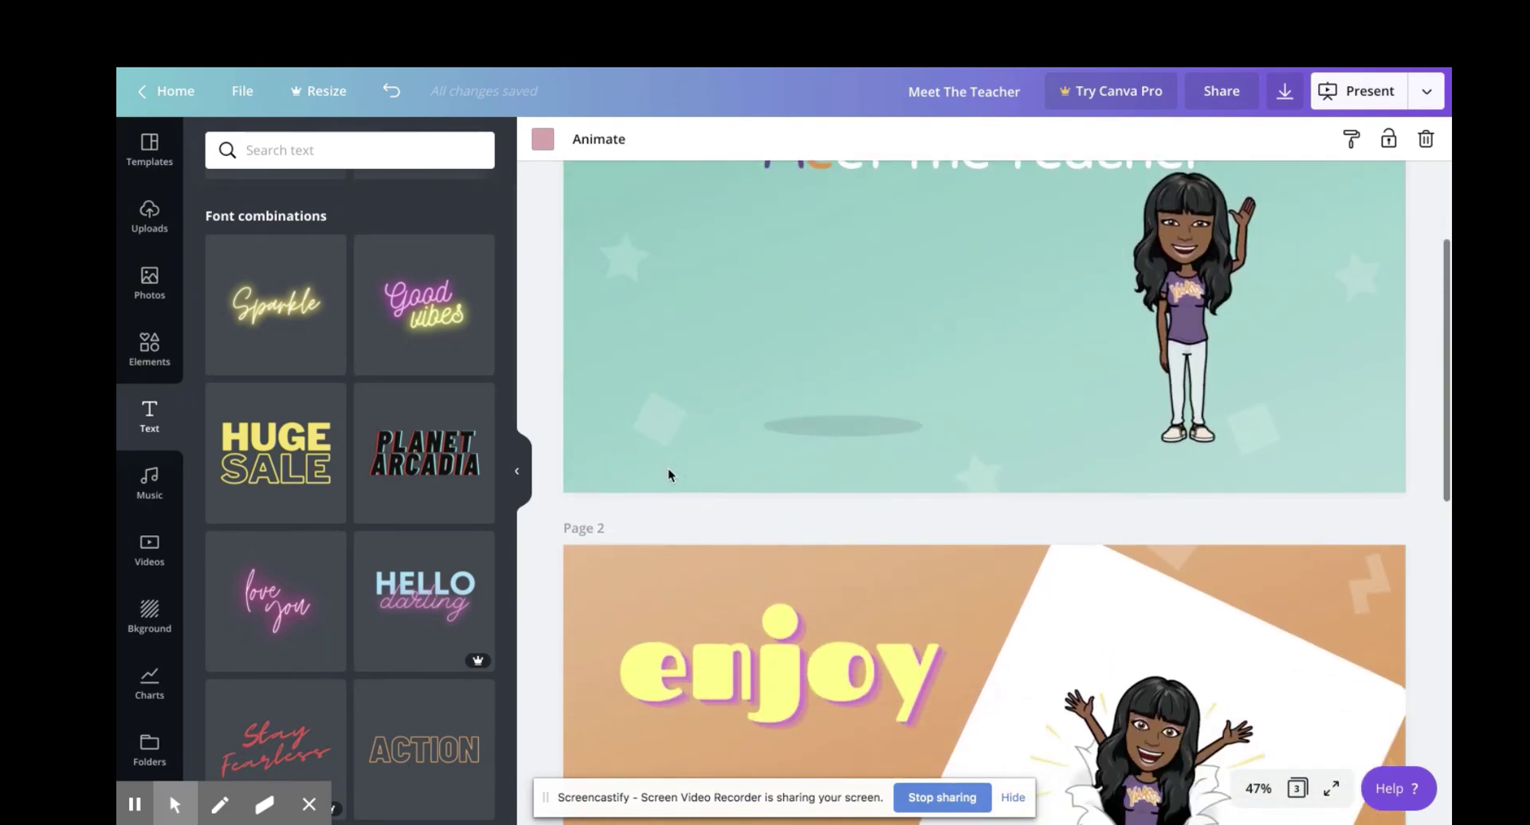
- Duplicate the green "Meet The Teacher" title page twice
{"action": "scroll", "coordinate": [667, 474], "scroll_direction": "up", "scroll_amount": 4}
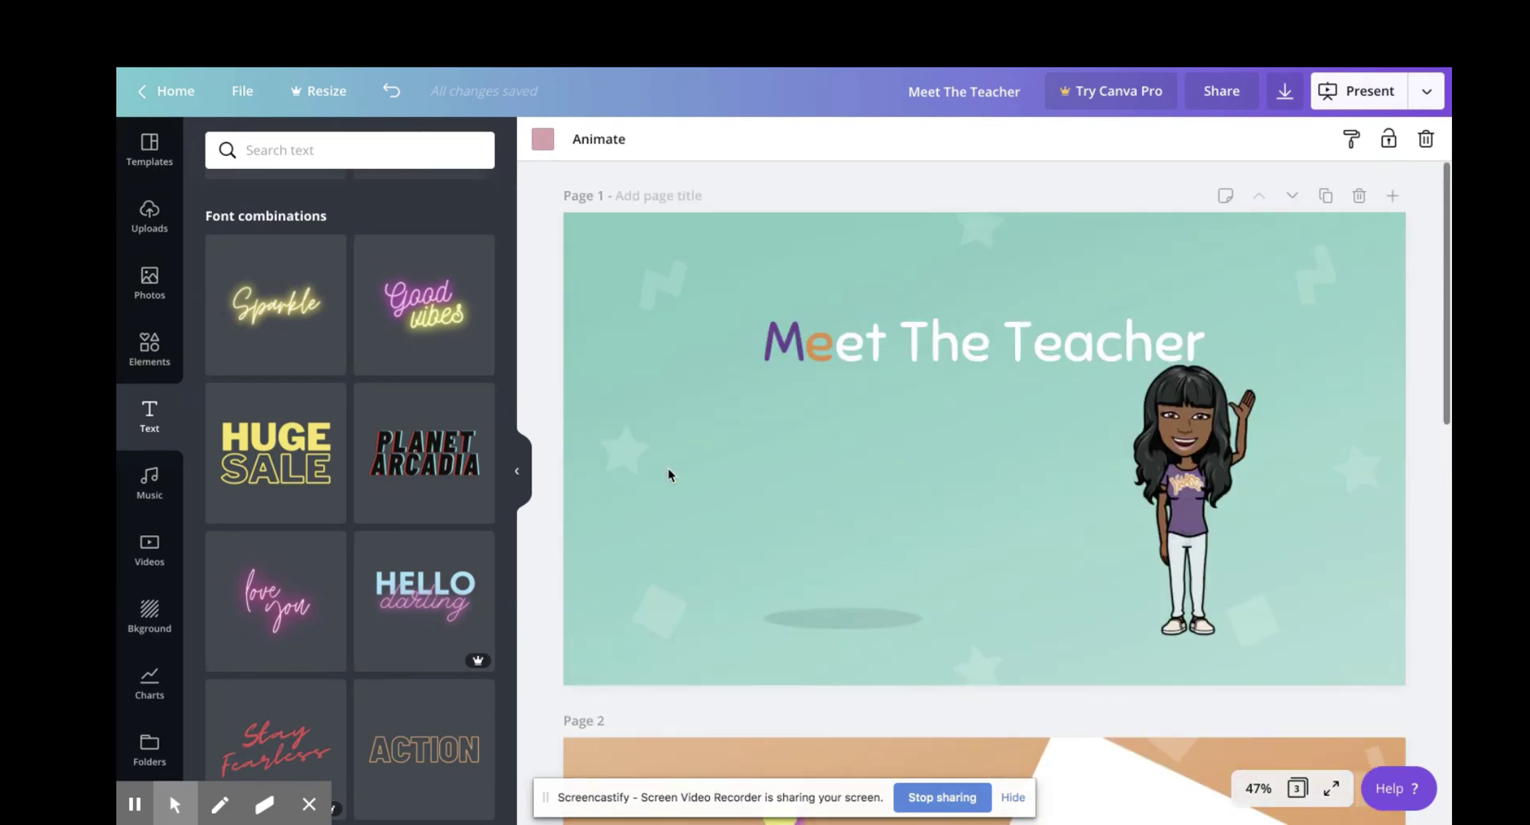
{"action": "left_click", "coordinate": [1326, 197]}
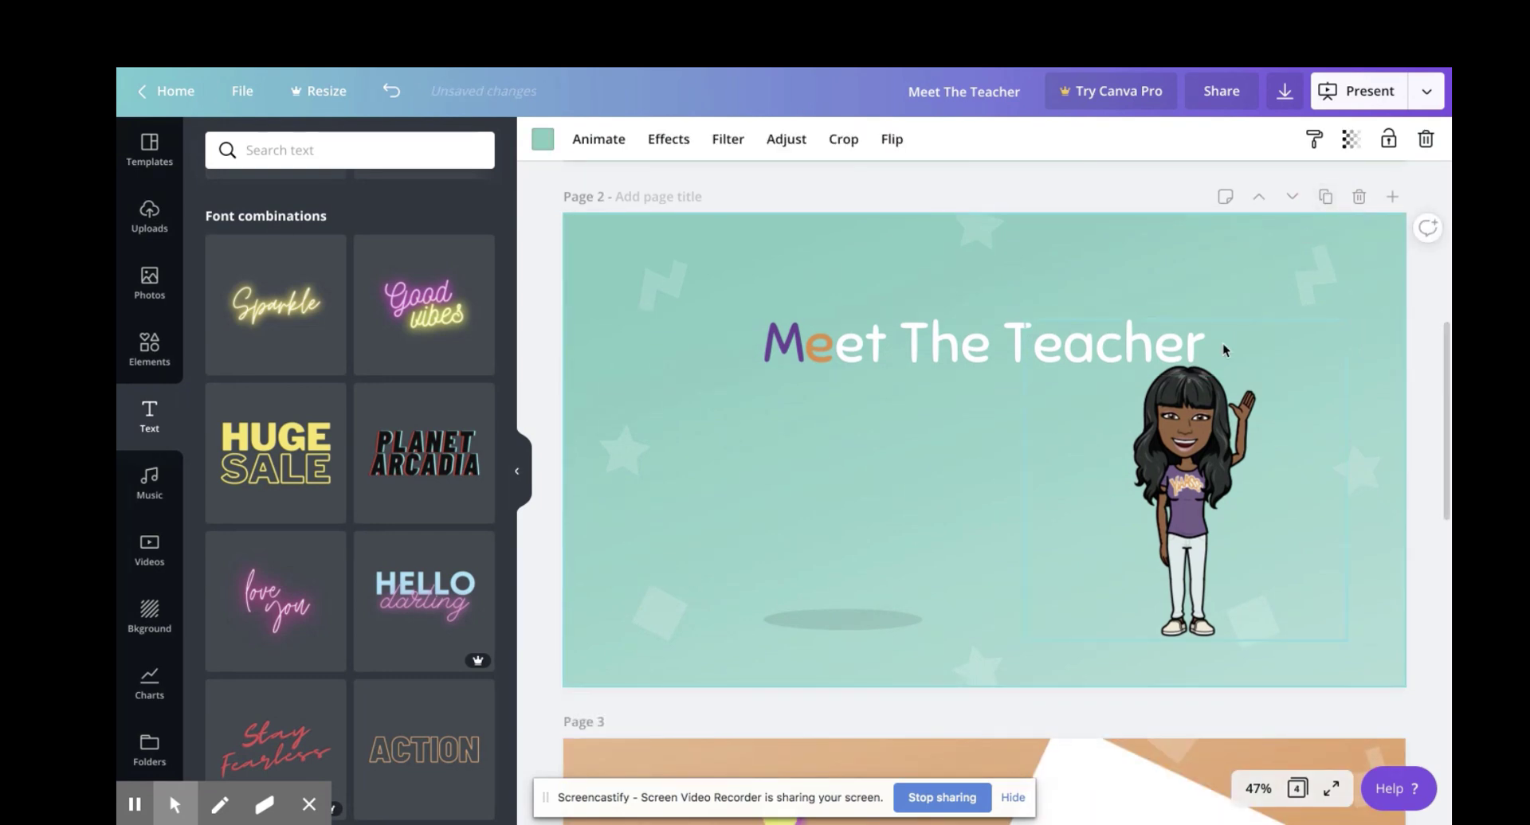
{"action": "scroll", "coordinate": [1224, 349], "scroll_direction": "up", "scroll_amount": 8}
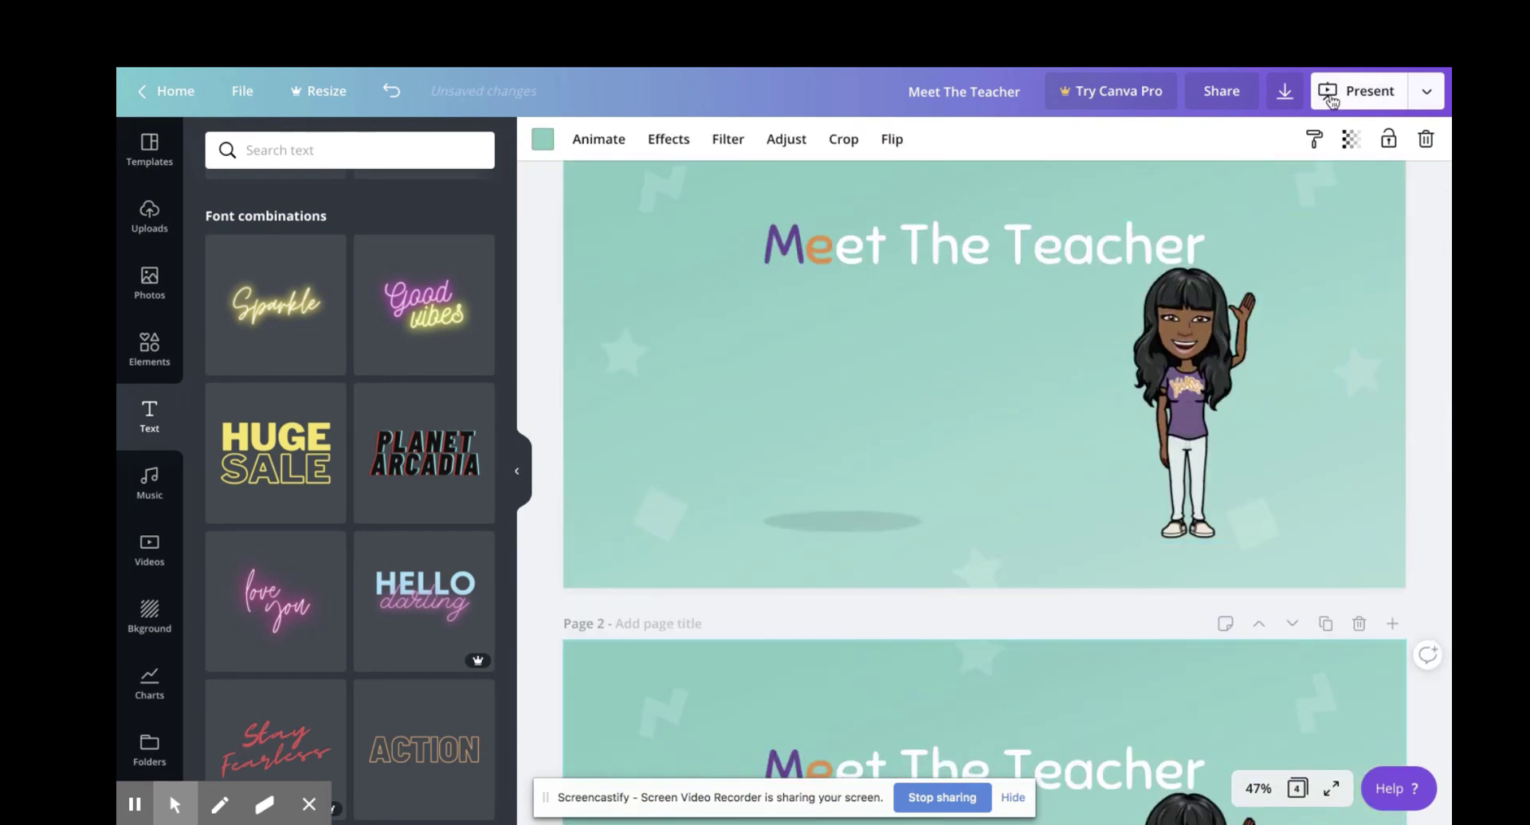
{"action": "scroll", "coordinate": [1329, 179], "scroll_direction": "up", "scroll_amount": 2}
{"action": "left_click", "coordinate": [1325, 193]}
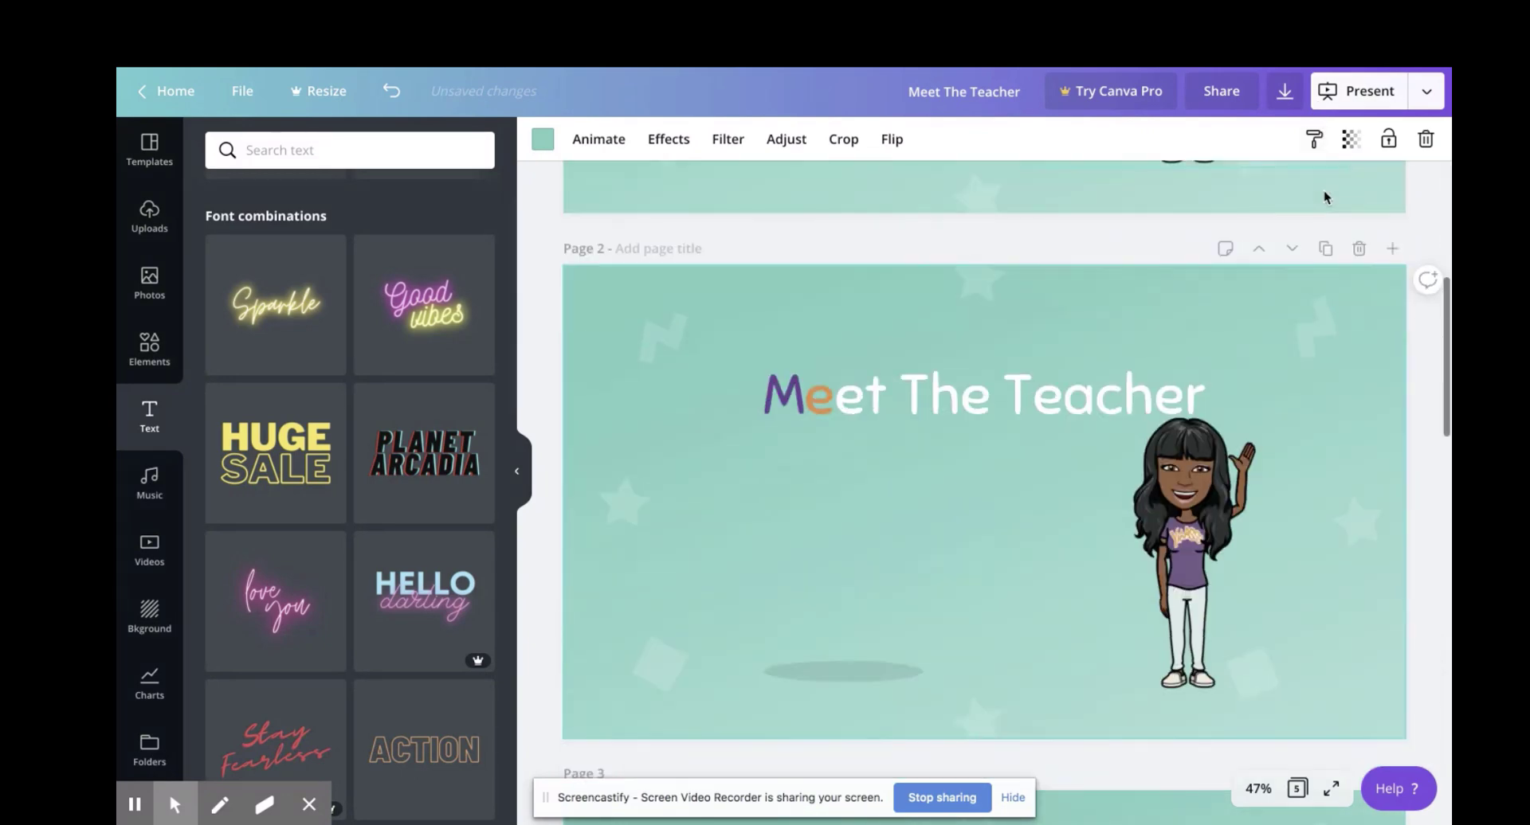
- Duplicate the orange "enjoy" page twice
{"action": "scroll", "coordinate": [1241, 389], "scroll_direction": "down", "scroll_amount": 20}
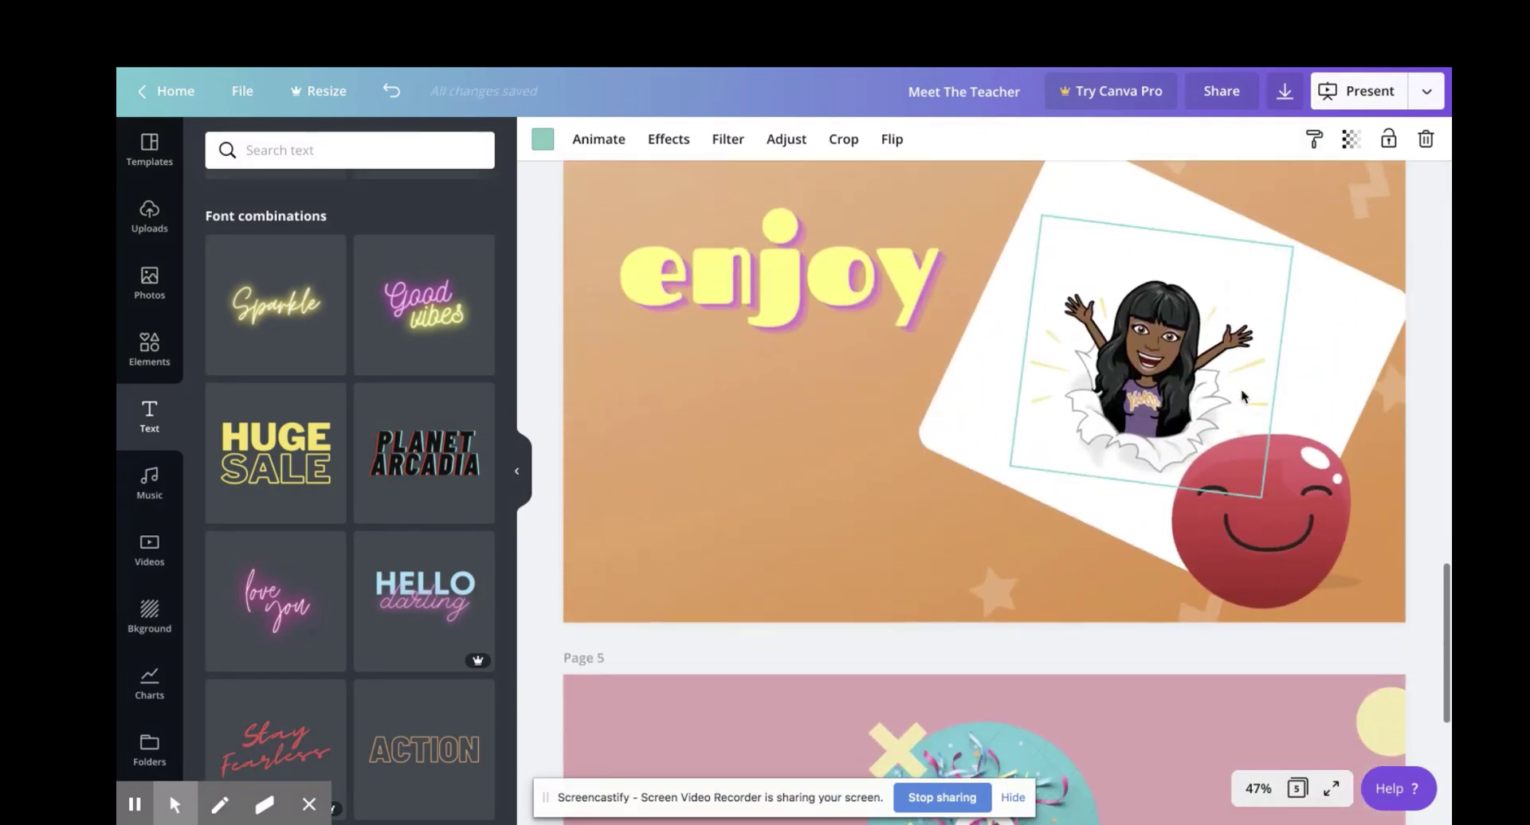
{"action": "scroll", "coordinate": [1278, 360], "scroll_direction": "up", "scroll_amount": 3}
{"action": "left_click", "coordinate": [1326, 271]}
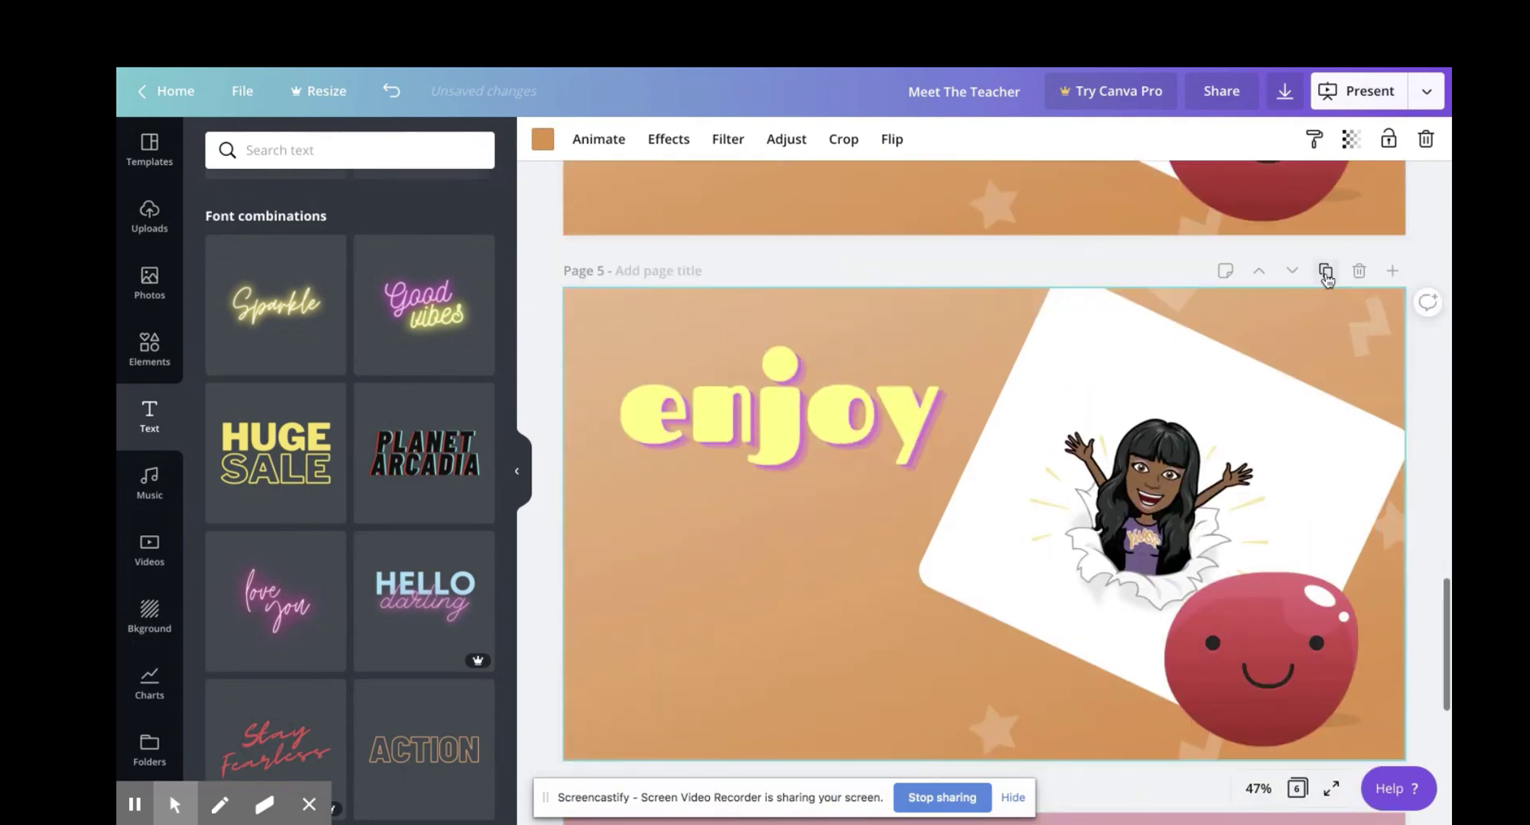
{"action": "left_click", "coordinate": [1326, 271]}
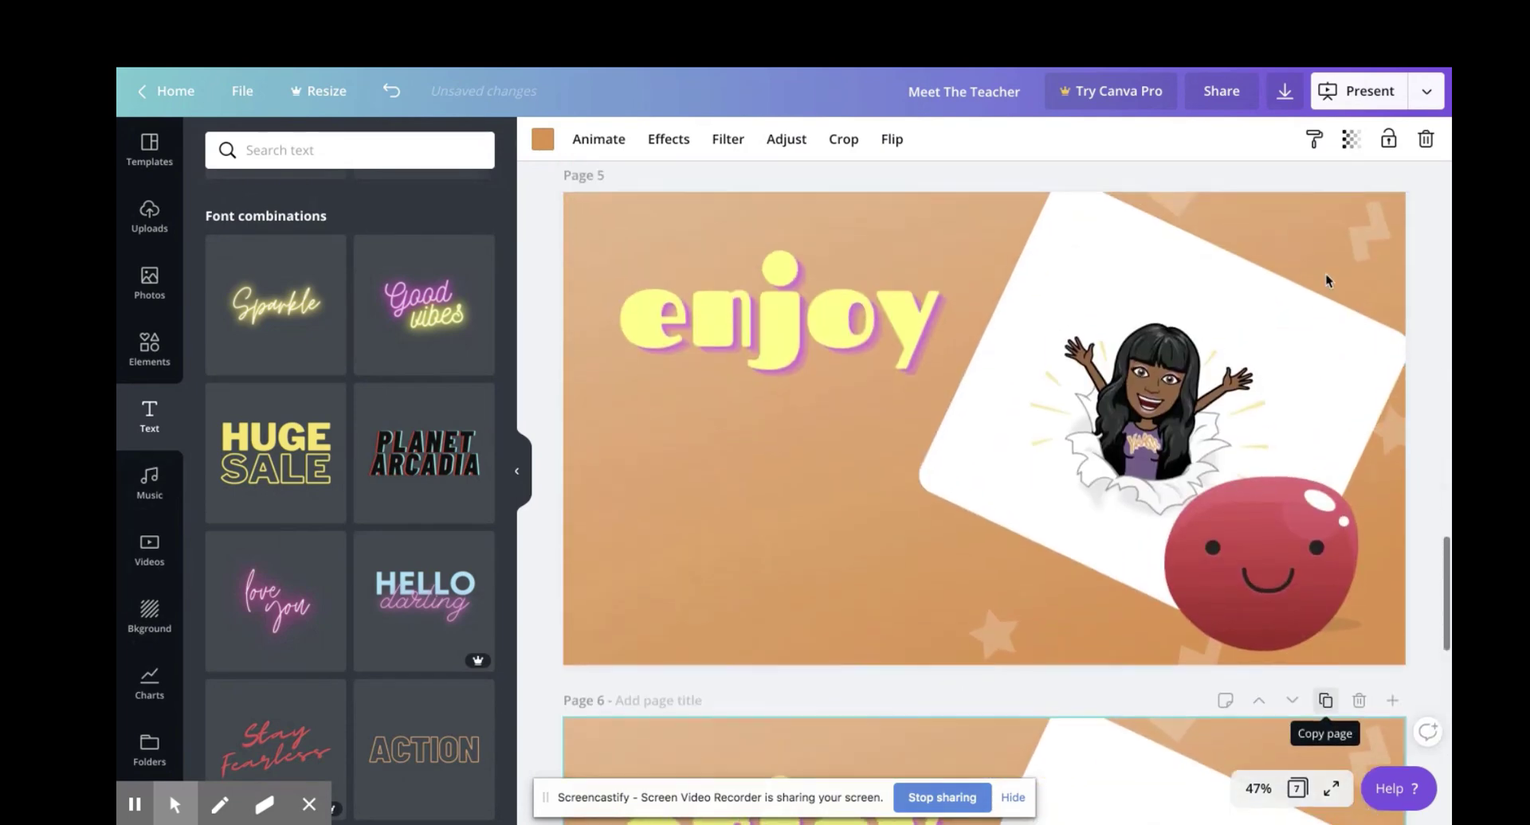
- Look through all pages of the presentation, including the copied title and "enjoy" pages
{"action": "scroll", "coordinate": [1327, 279], "scroll_direction": "up", "scroll_amount": 10}
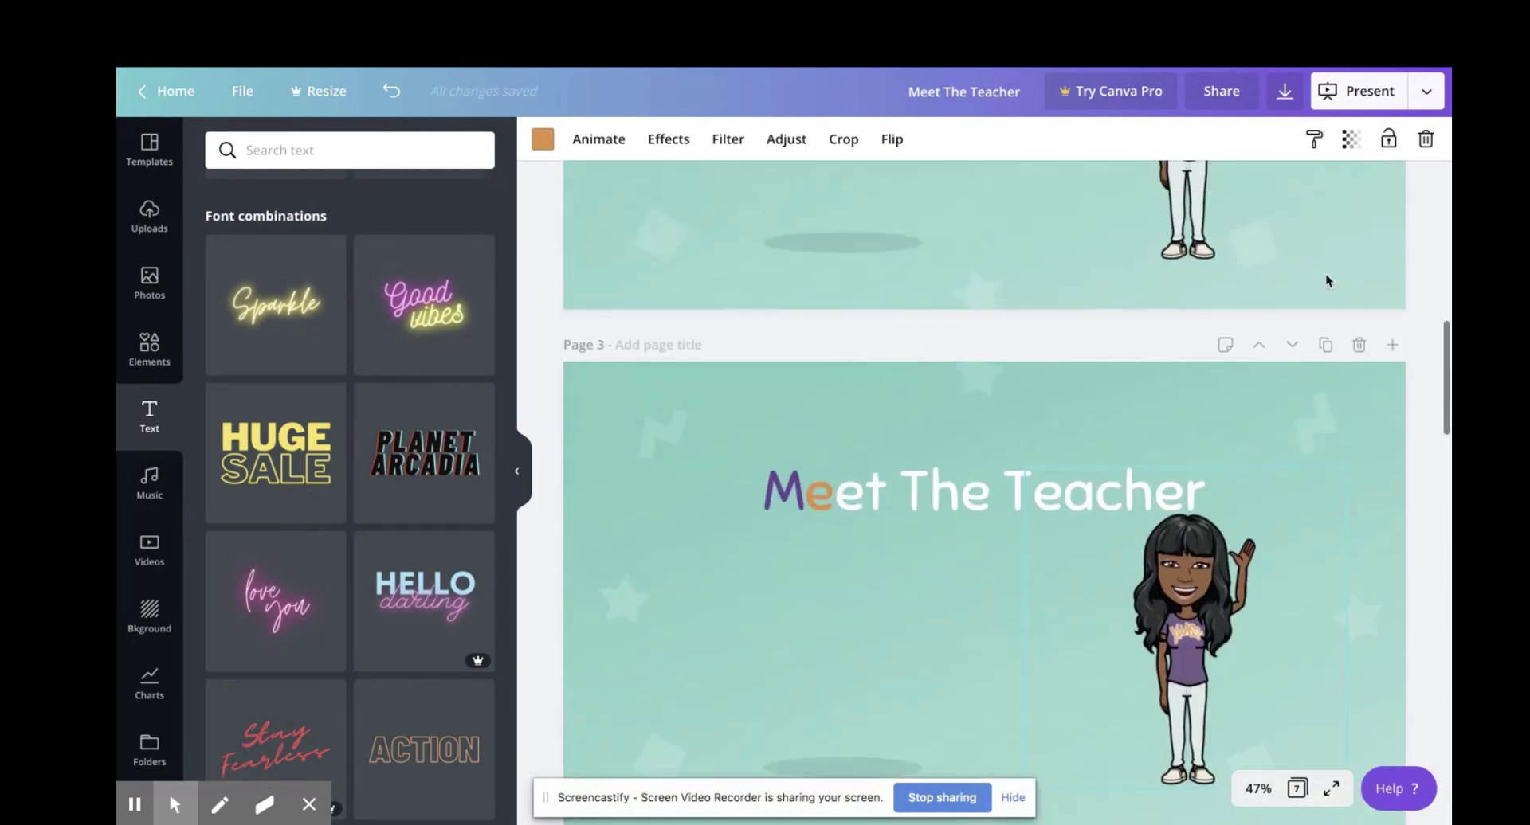
{"action": "scroll", "coordinate": [1326, 281], "scroll_direction": "up", "scroll_amount": 8}
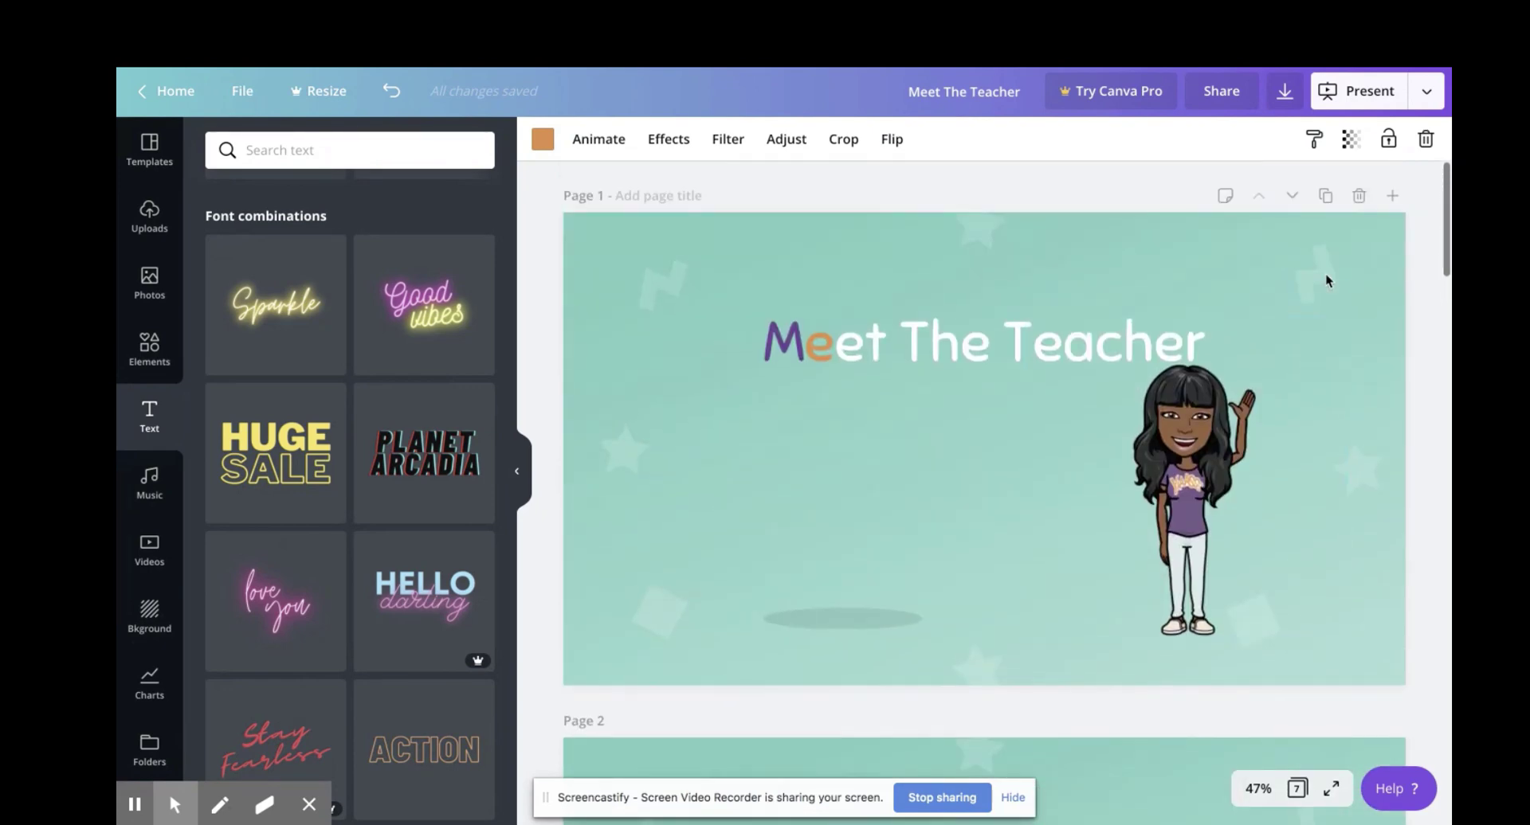
{"action": "scroll", "coordinate": [1326, 280], "scroll_direction": "down", "scroll_amount": 10}
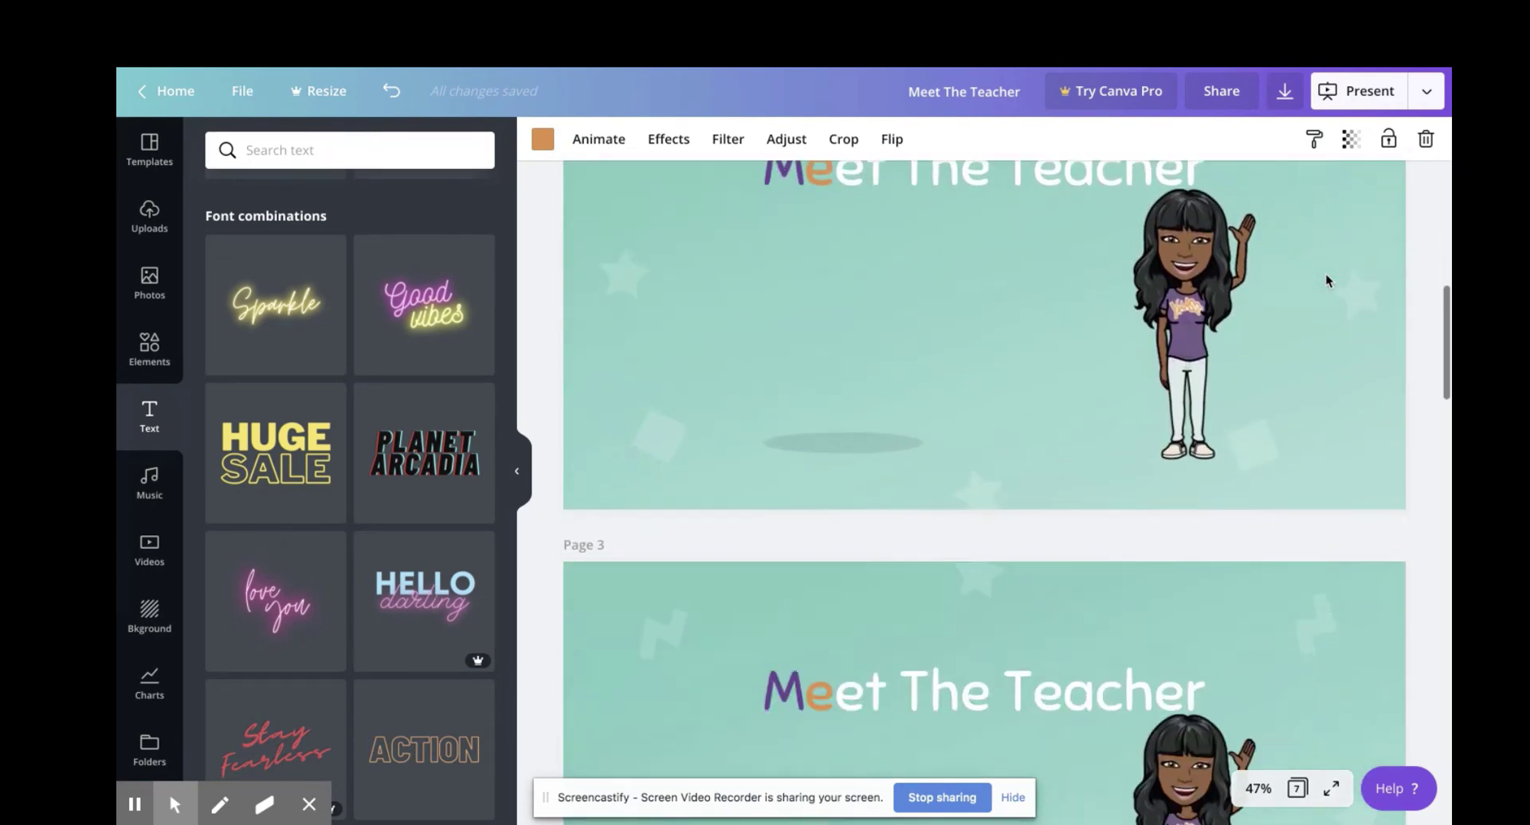
{"action": "scroll", "coordinate": [1326, 281], "scroll_direction": "down", "scroll_amount": 15}
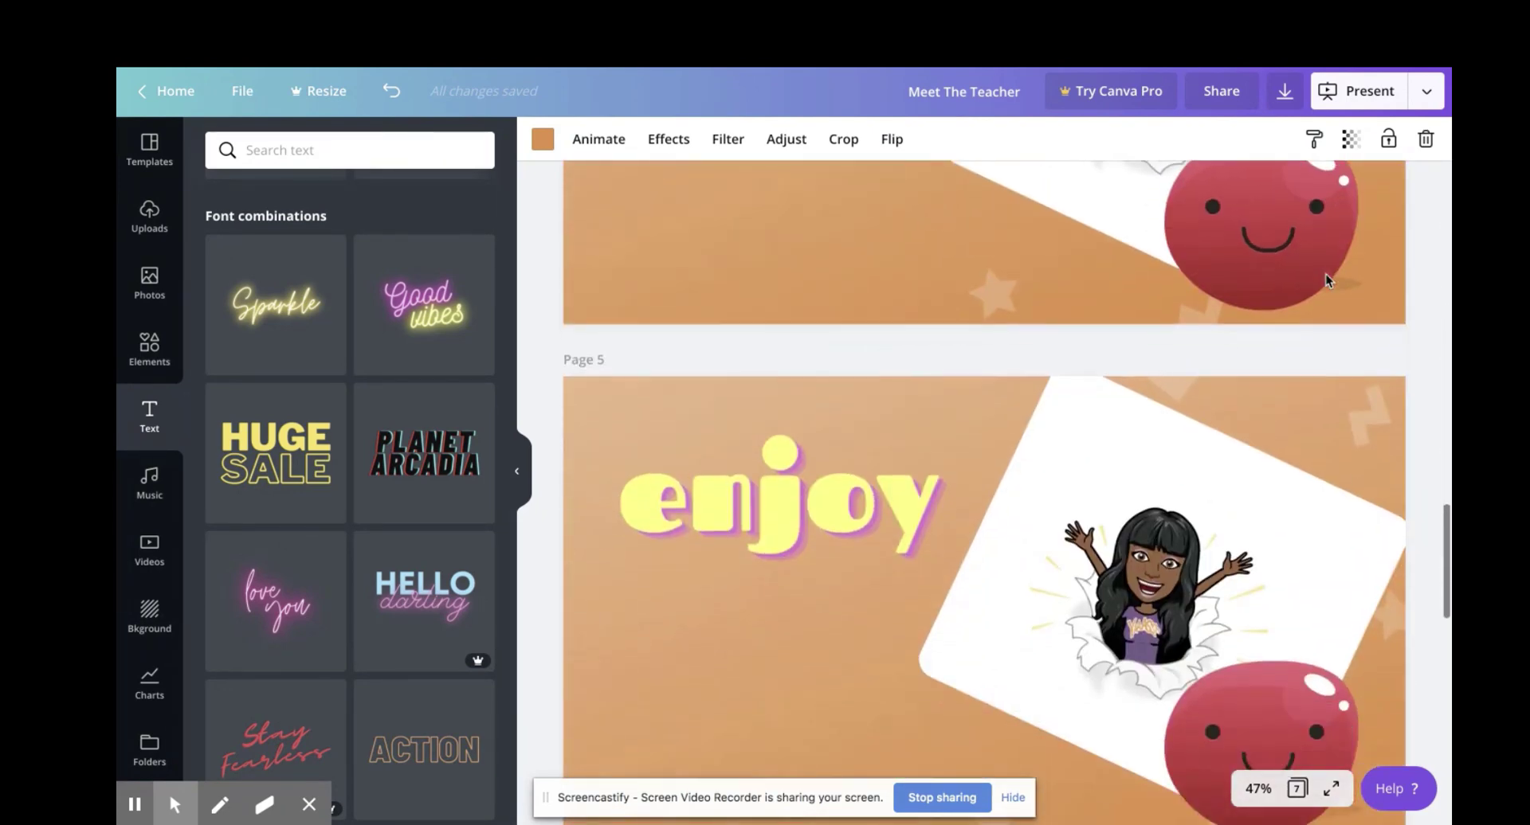
{"action": "scroll", "coordinate": [1326, 281], "scroll_direction": "down", "scroll_amount": 10}
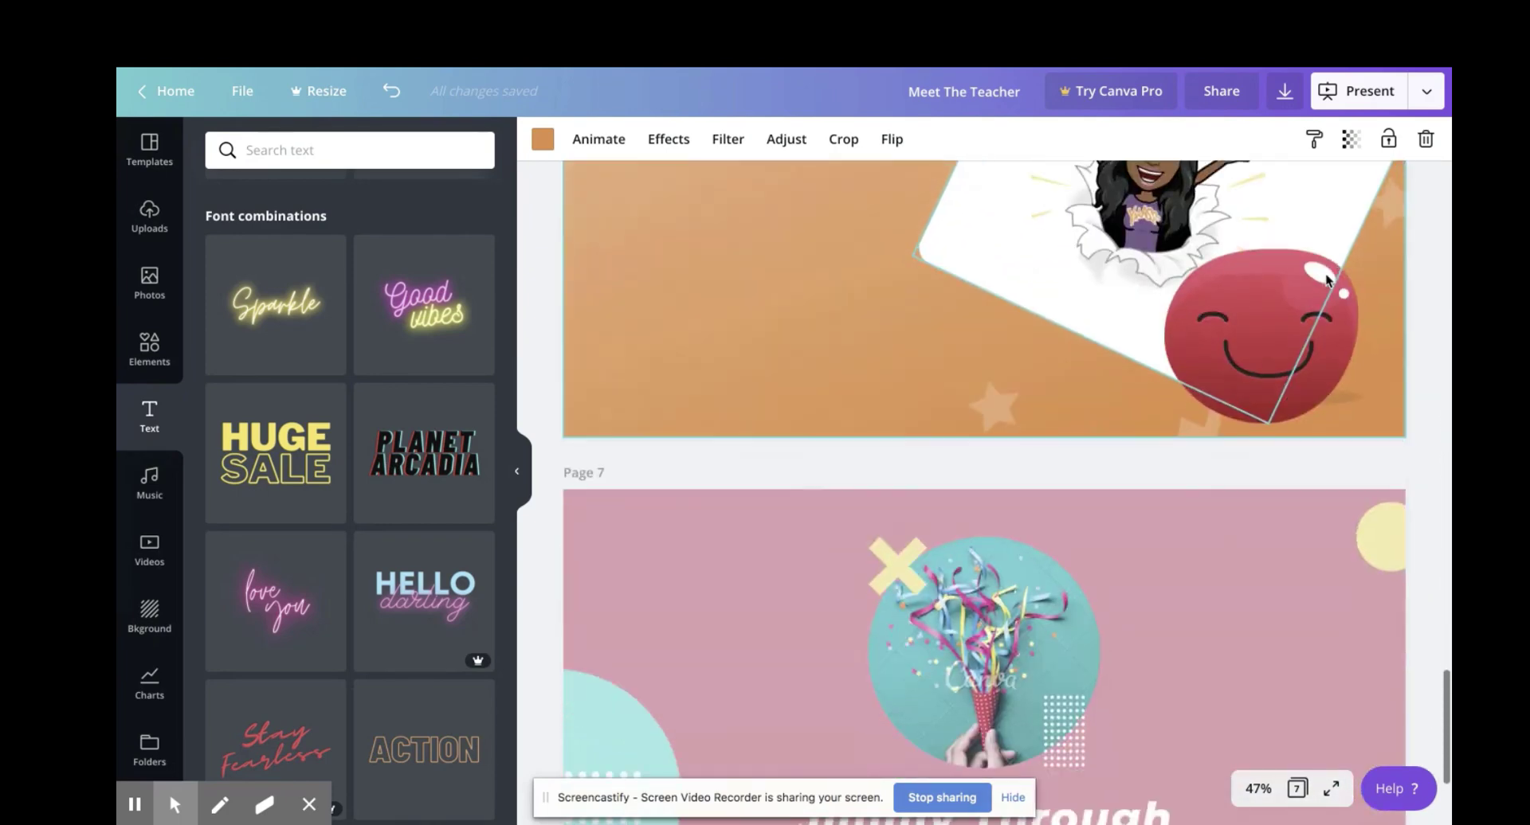
{"action": "scroll", "coordinate": [1326, 274], "scroll_direction": "up", "scroll_amount": 10}
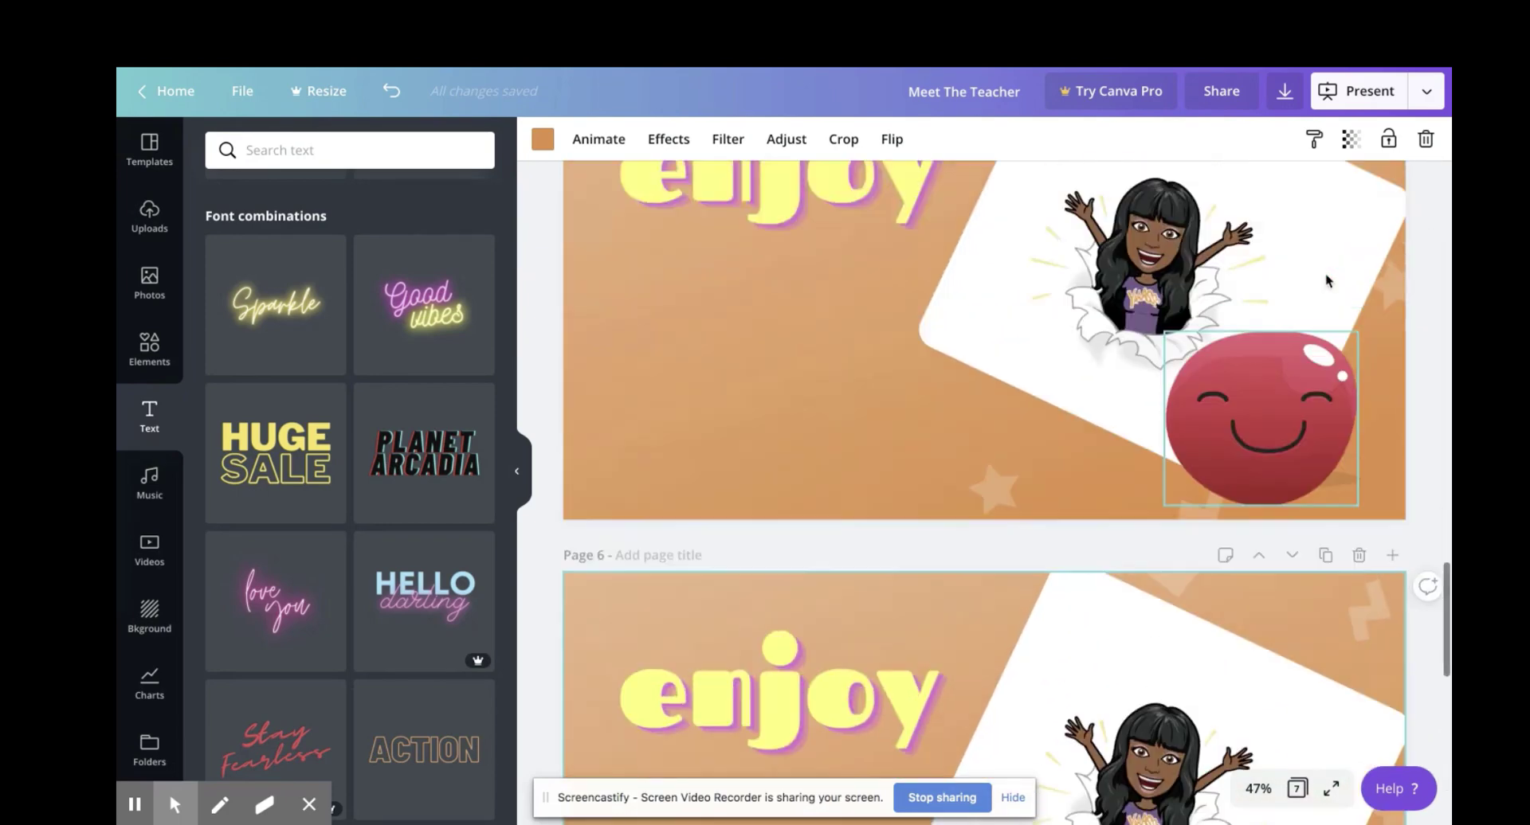
{"action": "scroll", "coordinate": [1325, 278], "scroll_direction": "up", "scroll_amount": 5}
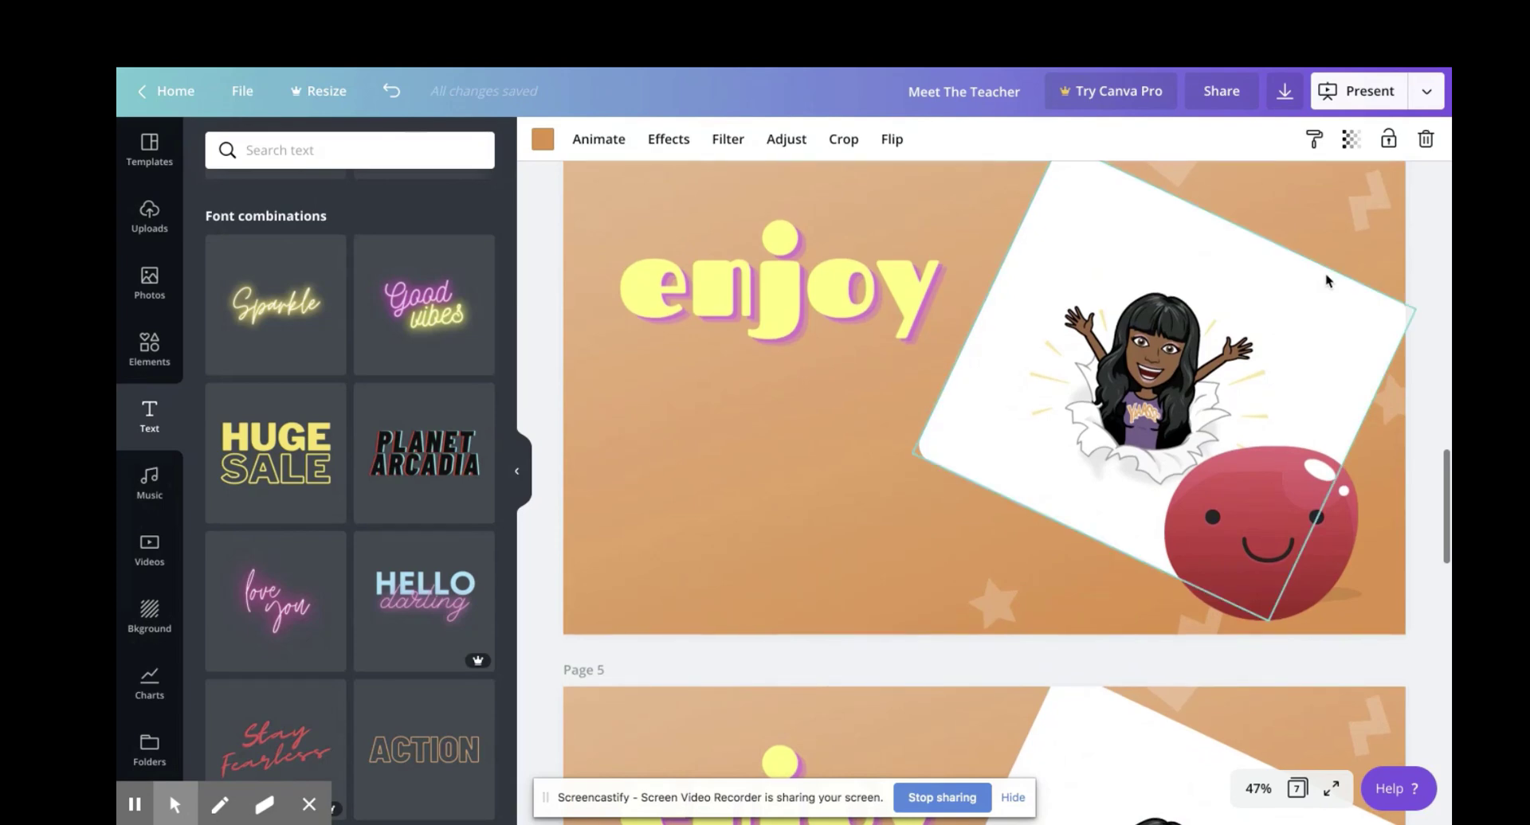
- Delete the two duplicate "Meet The Teacher" pages, keeping only the original title page
{"action": "scroll", "coordinate": [1328, 281], "scroll_direction": "up", "scroll_amount": 4}
{"action": "scroll", "coordinate": [1326, 272], "scroll_direction": "up", "scroll_amount": 5}
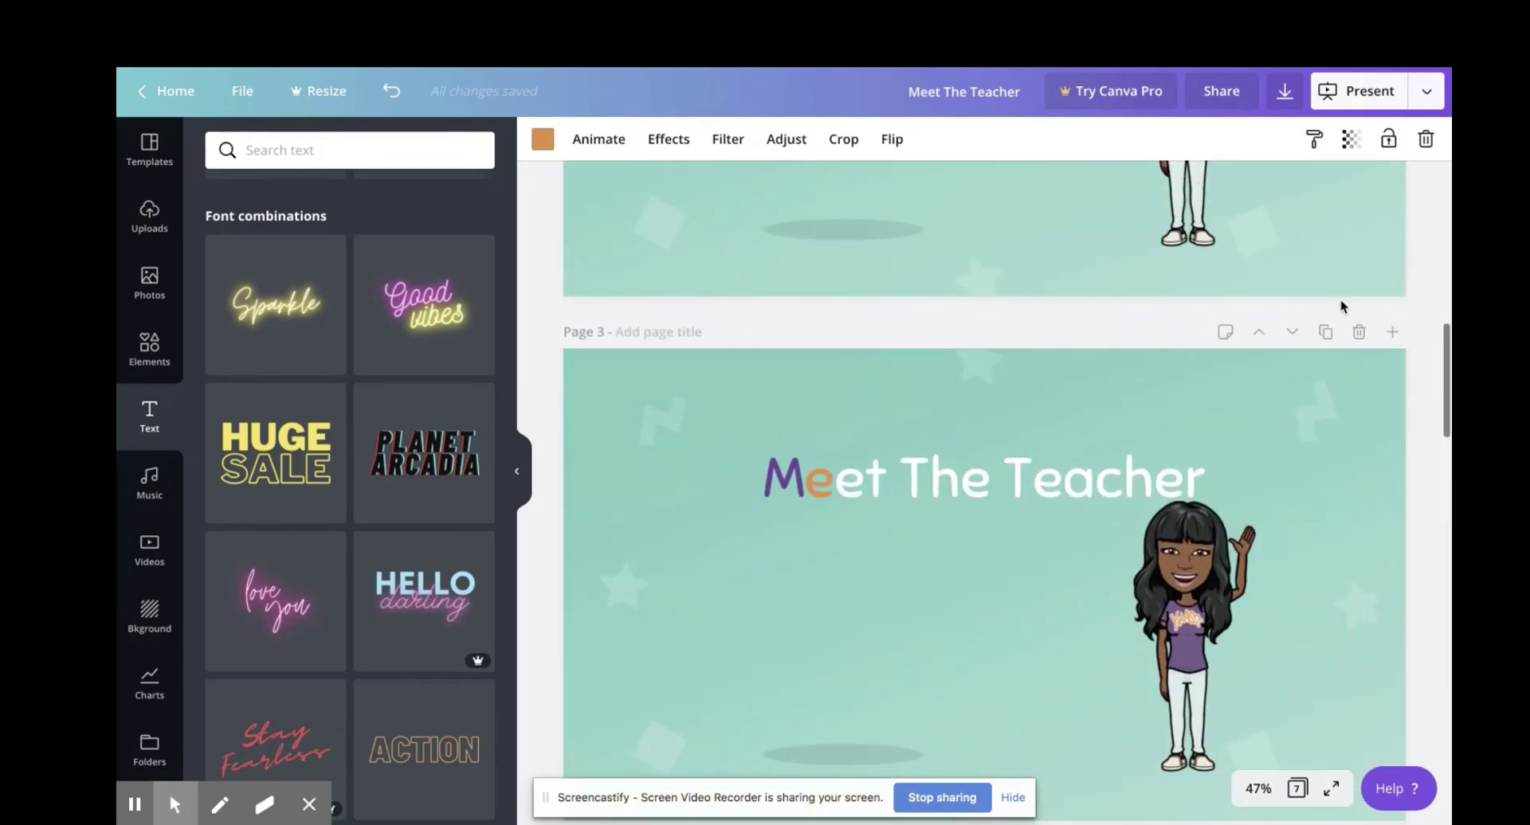
{"action": "left_click", "coordinate": [1359, 333]}
{"action": "scroll", "coordinate": [1356, 327], "scroll_direction": "up", "scroll_amount": 5}
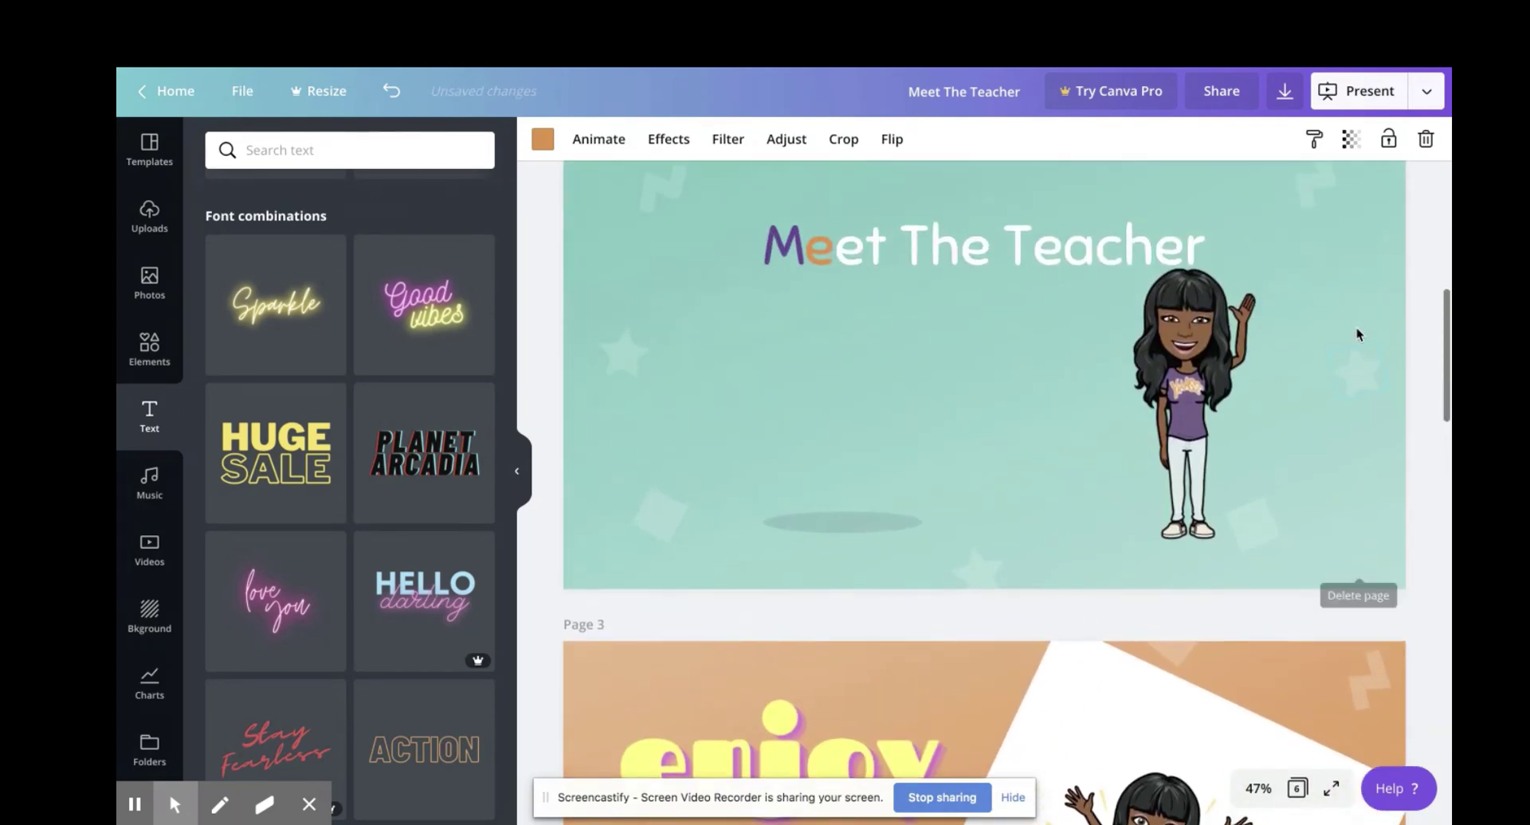
{"action": "scroll", "coordinate": [1356, 311], "scroll_direction": "up", "scroll_amount": 1}
{"action": "left_click", "coordinate": [1357, 292]}
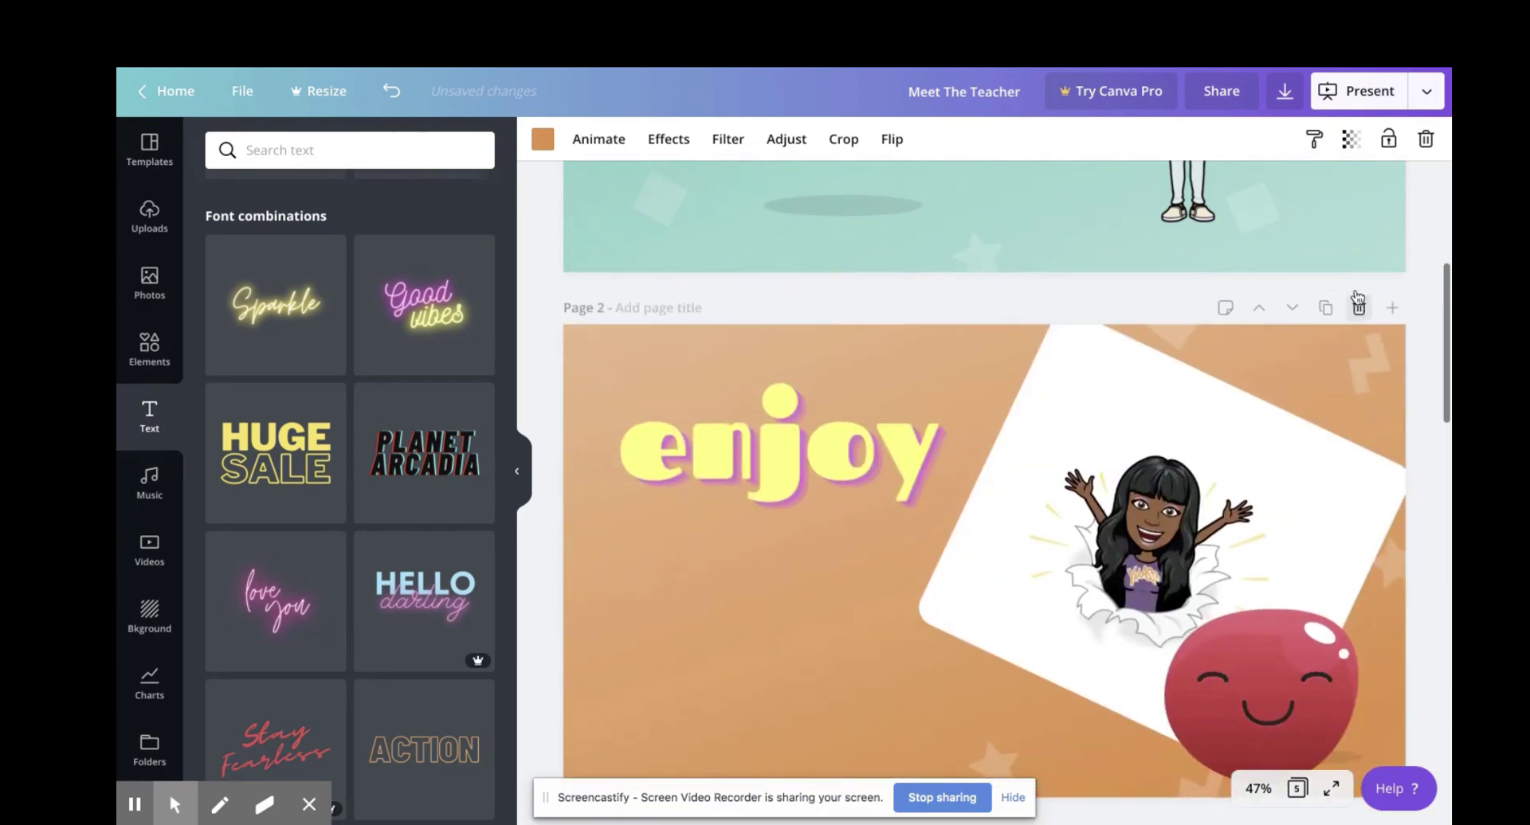
- Check the order of the remaining pages around the title page and the first "enjoy" page
{"action": "scroll", "coordinate": [1356, 290], "scroll_direction": "up", "scroll_amount": 1}
{"action": "scroll", "coordinate": [1355, 290], "scroll_direction": "up", "scroll_amount": 3}
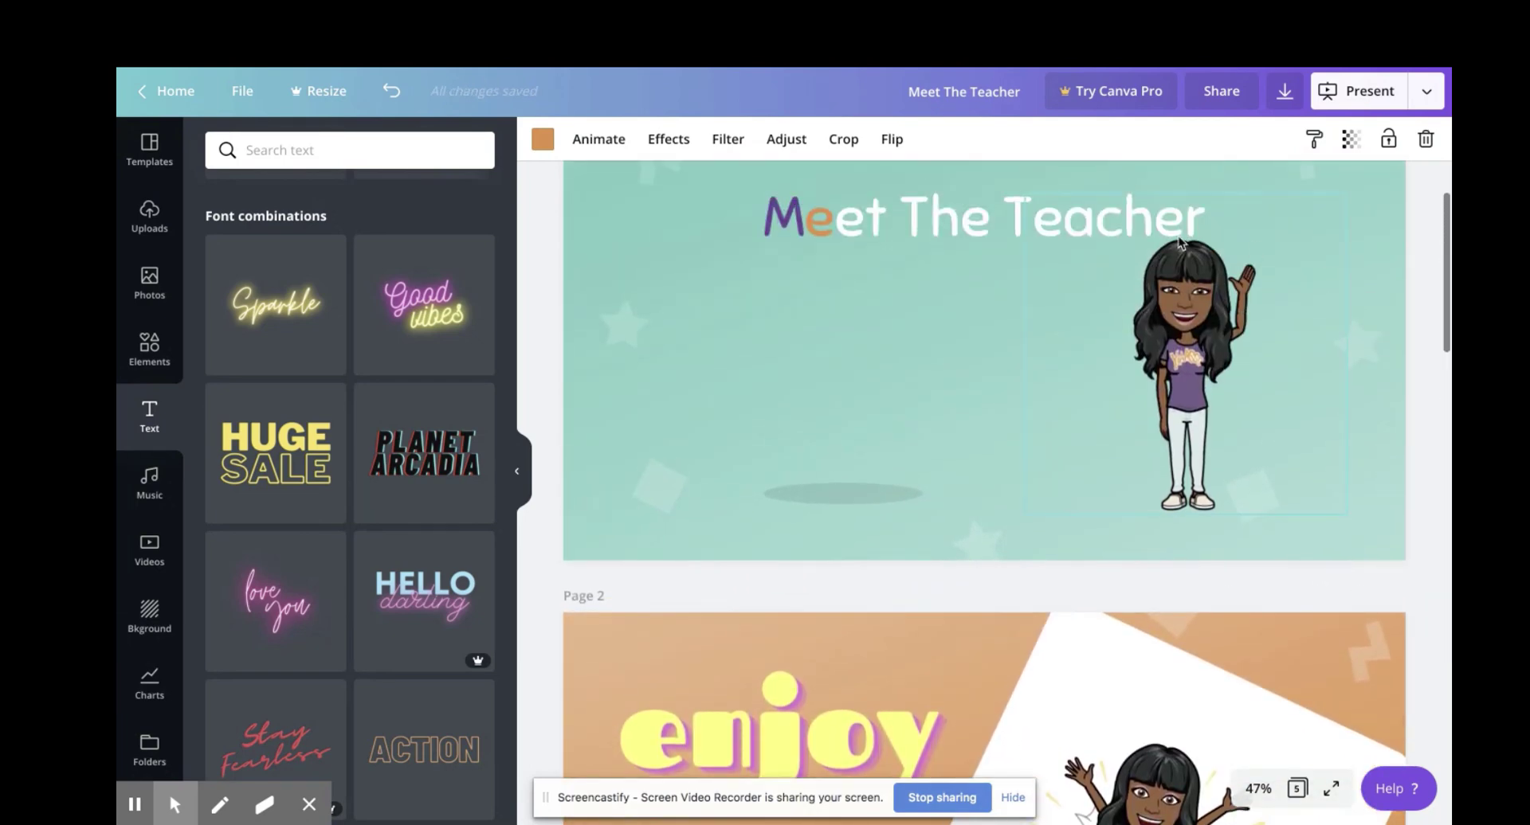
{"action": "scroll", "coordinate": [1327, 342], "scroll_direction": "down", "scroll_amount": 4}
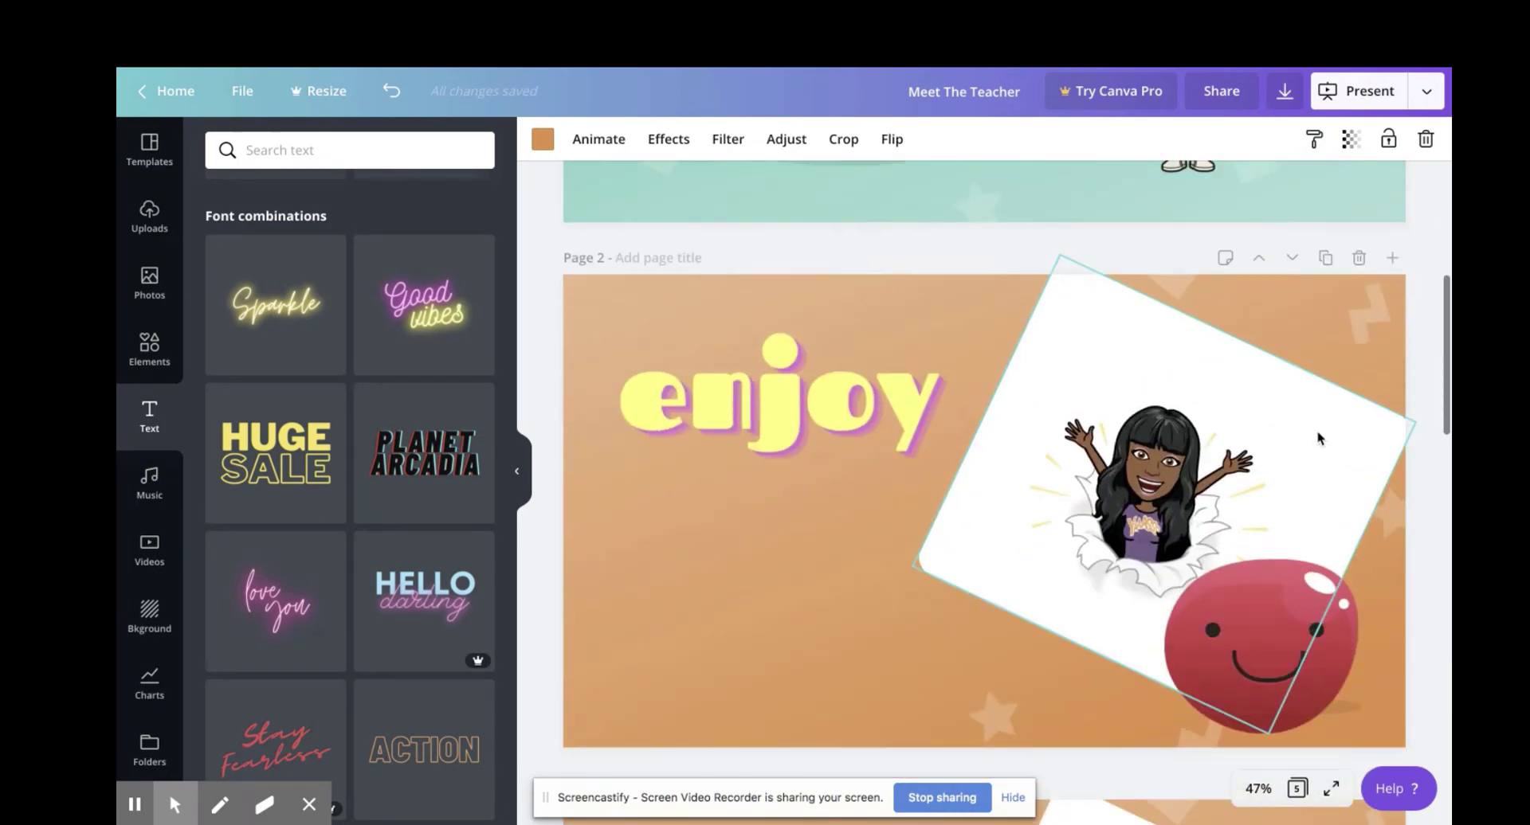
{"action": "scroll", "coordinate": [1317, 434], "scroll_direction": "up", "scroll_amount": 3}
{"action": "scroll", "coordinate": [1317, 432], "scroll_direction": "up", "scroll_amount": 1}
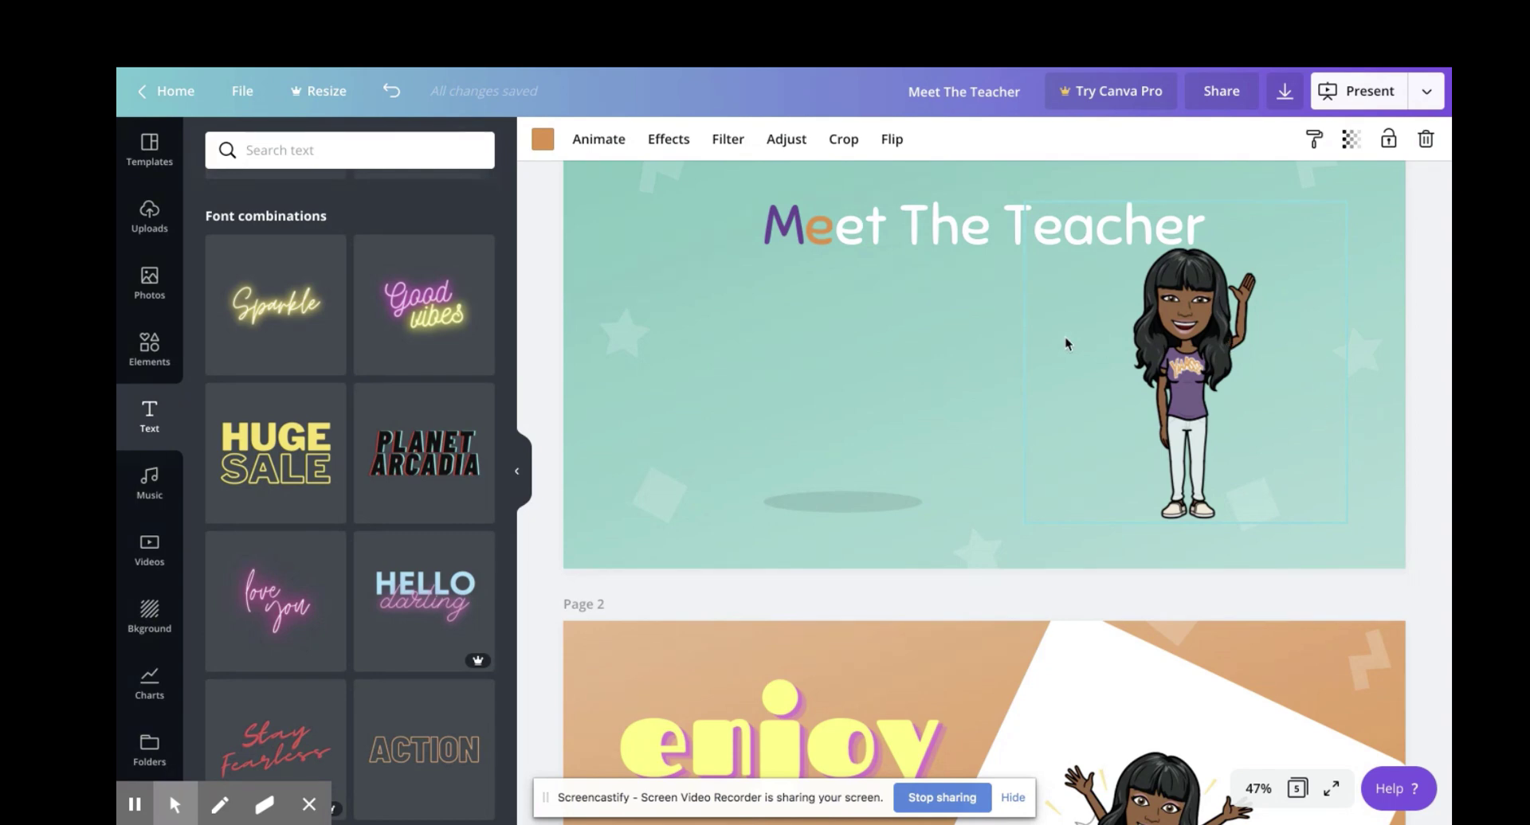
{"action": "scroll", "coordinate": [1294, 299], "scroll_direction": "up", "scroll_amount": 1}
{"action": "scroll", "coordinate": [1294, 299], "scroll_direction": "down", "scroll_amount": 15}
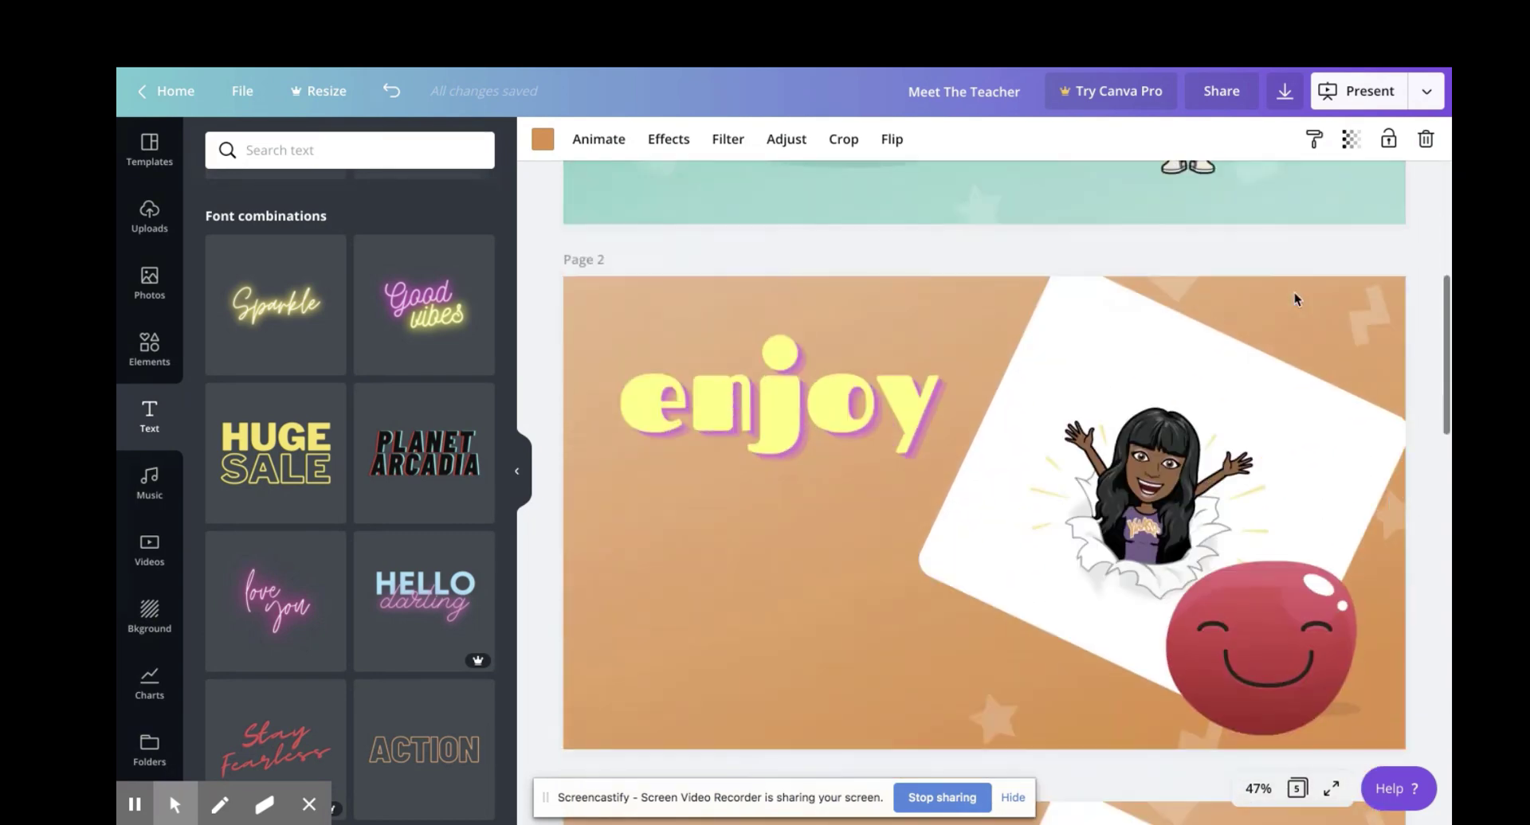
- Look through all pages of the presentation, from the title page to the pink confetti page and back
{"action": "scroll", "coordinate": [1294, 298], "scroll_direction": "up", "scroll_amount": 15}
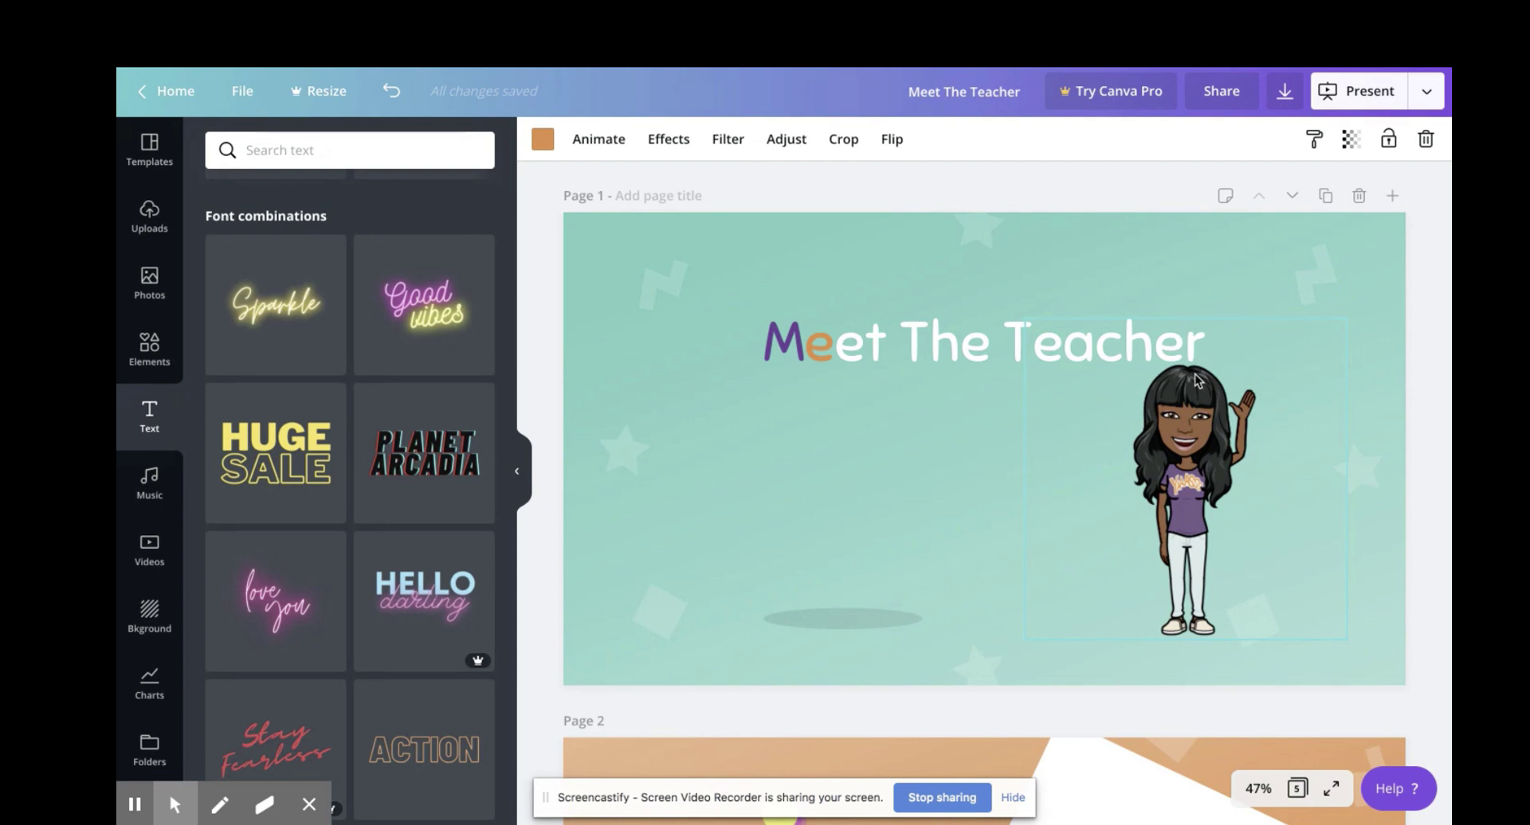
{"action": "scroll", "coordinate": [1196, 380], "scroll_direction": "down", "scroll_amount": 8}
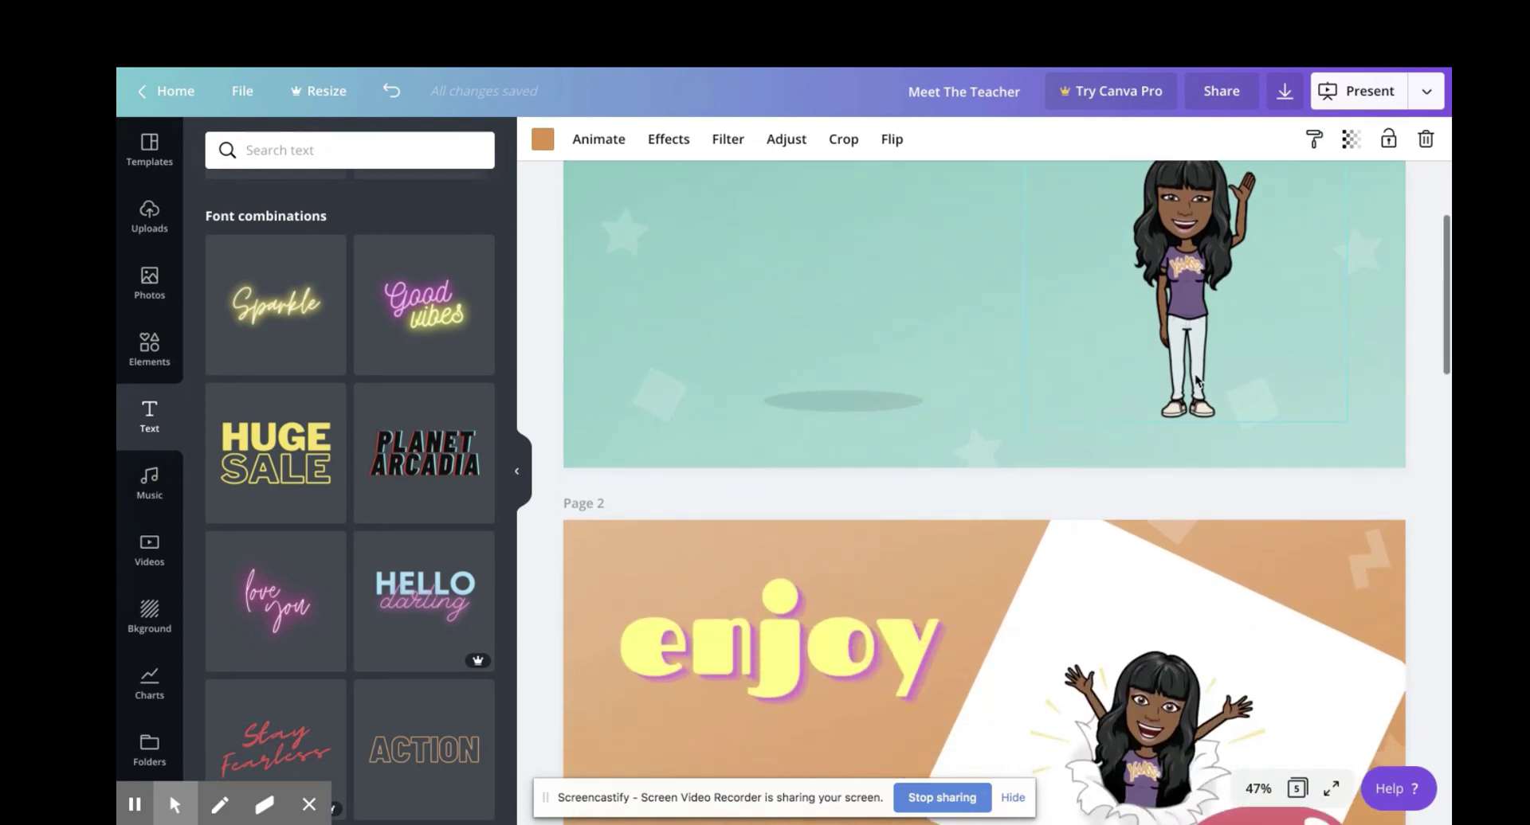
{"action": "scroll", "coordinate": [1195, 380], "scroll_direction": "down", "scroll_amount": 5}
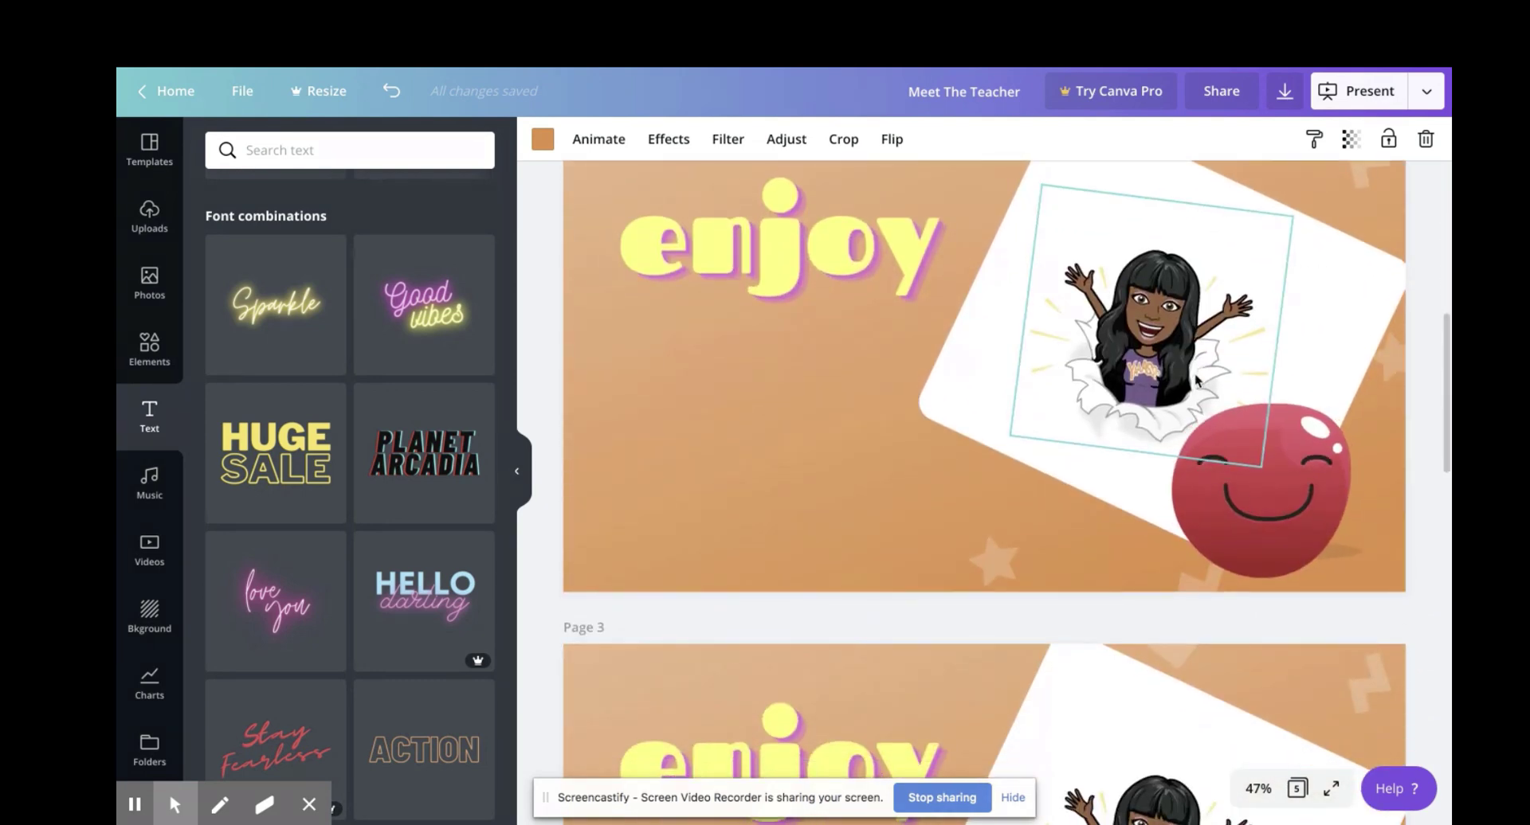
{"action": "scroll", "coordinate": [1194, 373], "scroll_direction": "down", "scroll_amount": 10}
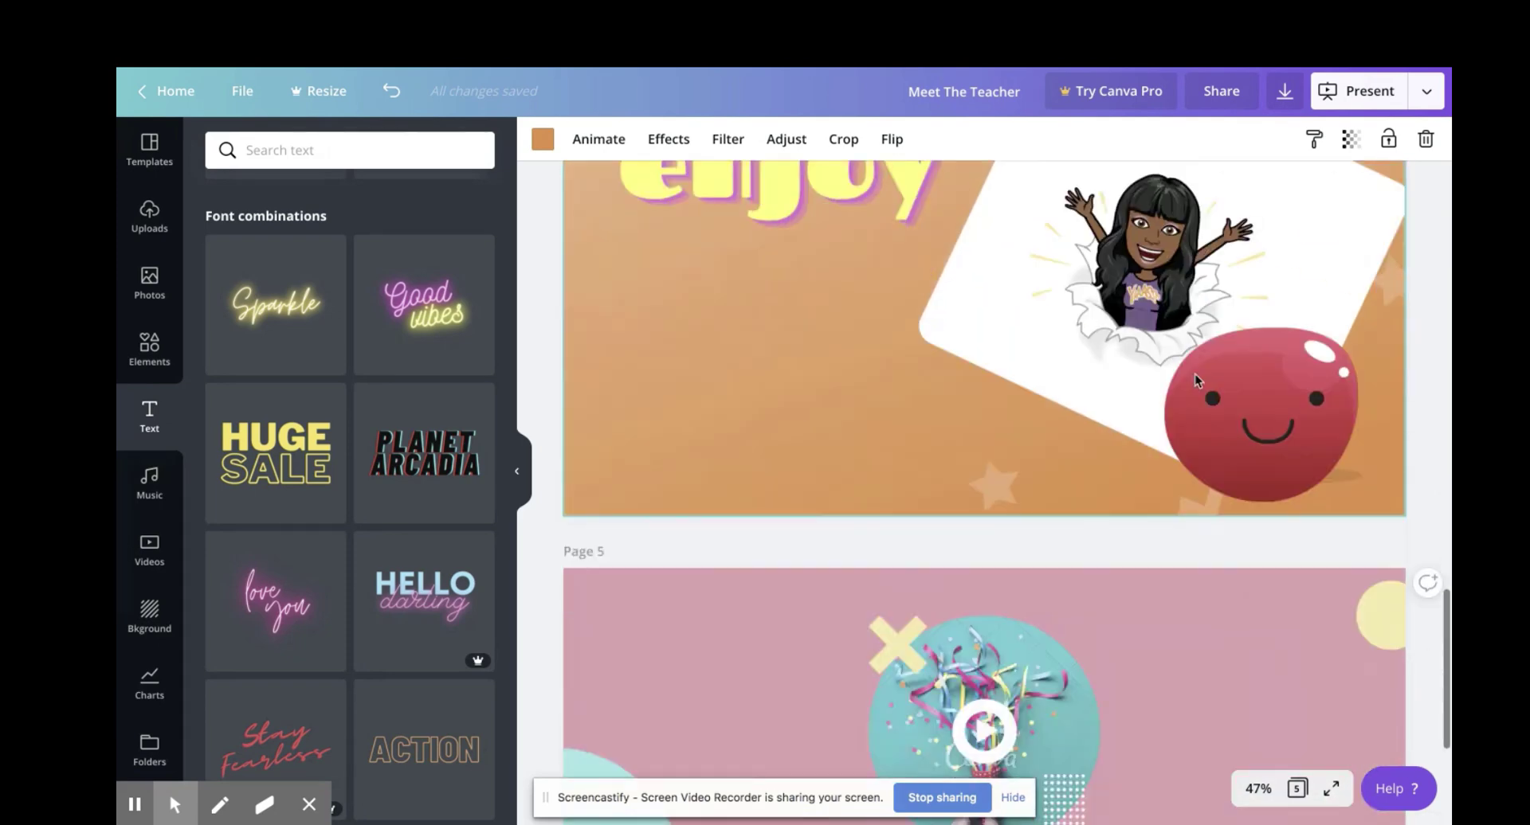
{"action": "scroll", "coordinate": [1194, 380], "scroll_direction": "up", "scroll_amount": 20}
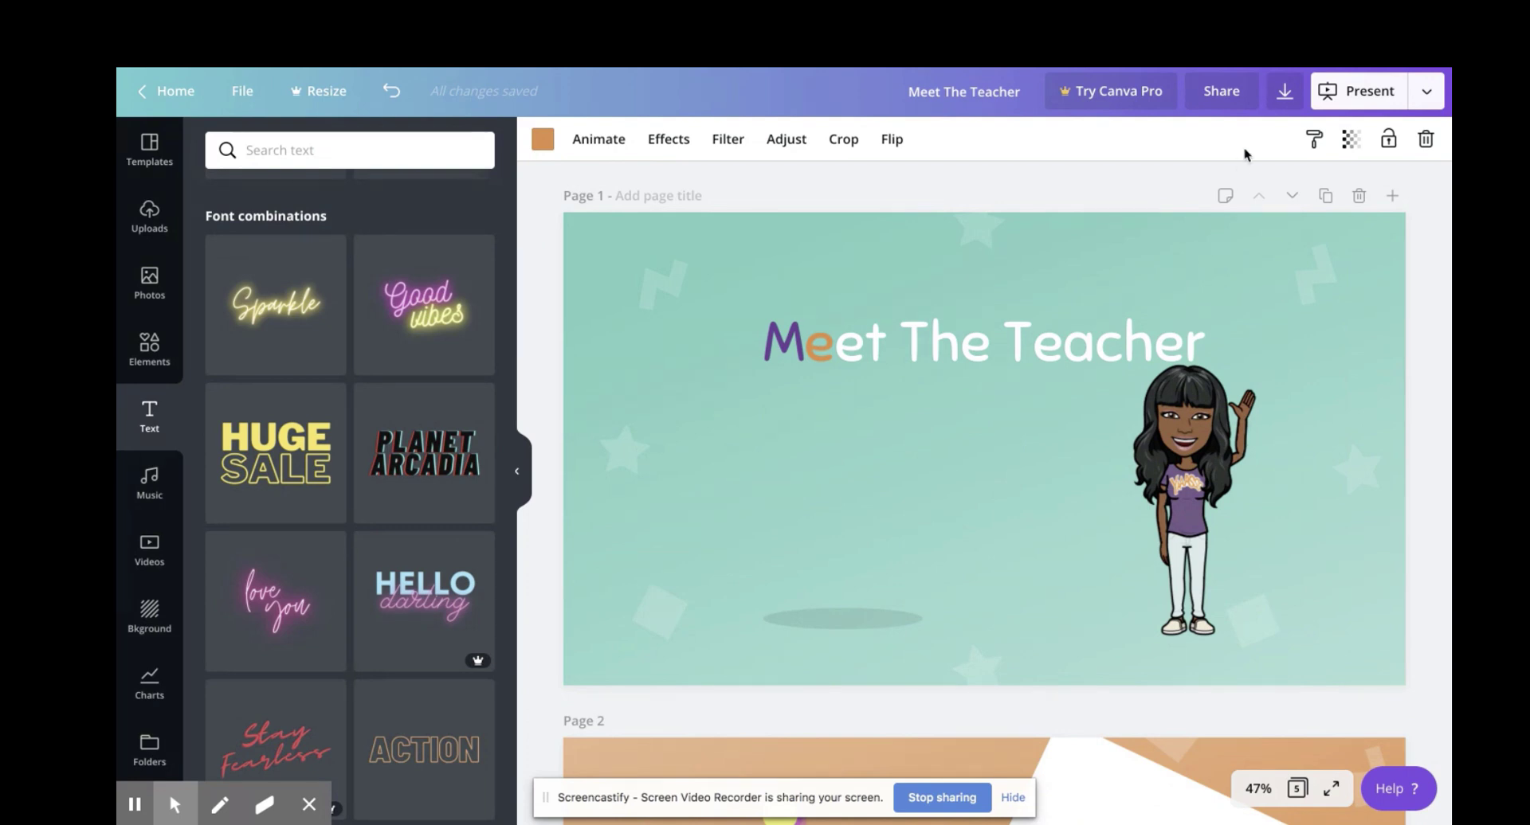
- Download all 4 pages of the presentation as an MP4 video
{"action": "left_click", "coordinate": [1284, 94]}
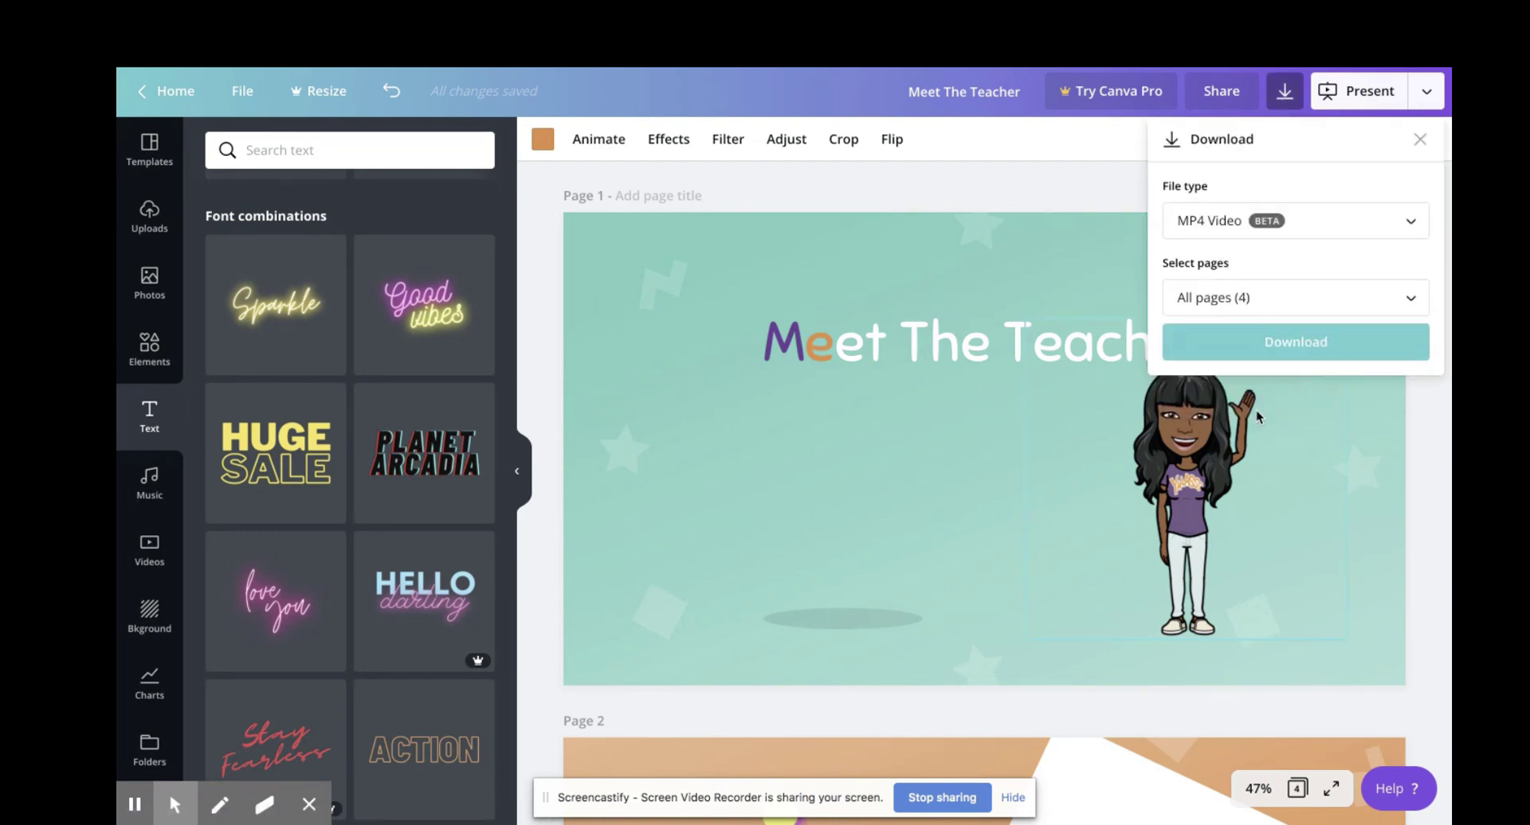
{"action": "scroll", "coordinate": [1203, 586], "scroll_direction": "down", "scroll_amount": 5}
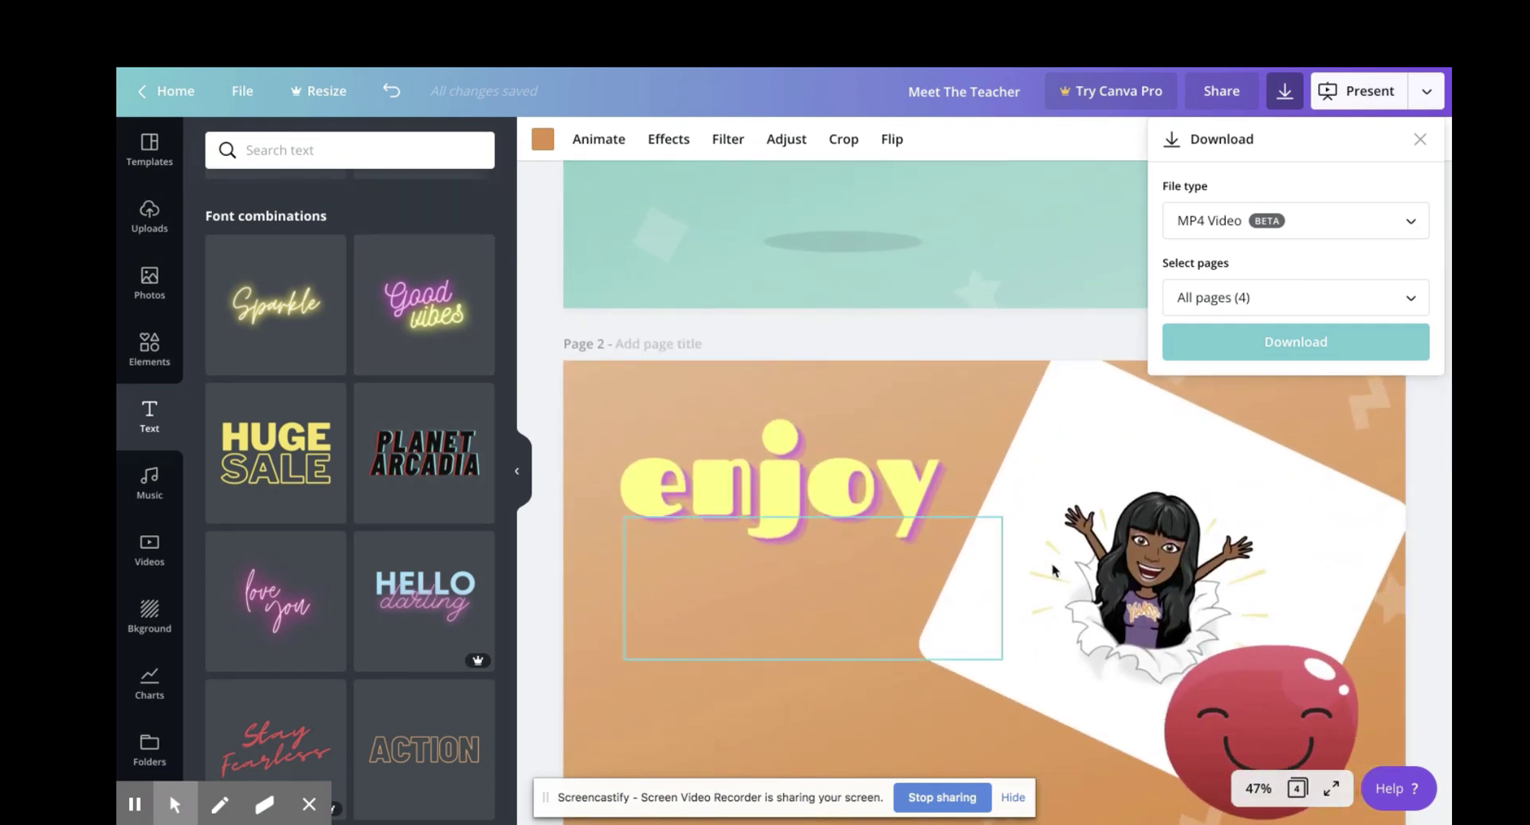
{"action": "scroll", "coordinate": [1097, 524], "scroll_direction": "up", "scroll_amount": 4}
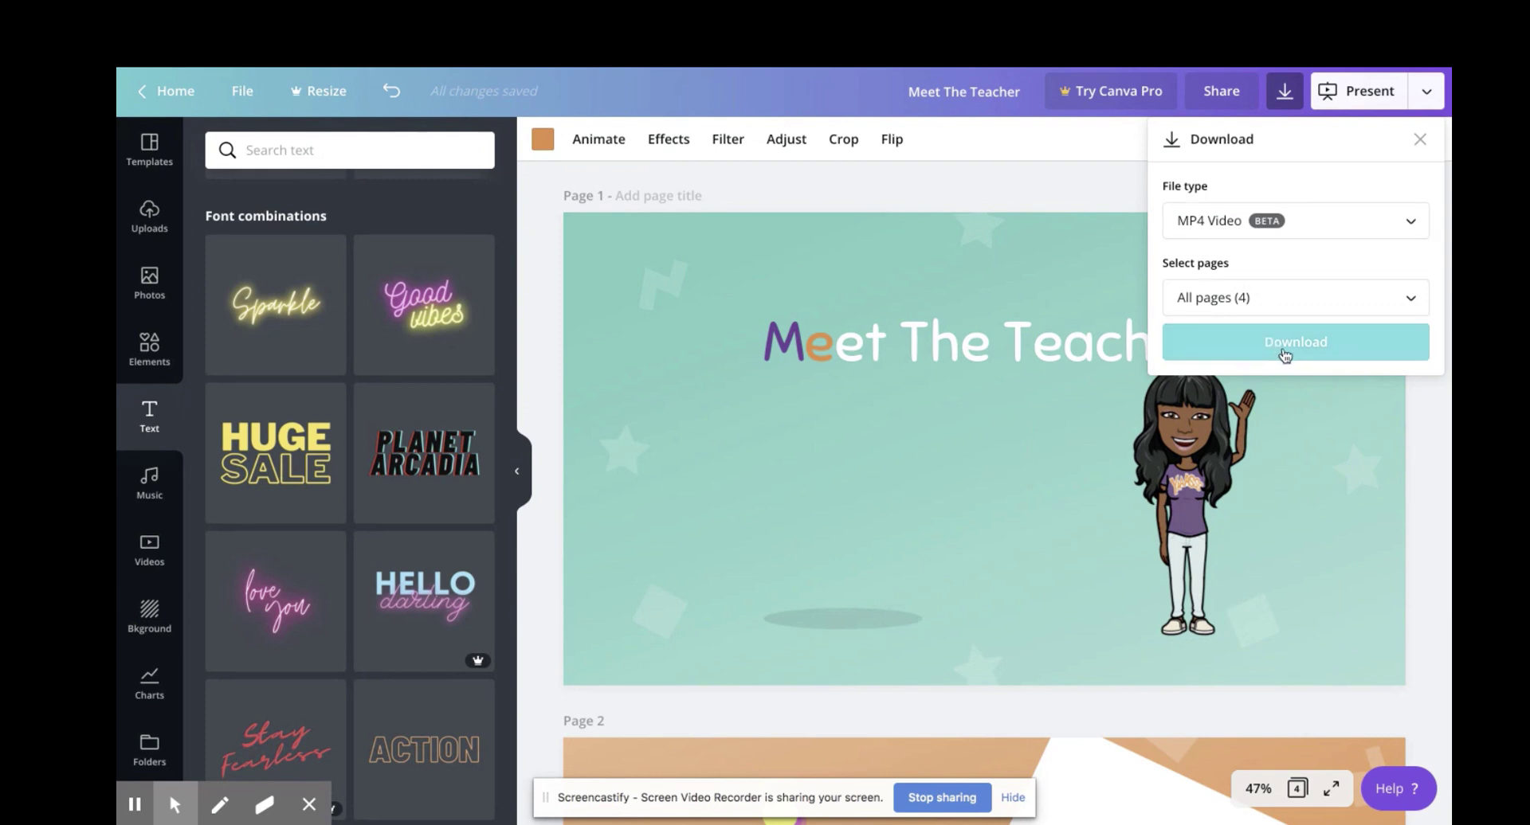
{"action": "left_click", "coordinate": [1285, 354]}
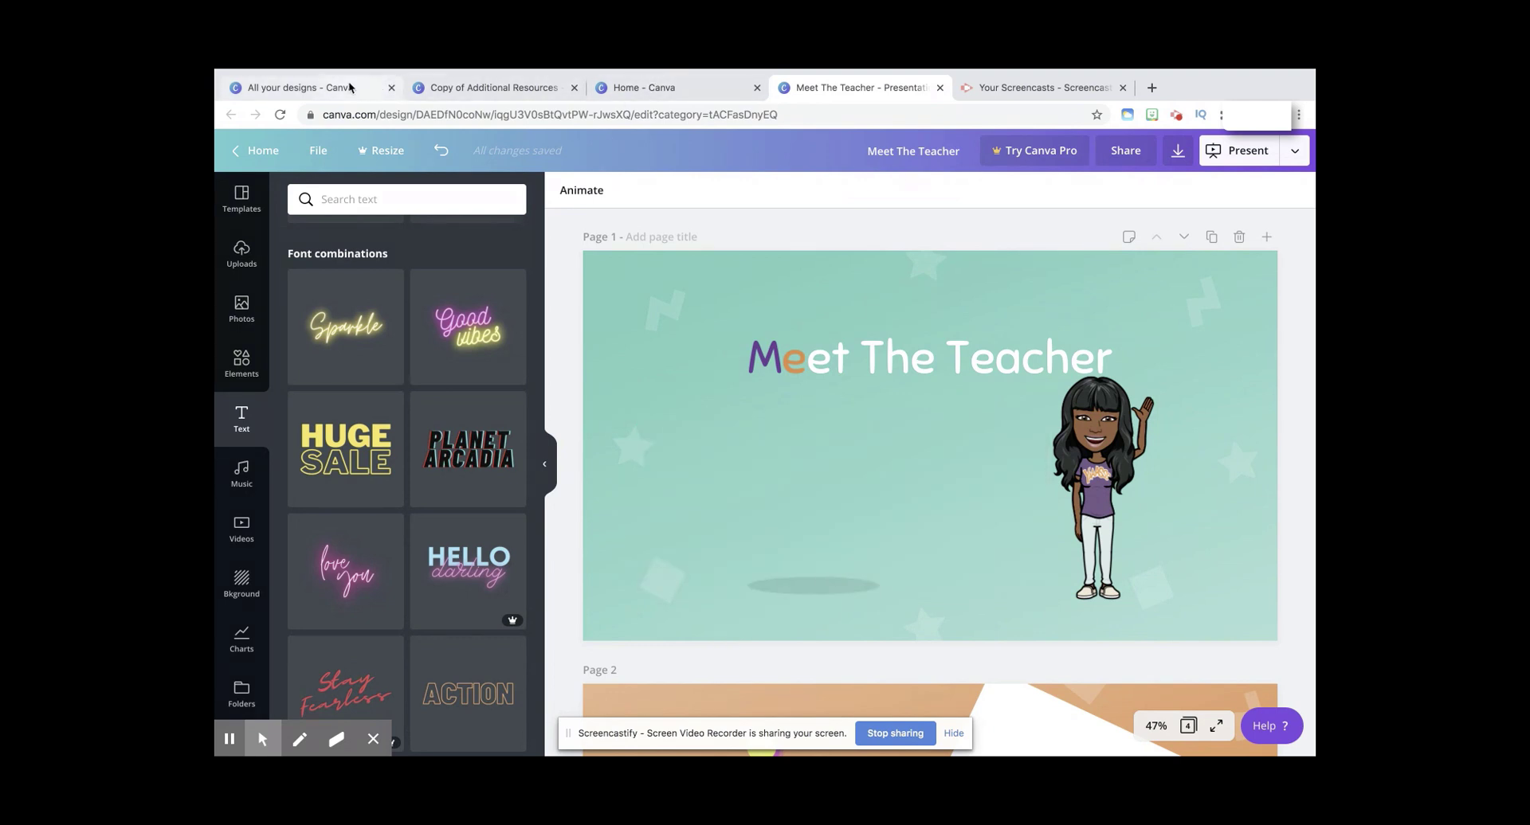
- Browse the Canva home page, the presentation templates, the design's own pages and the element collections
{"action": "left_click", "coordinate": [629, 91]}
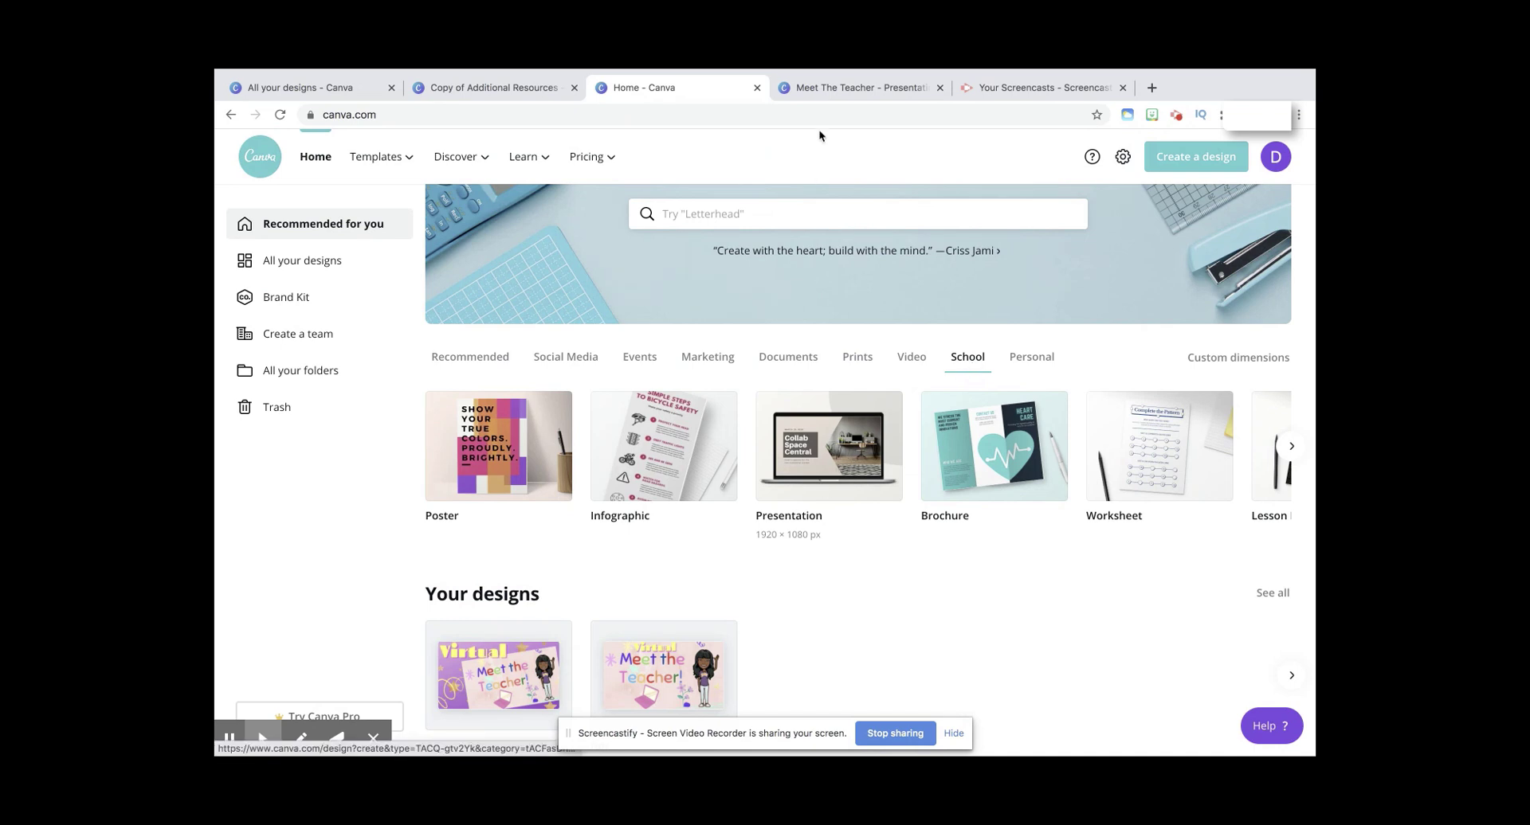
{"action": "left_click", "coordinate": [841, 94]}
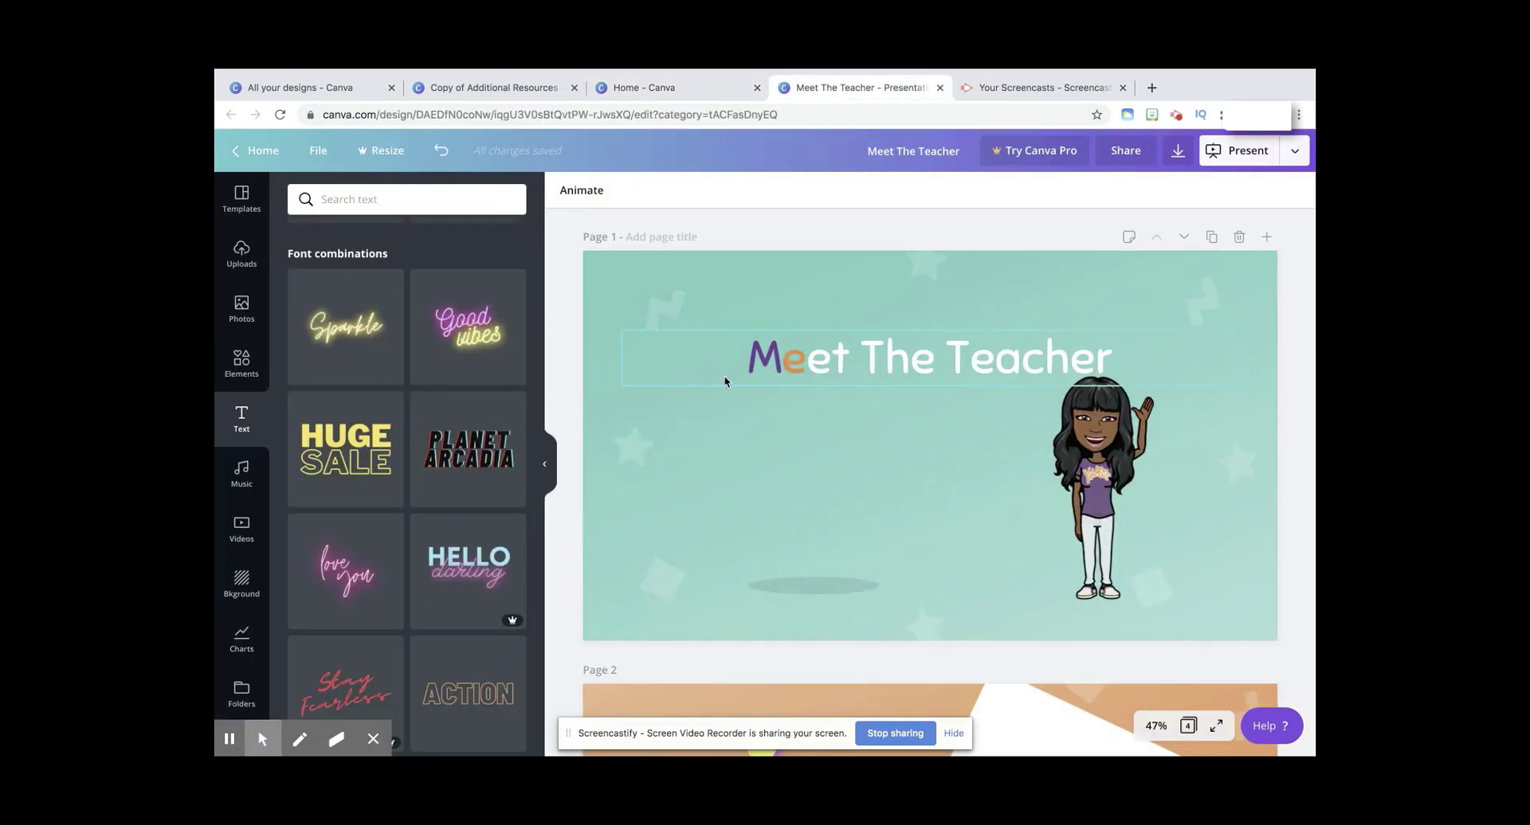
{"action": "left_click", "coordinate": [249, 203]}
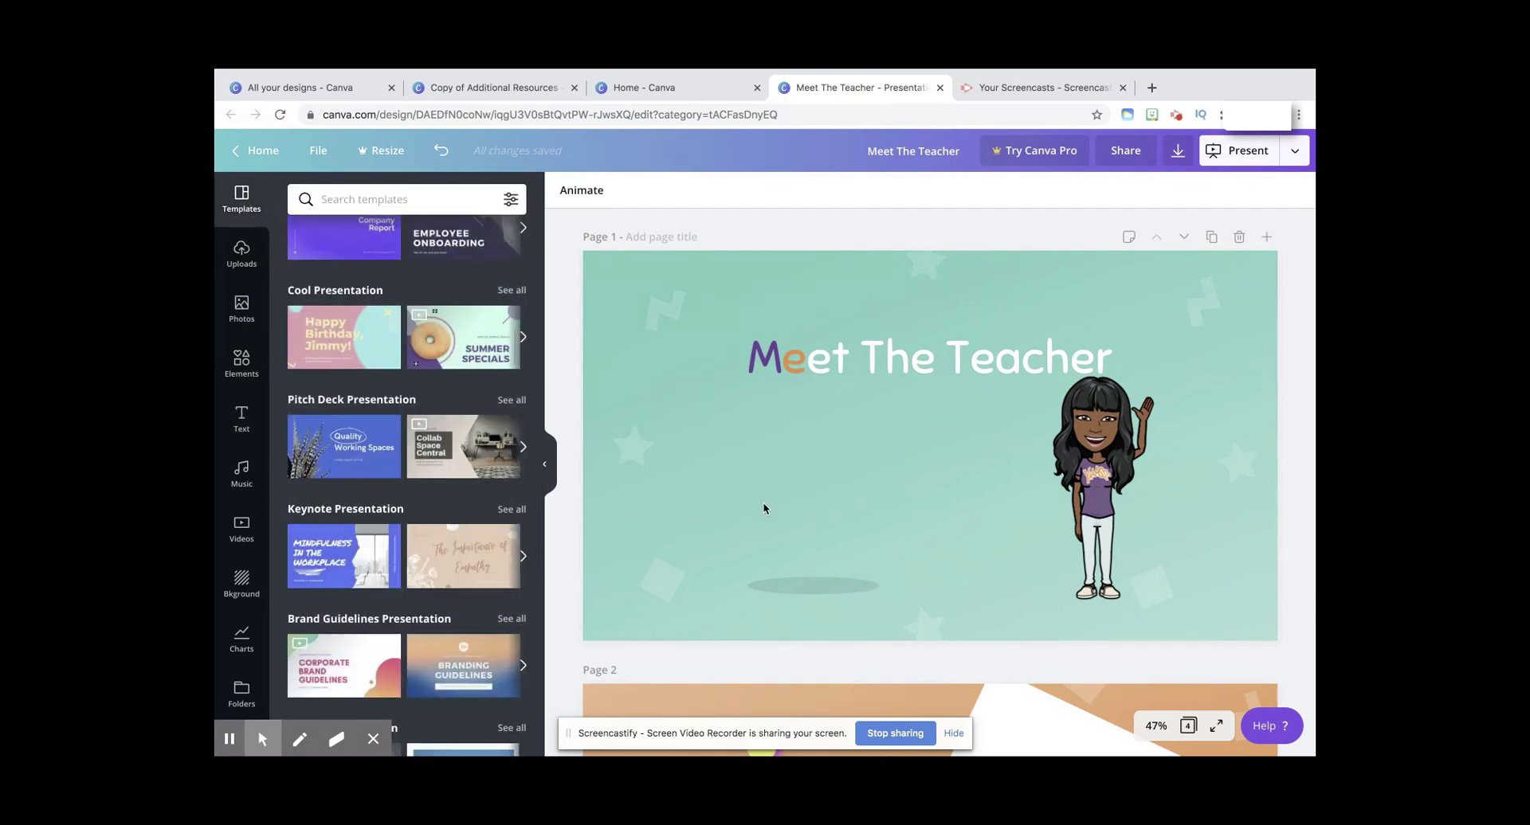
{"action": "scroll", "coordinate": [763, 508], "scroll_direction": "down", "scroll_amount": 3}
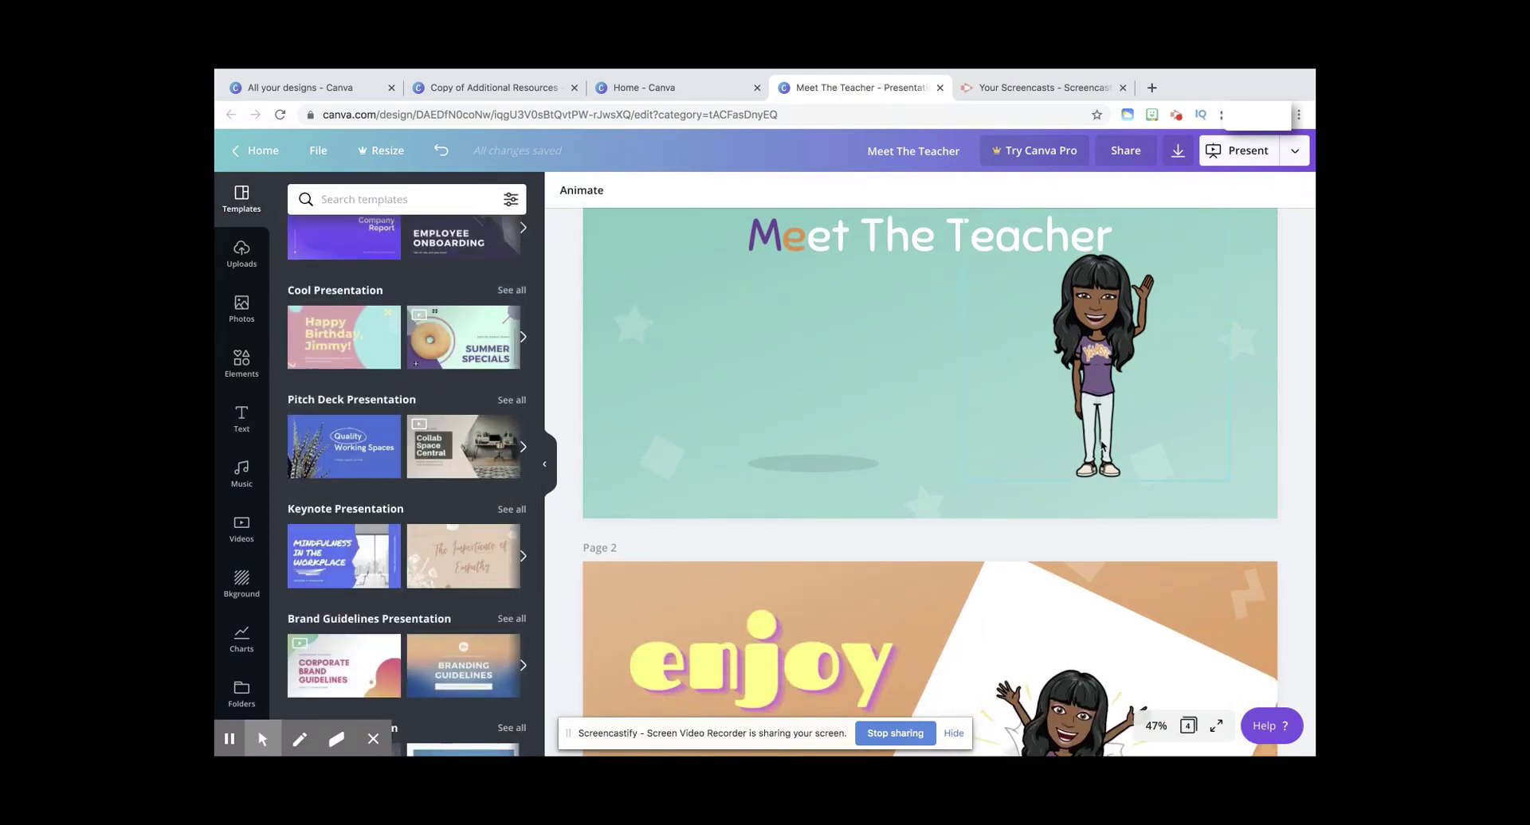
{"action": "scroll", "coordinate": [888, 422], "scroll_direction": "down", "scroll_amount": 20}
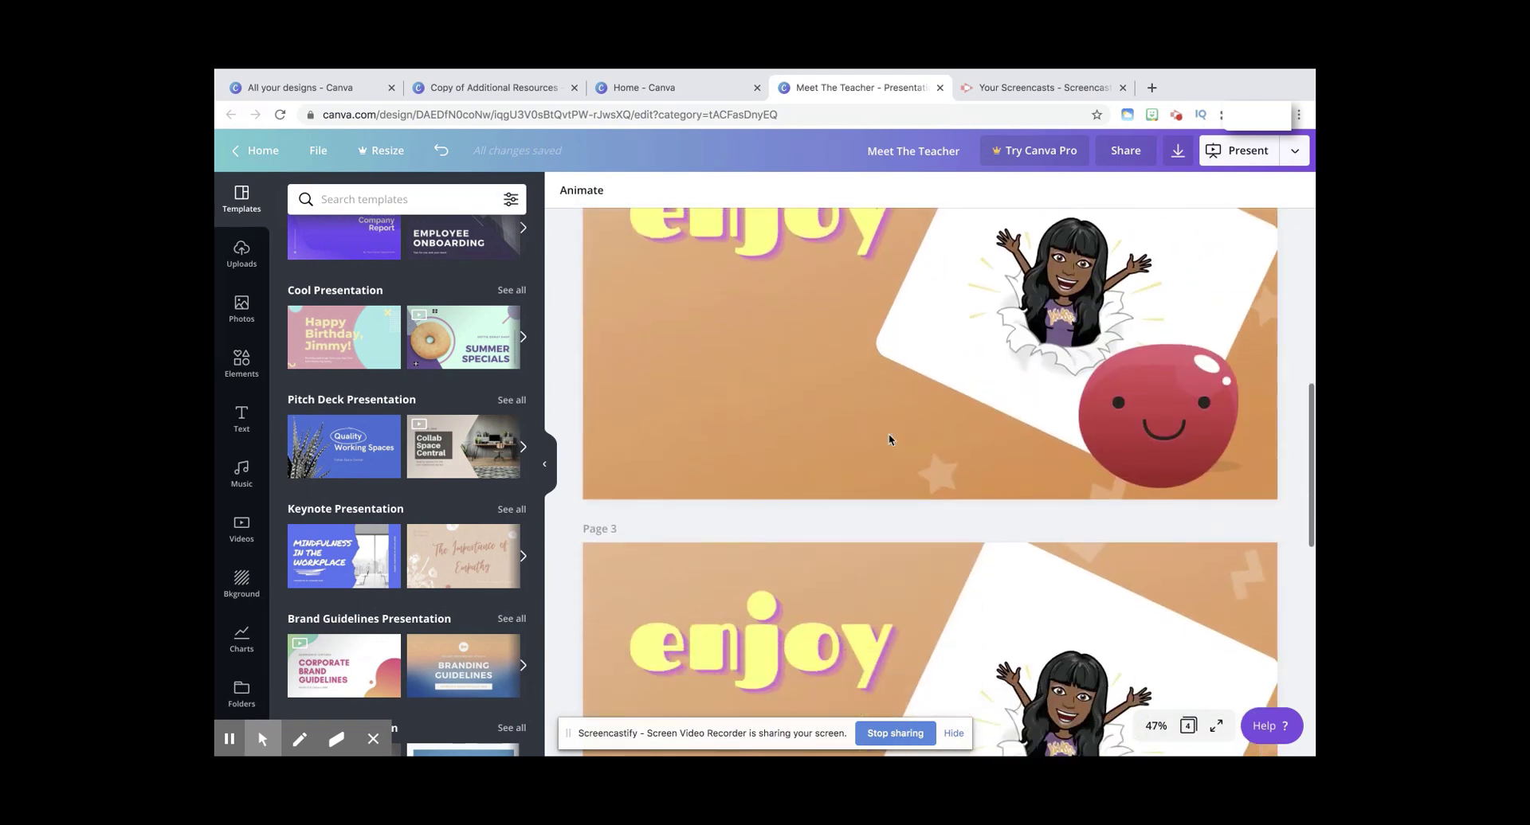
{"action": "scroll", "coordinate": [889, 439], "scroll_direction": "up", "scroll_amount": 20}
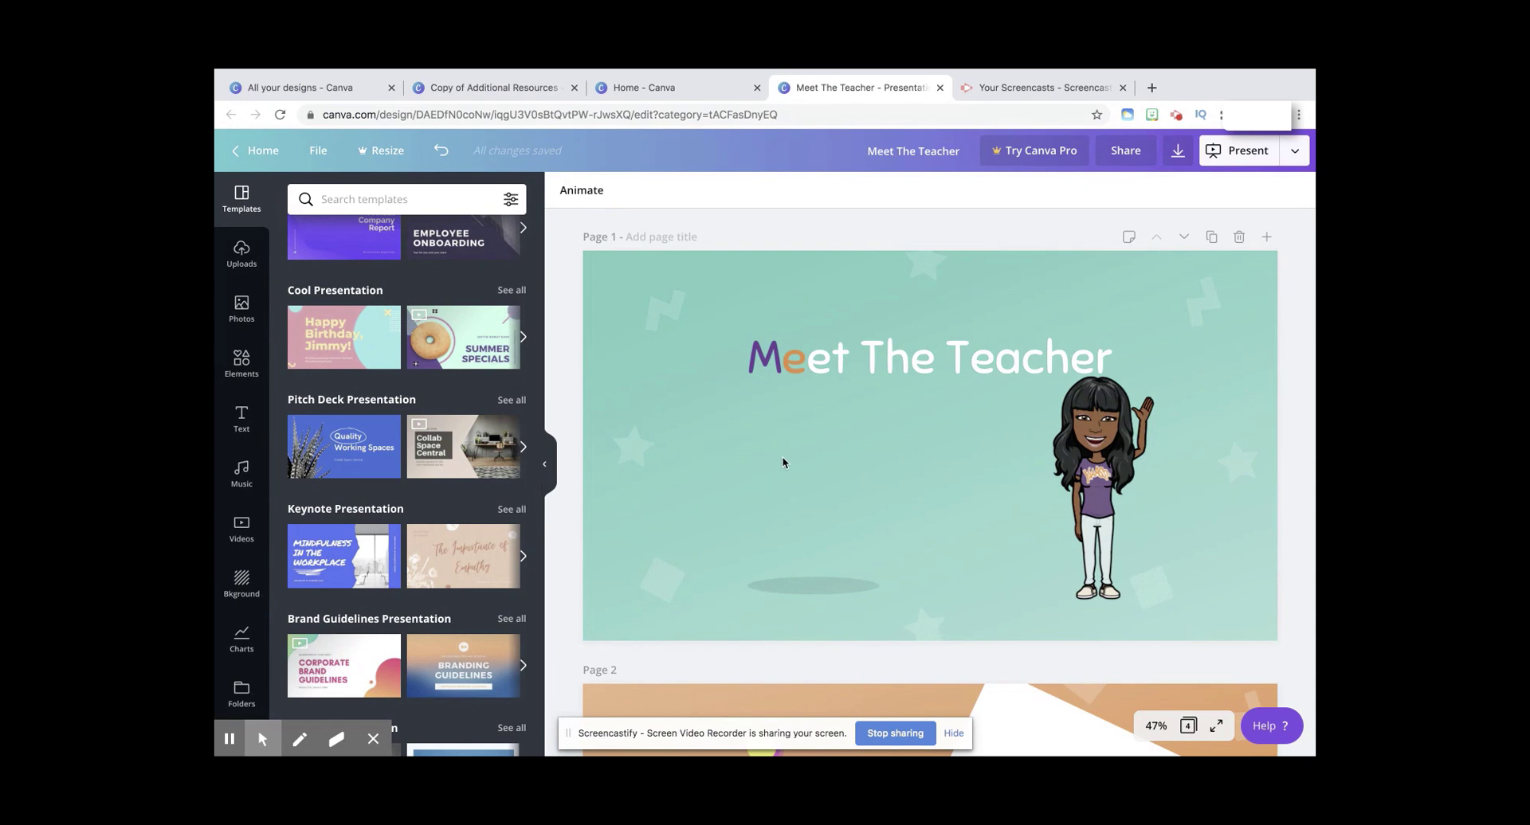
{"action": "scroll", "coordinate": [786, 458], "scroll_direction": "down", "scroll_amount": 2}
{"action": "left_click", "coordinate": [245, 360]}
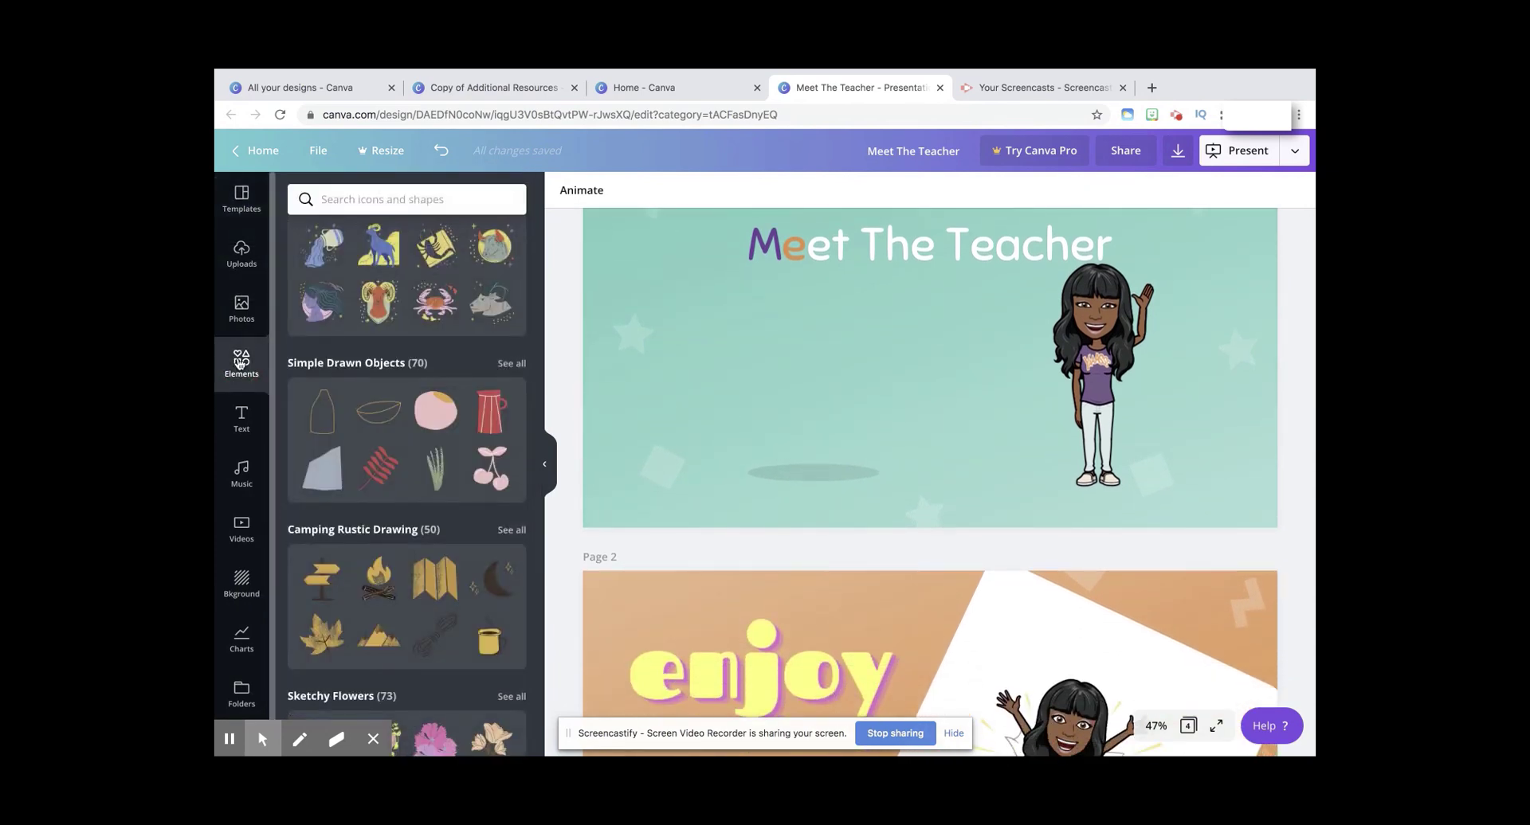
{"action": "scroll", "coordinate": [428, 465], "scroll_direction": "down", "scroll_amount": 10}
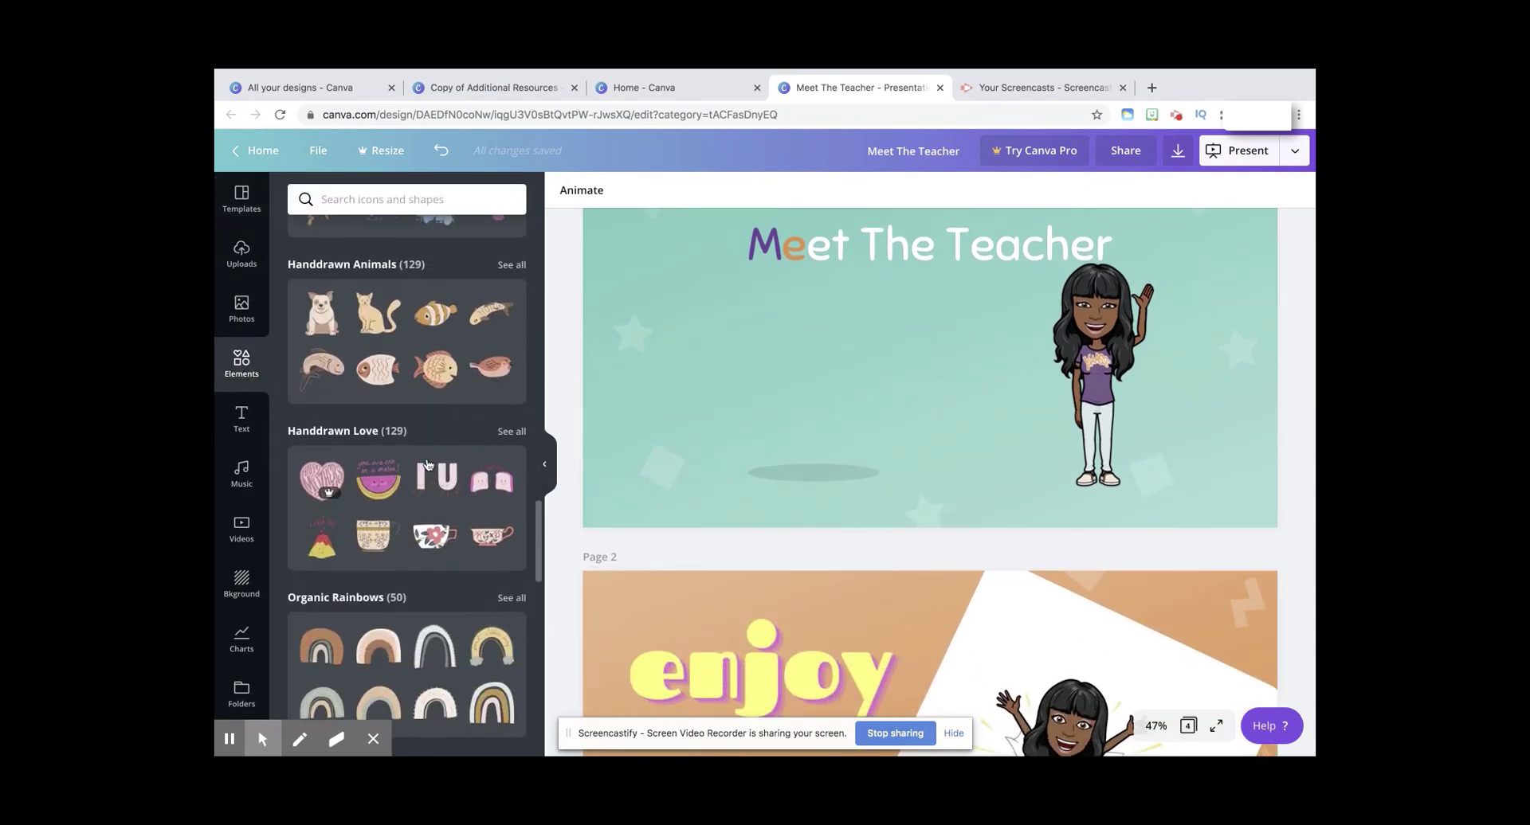
{"action": "scroll", "coordinate": [428, 465], "scroll_direction": "up", "scroll_amount": 12}
{"action": "scroll", "coordinate": [428, 464], "scroll_direction": "up", "scroll_amount": 1}
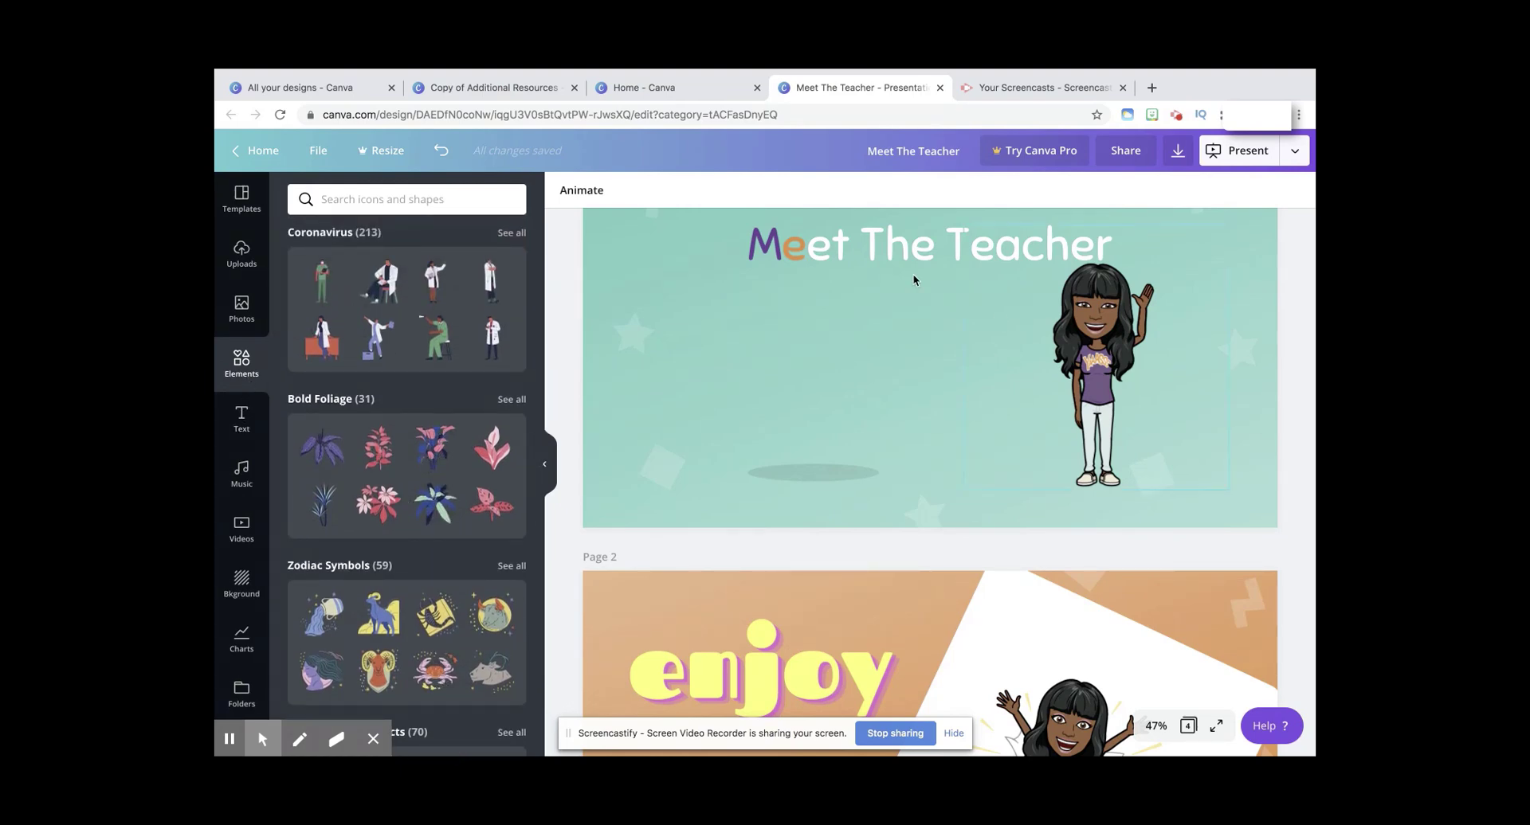
- Duplicate the "Meet The Teacher" title page twice
{"action": "scroll", "coordinate": [953, 430], "scroll_direction": "down", "scroll_amount": 8}
{"action": "scroll", "coordinate": [928, 713], "scroll_direction": "up", "scroll_amount": 1}
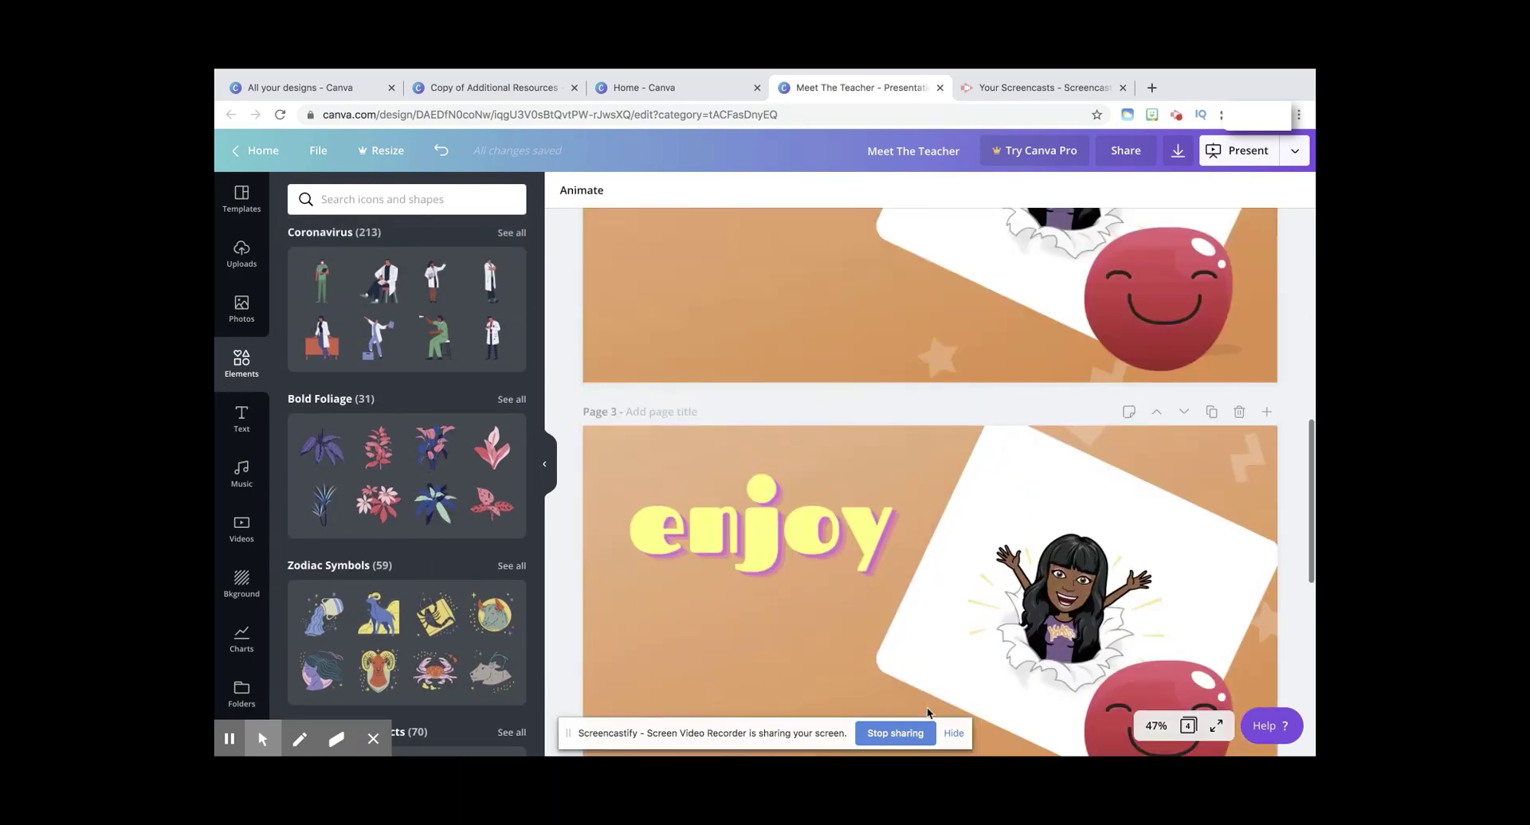
{"action": "scroll", "coordinate": [928, 713], "scroll_direction": "up", "scroll_amount": 10}
{"action": "scroll", "coordinate": [928, 713], "scroll_direction": "down", "scroll_amount": 2}
{"action": "scroll", "coordinate": [929, 713], "scroll_direction": "up", "scroll_amount": 1}
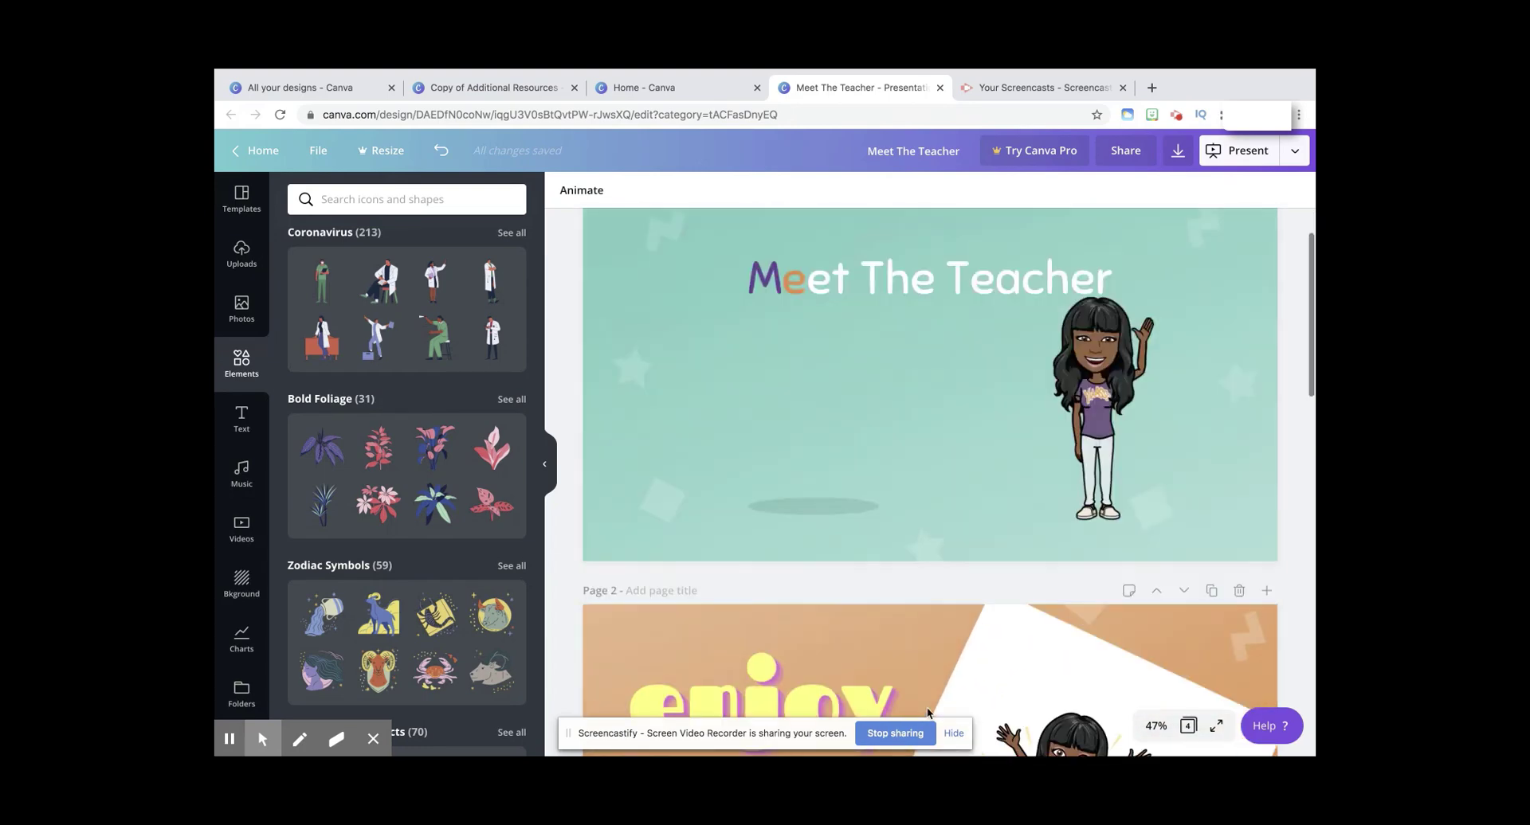
{"action": "left_click", "coordinate": [1211, 237]}
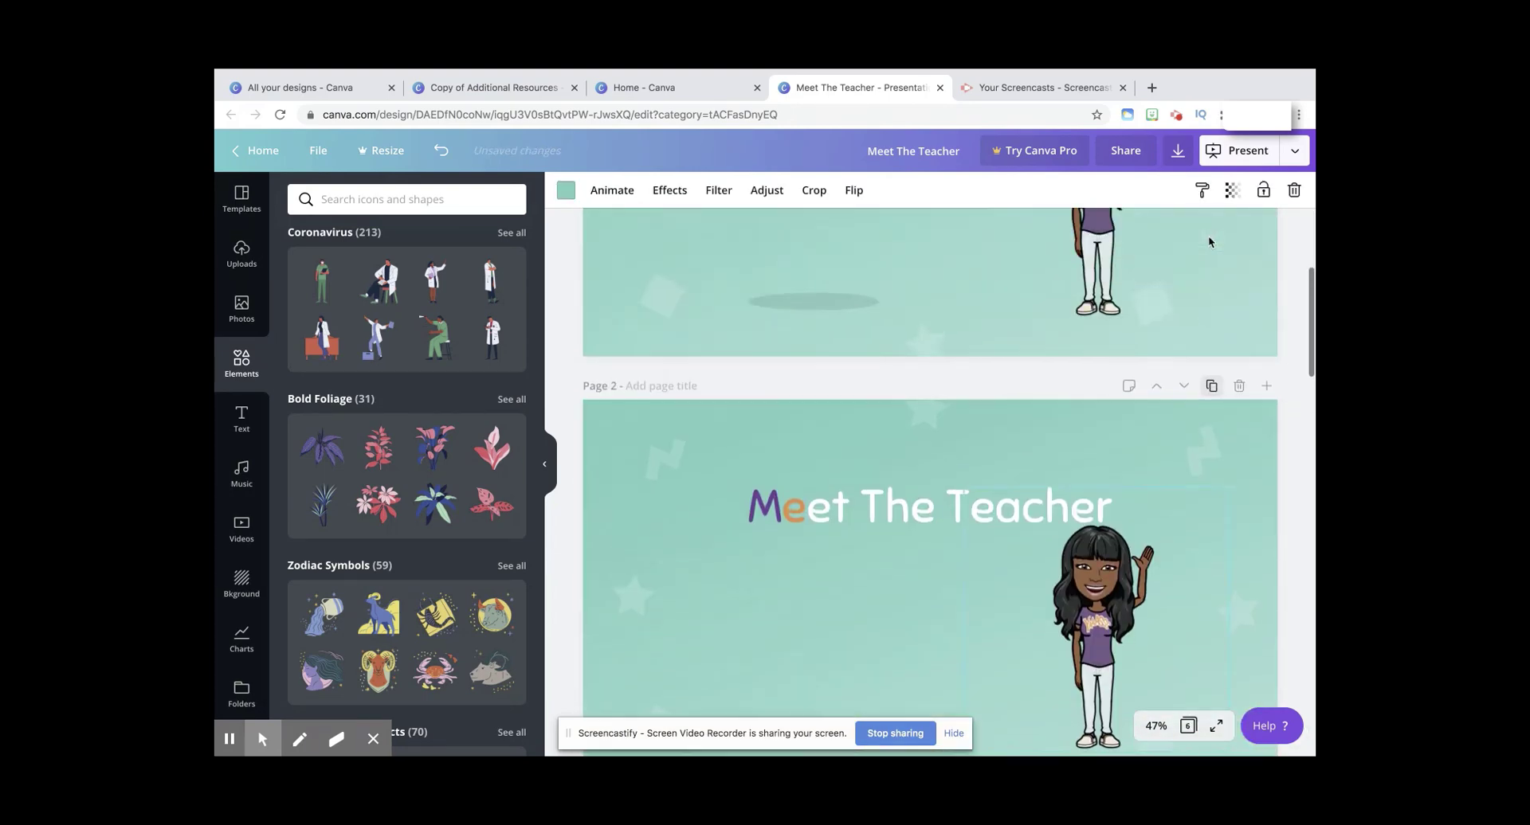
- Review the title and "enjoy" pages, and check the download options for exporting all pages as MP4 video
{"action": "scroll", "coordinate": [1209, 241], "scroll_direction": "down", "scroll_amount": 20}
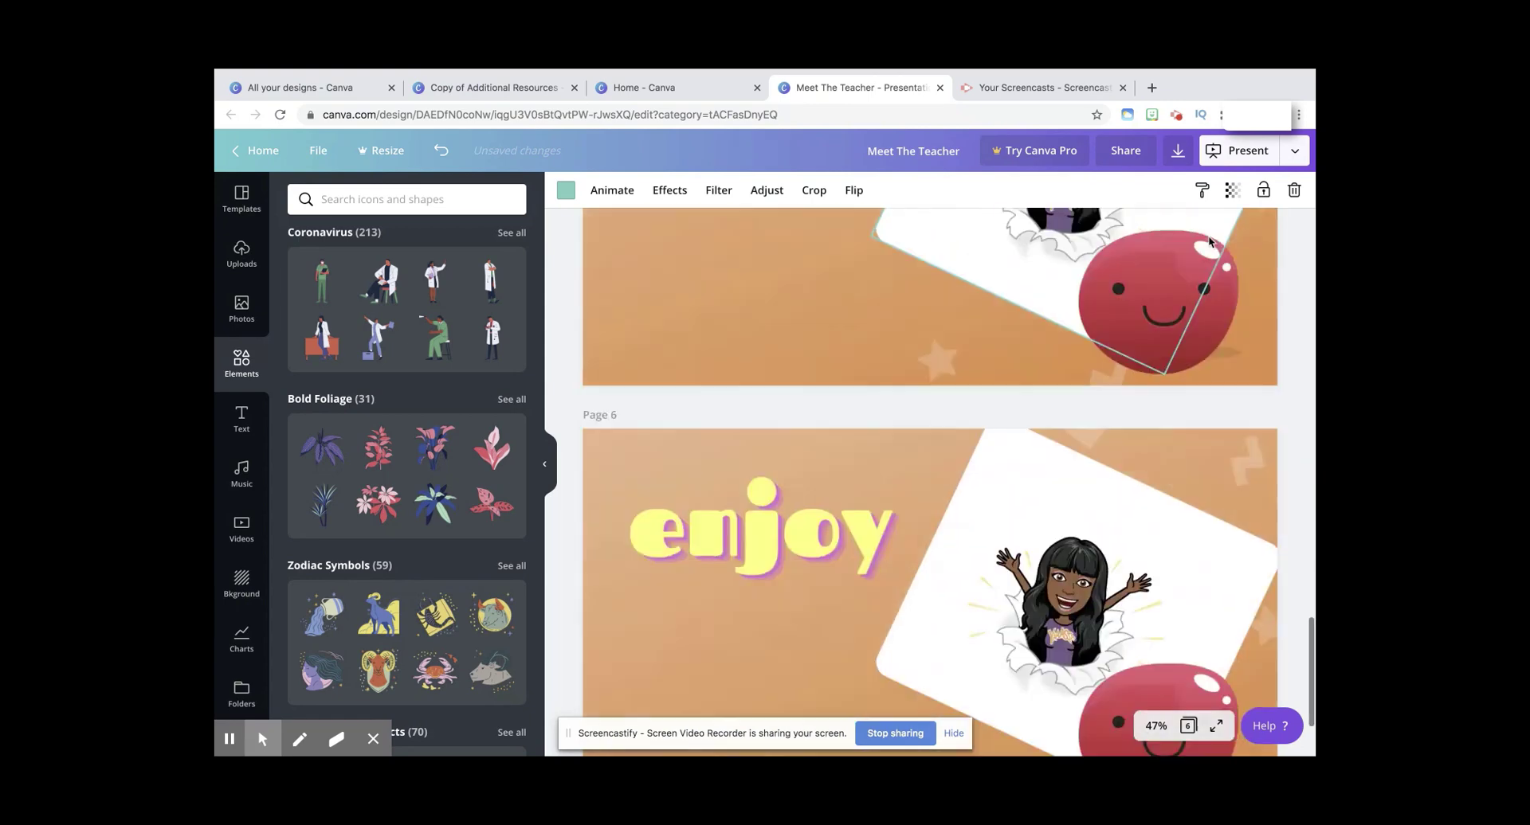
{"action": "scroll", "coordinate": [1209, 242], "scroll_direction": "down", "scroll_amount": 2}
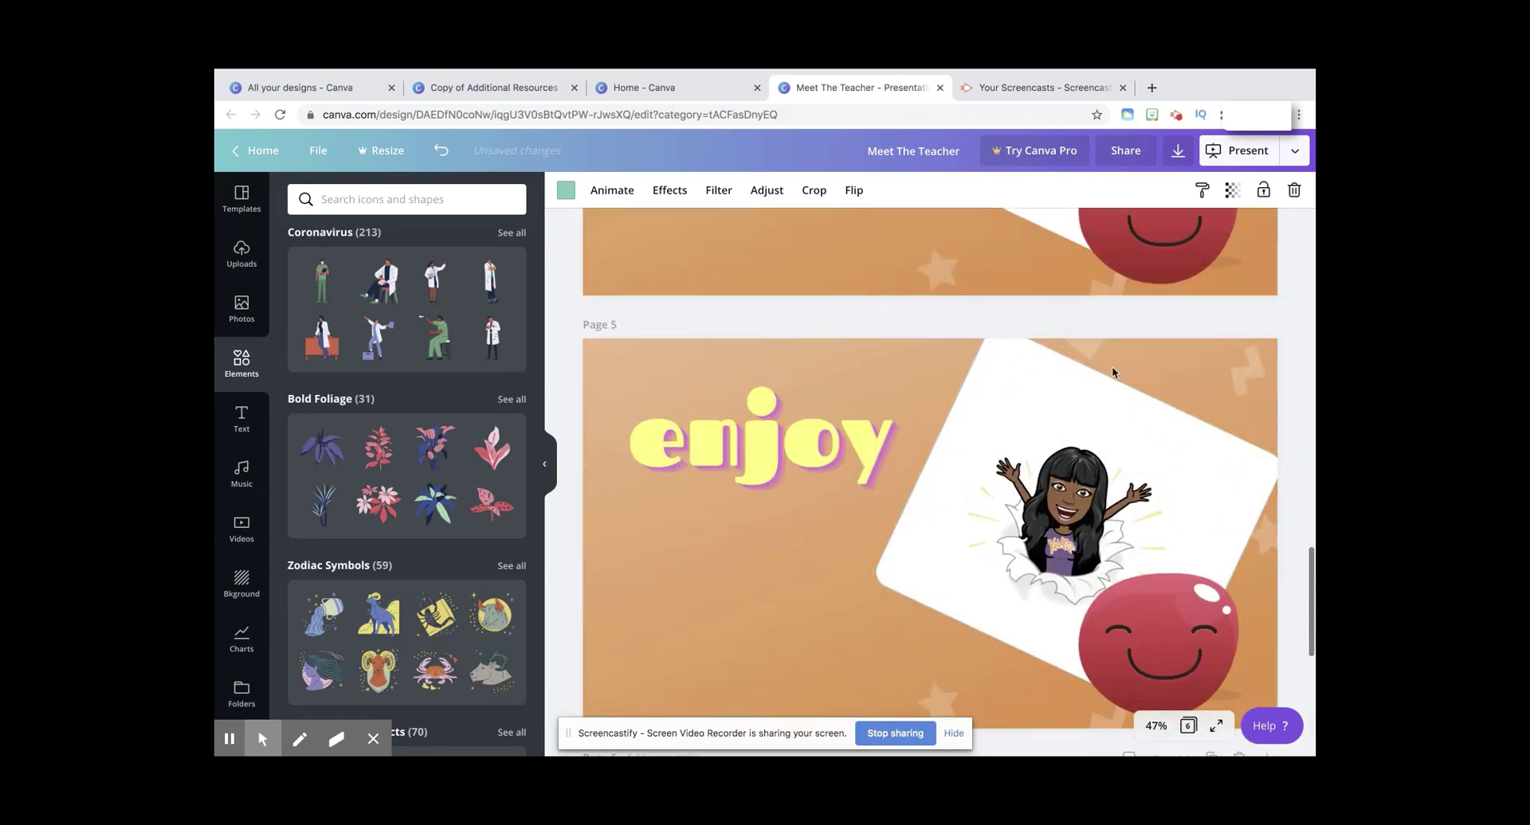
{"action": "scroll", "coordinate": [1113, 373], "scroll_direction": "up", "scroll_amount": 15}
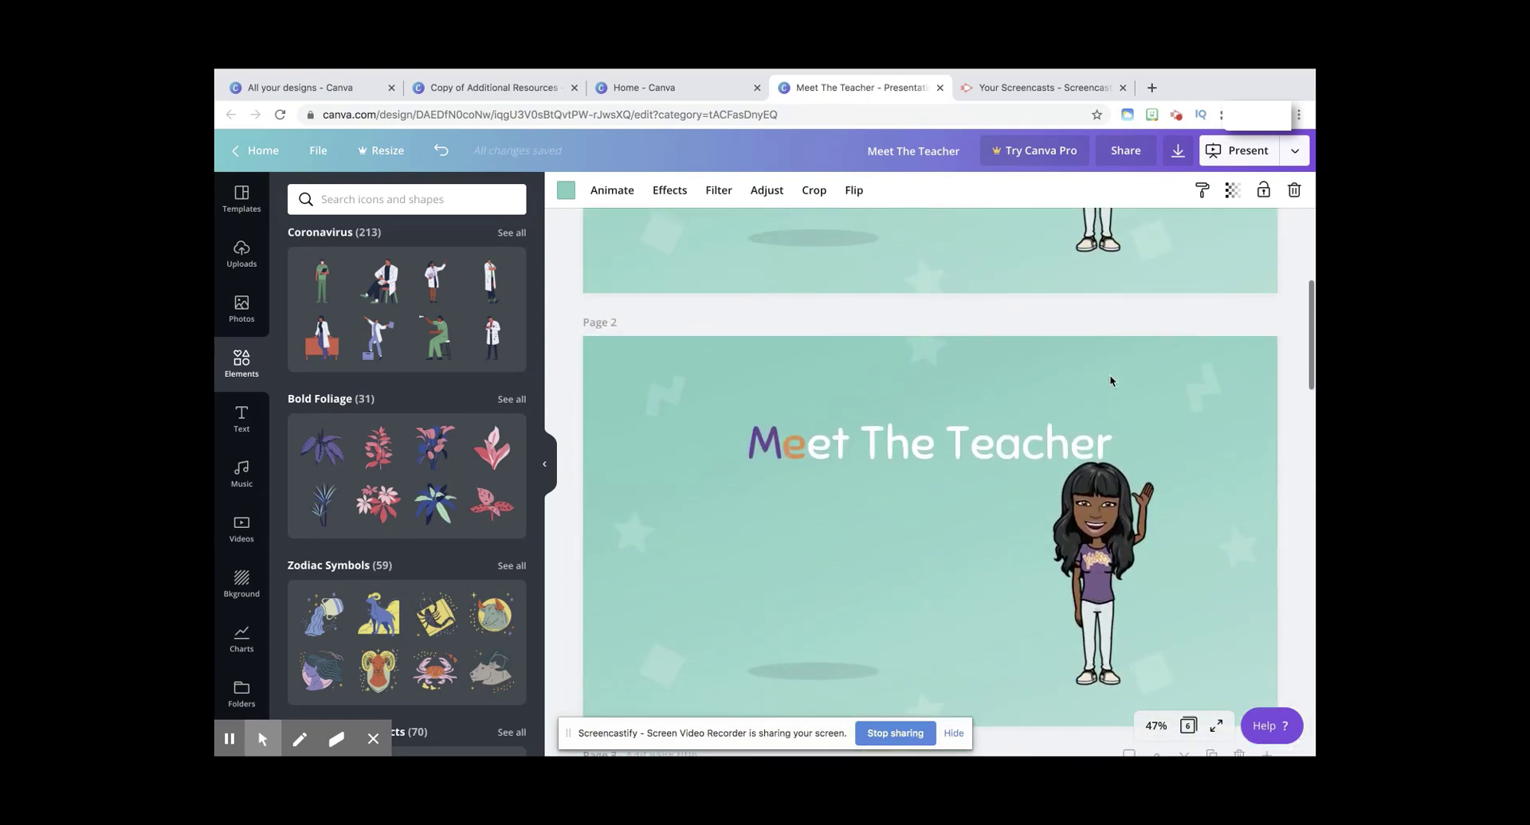
{"action": "left_click", "coordinate": [1179, 153]}
{"action": "left_click", "coordinate": [1204, 366]}
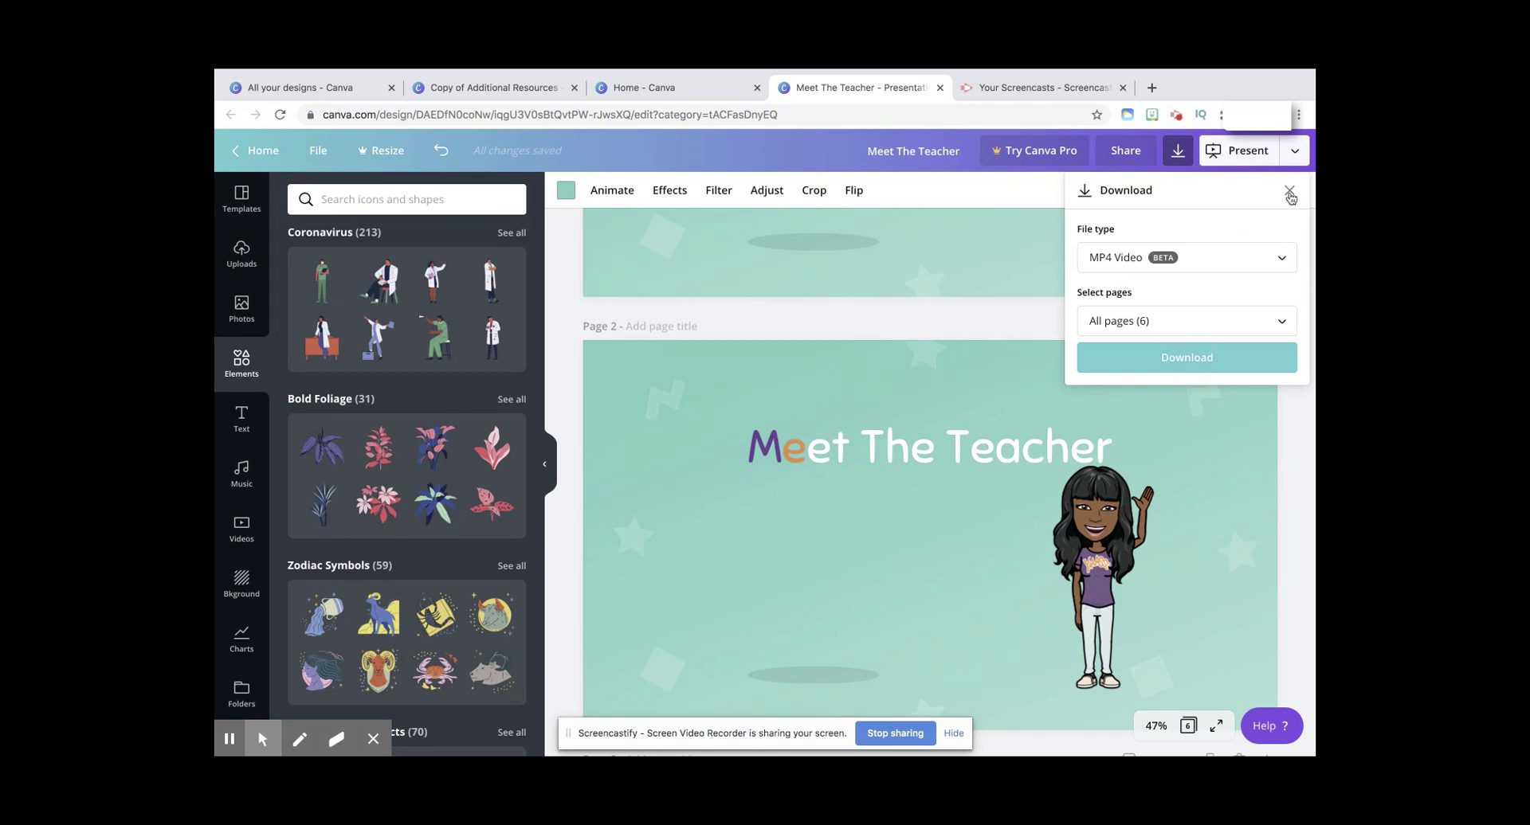
{"action": "left_click", "coordinate": [1289, 192]}
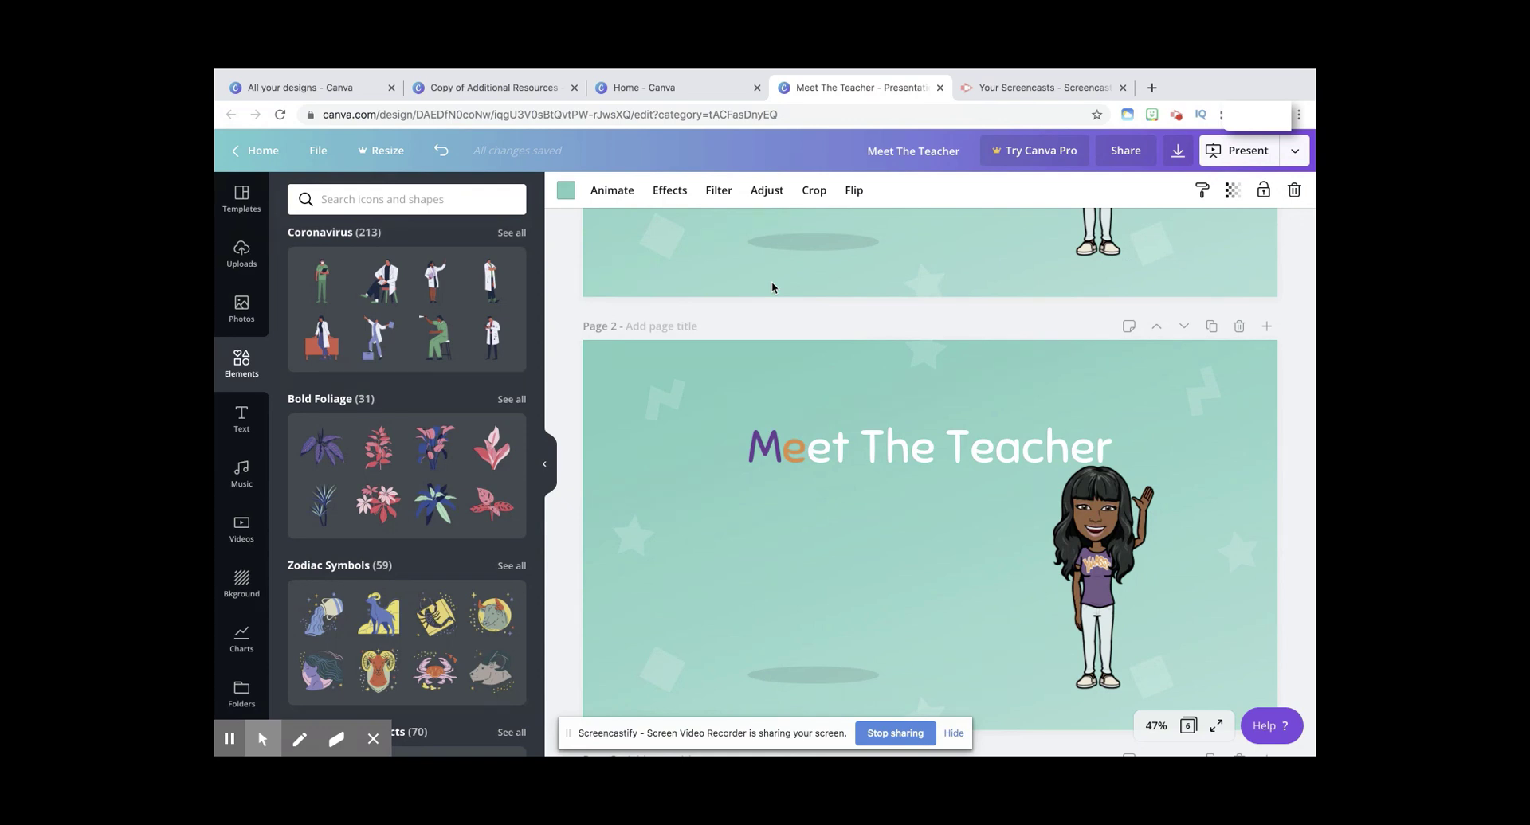
- Browse the element collections, the font combinations and the uploaded images, and look over the copied title pages
{"action": "scroll", "coordinate": [412, 411], "scroll_direction": "down", "scroll_amount": 15}
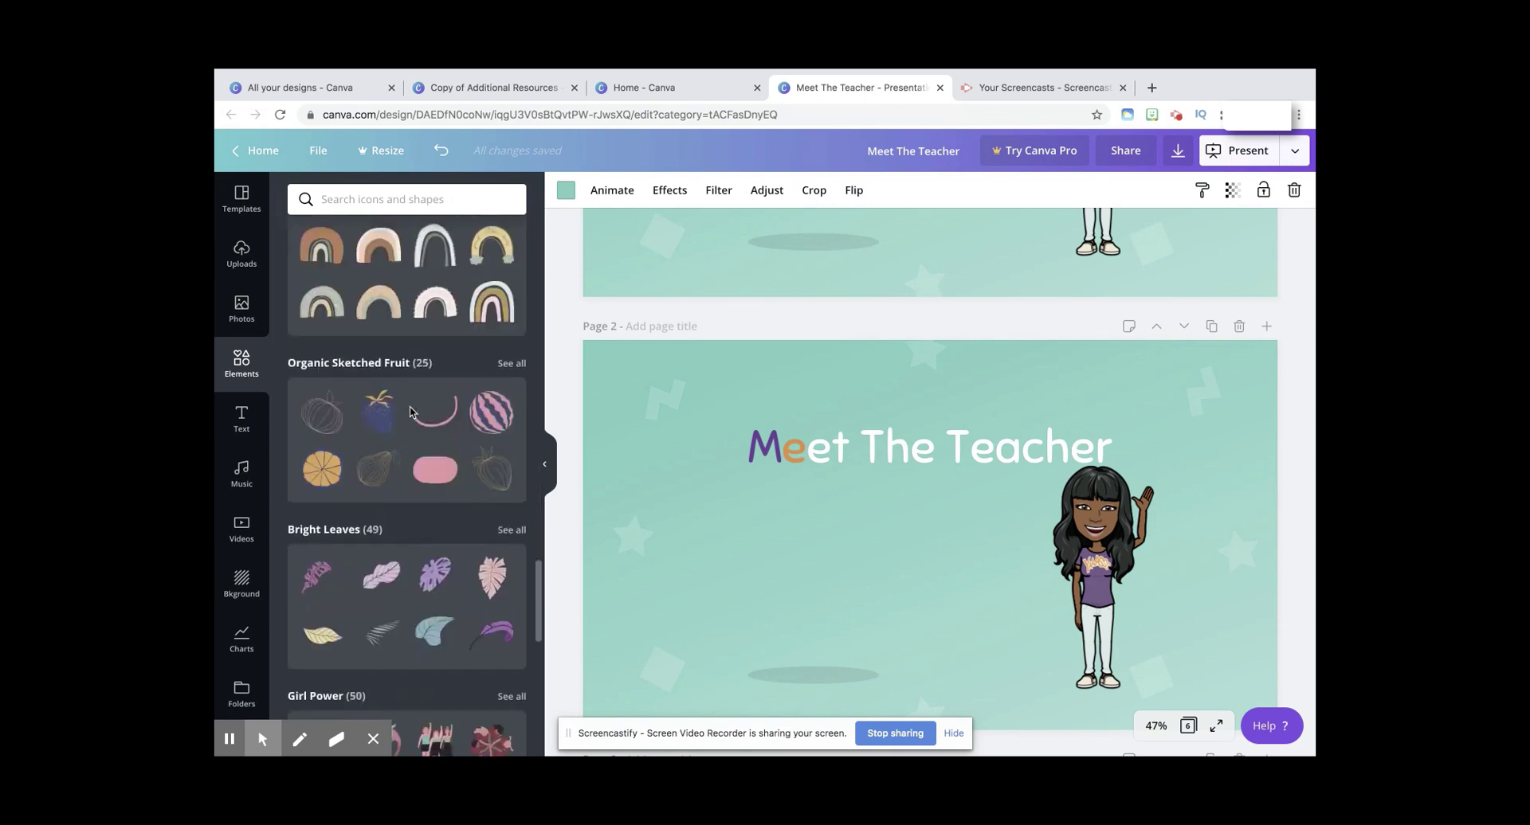
{"action": "scroll", "coordinate": [411, 411], "scroll_direction": "down", "scroll_amount": 5}
{"action": "left_click", "coordinate": [241, 418]}
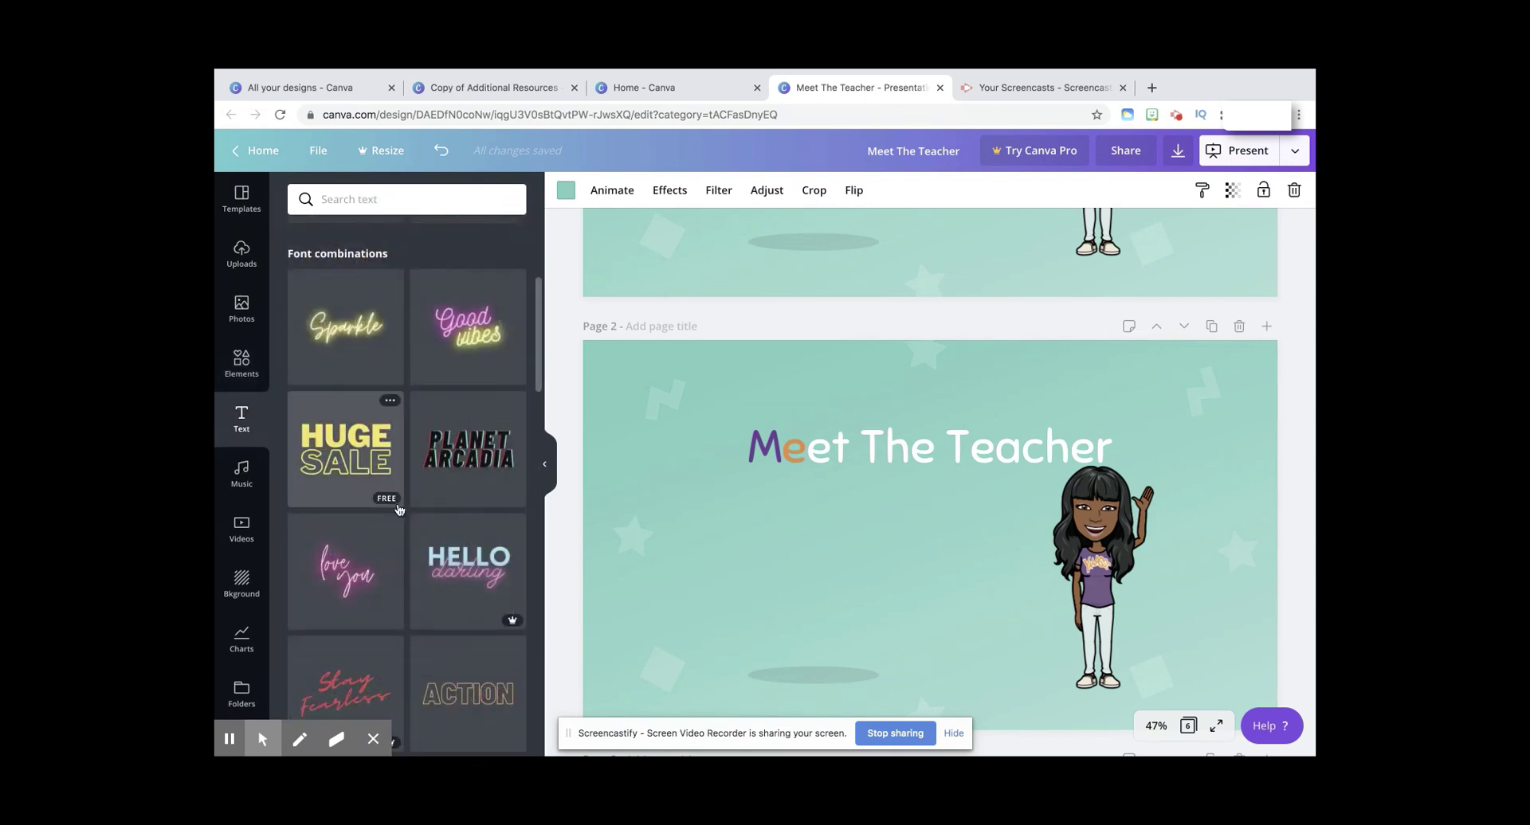
{"action": "scroll", "coordinate": [399, 510], "scroll_direction": "down", "scroll_amount": 5}
{"action": "scroll", "coordinate": [399, 510], "scroll_direction": "down", "scroll_amount": 10}
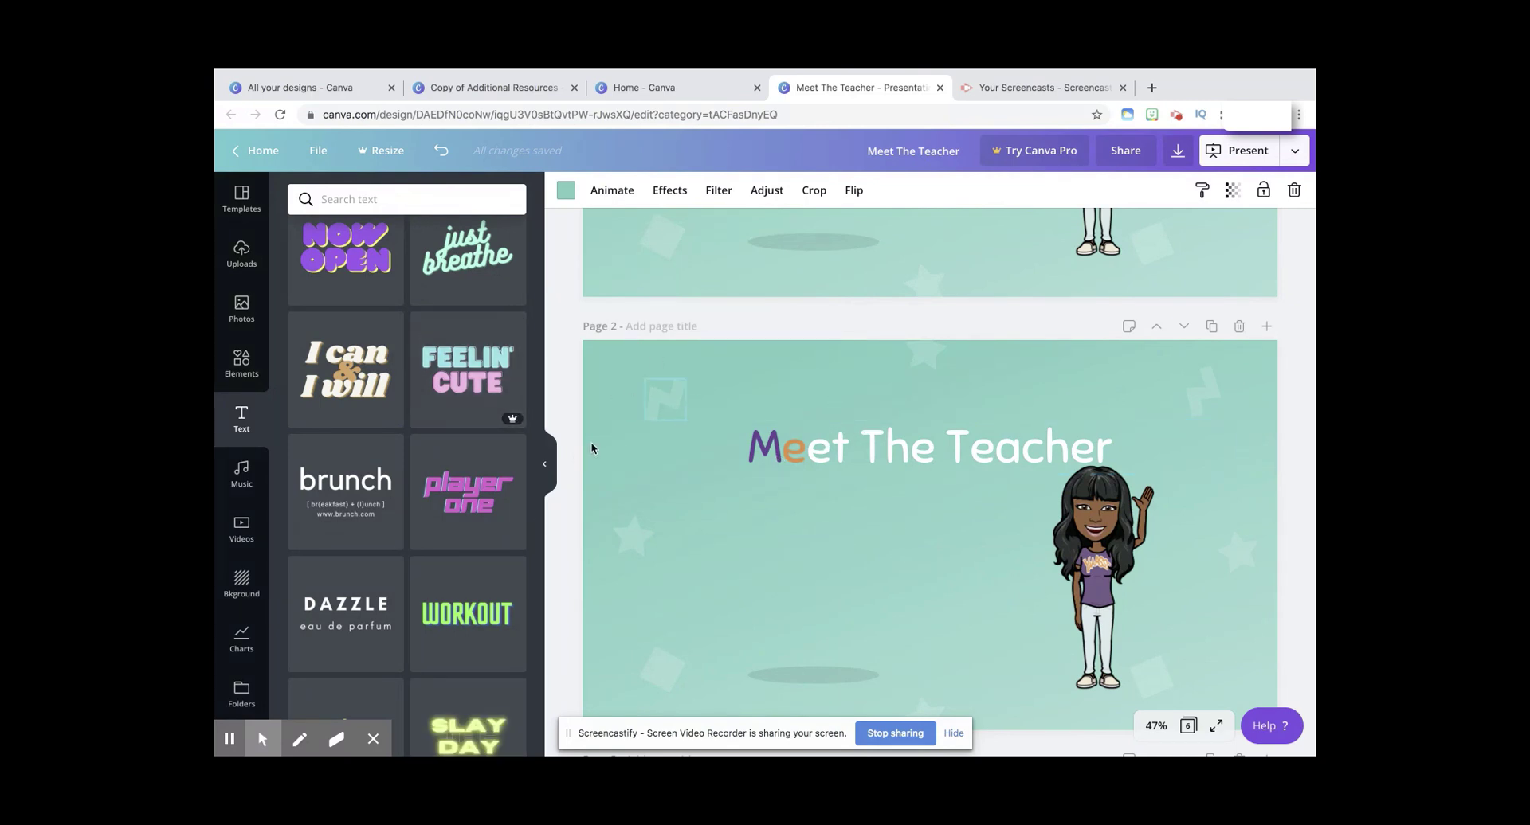
{"action": "left_click", "coordinate": [1151, 117]}
{"action": "scroll", "coordinate": [1031, 434], "scroll_direction": "up", "scroll_amount": 3}
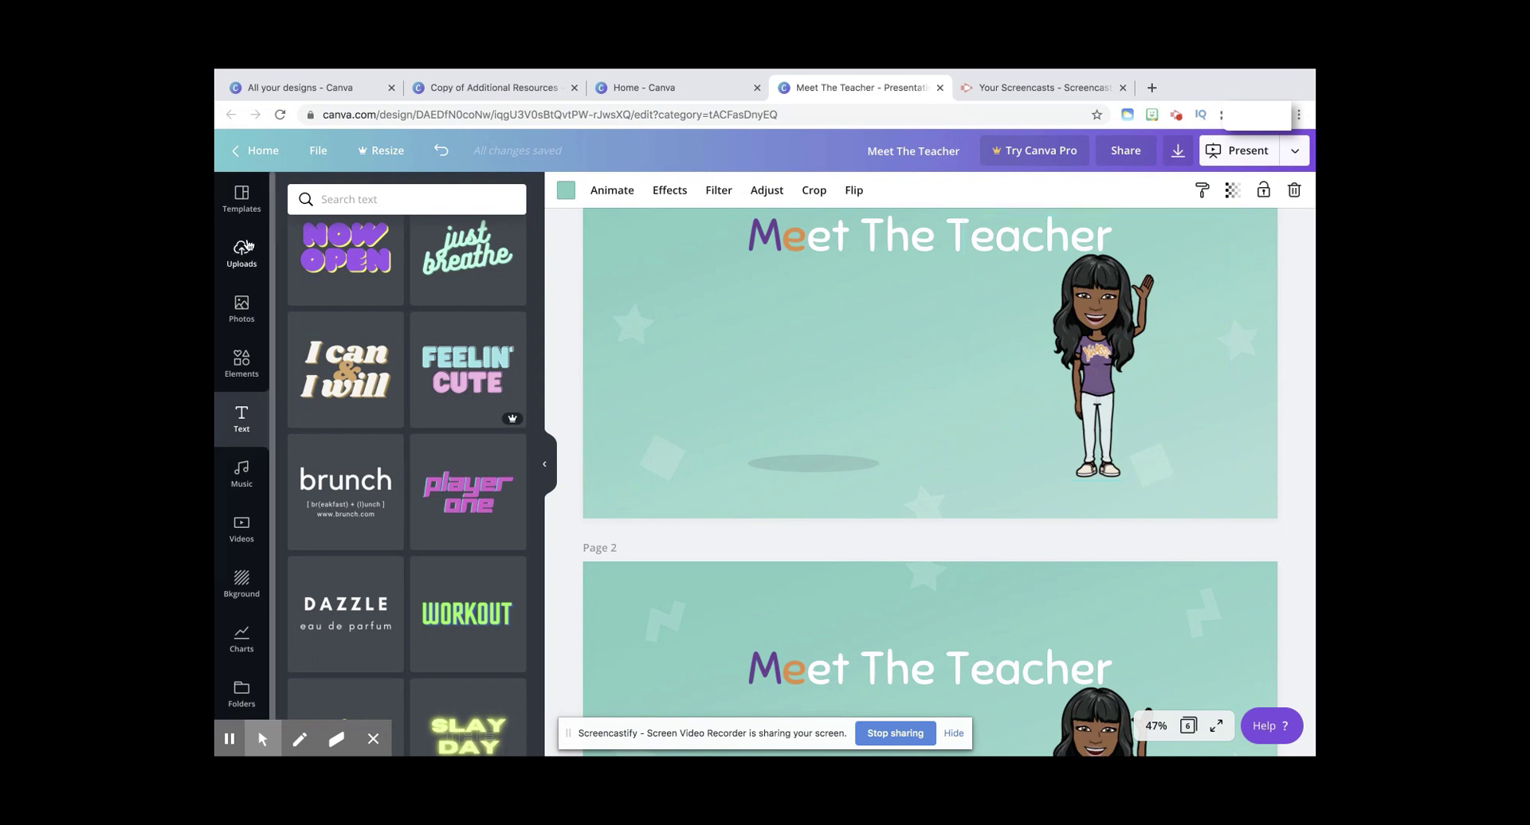
{"action": "left_click", "coordinate": [243, 253]}
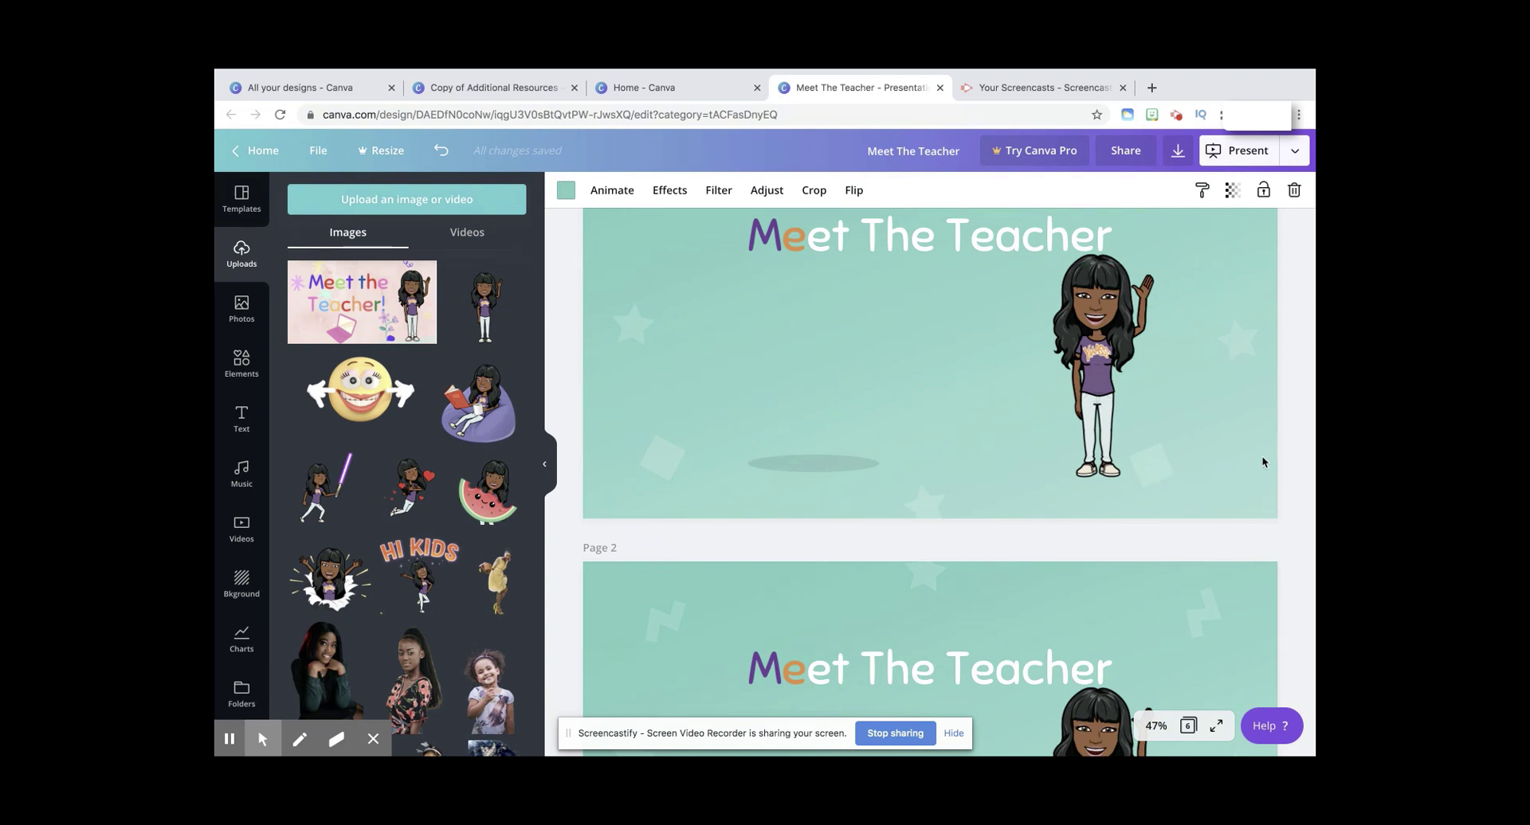
{"action": "scroll", "coordinate": [1262, 461], "scroll_direction": "down", "scroll_amount": 5}
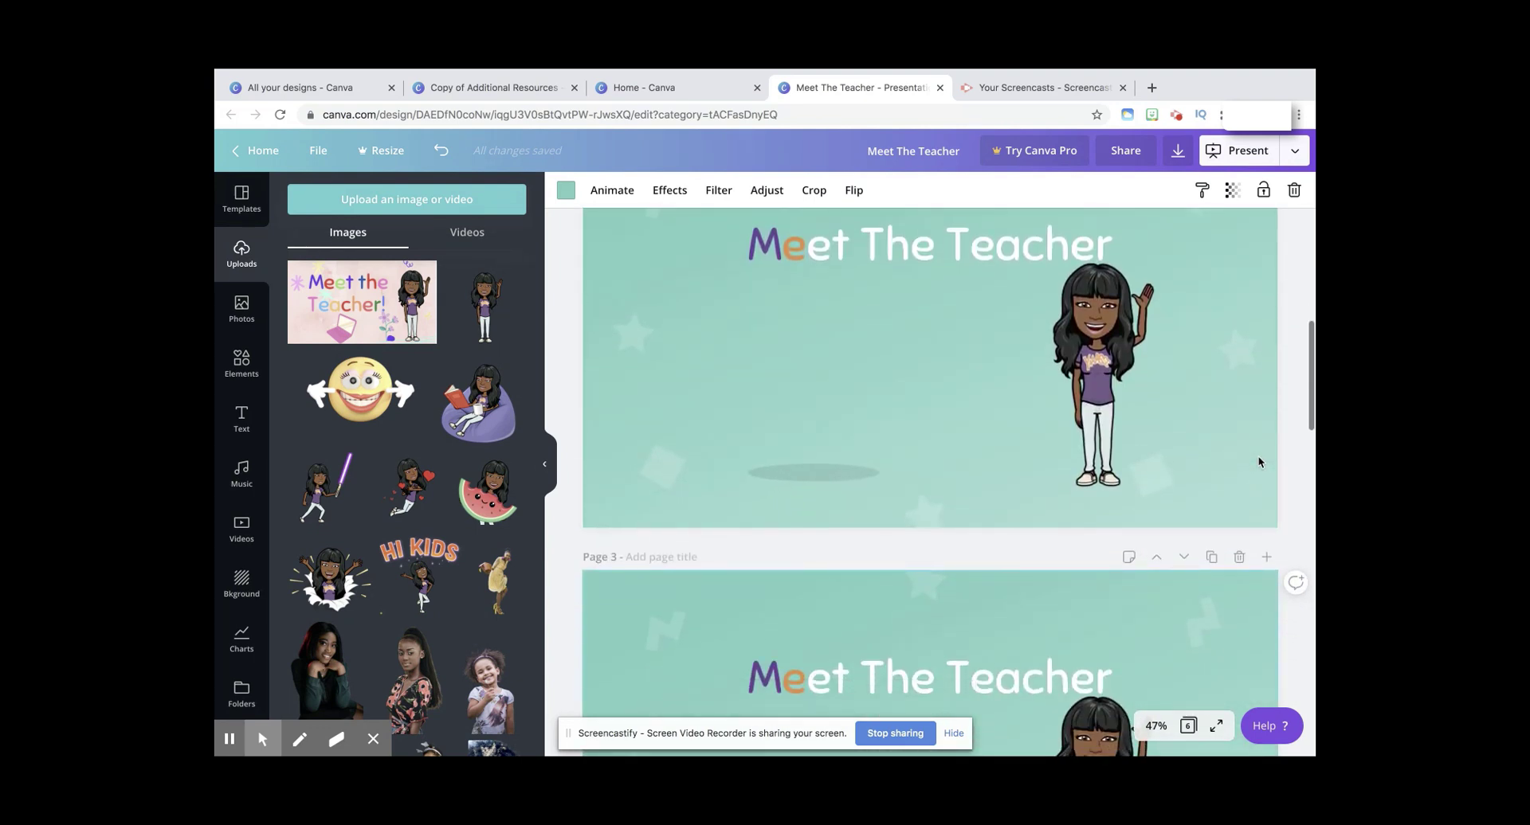